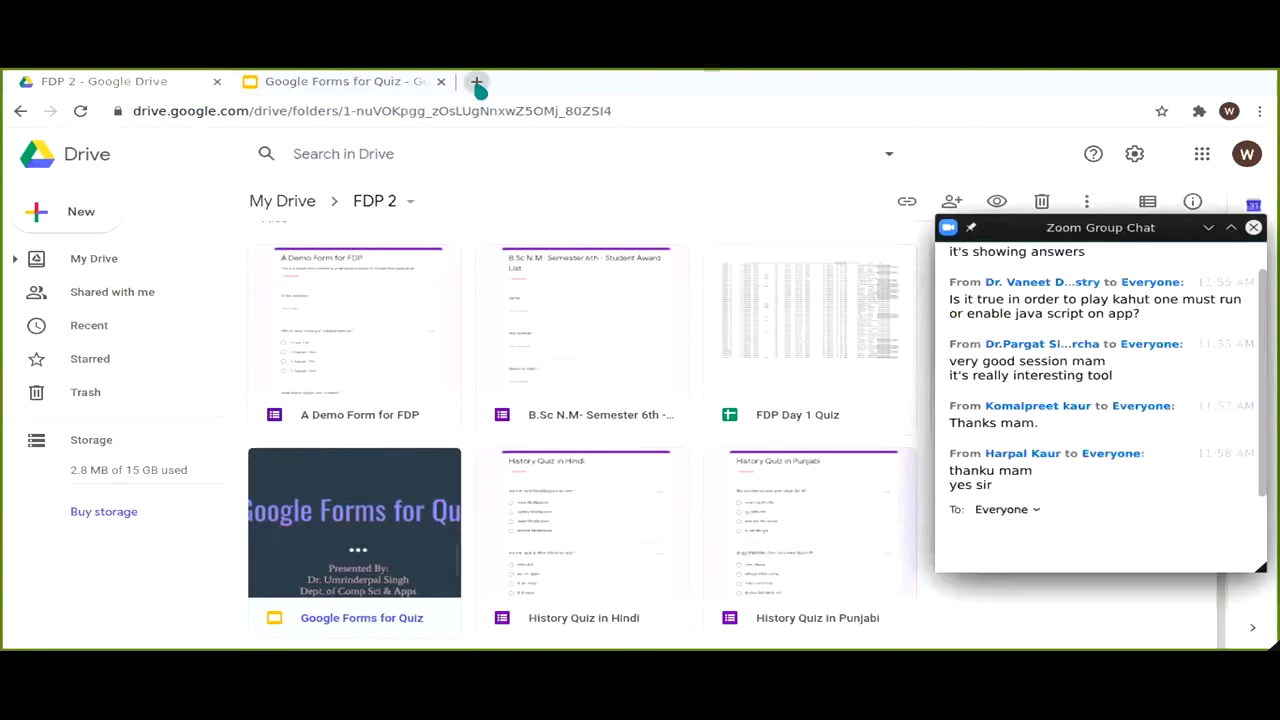
Step: Open the Google Forms home page in a new tab via a 'google forms' search, then return to the FDP 2 Drive tab
left_click(476, 81)
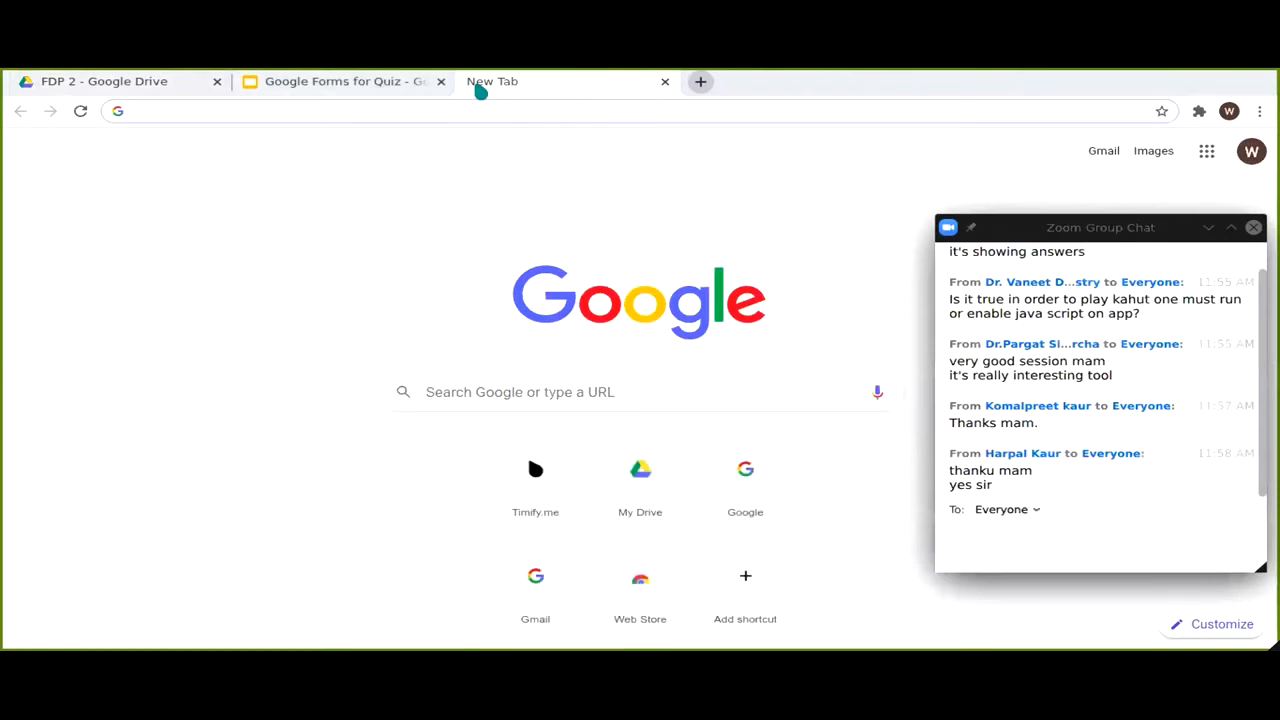
type("google forms")
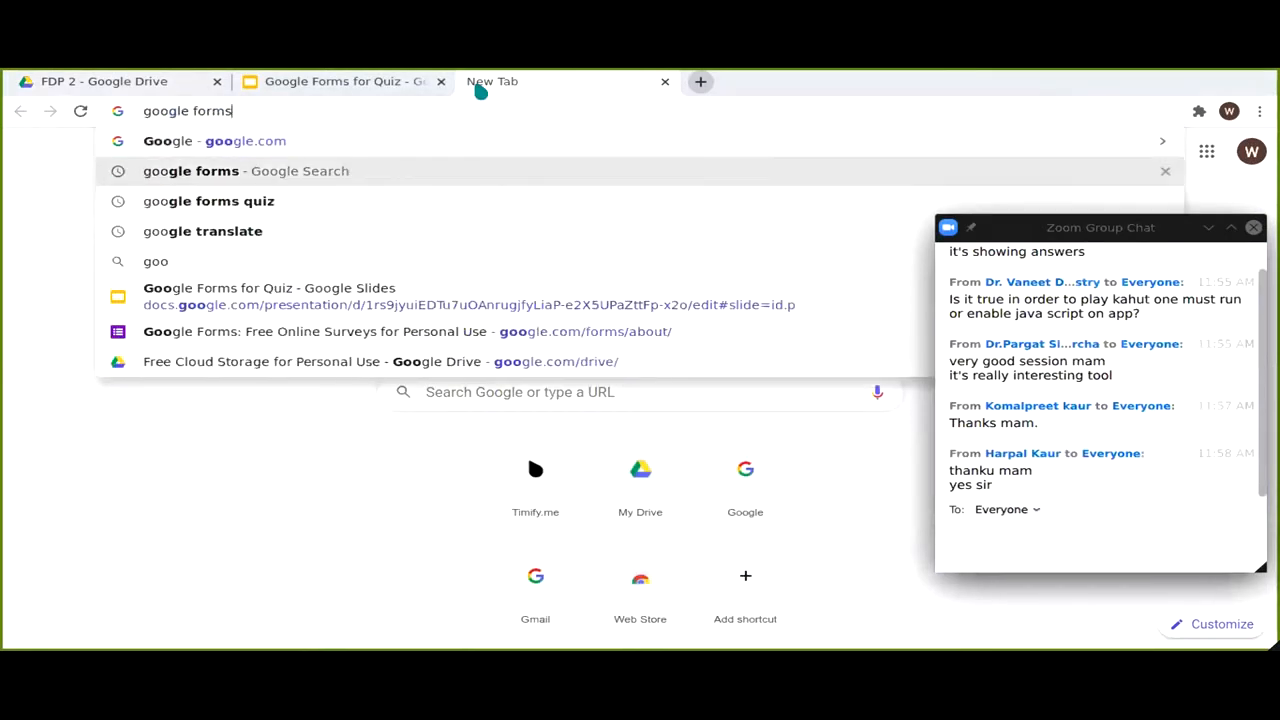
key("Return")
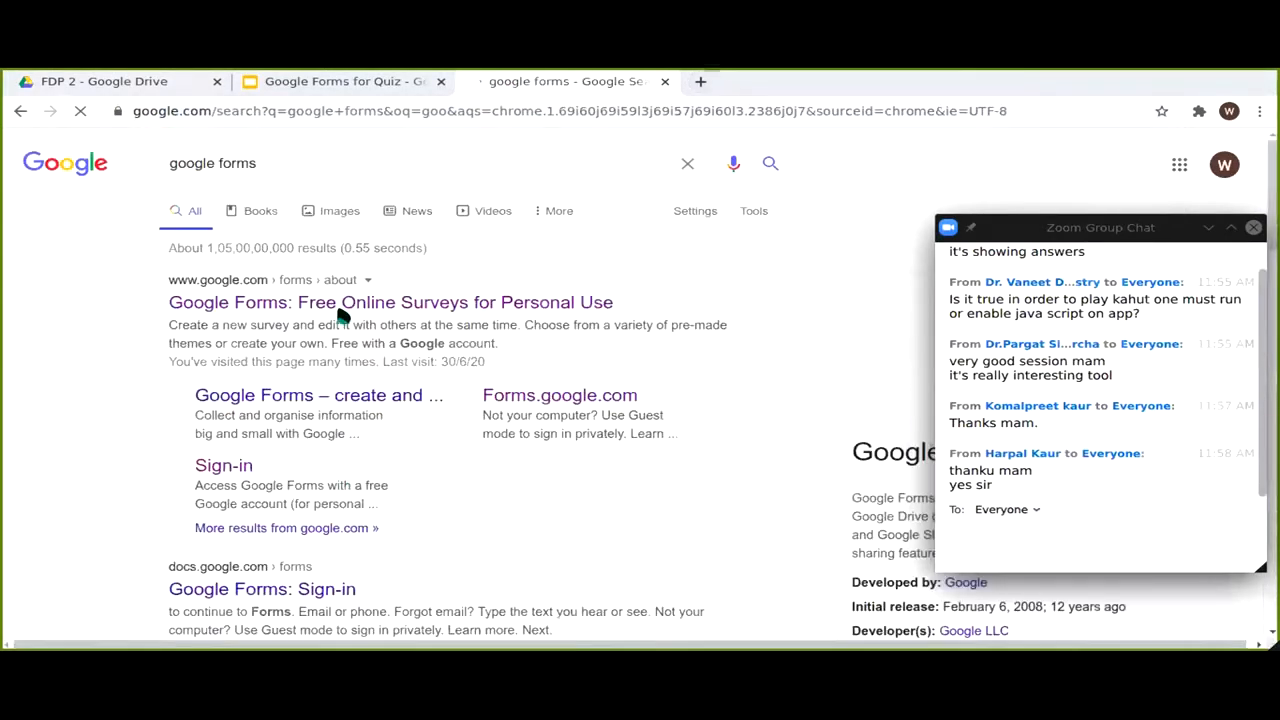
left_click(338, 305)
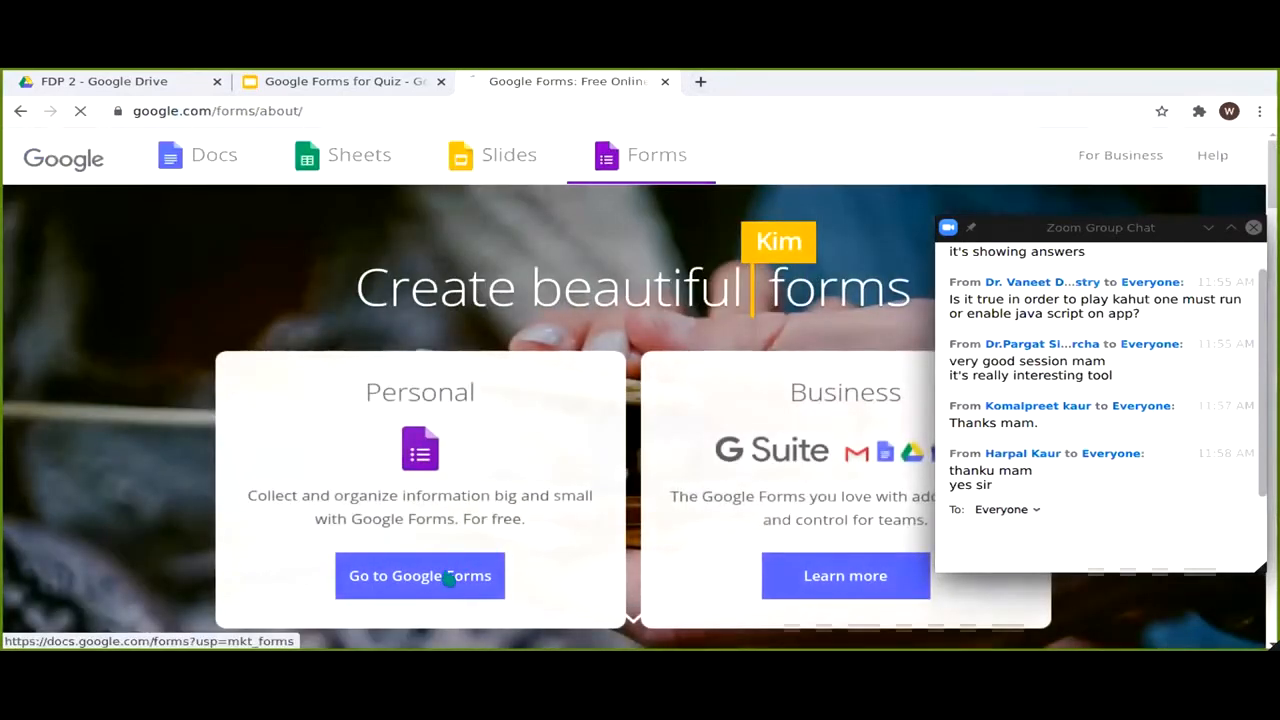
left_click(449, 578)
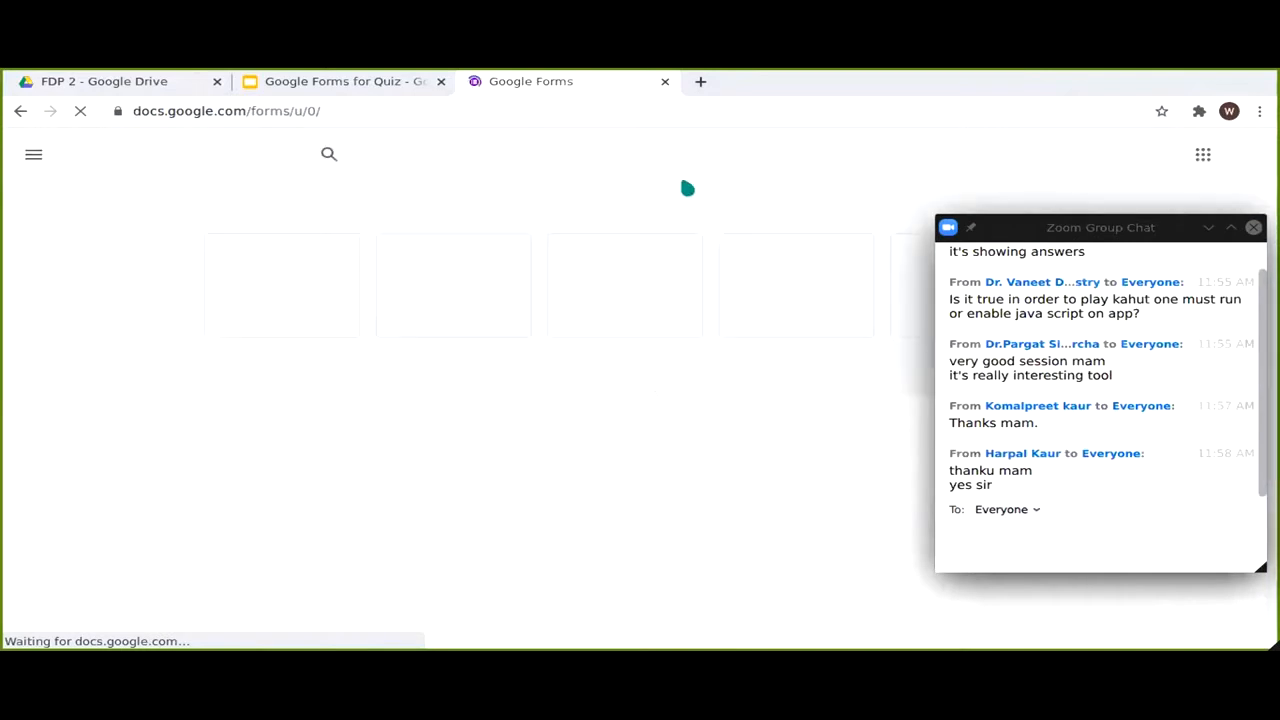
left_click(176, 88)
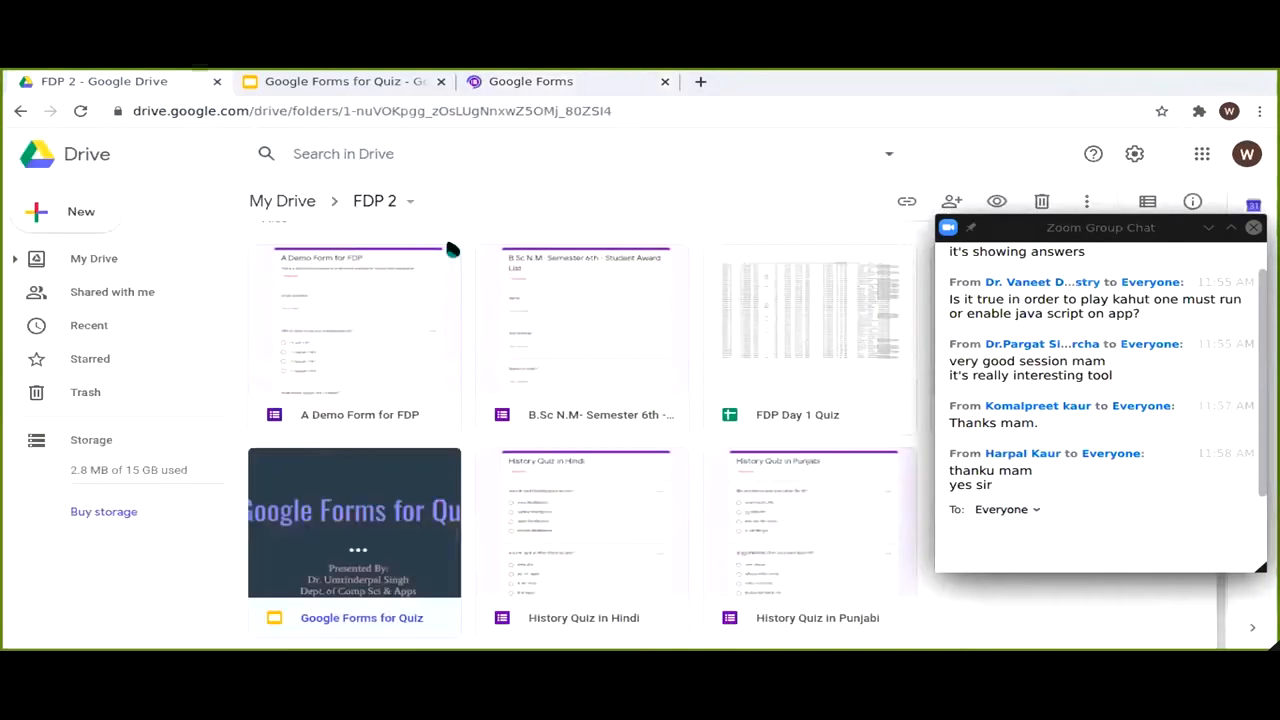
Step: Create a blank Google Form from Drive's New > More menu and close the extra Forms home tab
left_click(86, 216)
mouse_move(185, 402)
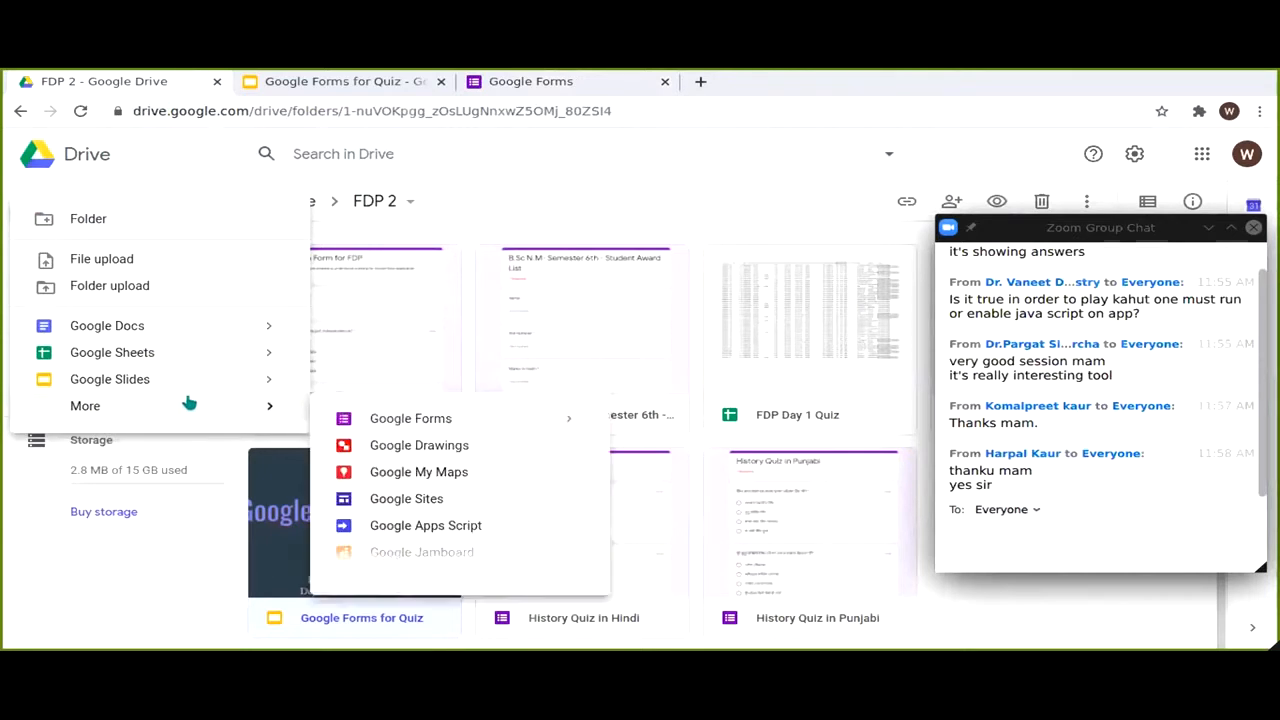
left_click(367, 421)
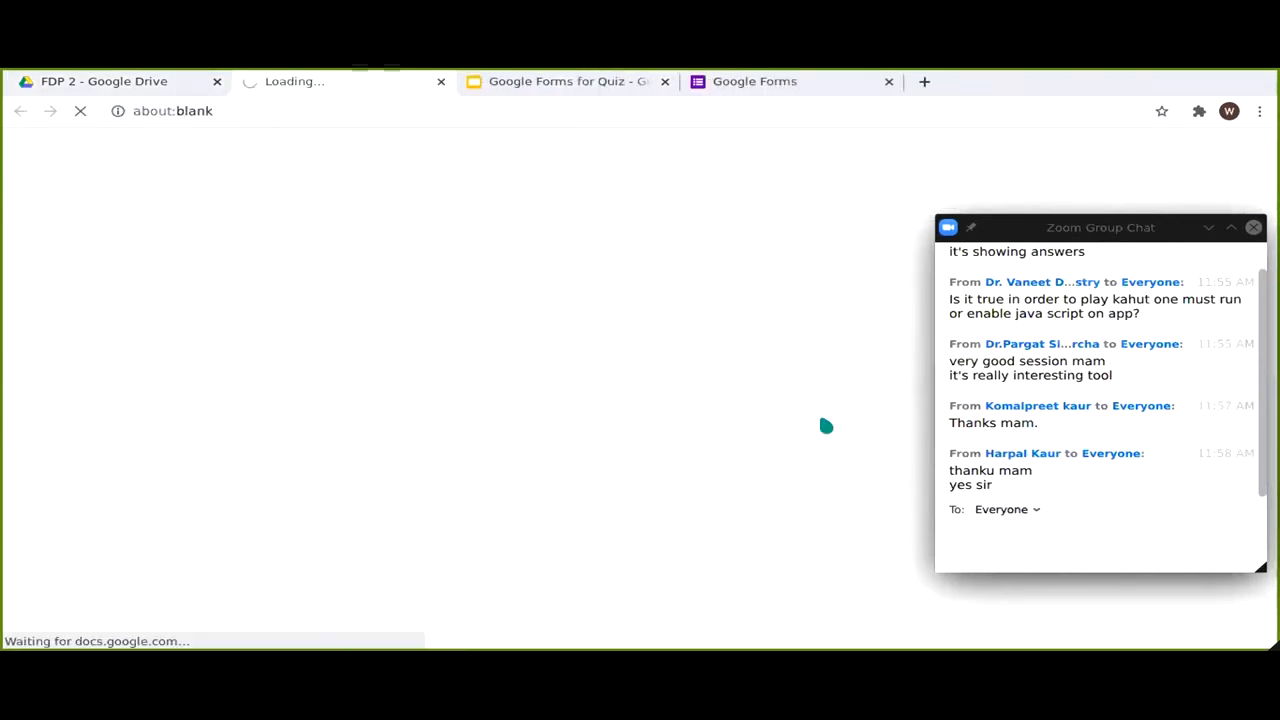
left_click(888, 81)
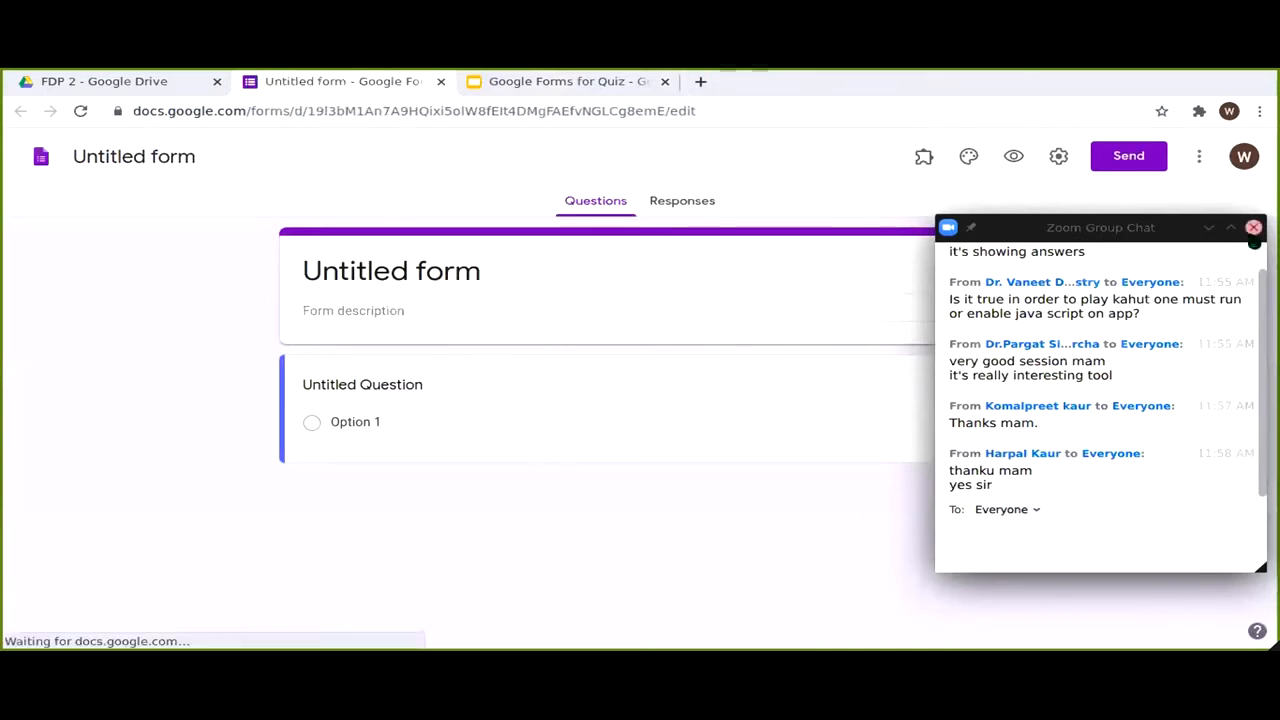
Step: Dismiss the chat window, title the form 'This is Demo Form Quiz', and select the first question
left_click(1254, 228)
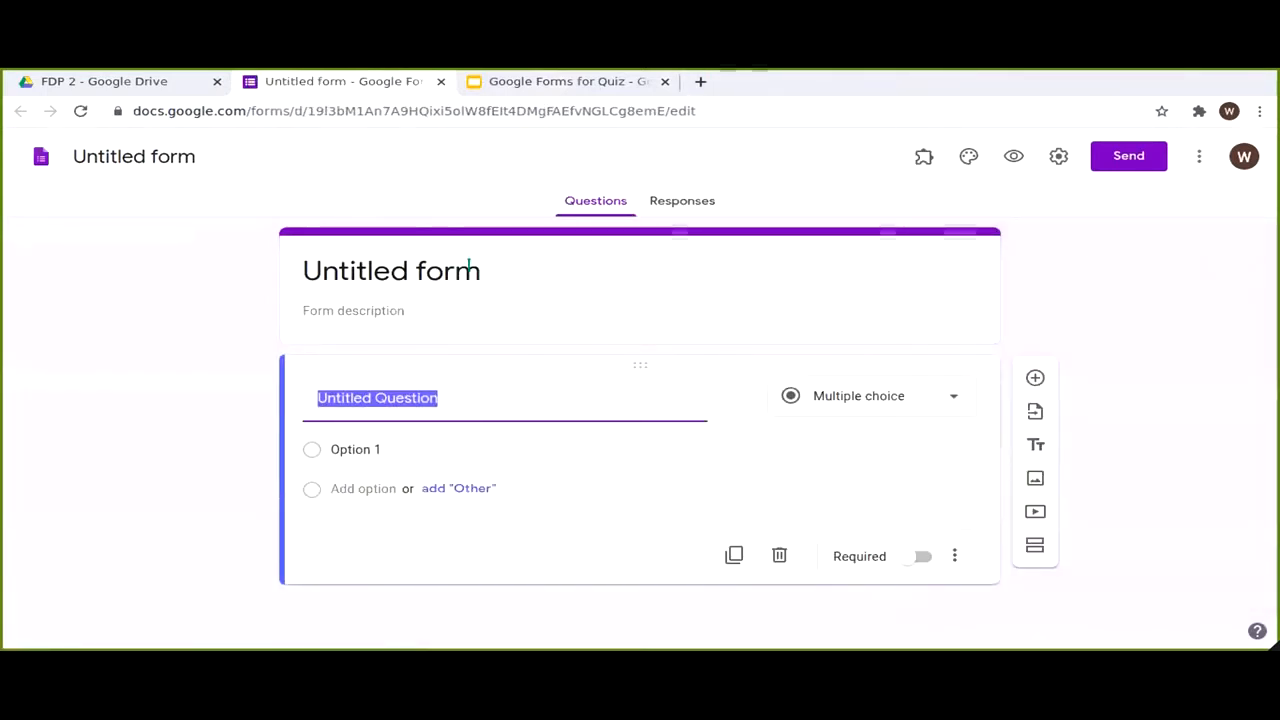
left_click(470, 266)
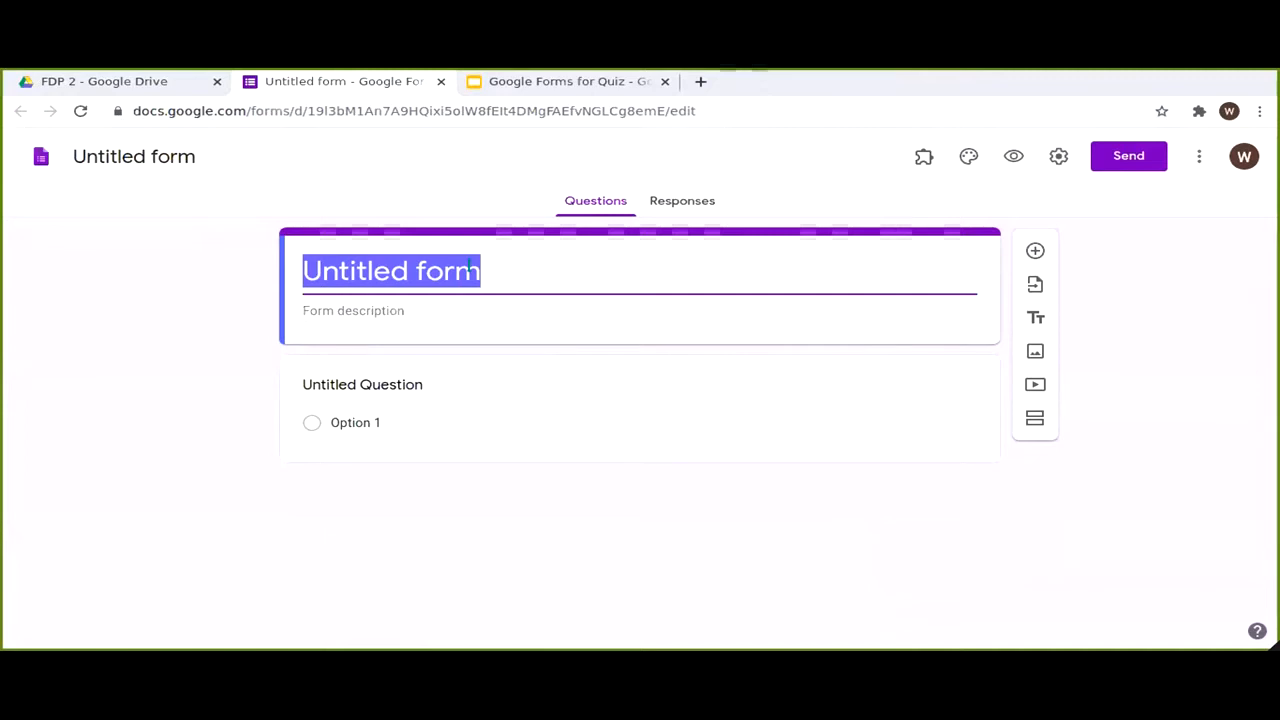
type("This i Demo")
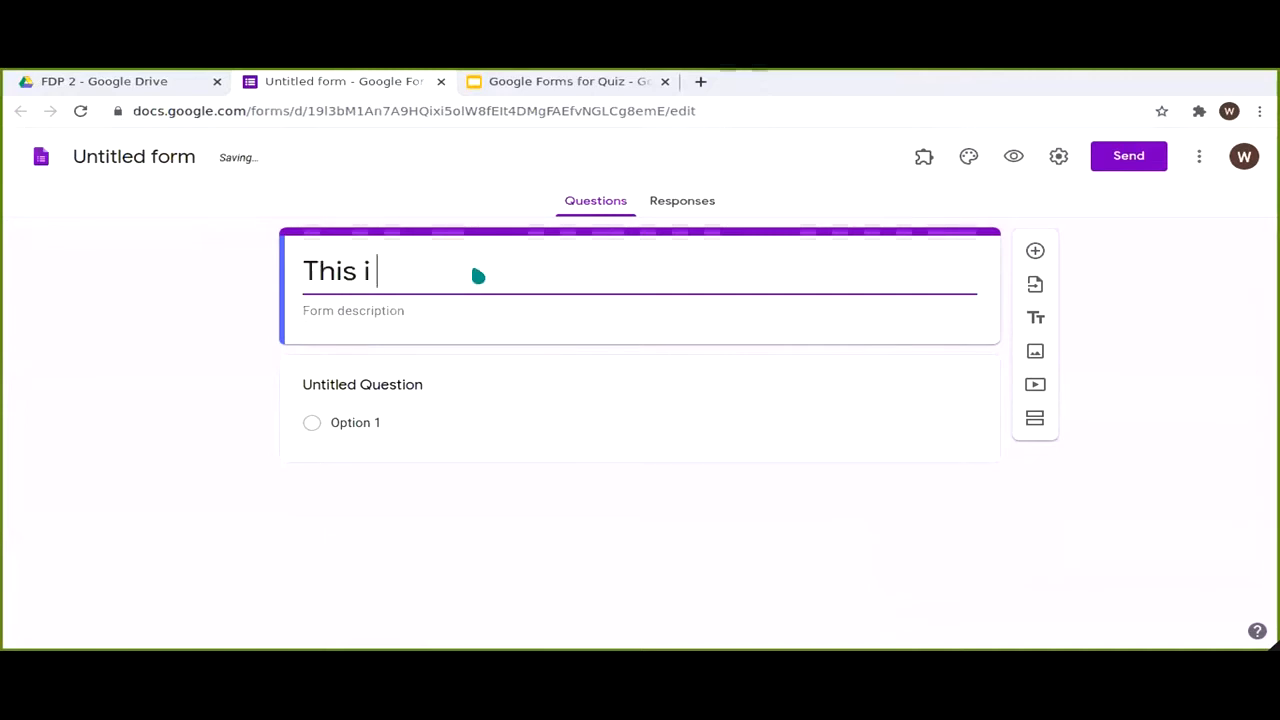
key("BackSpace")
key("BackSpace")
key("BackSpace")
key("BackSpace")
type("s Demo Form ")
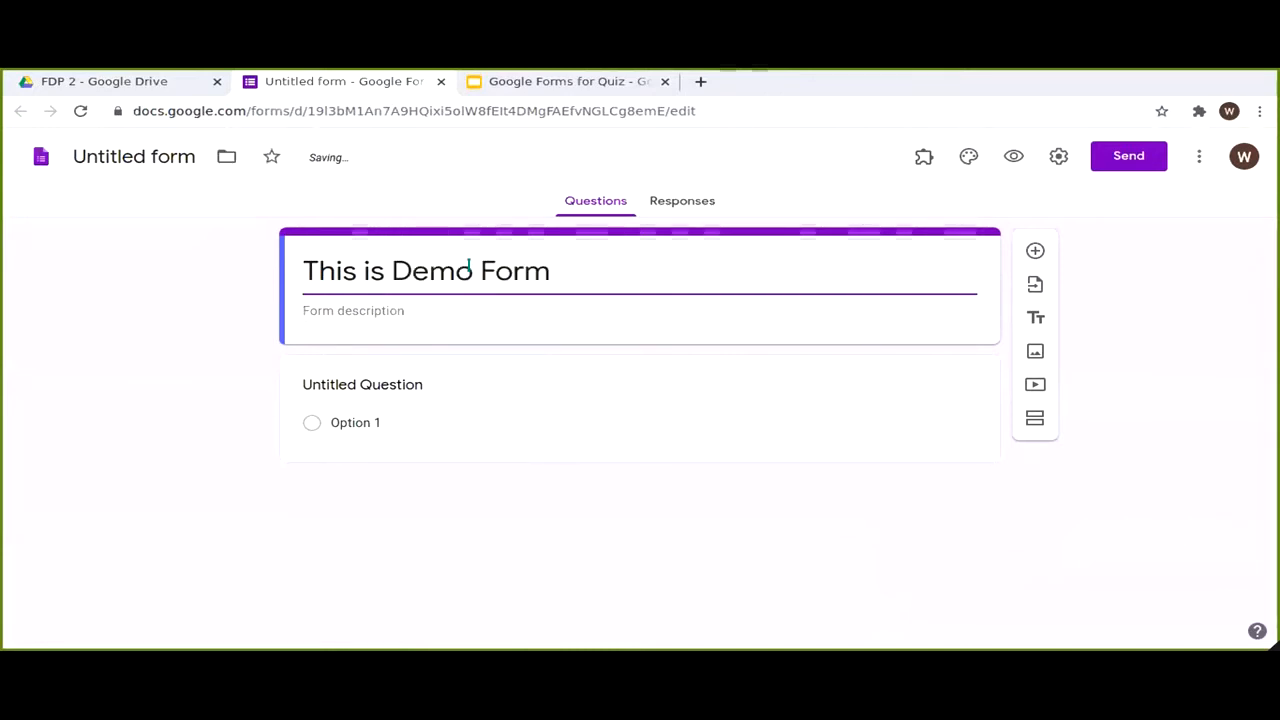
type("Qi")
type("iz")
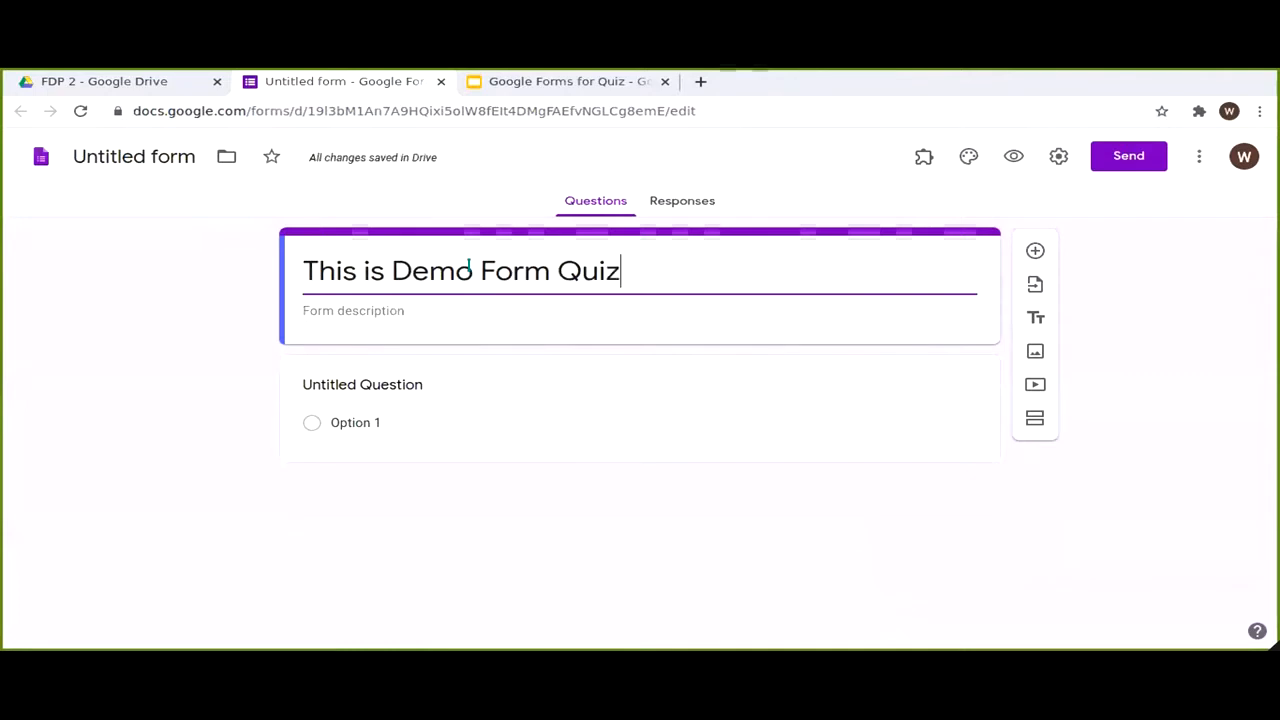
left_click(392, 384)
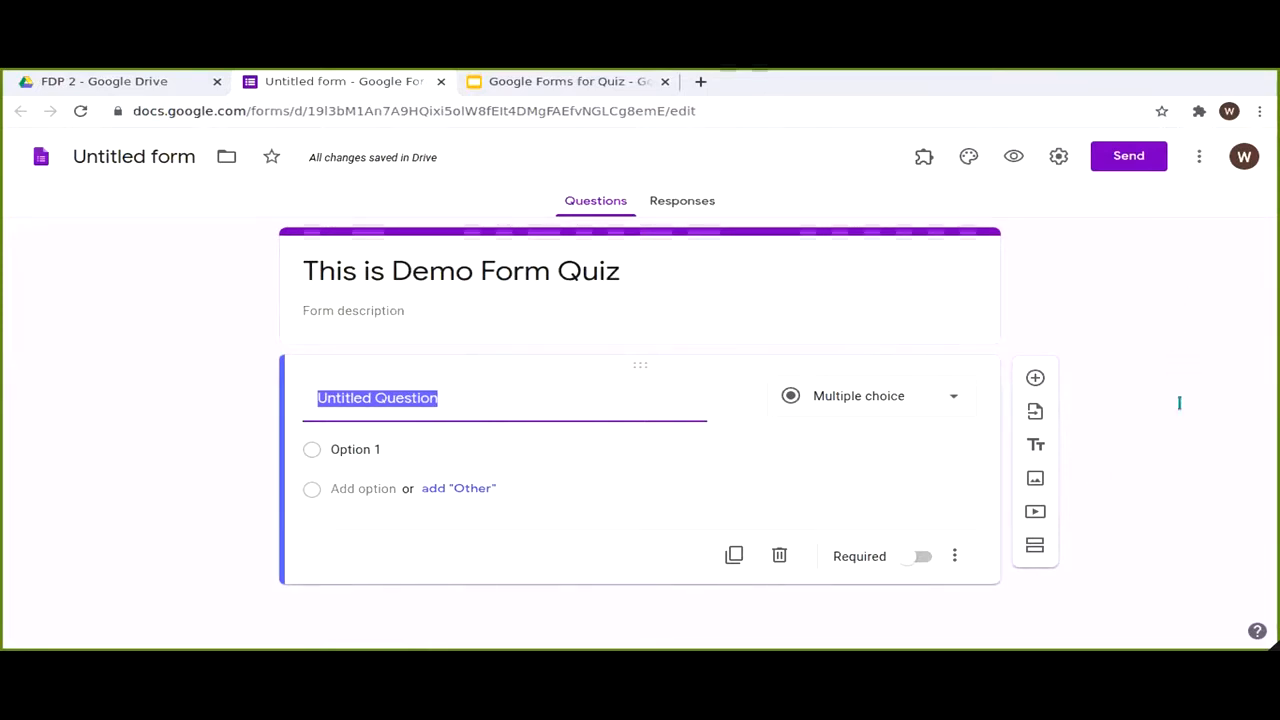
left_click(507, 390)
Step: Make 'Name' and 'Department' required short-answer questions
triple_click(506, 387)
key("BackSpace")
type("Namw")
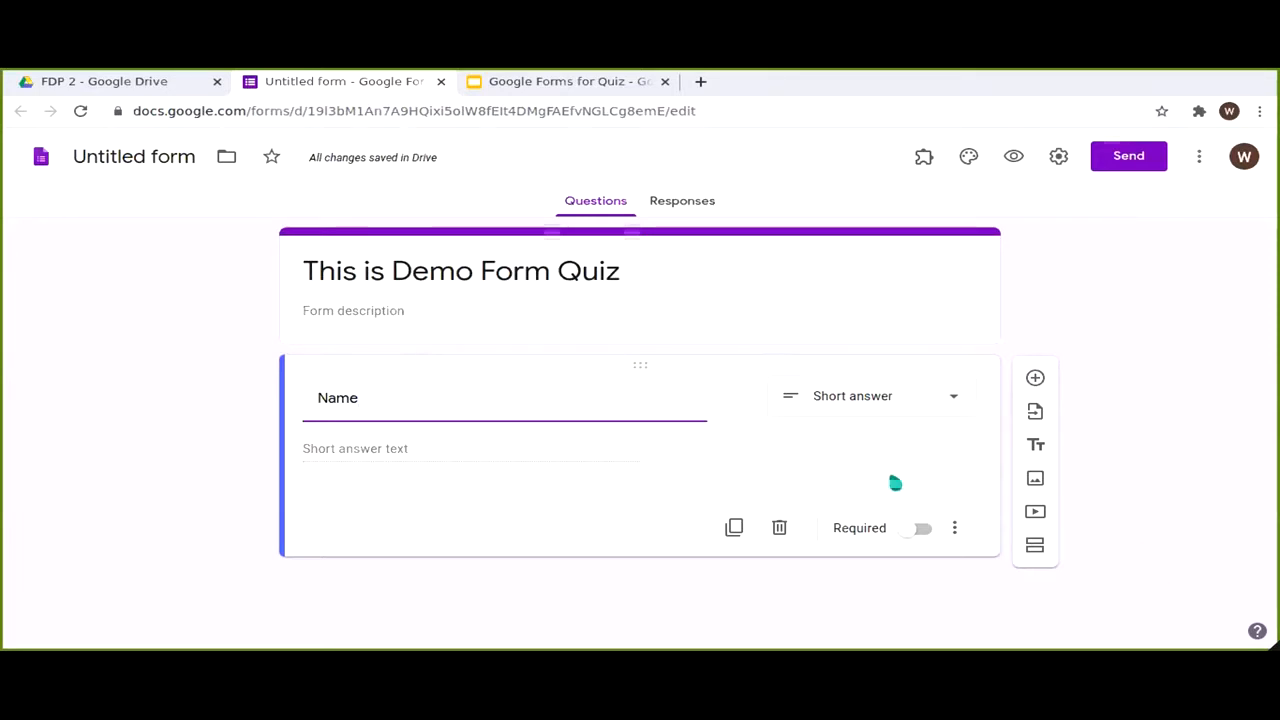
left_click(903, 533)
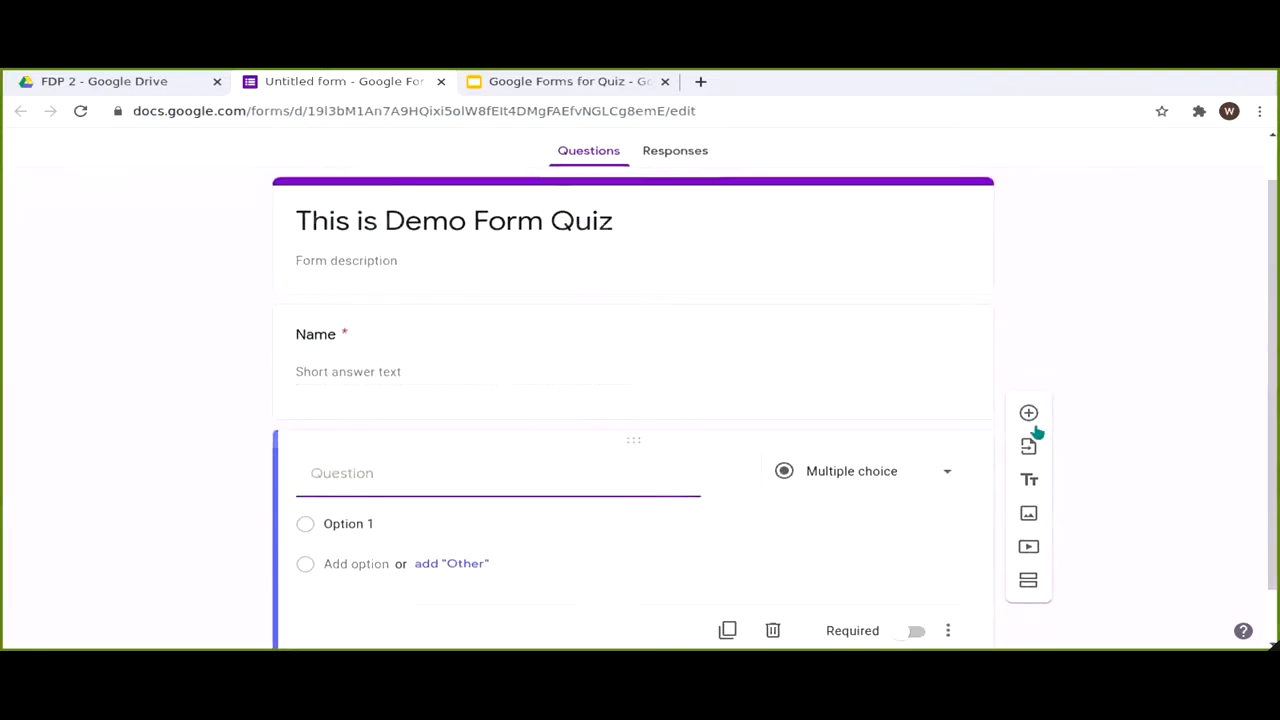
type("d")
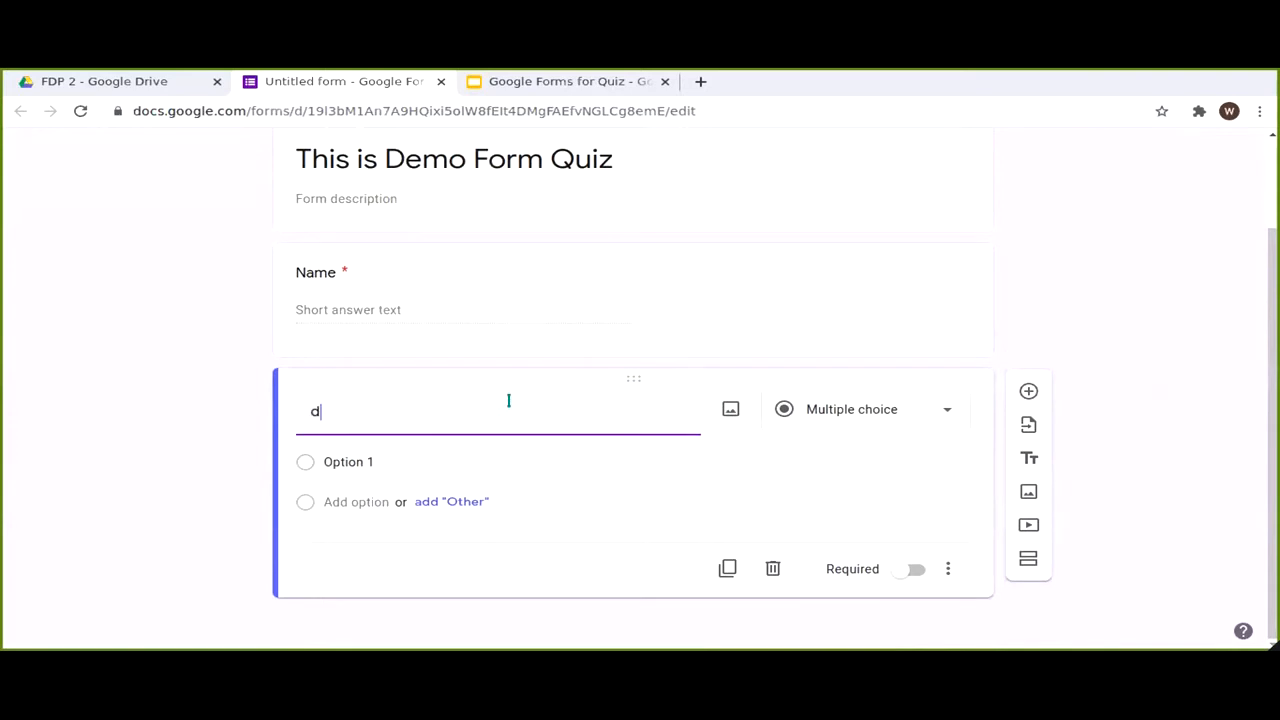
key("BackSpace")
type("Department")
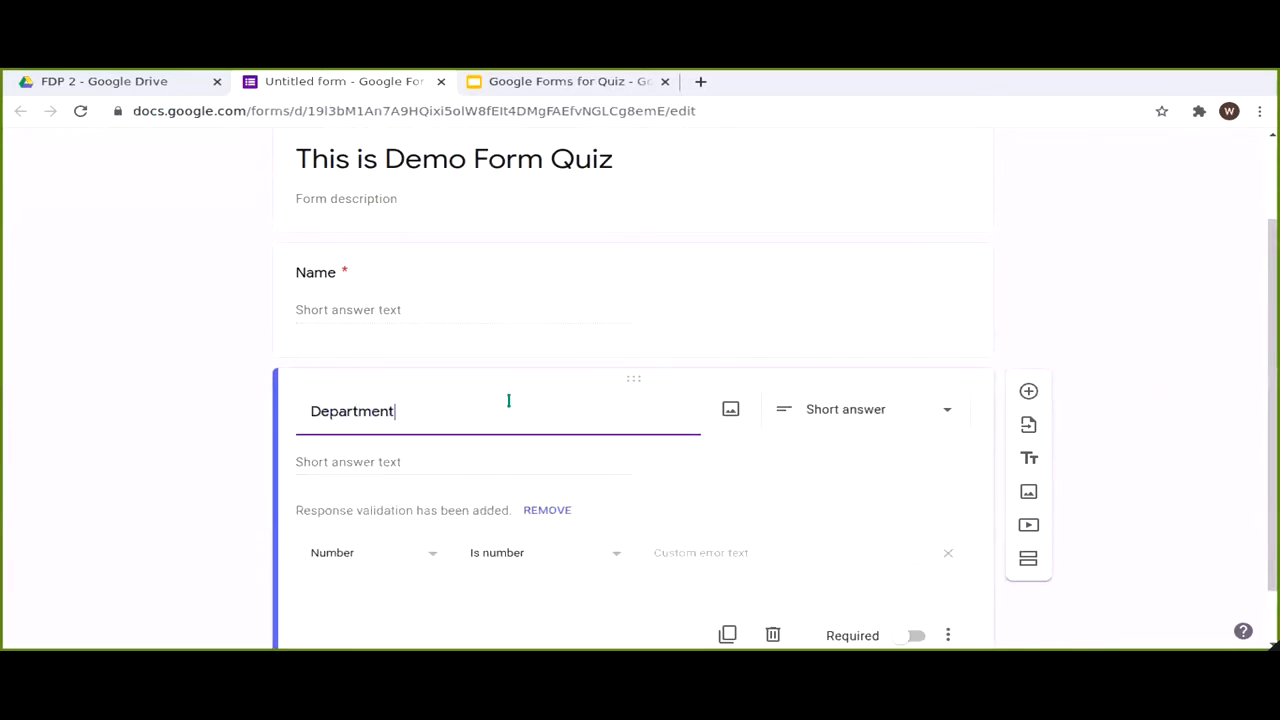
left_click(910, 570)
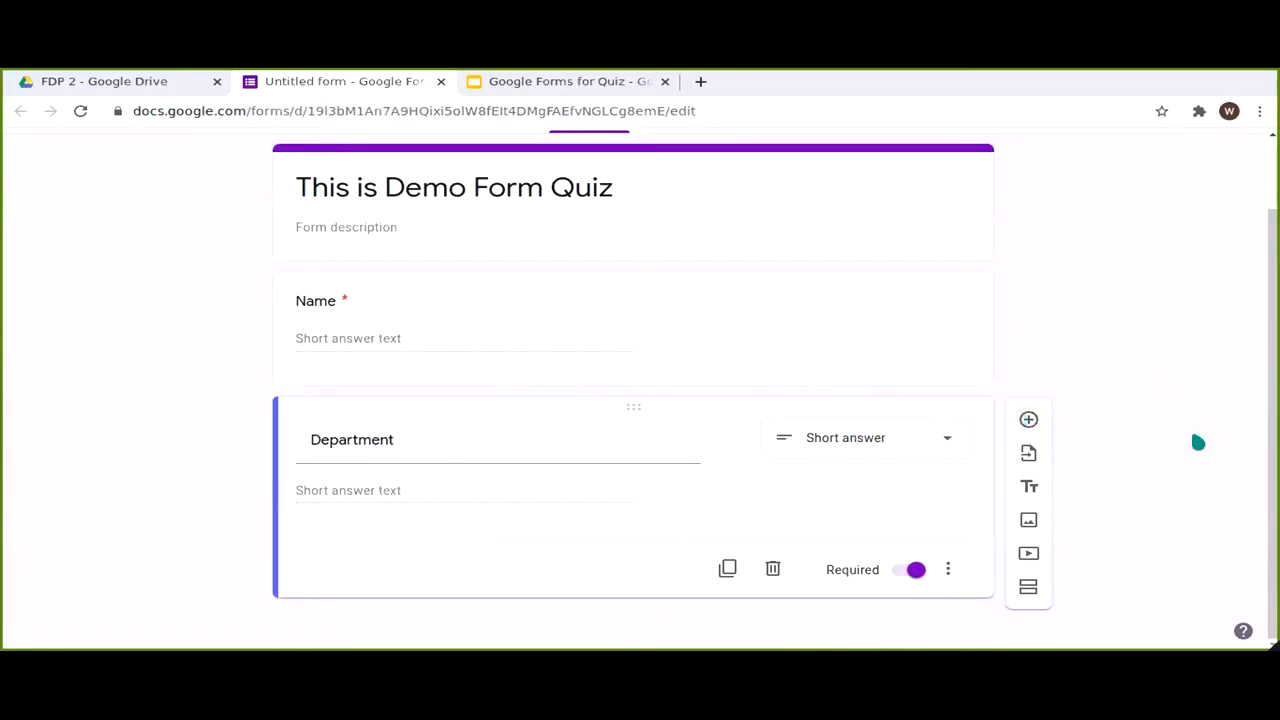
Step: Add a required 'College' dropdown with GHG Khalsa College, College of Education and College of Pharmacy
type("College")
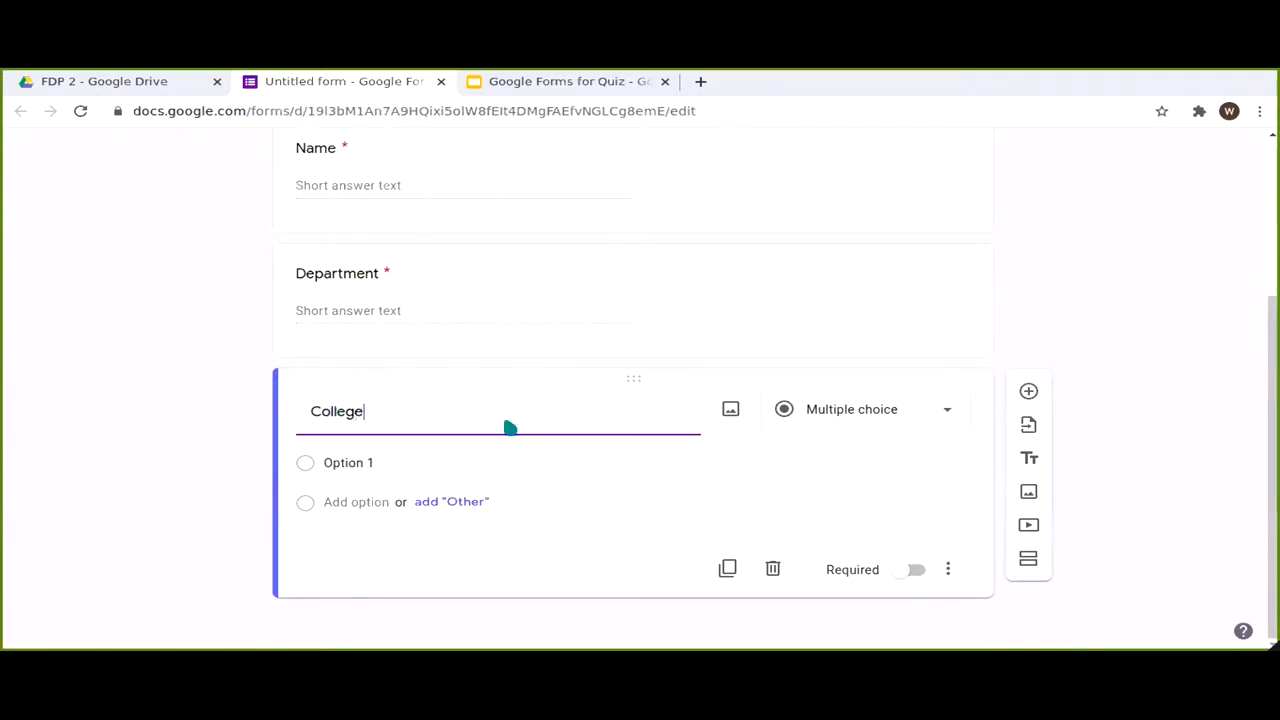
left_click(910, 569)
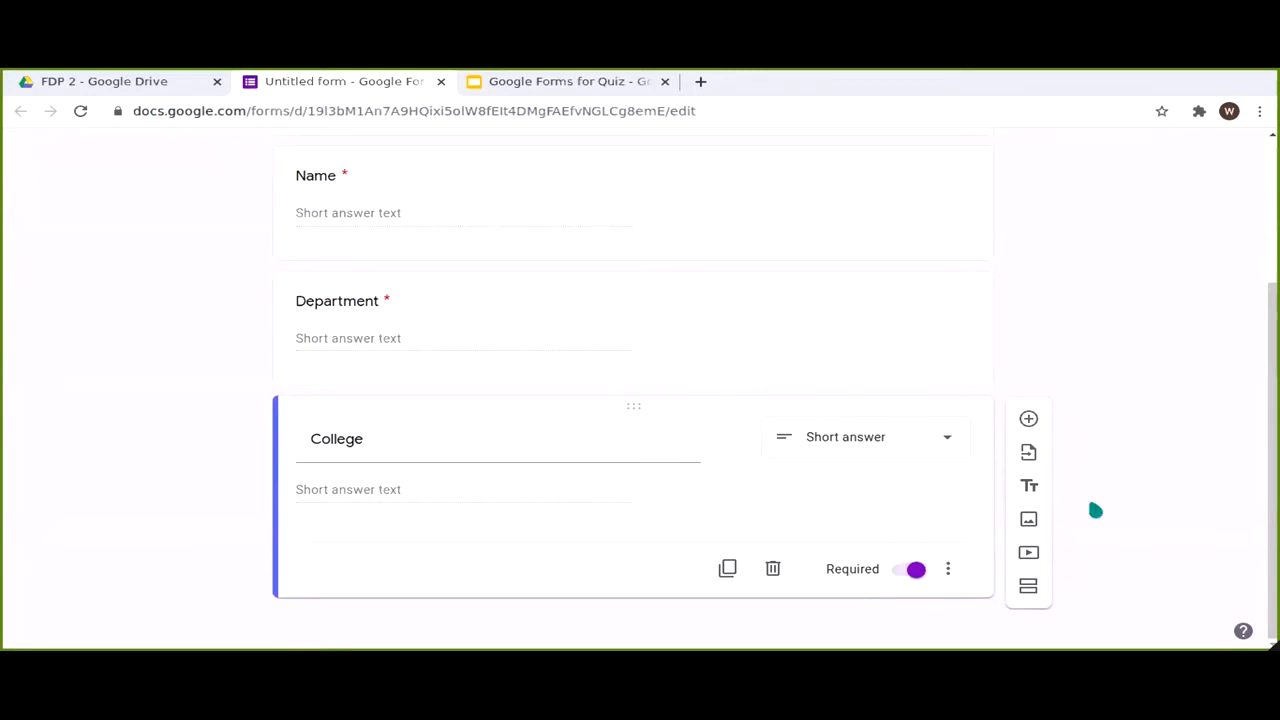
left_click(871, 441)
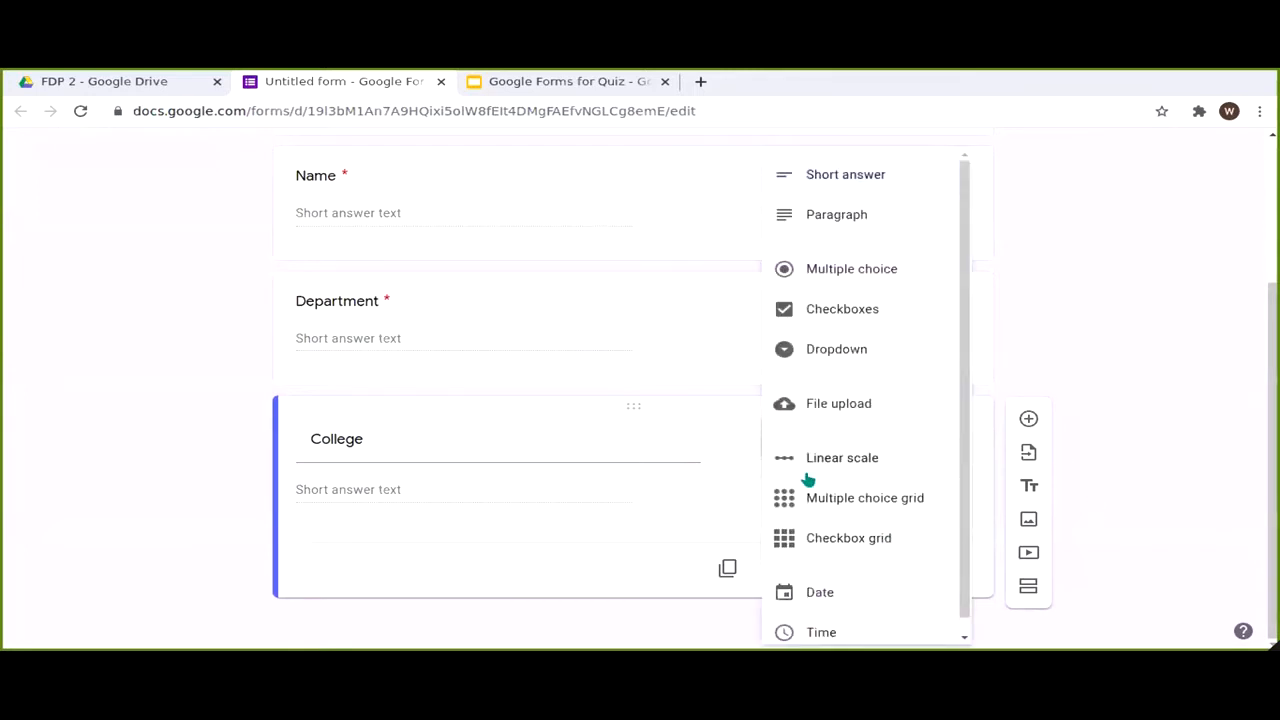
left_click(843, 348)
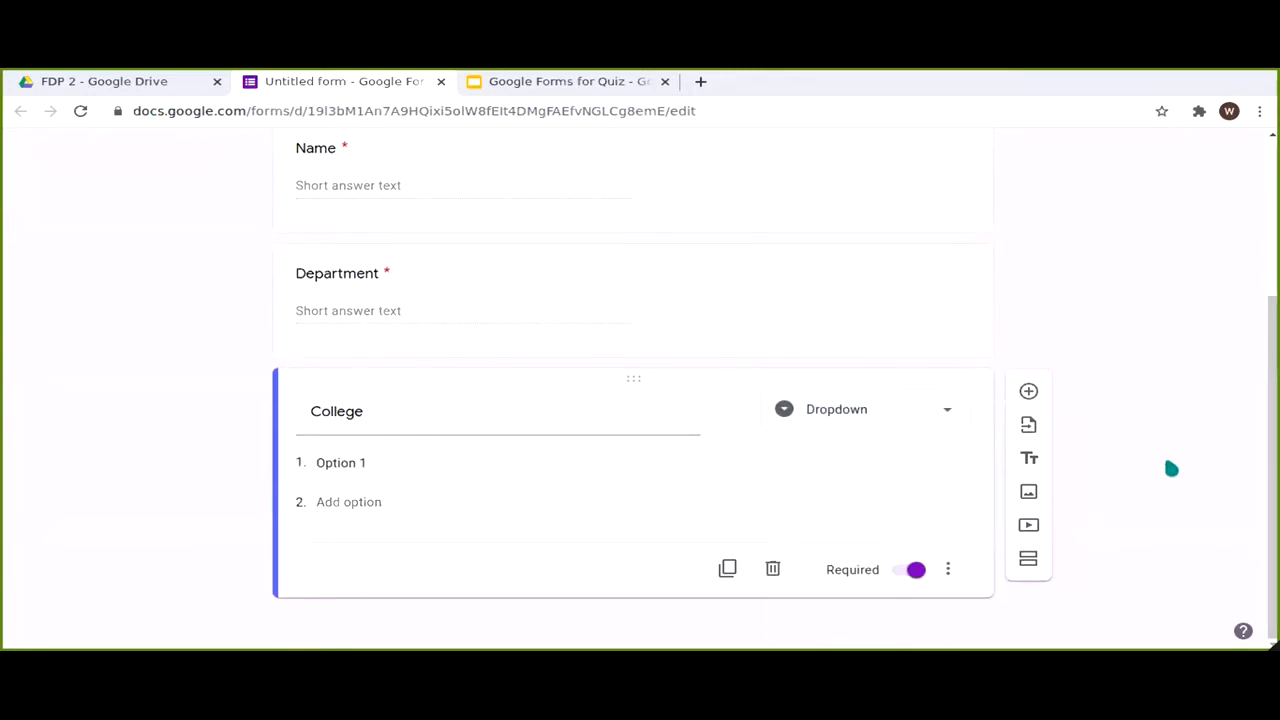
left_click(358, 477)
type("G")
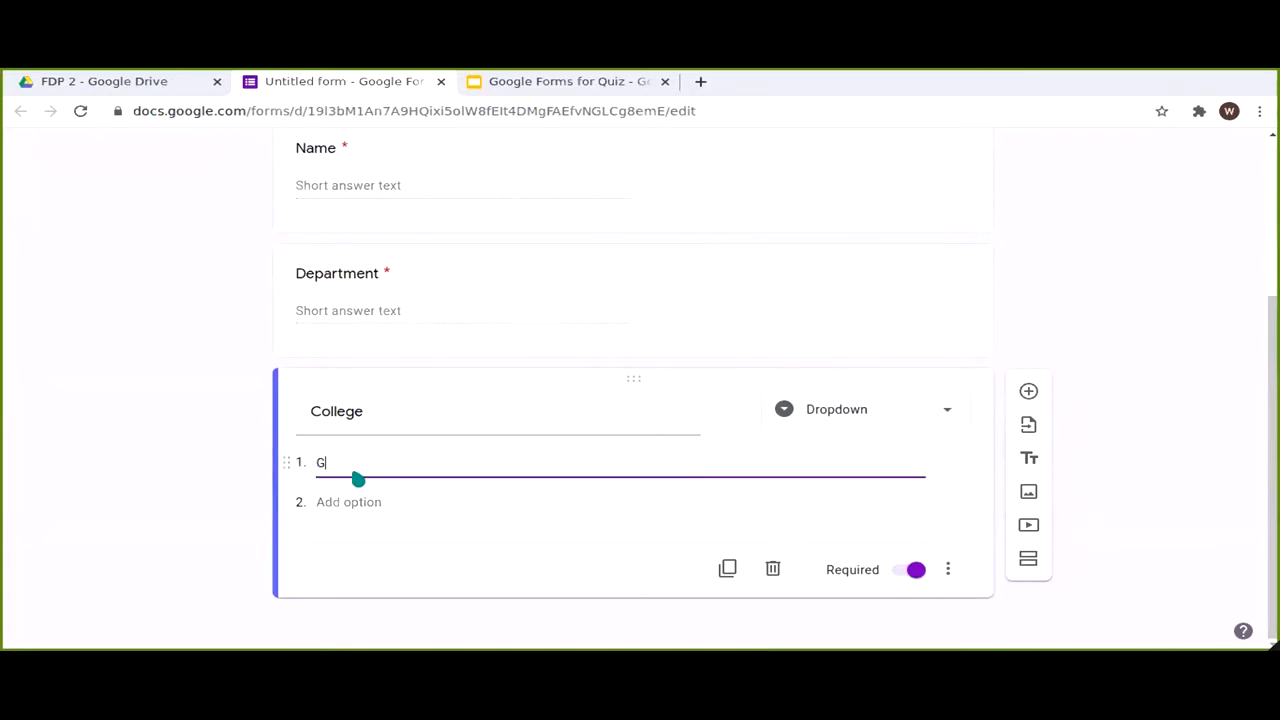
type("HG Khalsa College")
key("Return")
type("GHG Khalsa ")
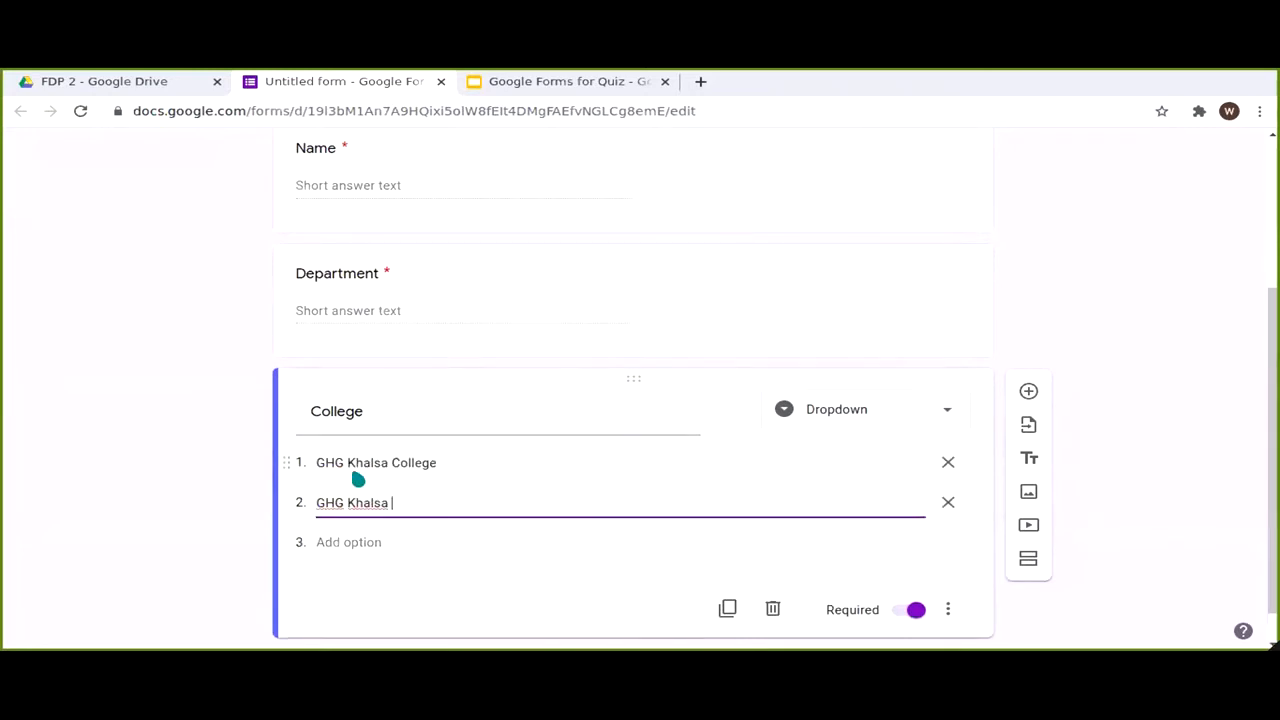
type("College of Education")
key("Return")
type("GHG Khalsa Col")
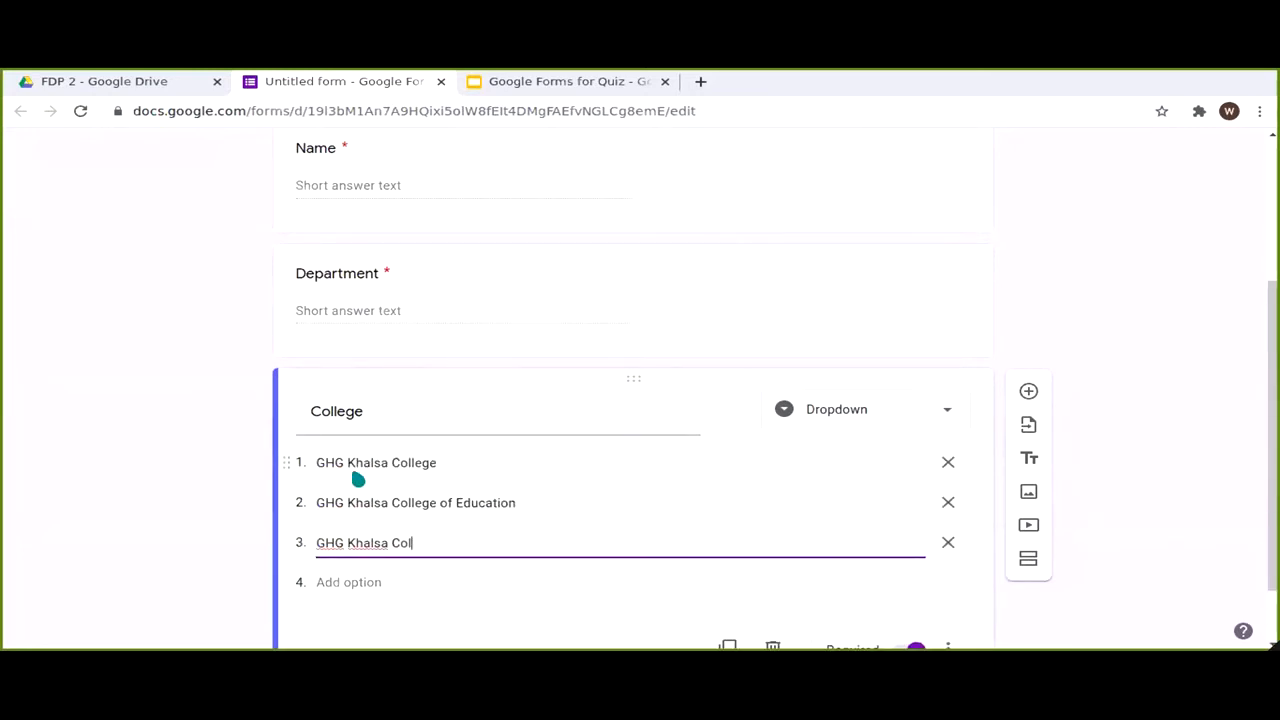
type("lege of Pharmacy")
scroll(1150, 481, "down", 2)
left_click(1109, 512)
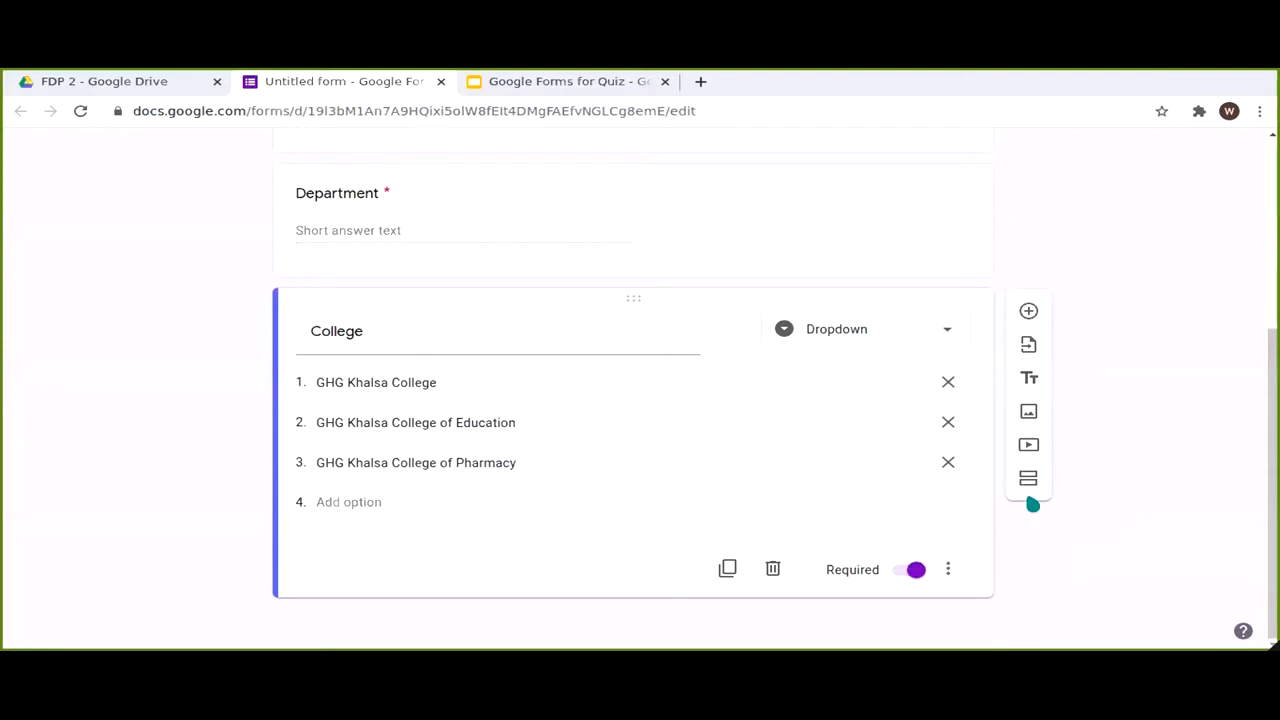
Step: Add a second section and paste 'This is Demo Form Quiz' as its title
left_click(1028, 477)
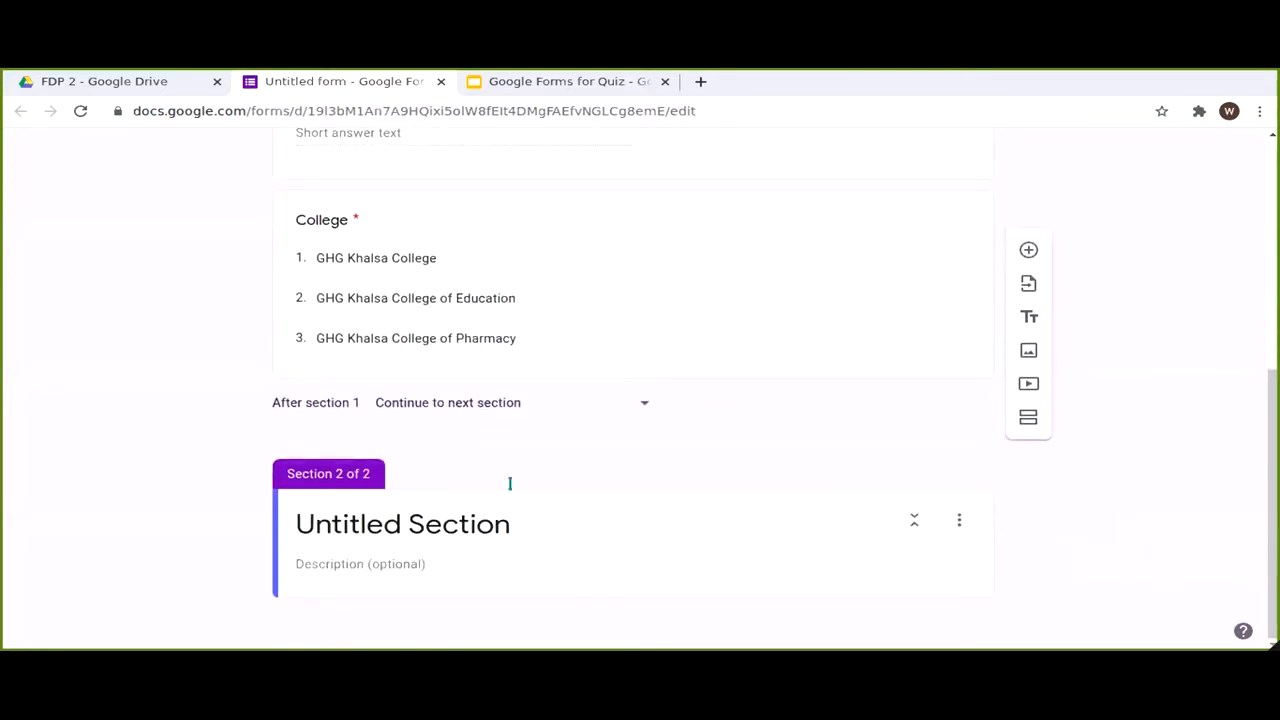
left_click(489, 526)
scroll(470, 285, "up", 4)
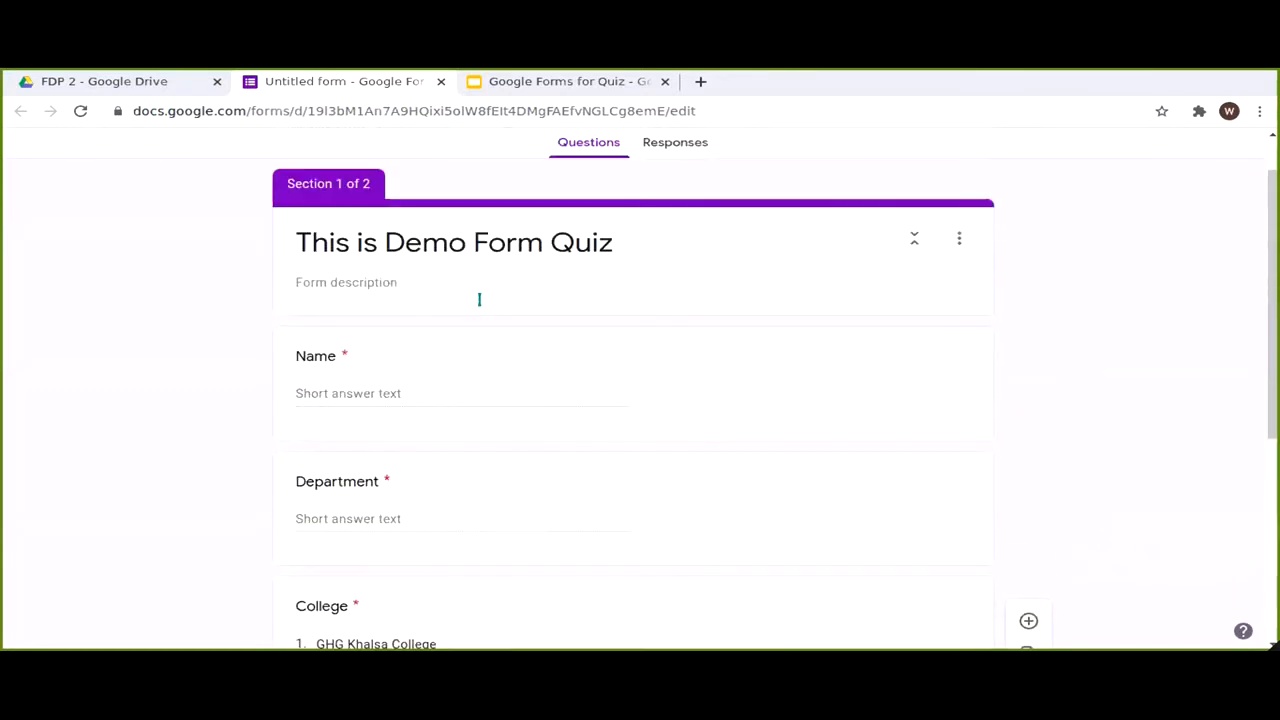
left_click(479, 300)
key("ctrl+c")
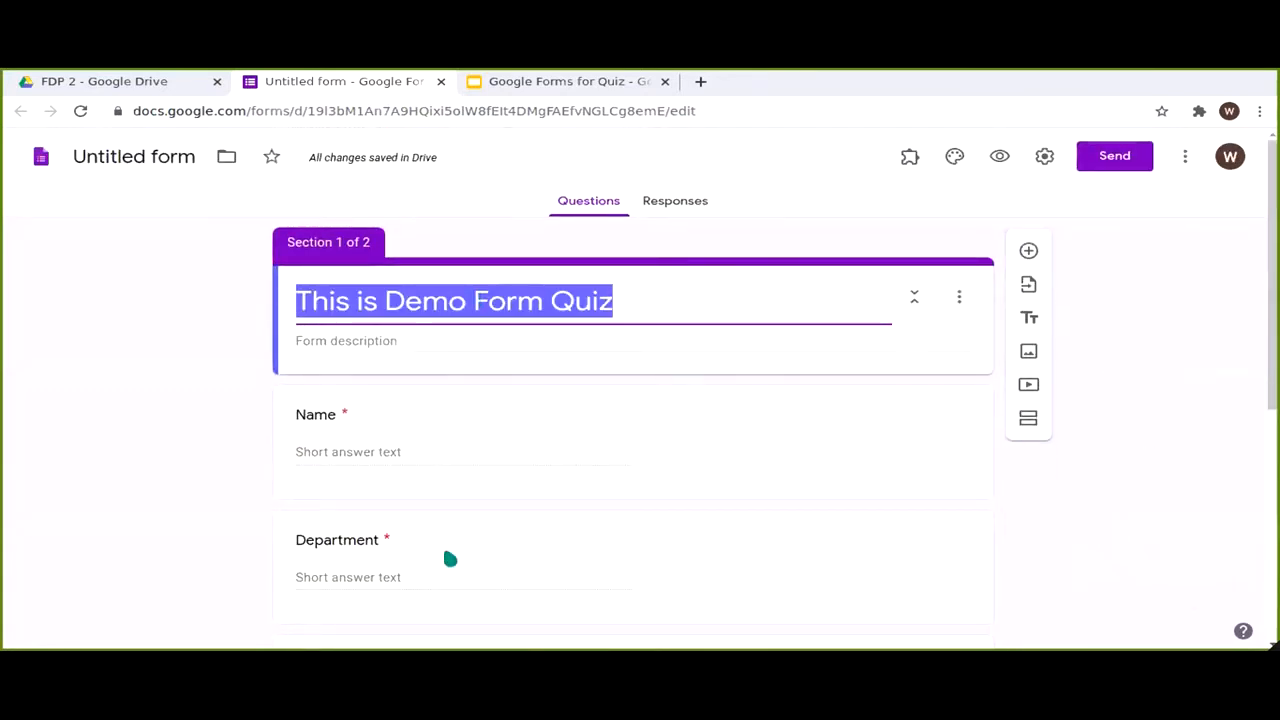
scroll(450, 560, "down", 5)
left_click(824, 525)
key("ctrl+v")
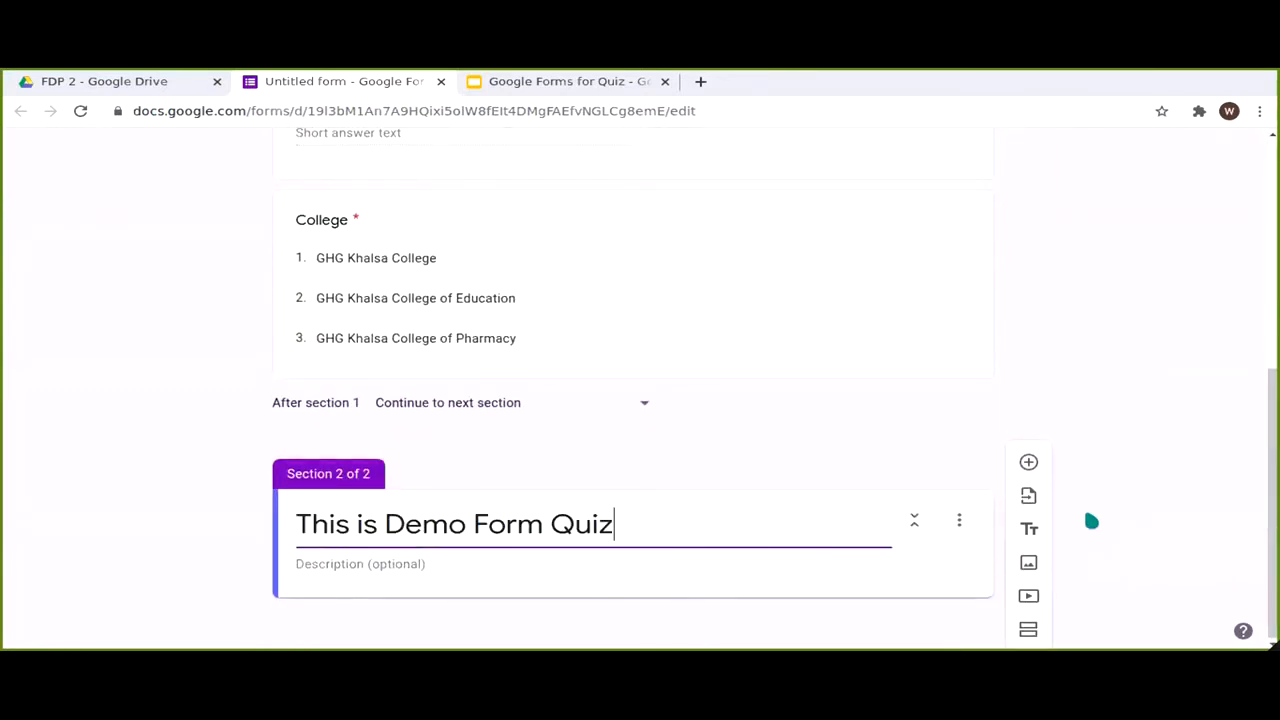
Step: Add the multiple-choice question 'How many district are in Punjab?' with options 22, 23, 24, 25
left_click(1029, 463)
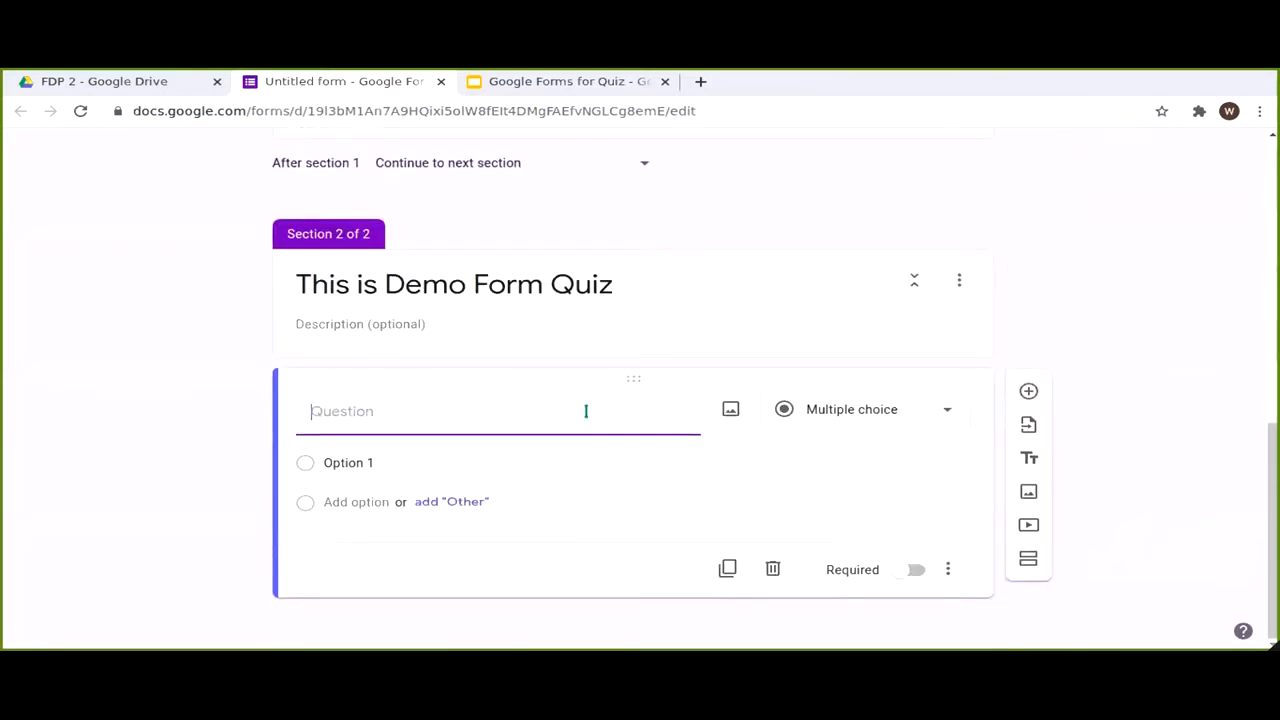
type("How many")
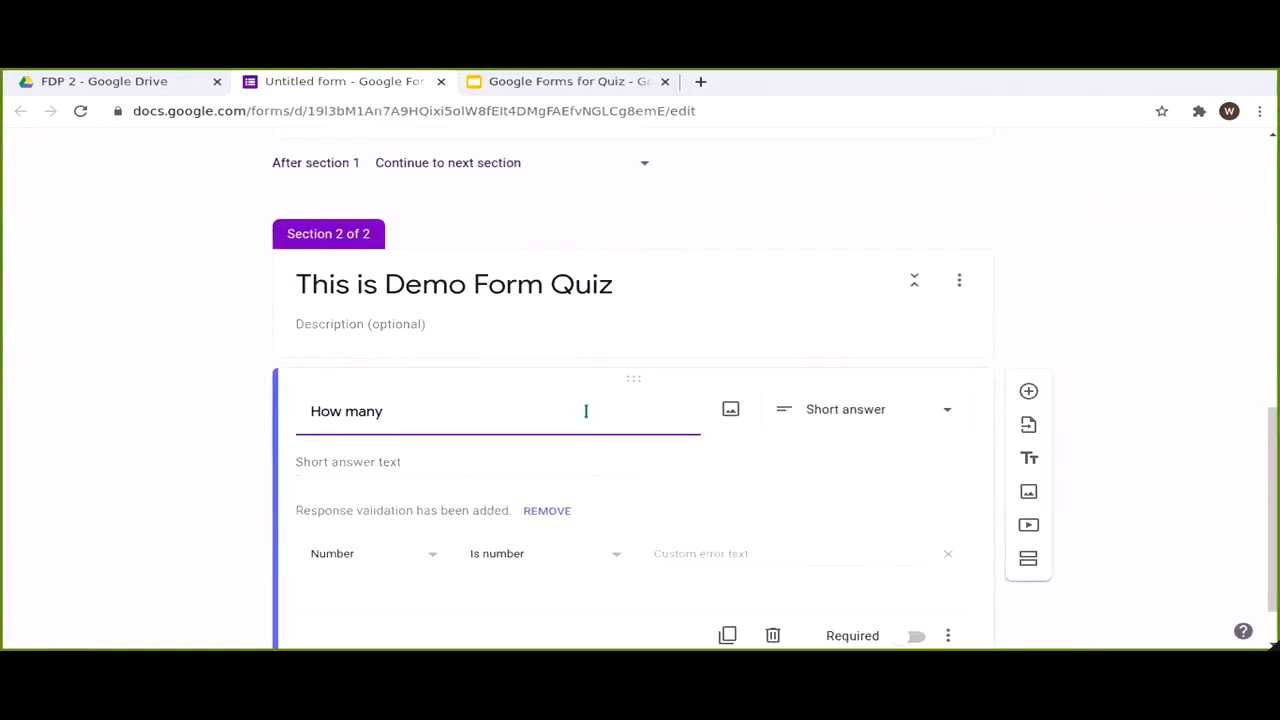
type(" dist")
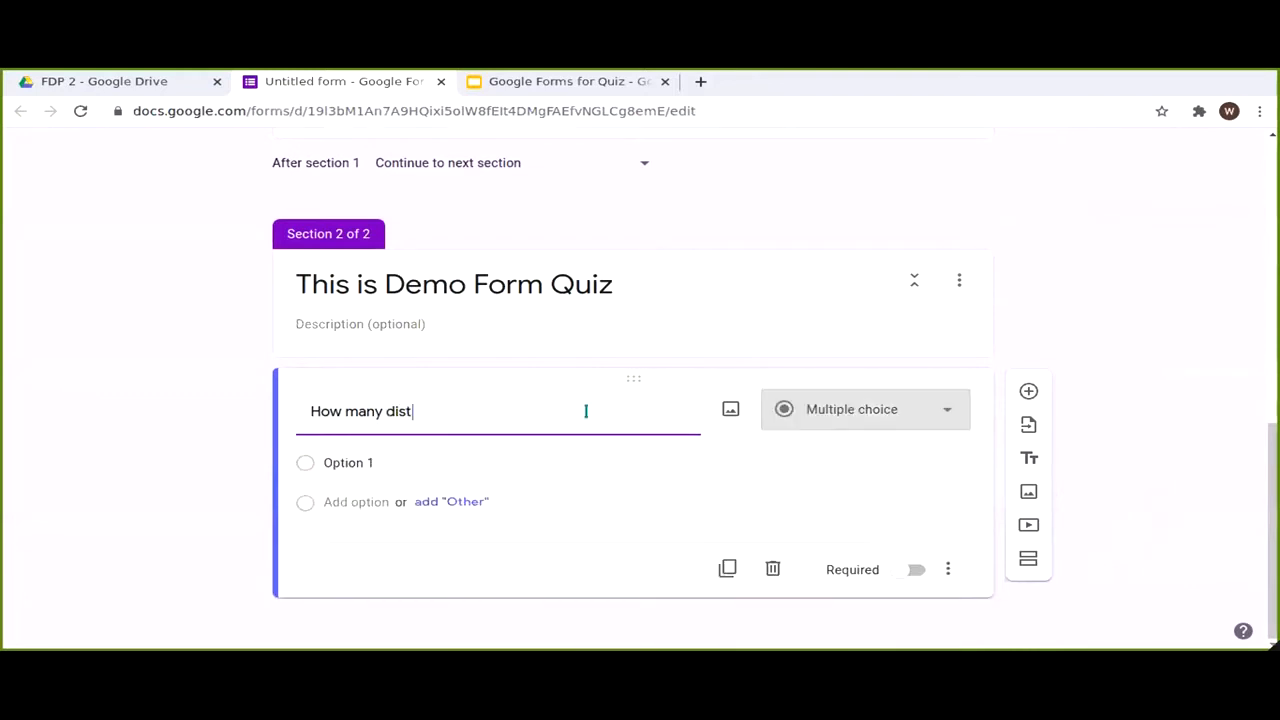
type("rict are in Punjab?")
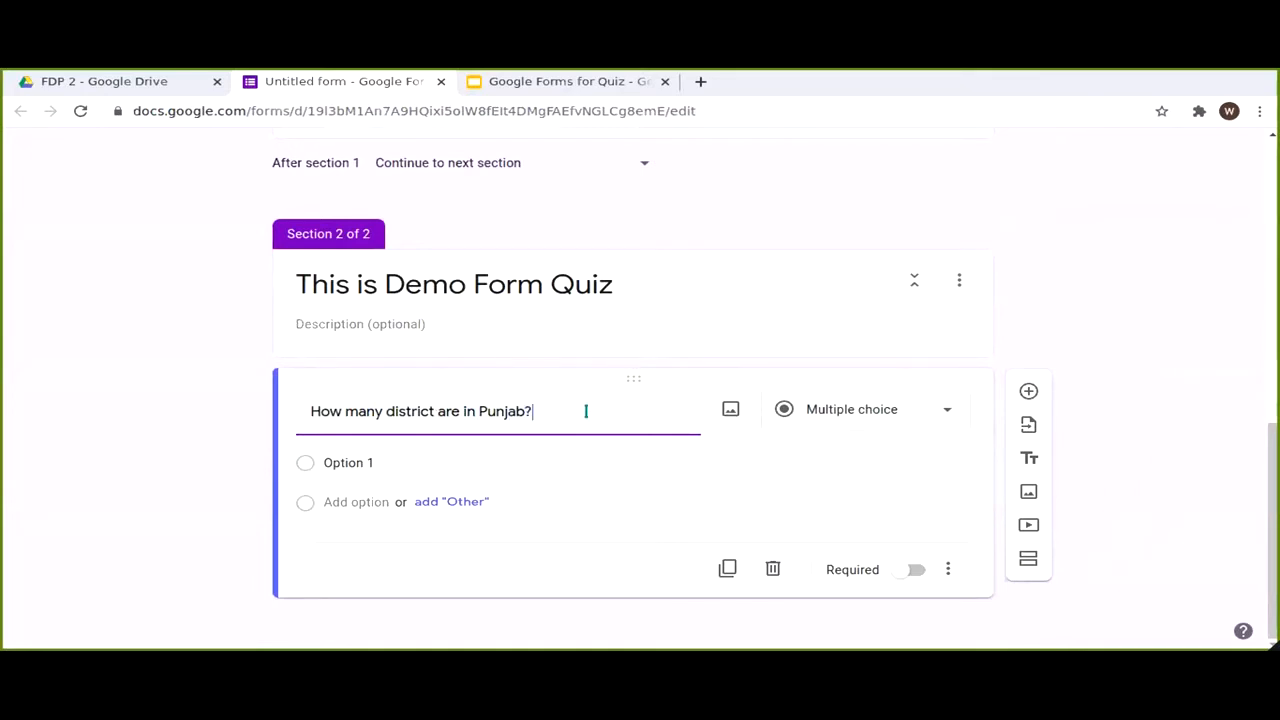
left_click(388, 460)
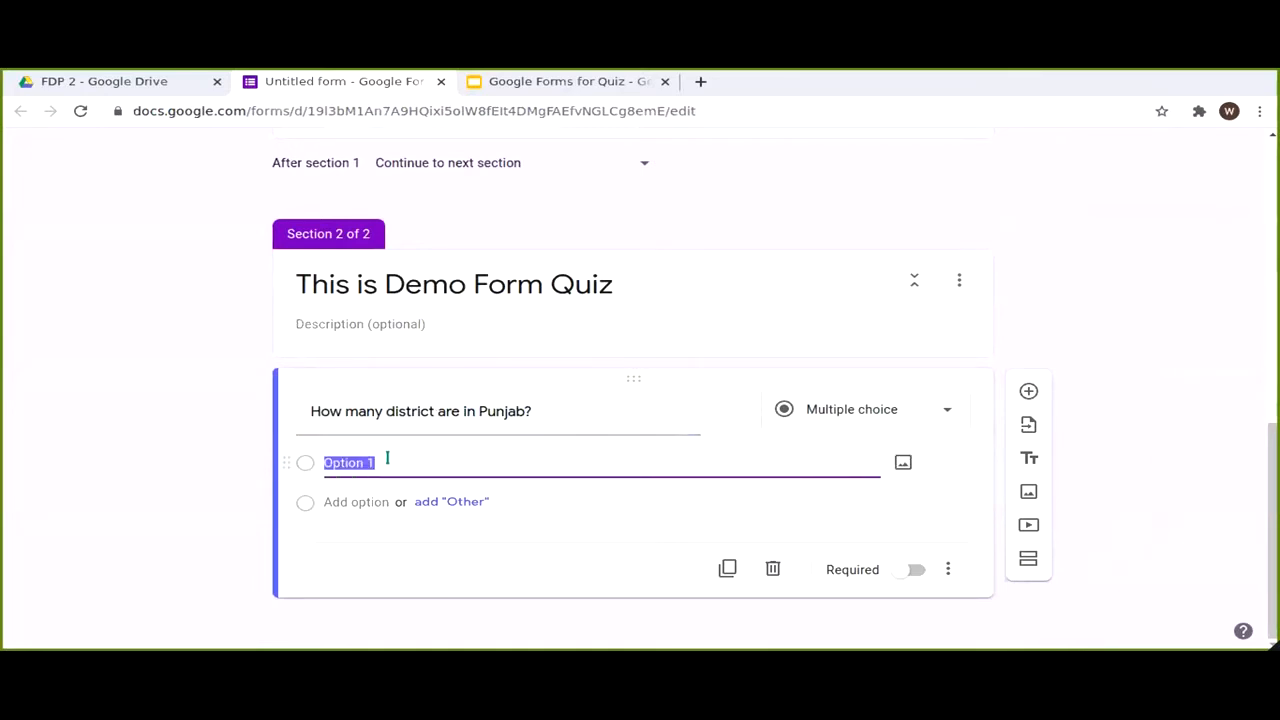
type("22")
key("Return")
type("2")
key("Return")
type("2")
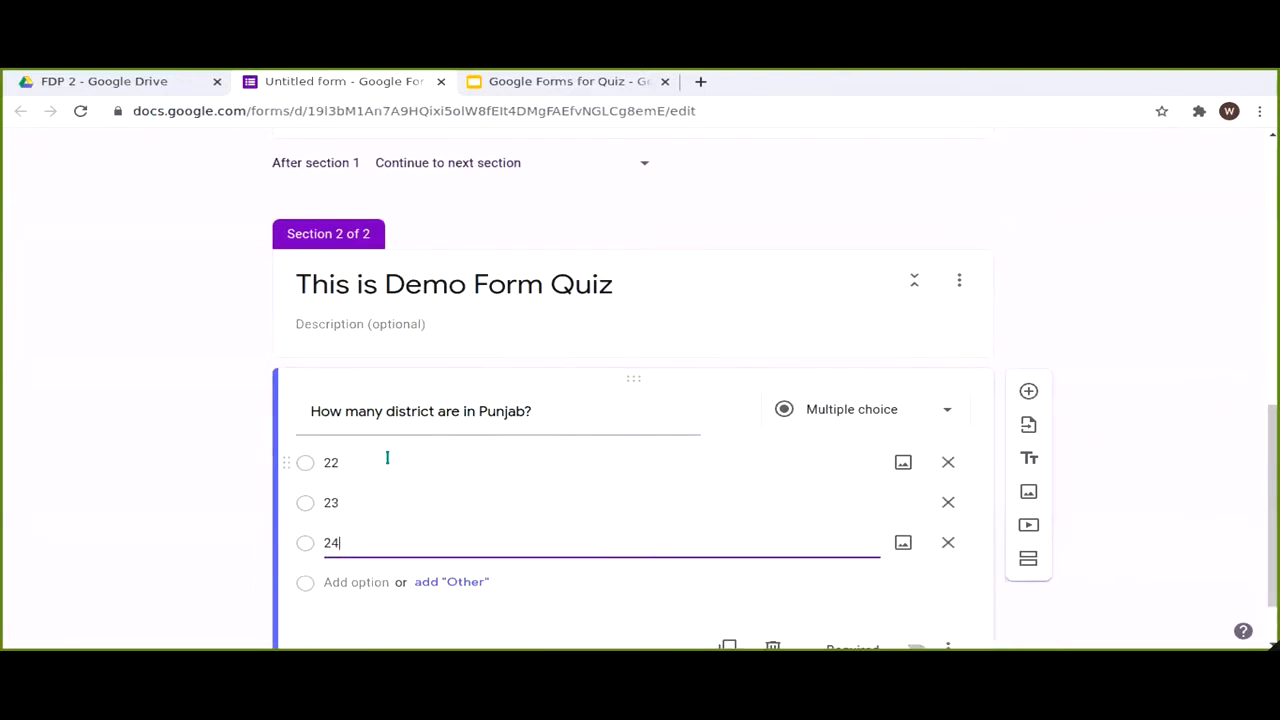
key("Return")
type("2")
left_click(1186, 413)
scroll(1158, 406, "down", 3)
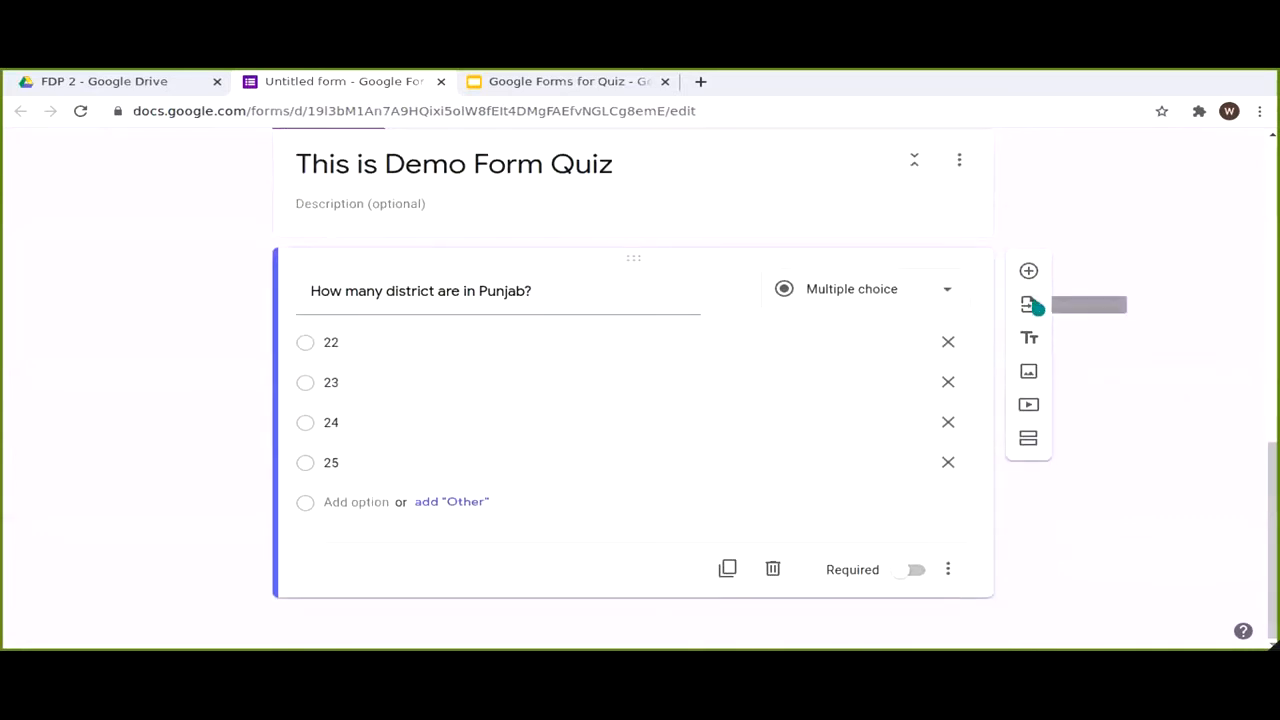
left_click(1031, 306)
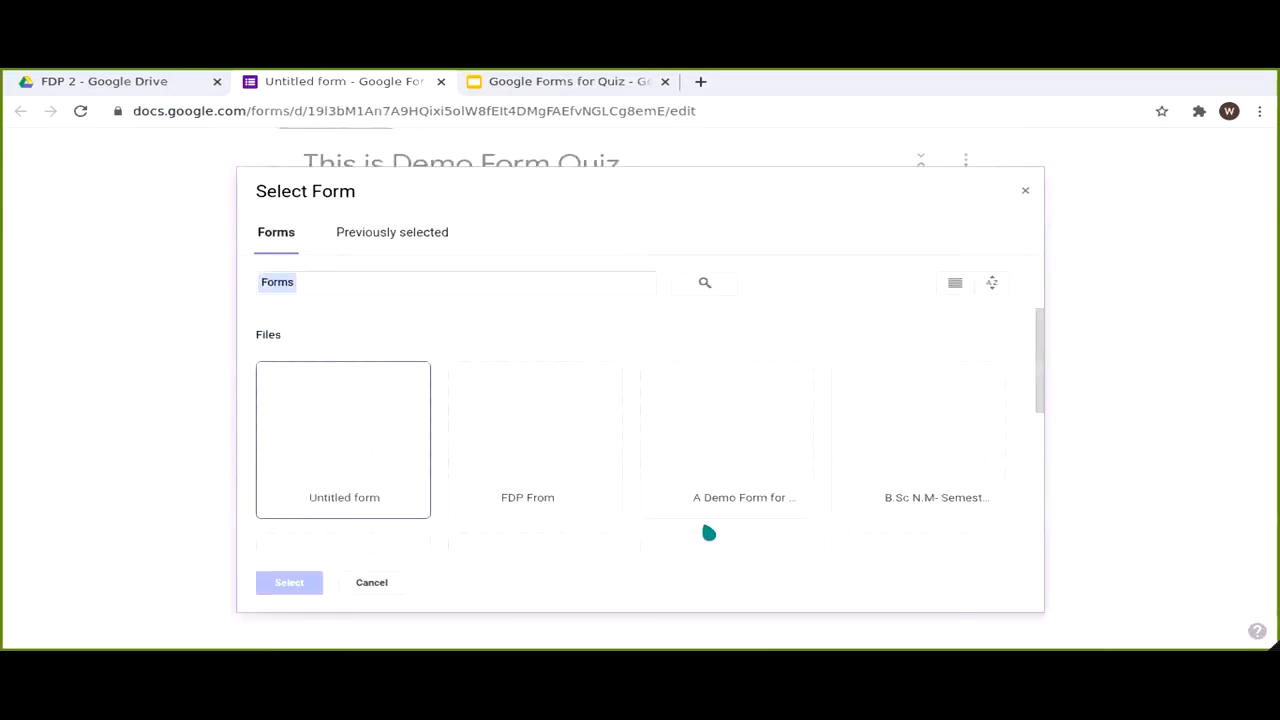
Step: Choose 'A Demo Form for FDP' as the source and tick its three questions for import
double_click(703, 436)
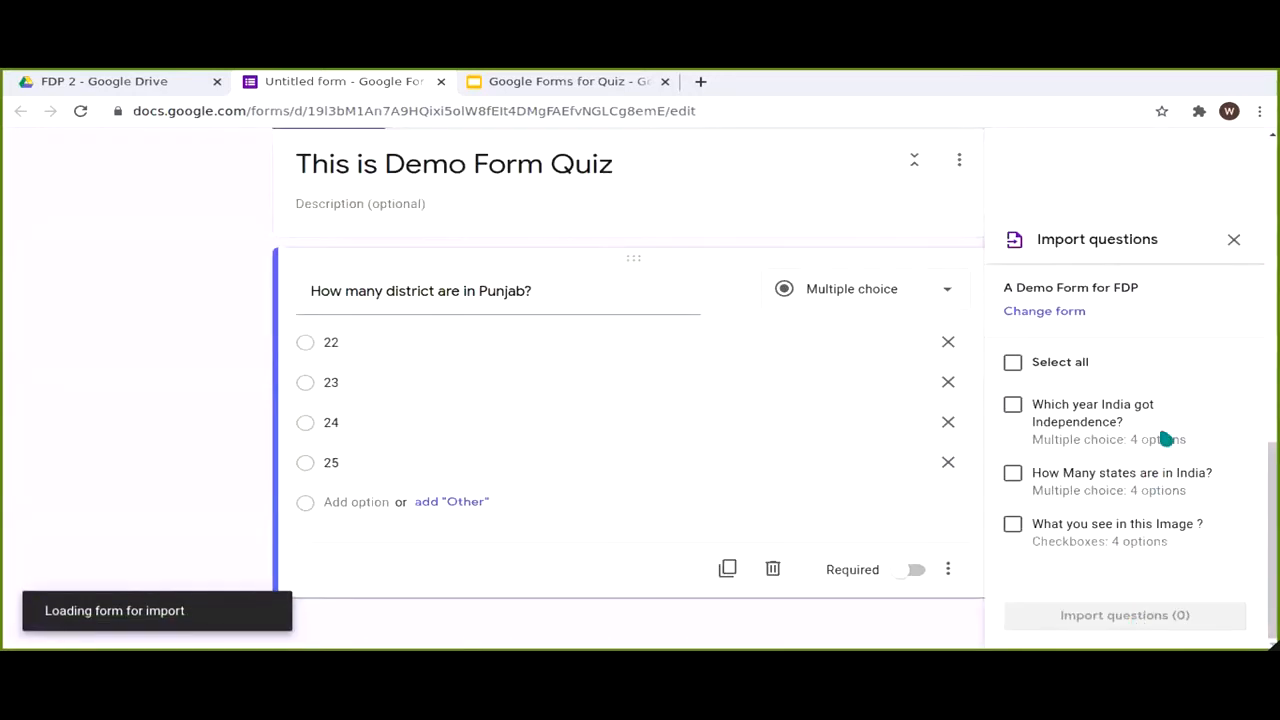
left_click(1010, 410)
left_click(1010, 476)
left_click(1010, 527)
left_click(1071, 615)
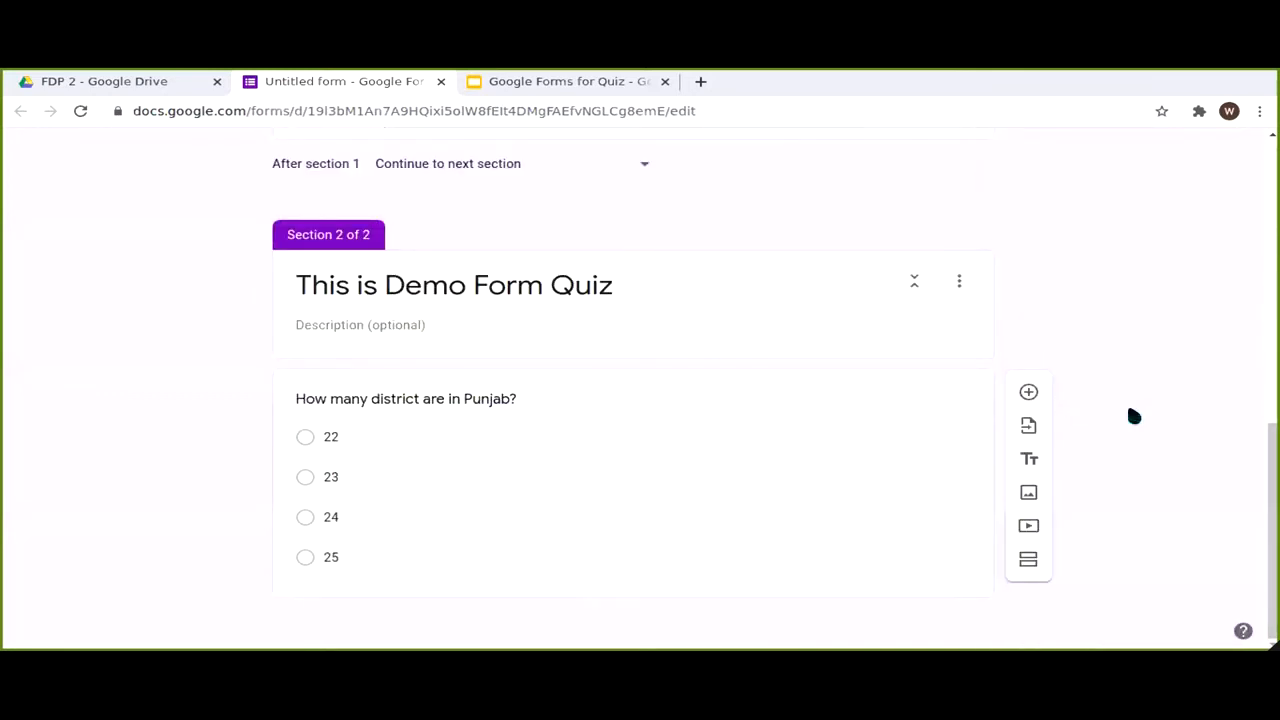
scroll(1130, 379, "up", 7)
scroll(1130, 379, "down", 7)
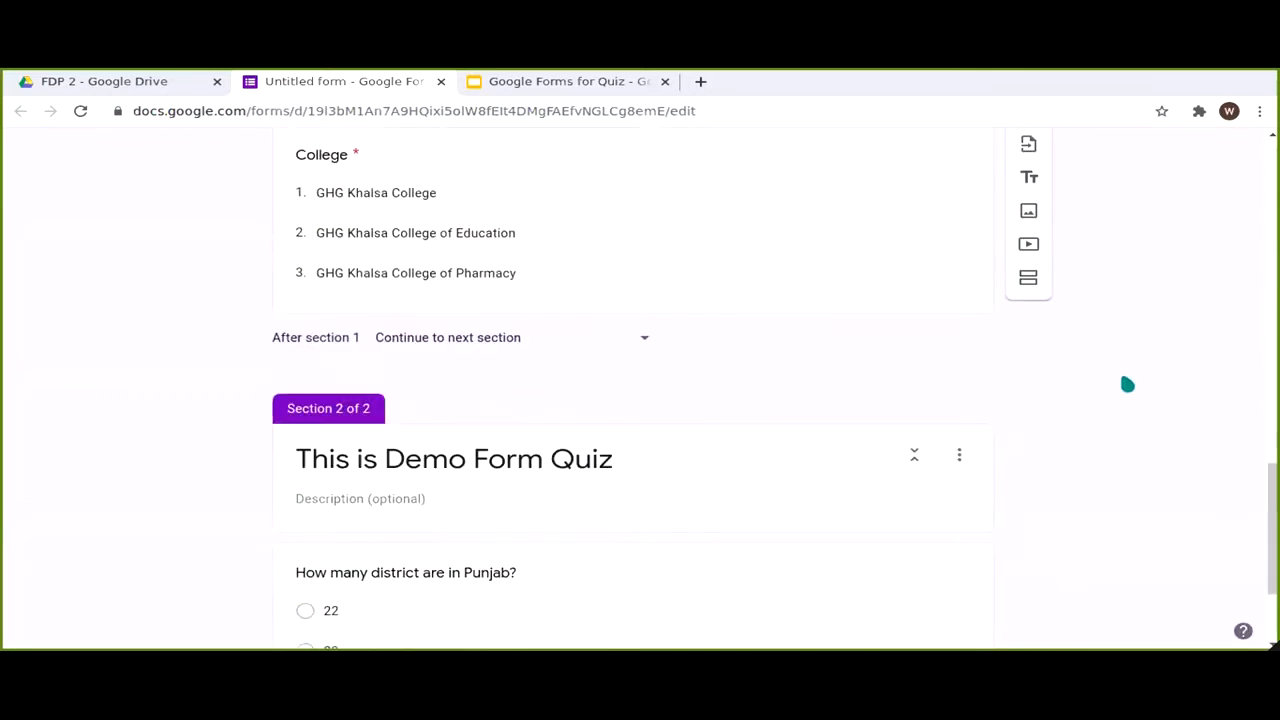
scroll(1131, 378, "up", 14)
scroll(1130, 379, "up", 11)
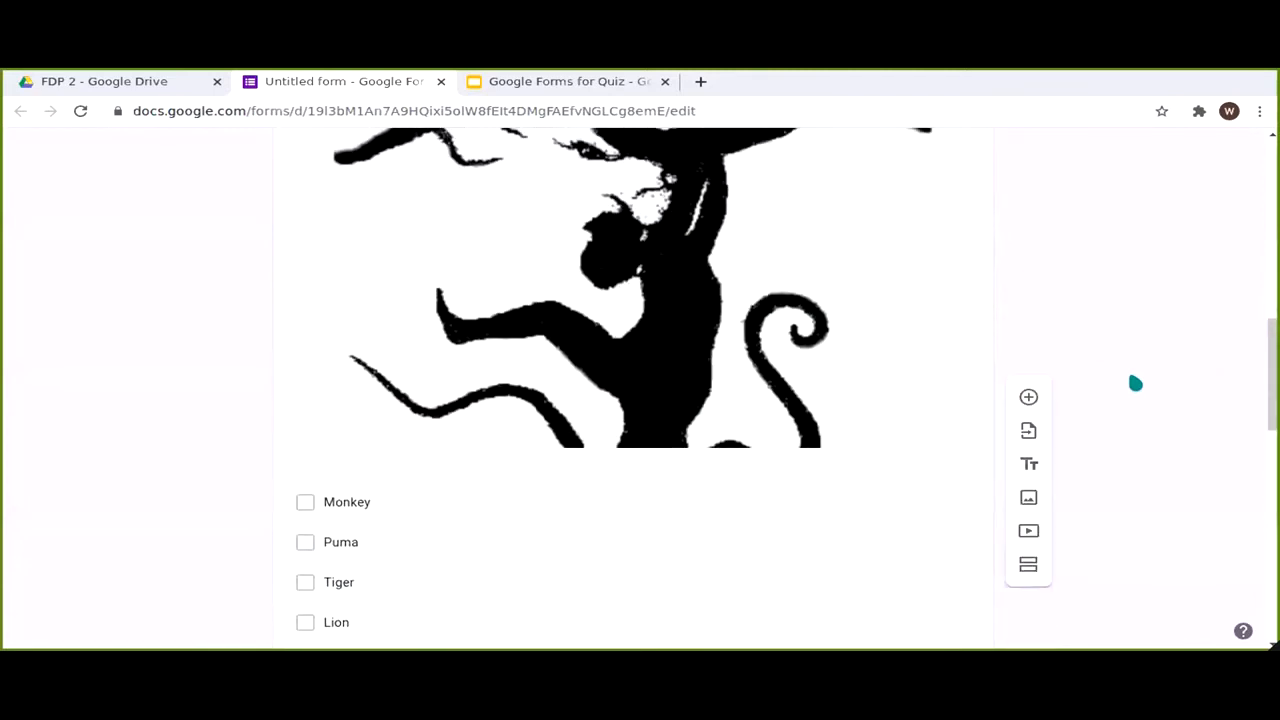
scroll(985, 285, "up", 6)
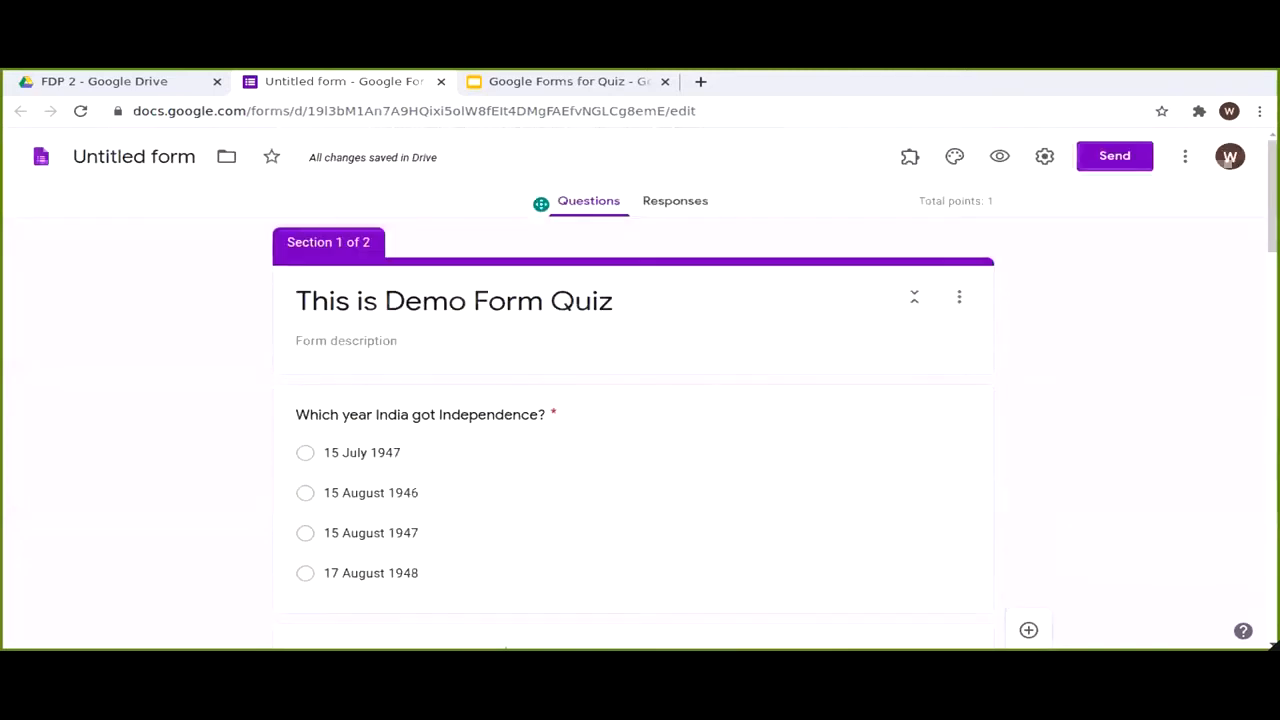
scroll(870, 485, "down", 2)
Step: Select all three questions from the import list and import them into the quiz
left_click(1028, 490)
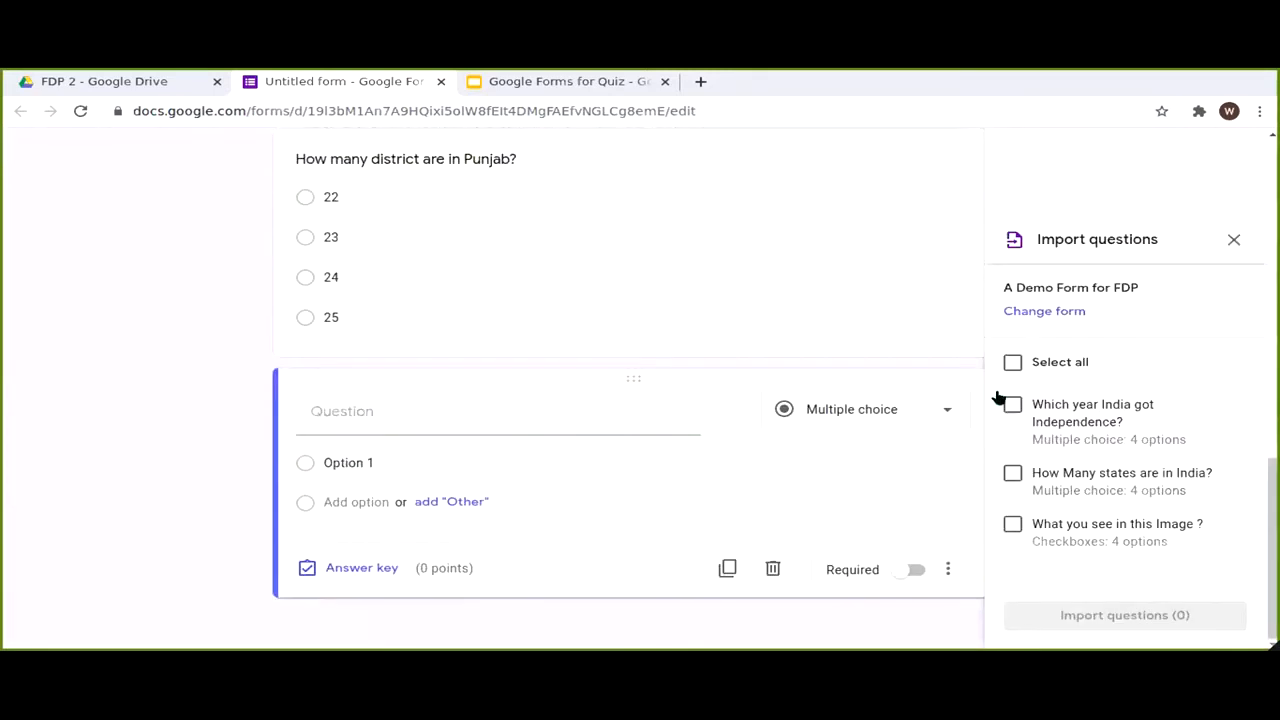
left_click(1010, 362)
left_click(1171, 614)
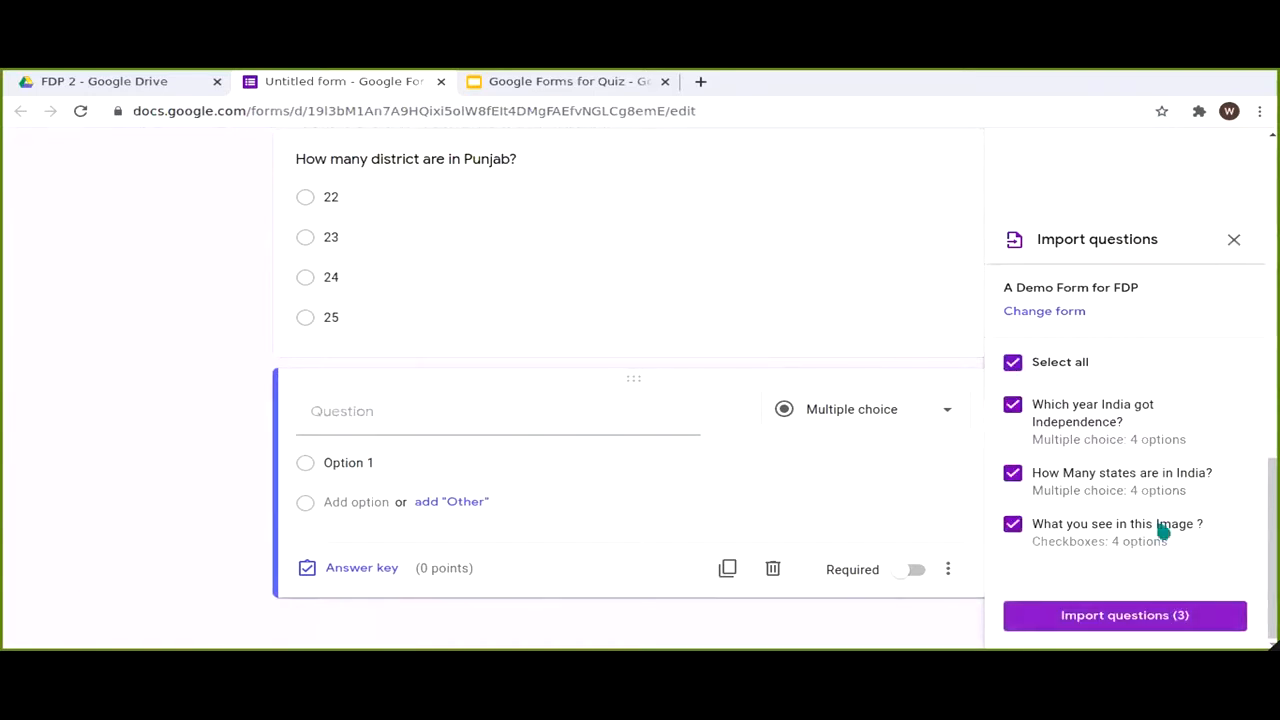
left_click(1232, 241)
Step: Delete the stray empty question card from the quiz
scroll(1070, 445, "down", 3)
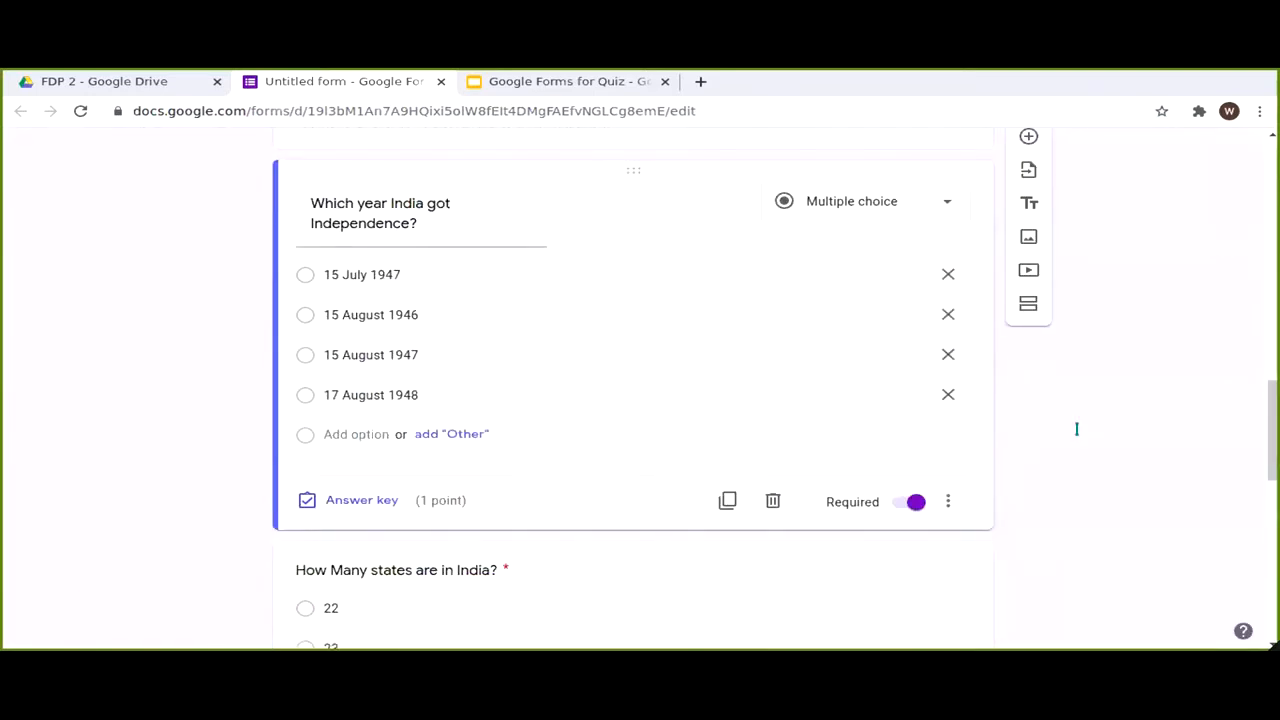
scroll(596, 342, "up", 3)
left_click(922, 352)
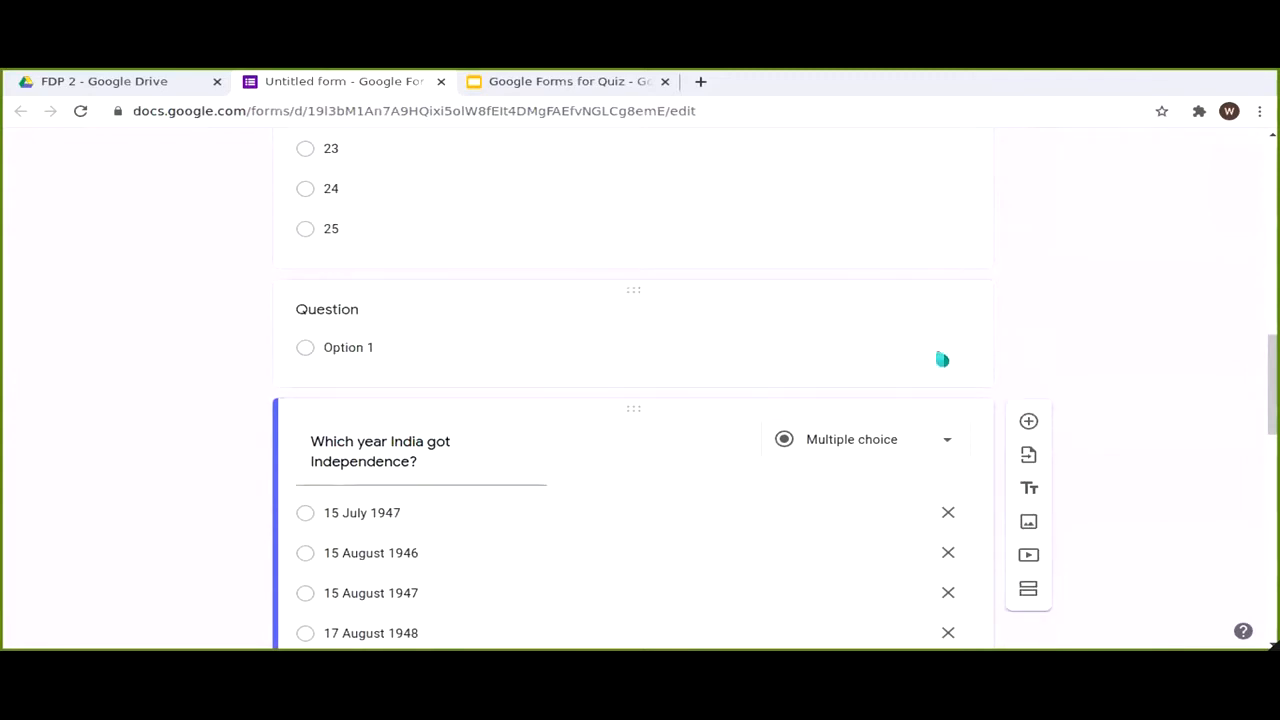
left_click(773, 480)
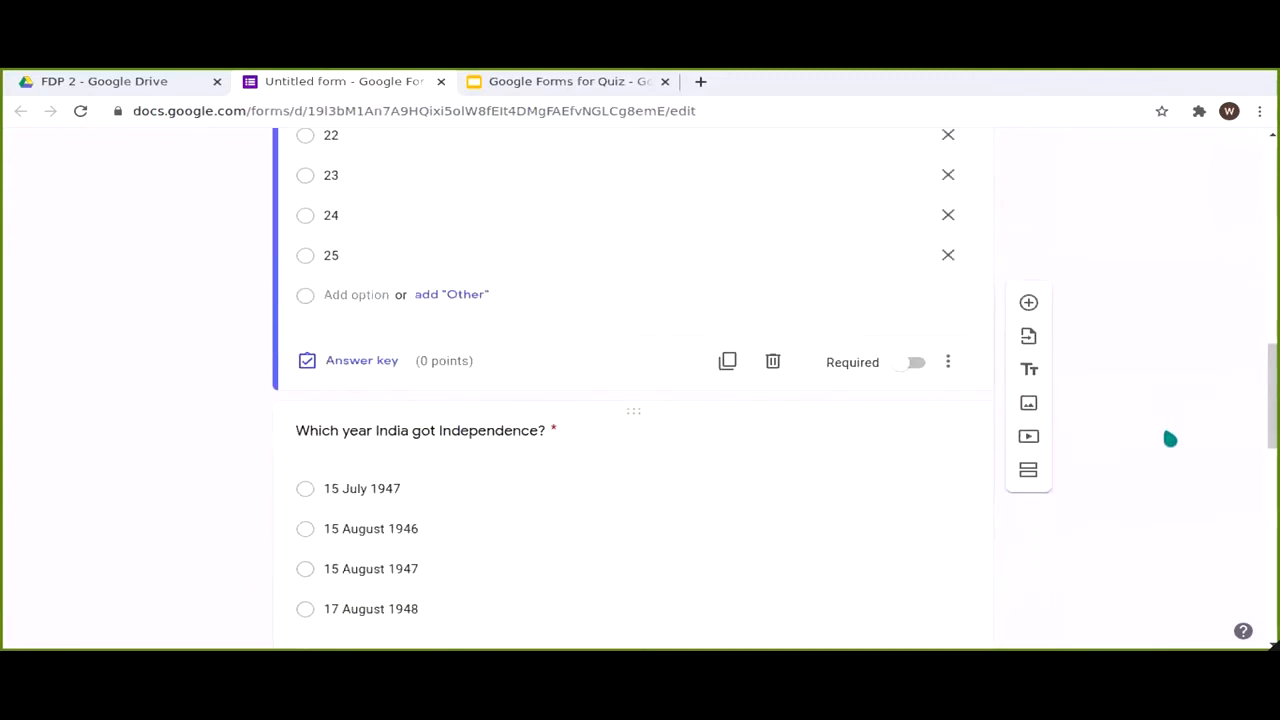
scroll(1190, 415, "down", 5)
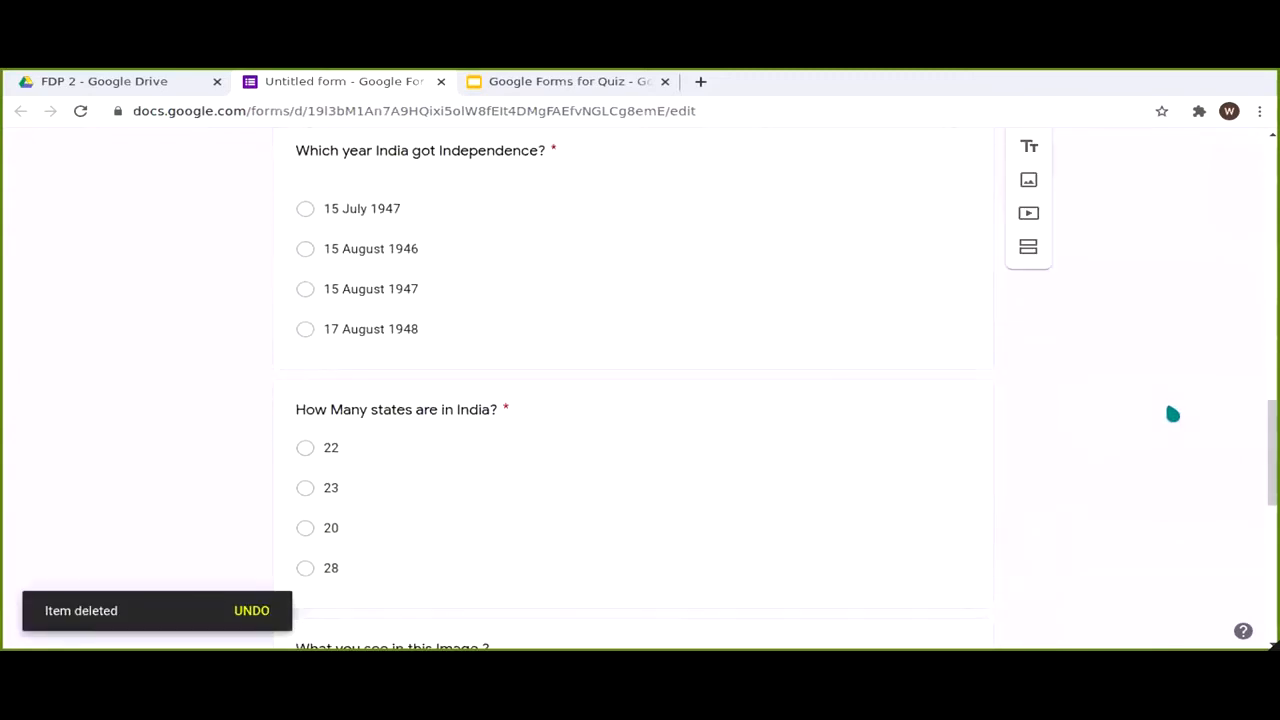
scroll(1170, 404, "down", 1)
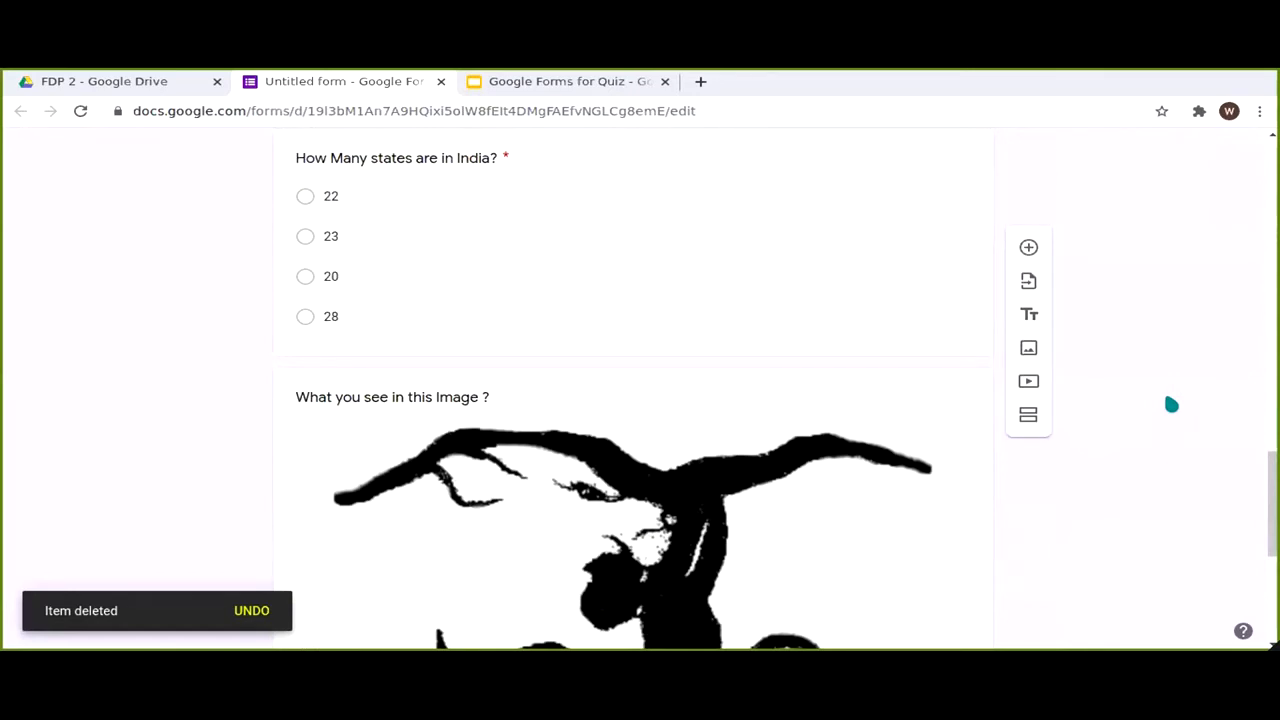
scroll(1143, 335, "up", 6)
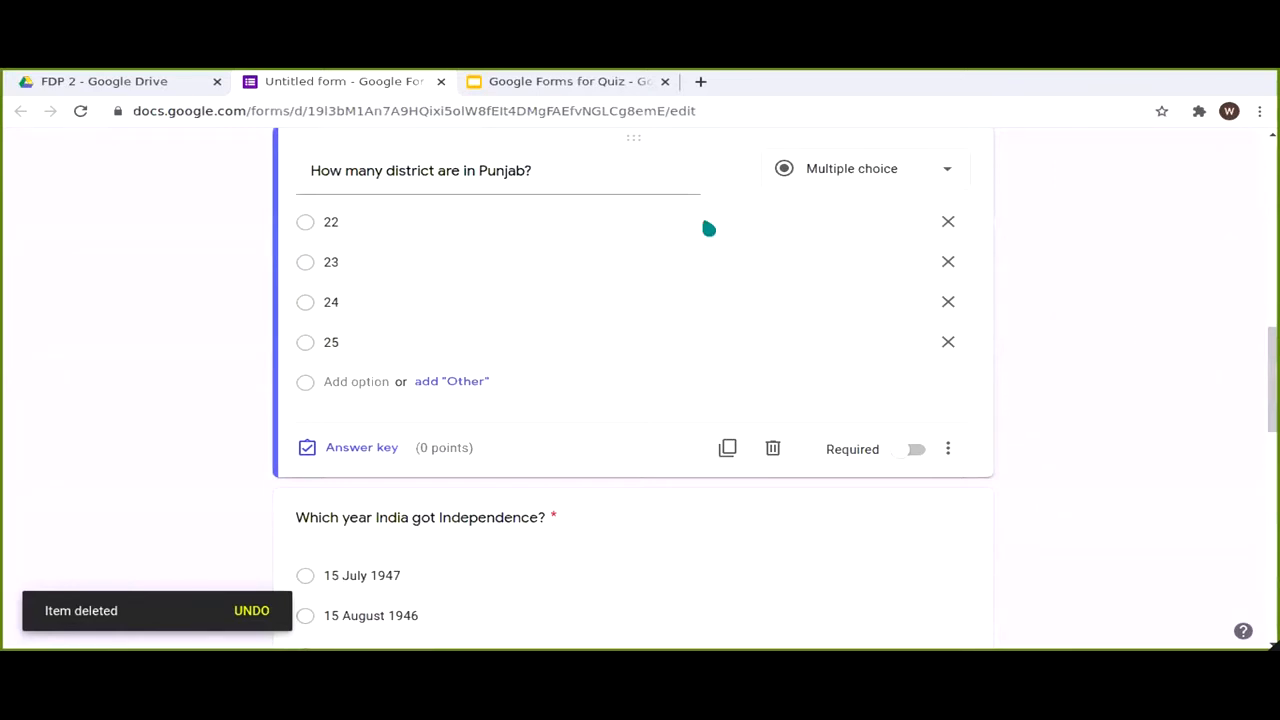
scroll(843, 317, "up", 10)
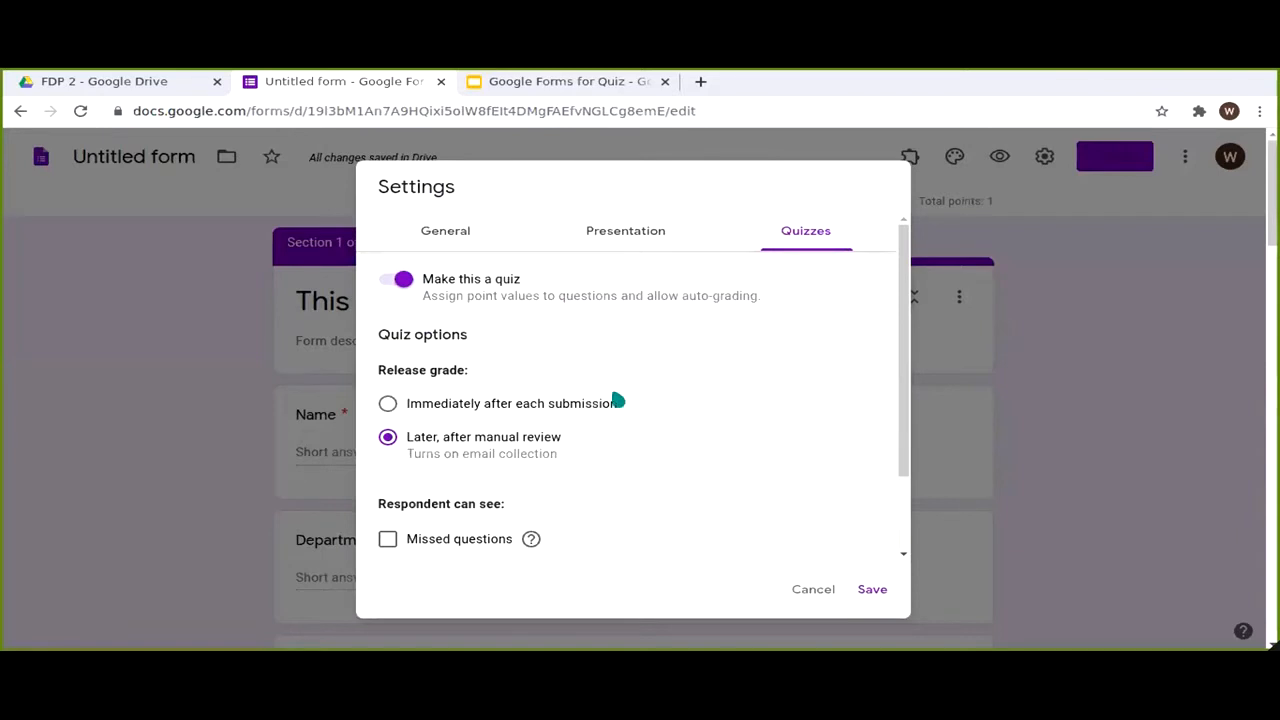
Step: Turn on Show progress bar in the Presentation settings
scroll(388, 446, "down", 1)
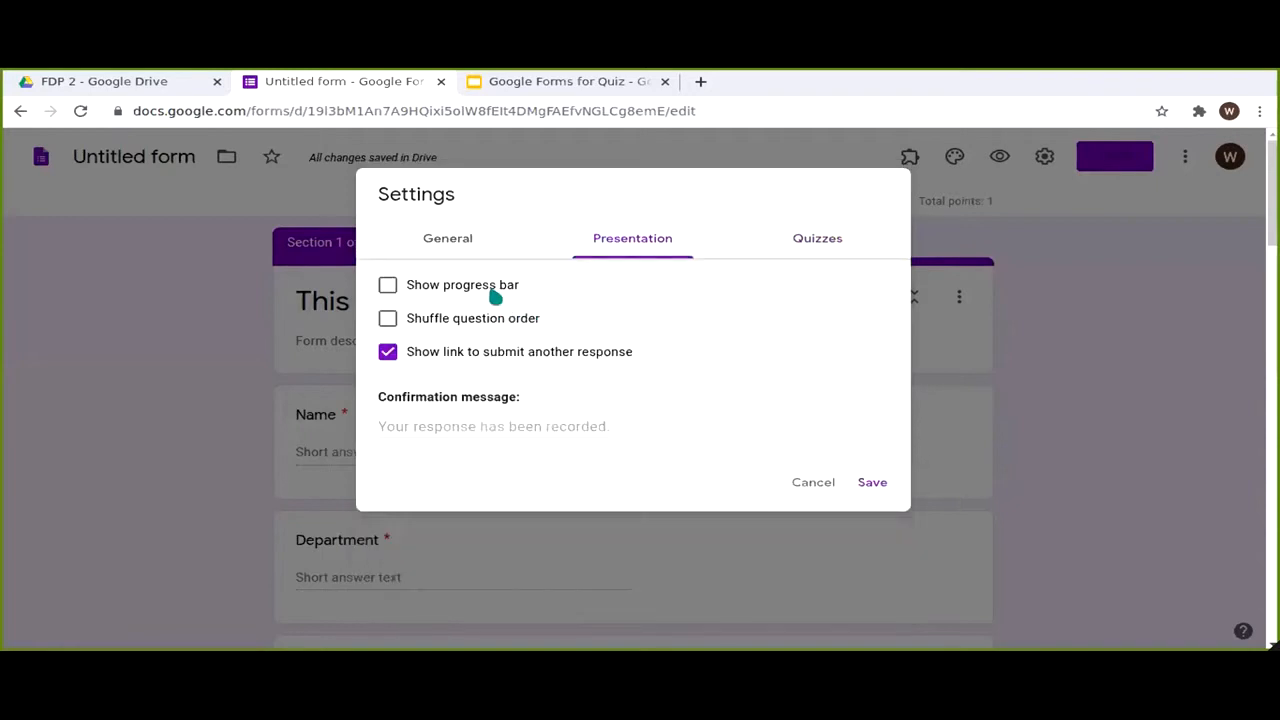
left_click(490, 288)
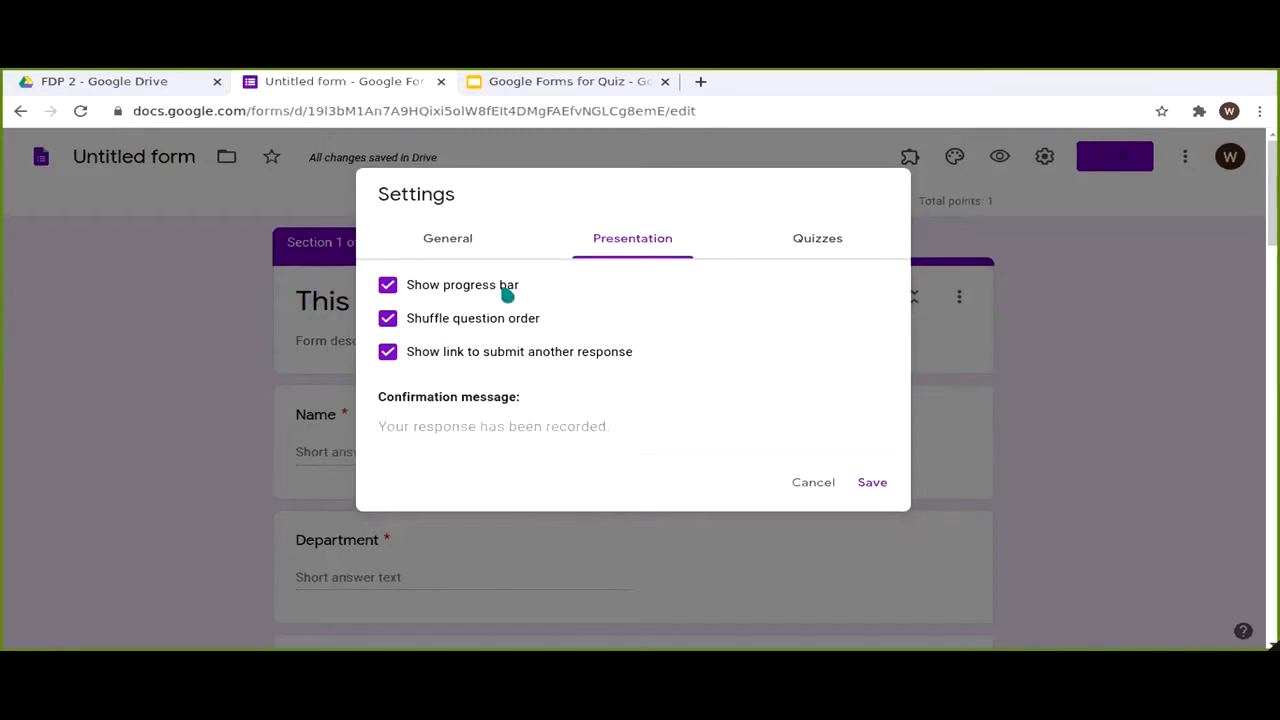
left_click(475, 250)
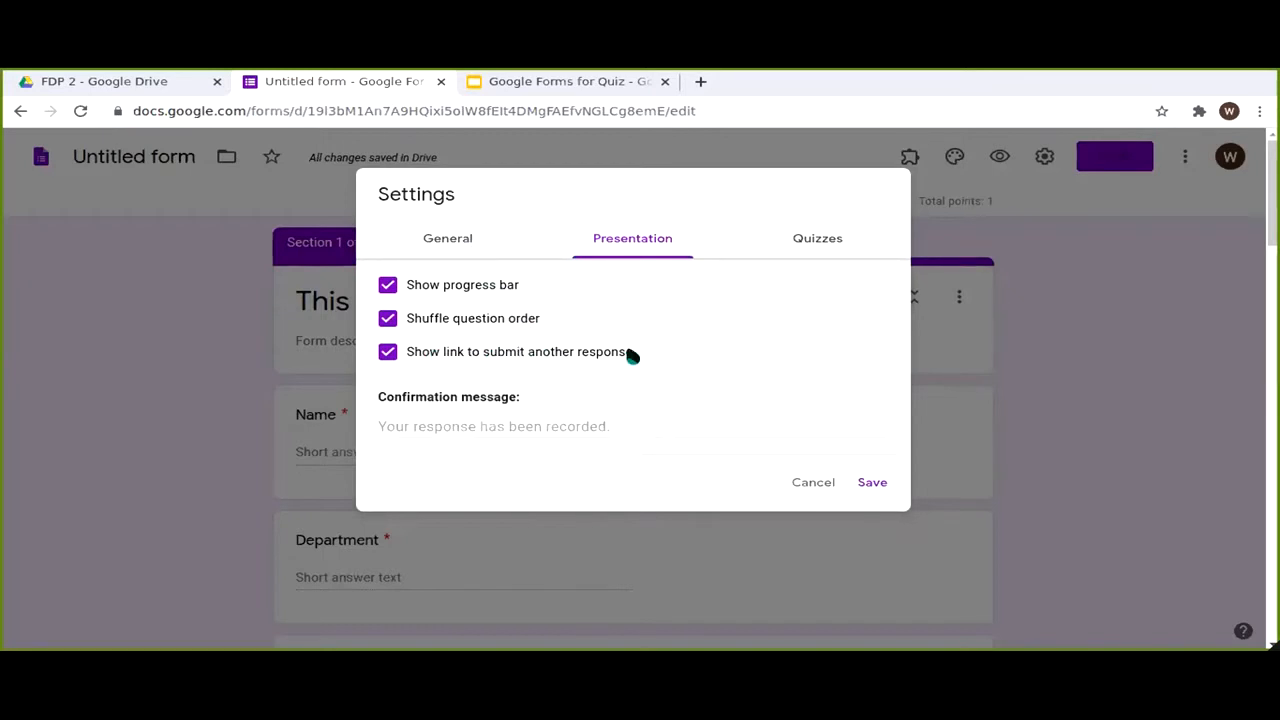
Step: Collect respondents' email addresses, limit them to one response, and save the settings
left_click(414, 293)
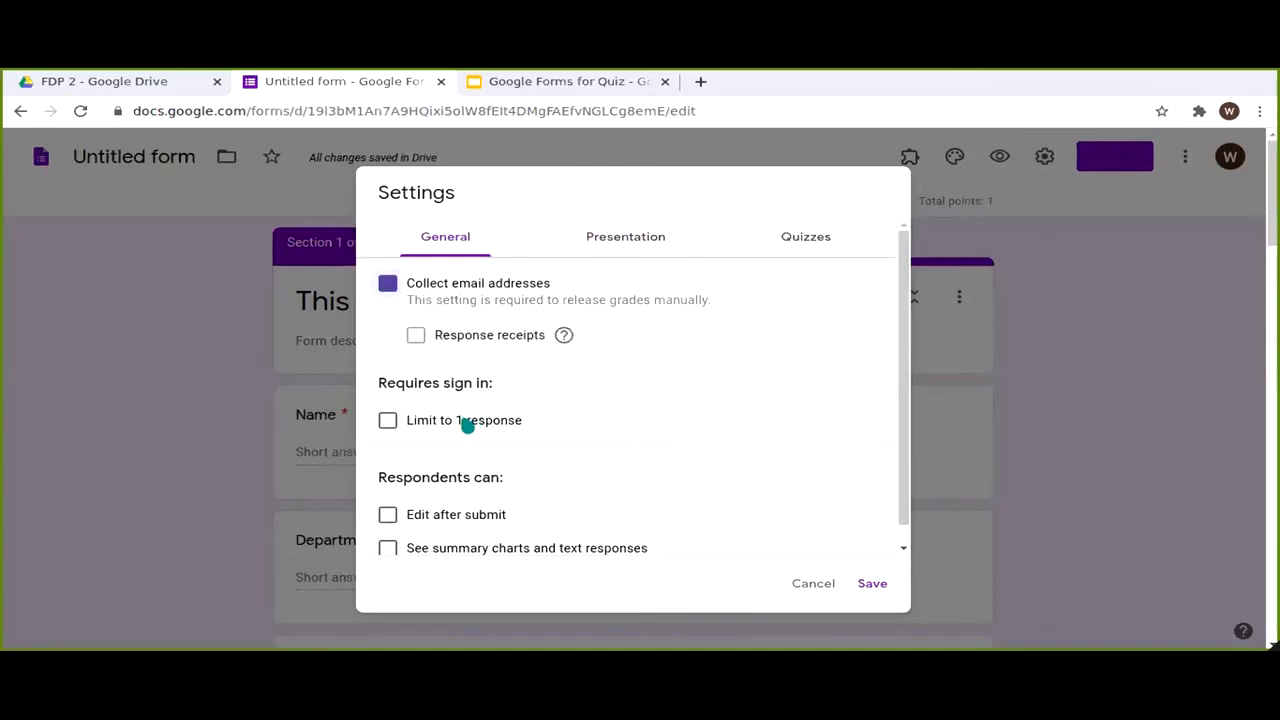
left_click(515, 426)
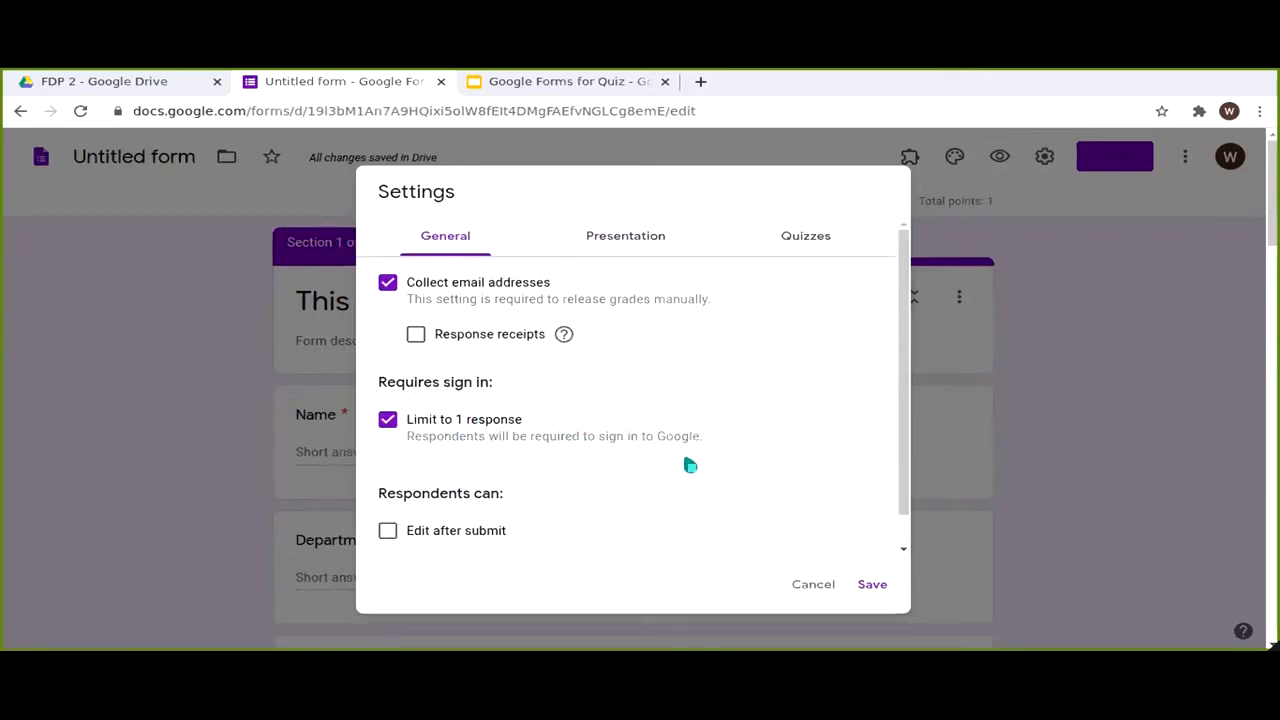
scroll(686, 465, "down", 1)
scroll(678, 465, "down", 1)
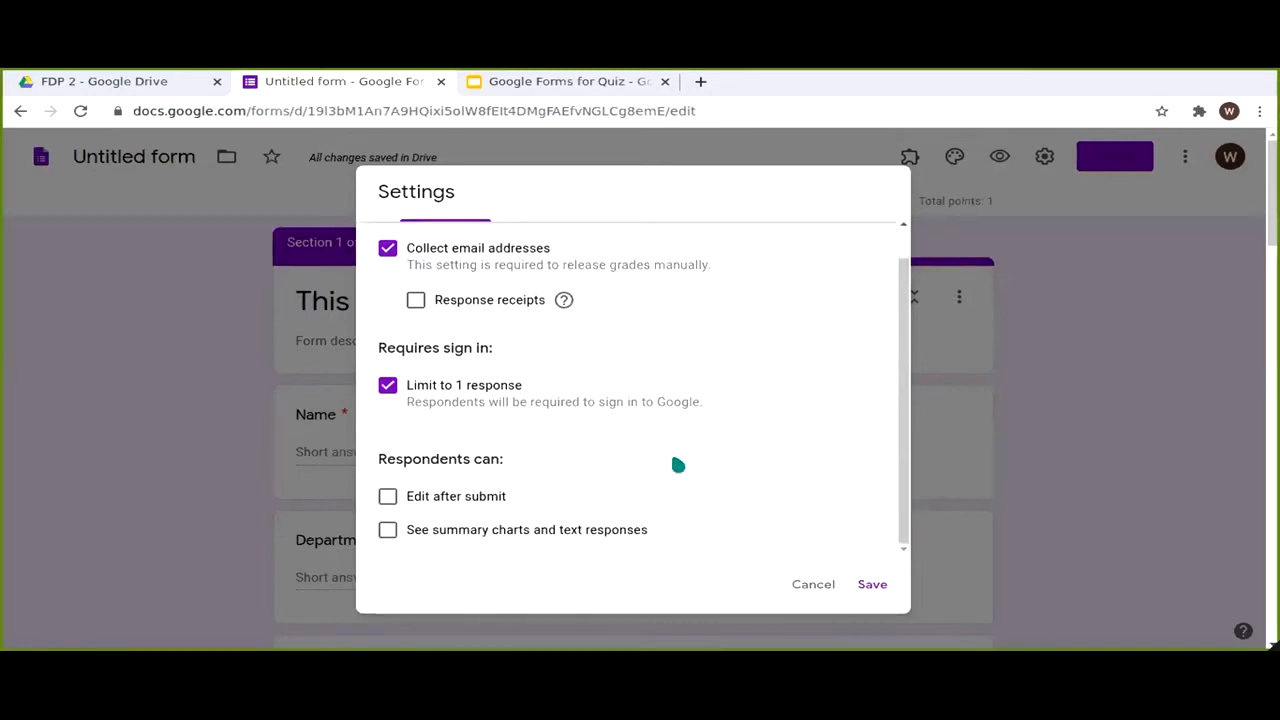
scroll(678, 465, "down", 1)
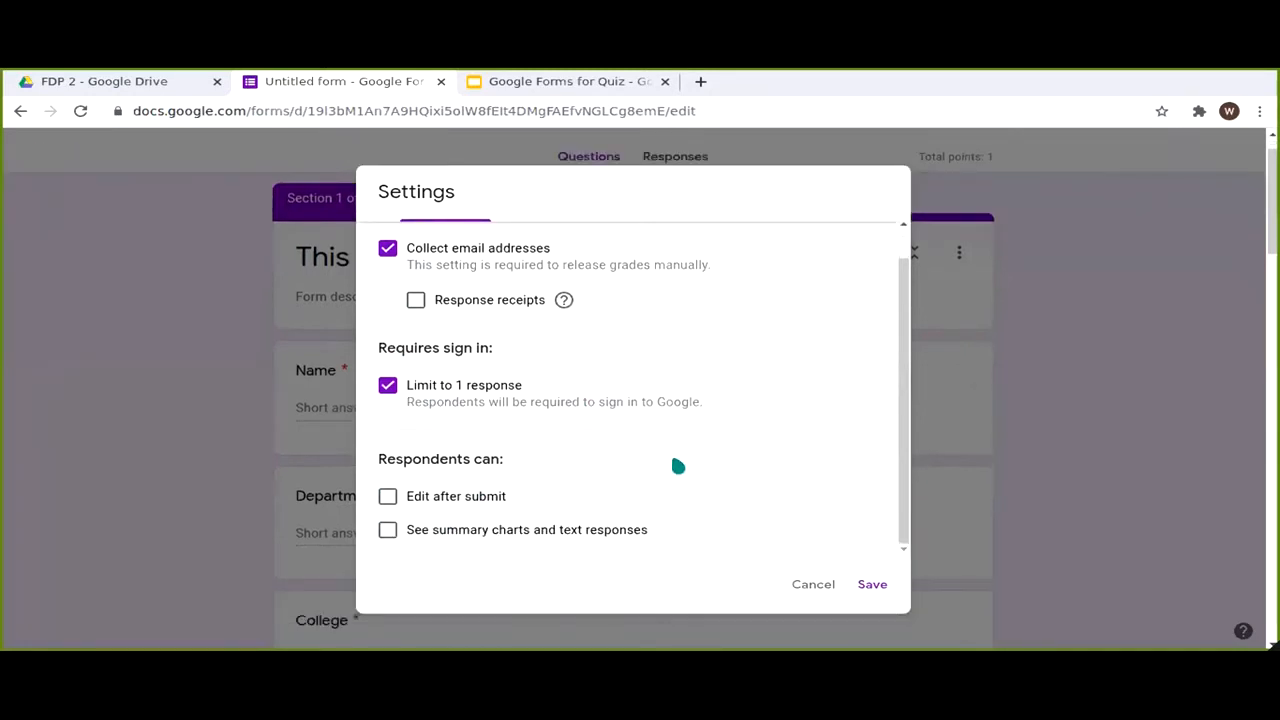
scroll(553, 433, "up", 1)
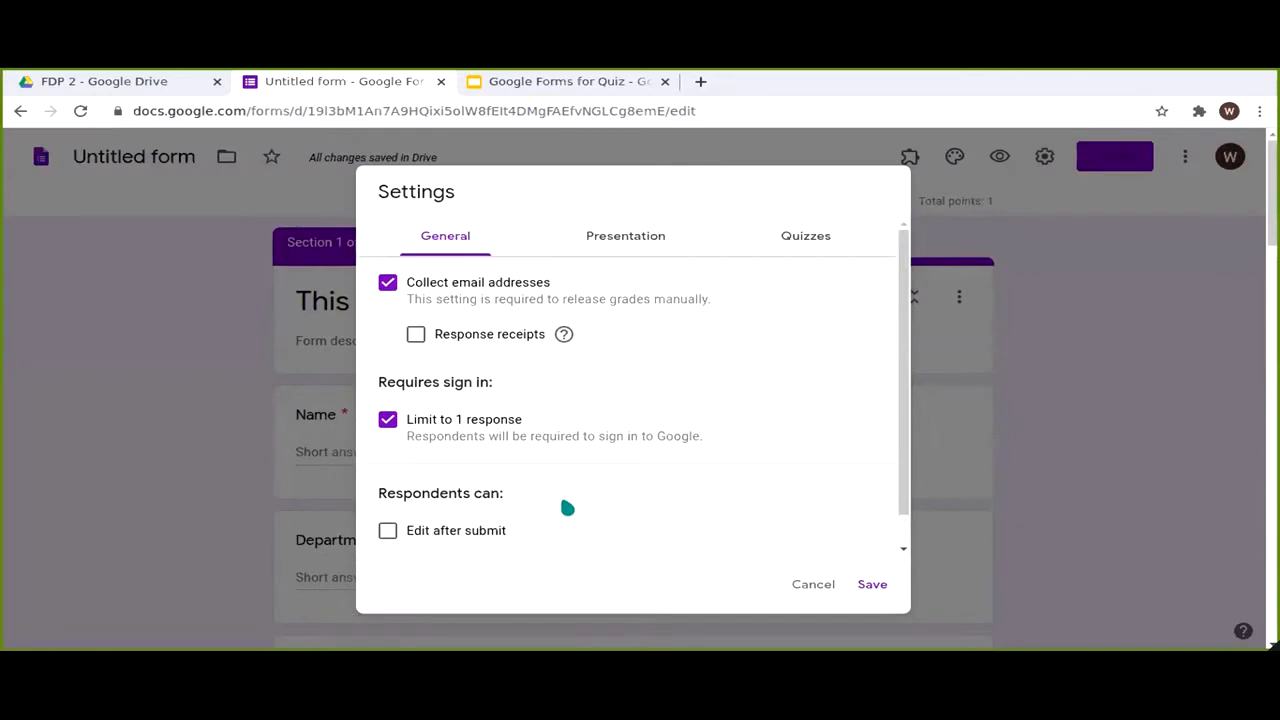
scroll(610, 510, "down", 1)
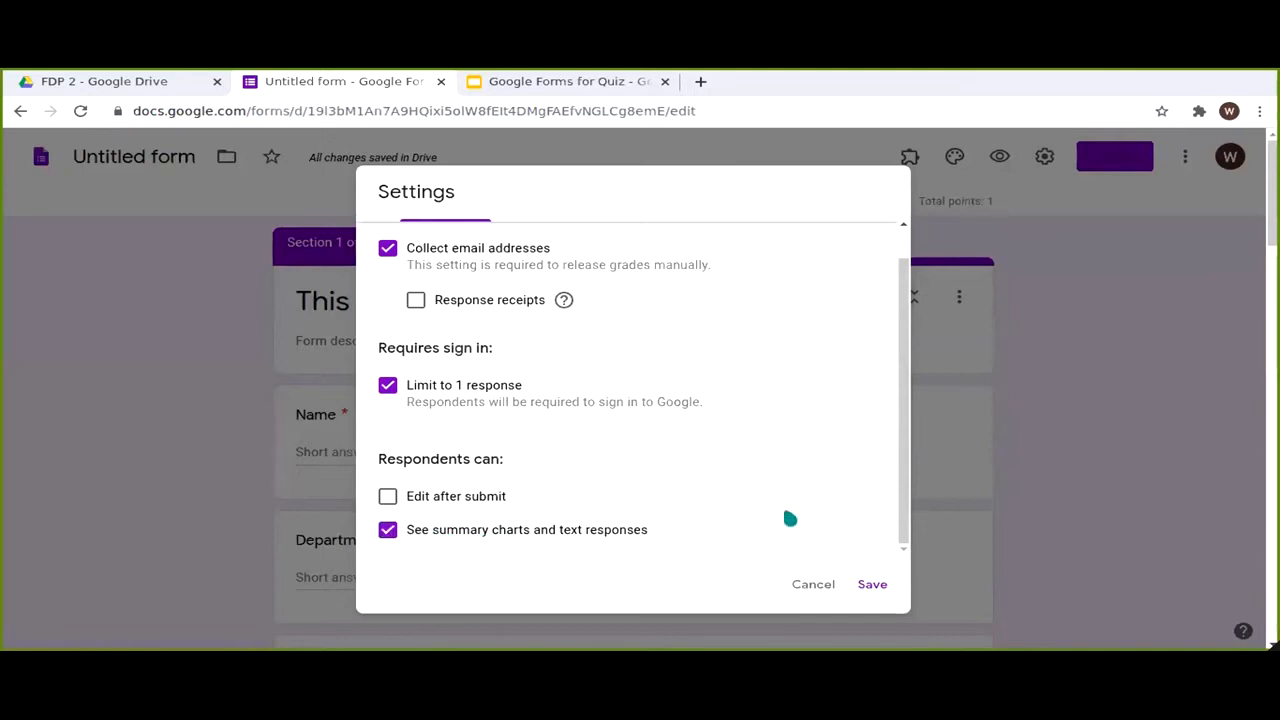
scroll(790, 518, "down", 1)
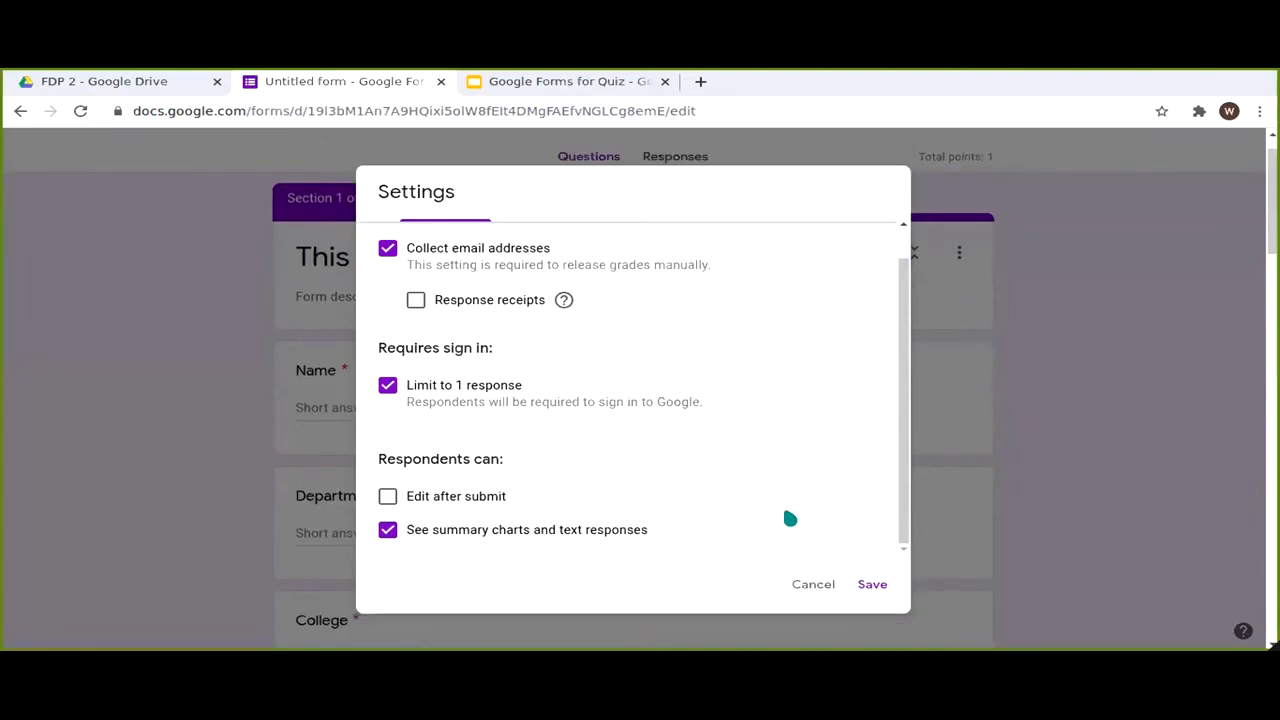
scroll(790, 518, "up", 1)
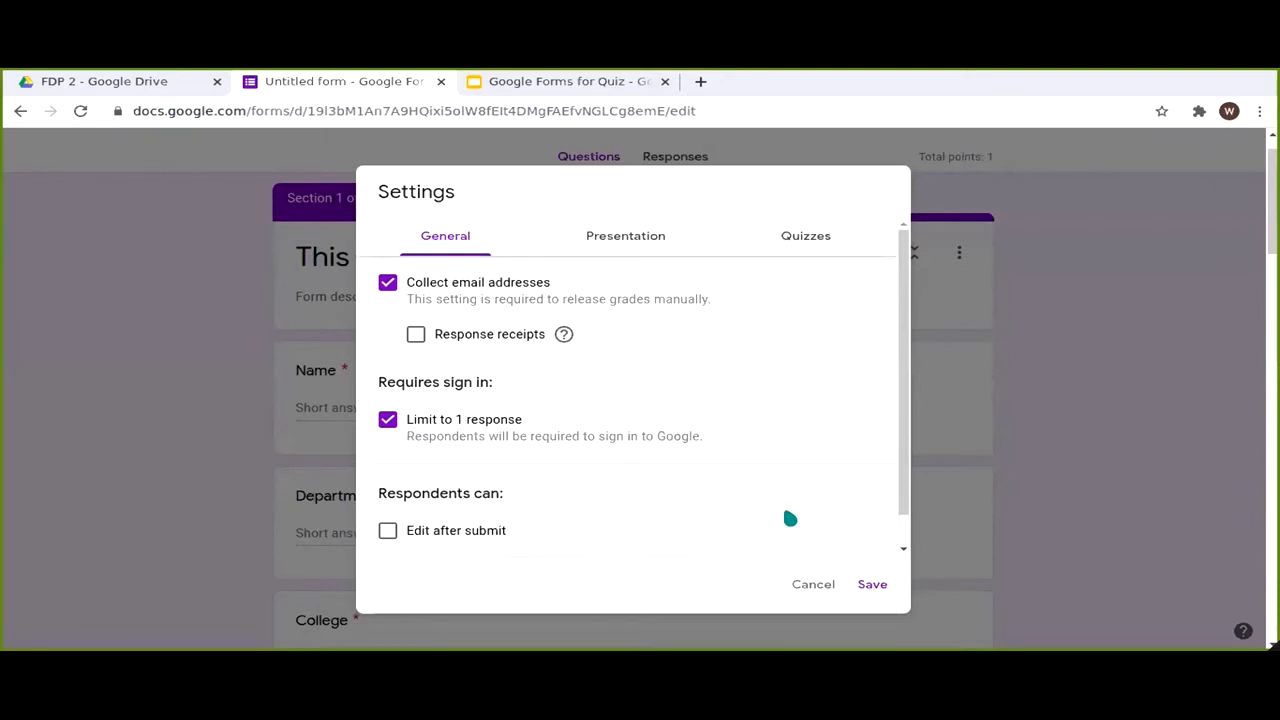
scroll(790, 518, "down", 1)
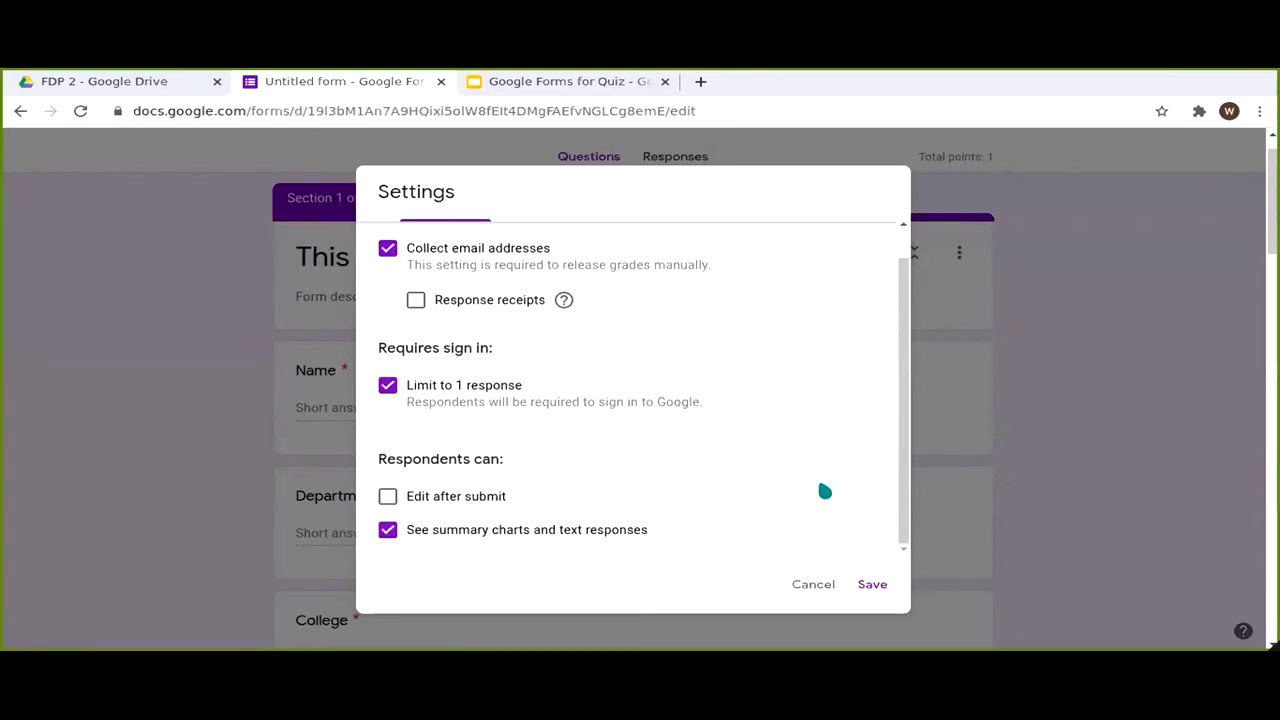
left_click(872, 584)
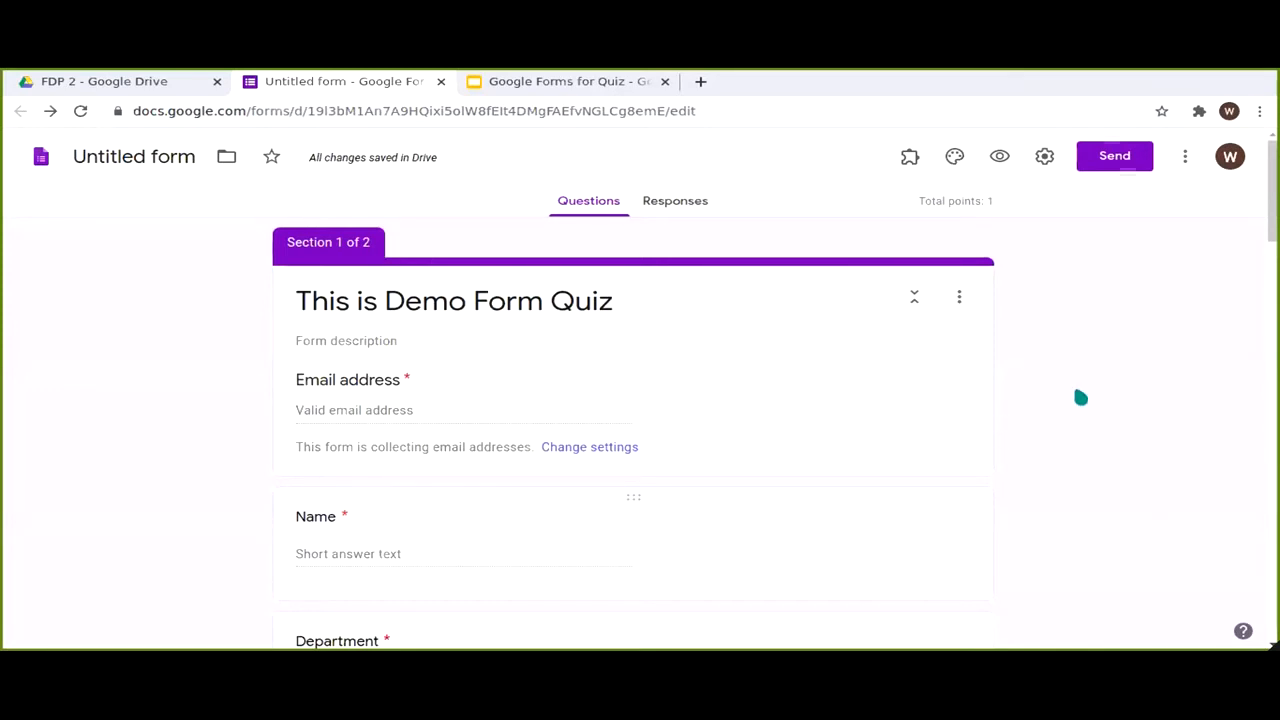
Step: Preview 'This is Demo Form Quiz' as a respondent, close the preview, then reopen it
scroll(1081, 397, "down", 3)
scroll(1049, 314, "up", 3)
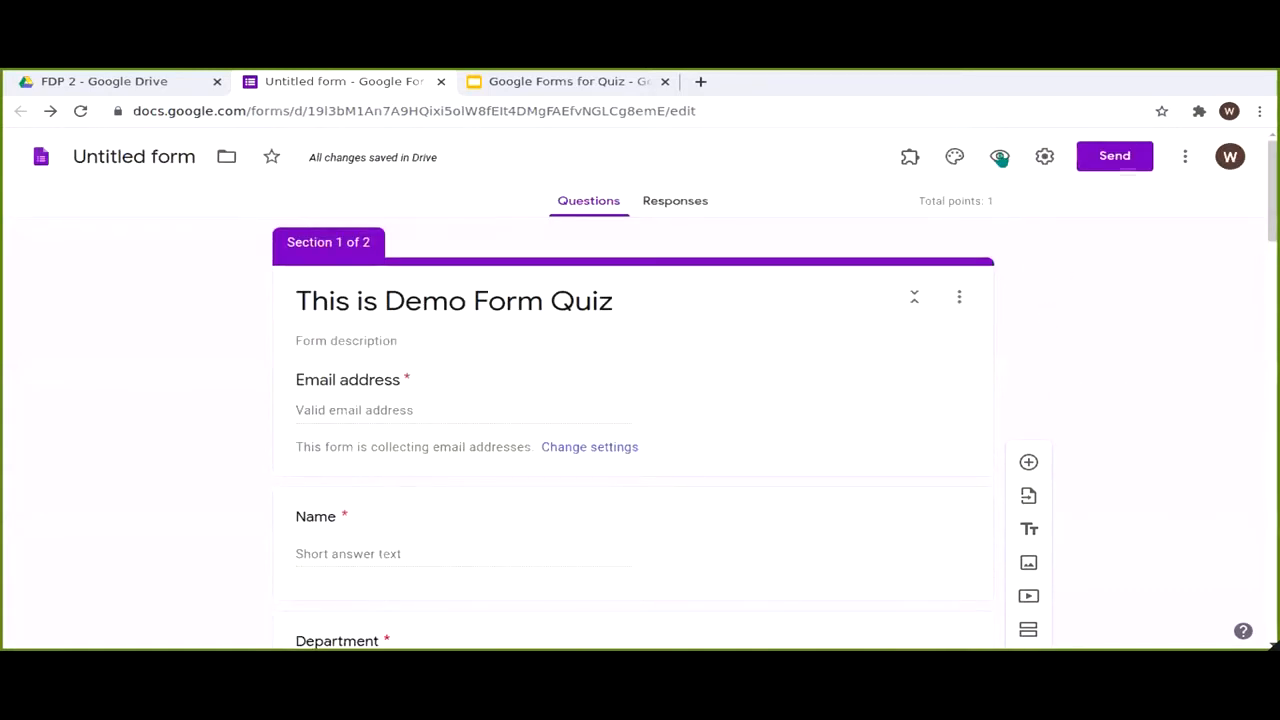
left_click(1000, 157)
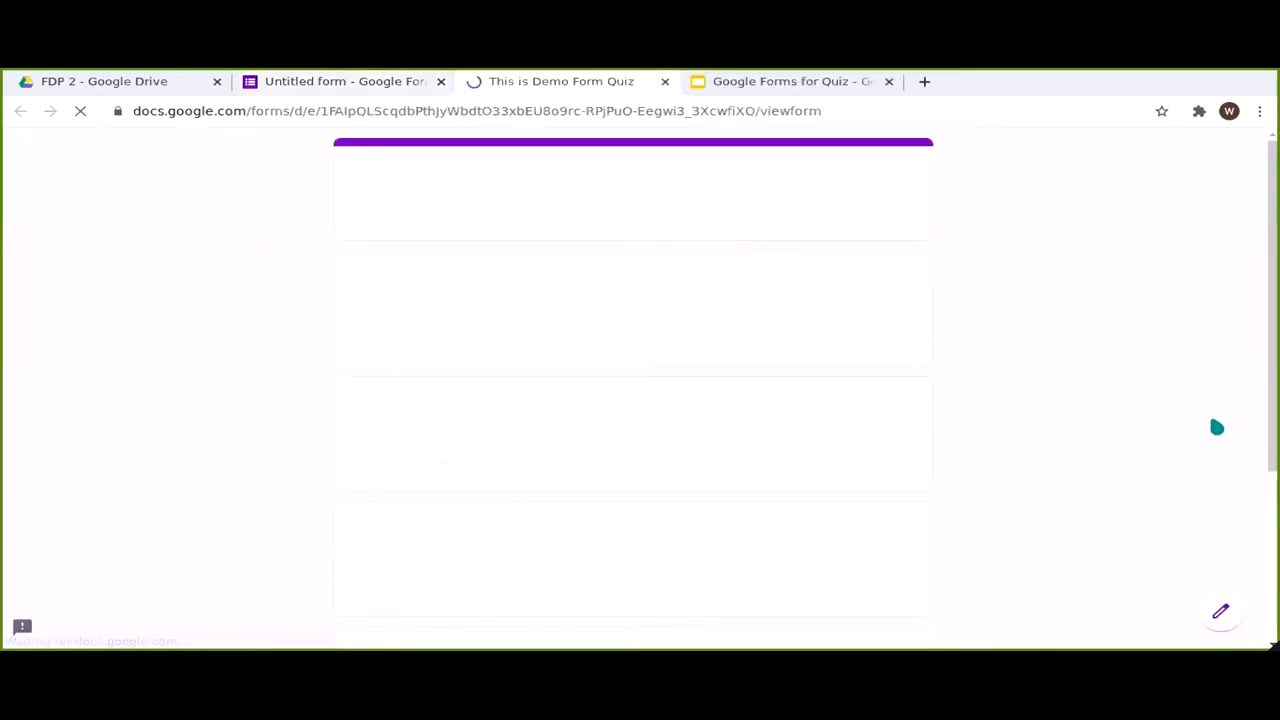
scroll(1046, 342, "down", 1)
scroll(1052, 349, "down", 2)
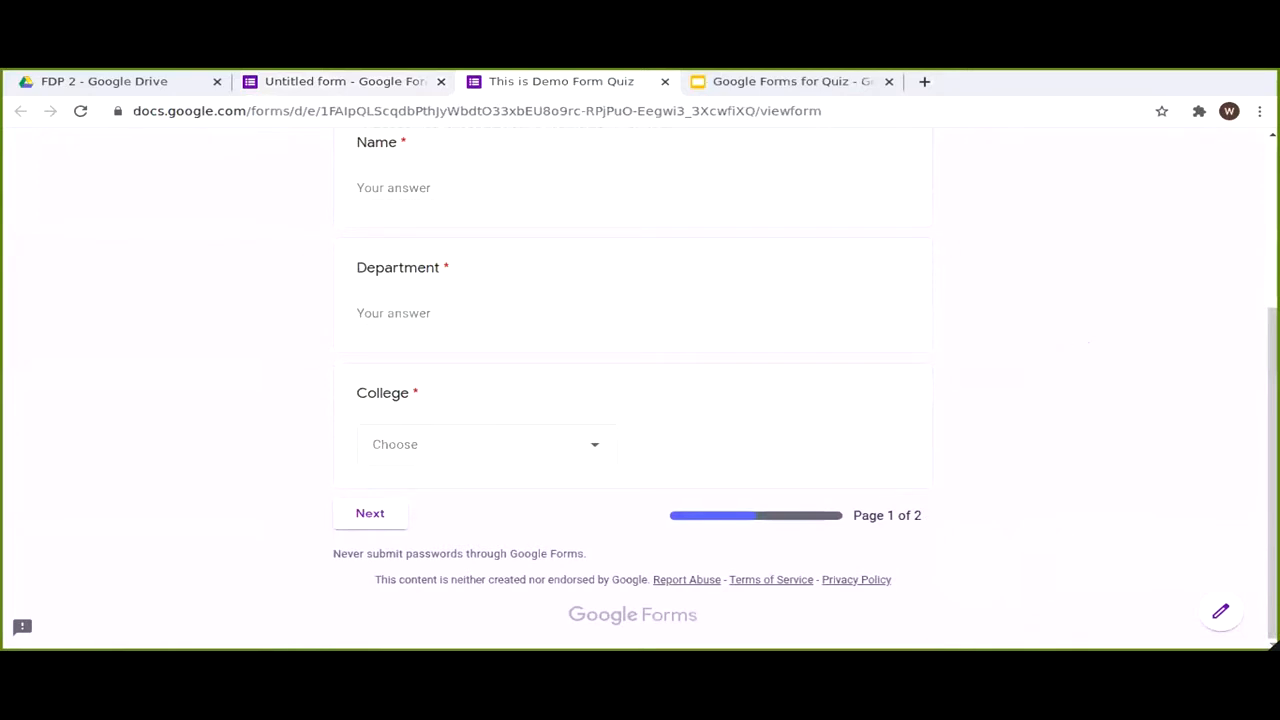
scroll(854, 260, "up", 2)
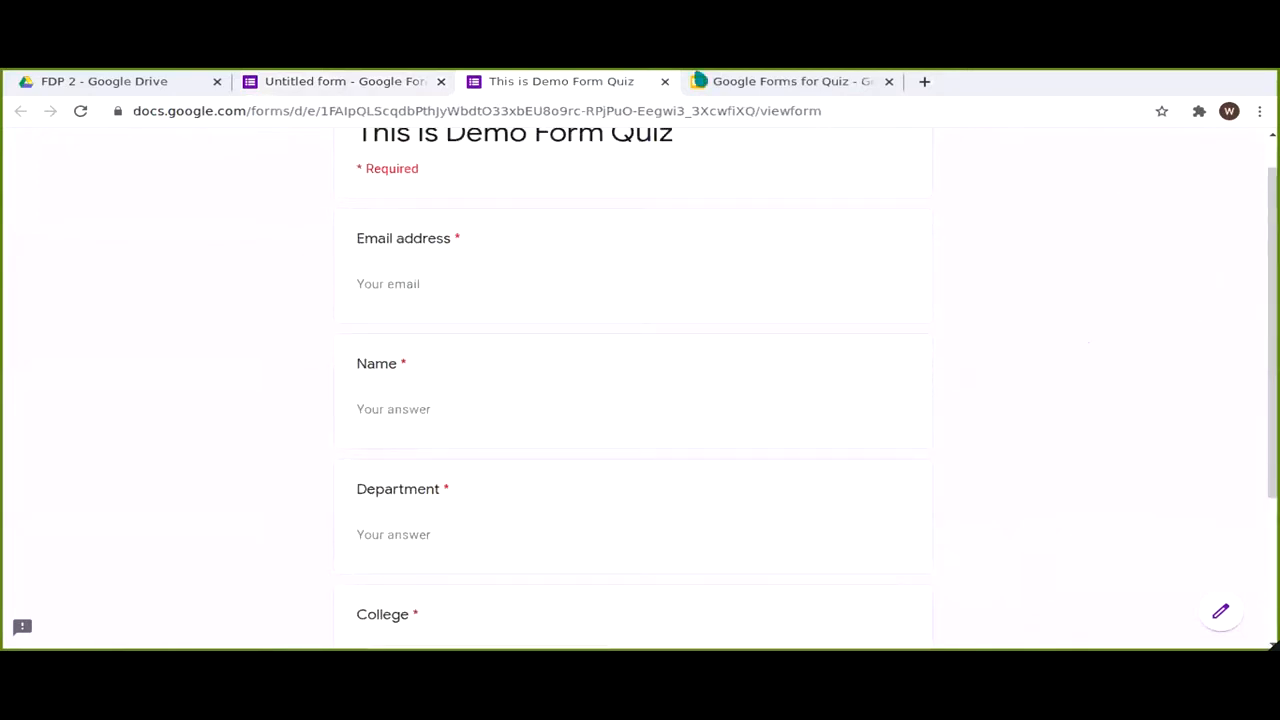
key("ctrl+w")
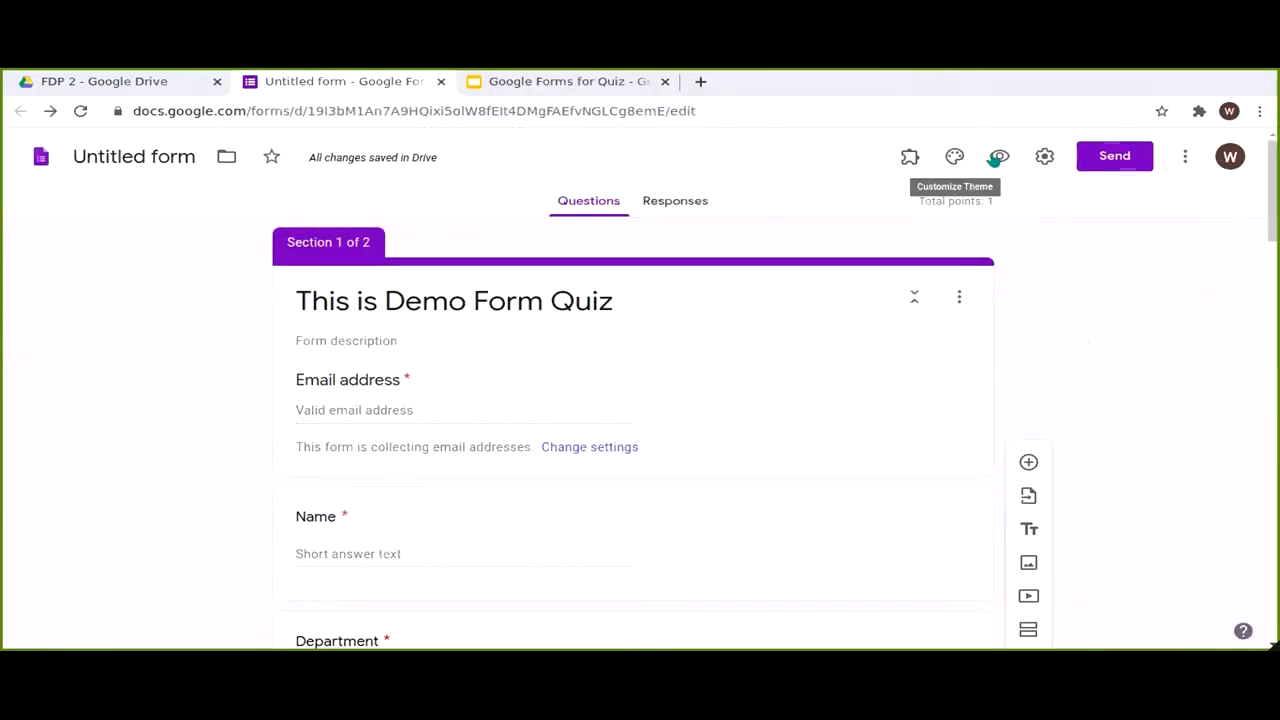
left_click(999, 157)
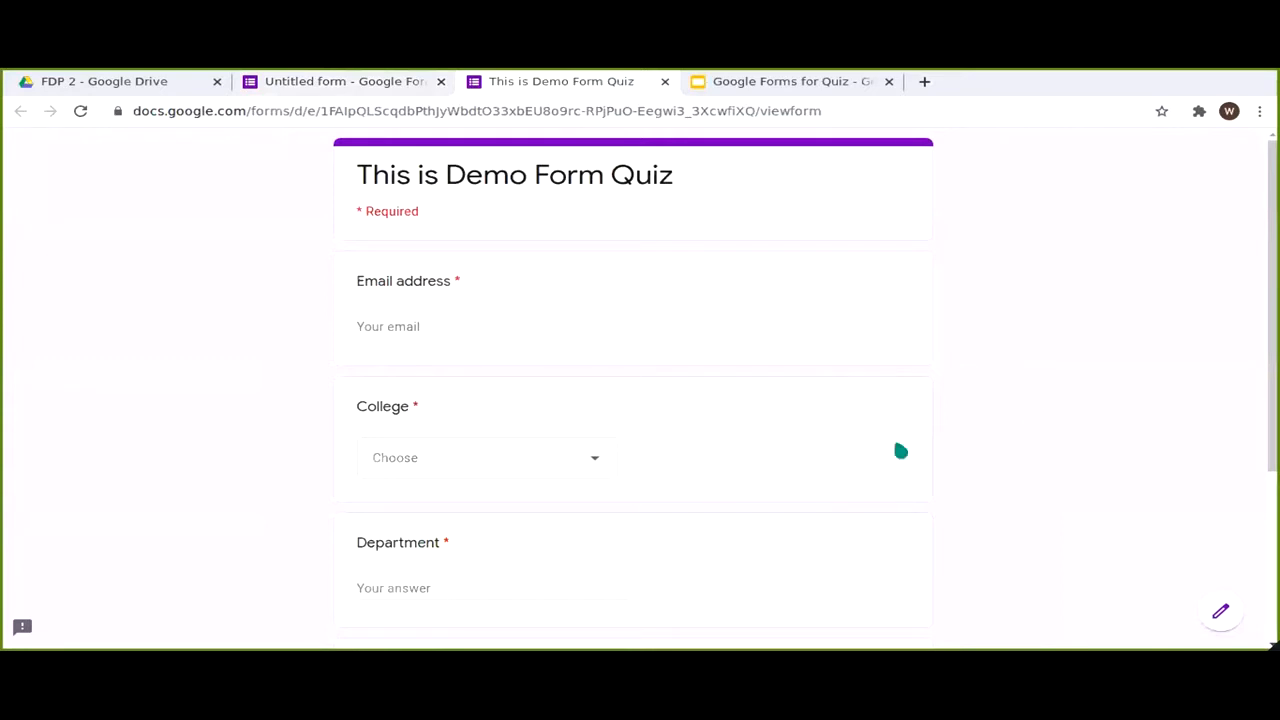
scroll(1001, 479, "down", 5)
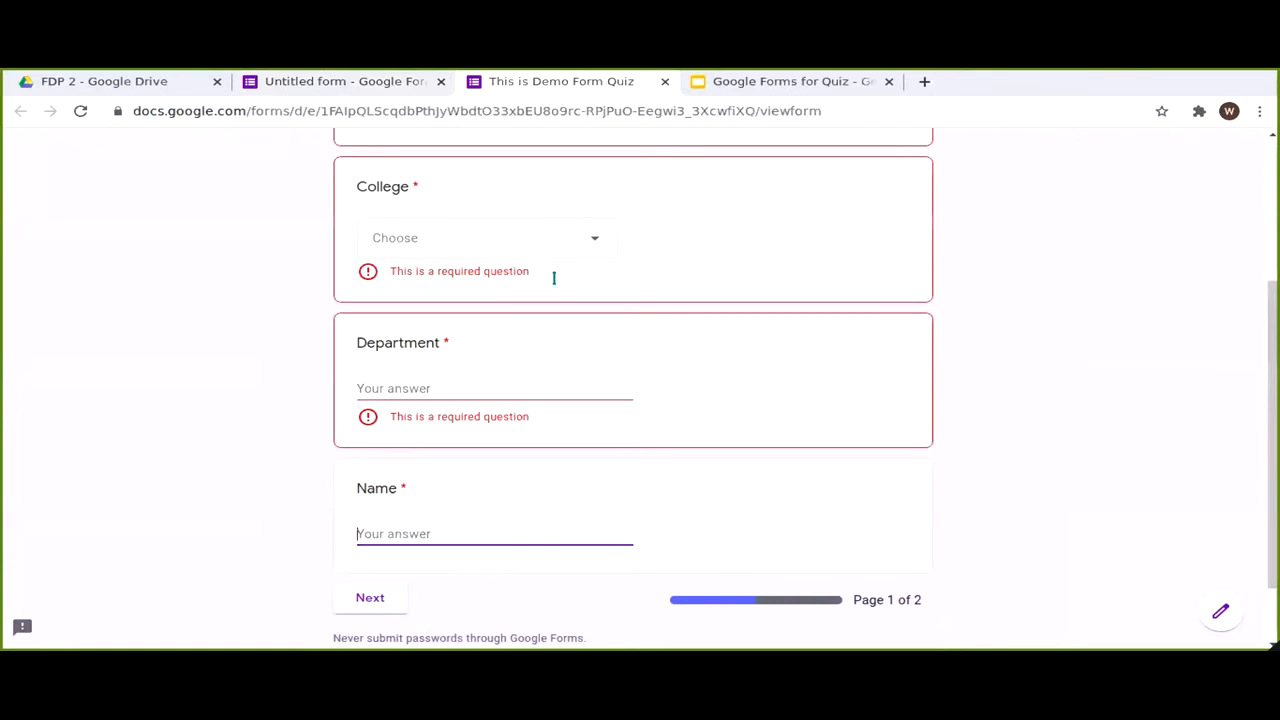
Step: Fill in the respondent's email and name, with GHG Khalsa College chosen, and continue to page 2
scroll(553, 277, "up", 2)
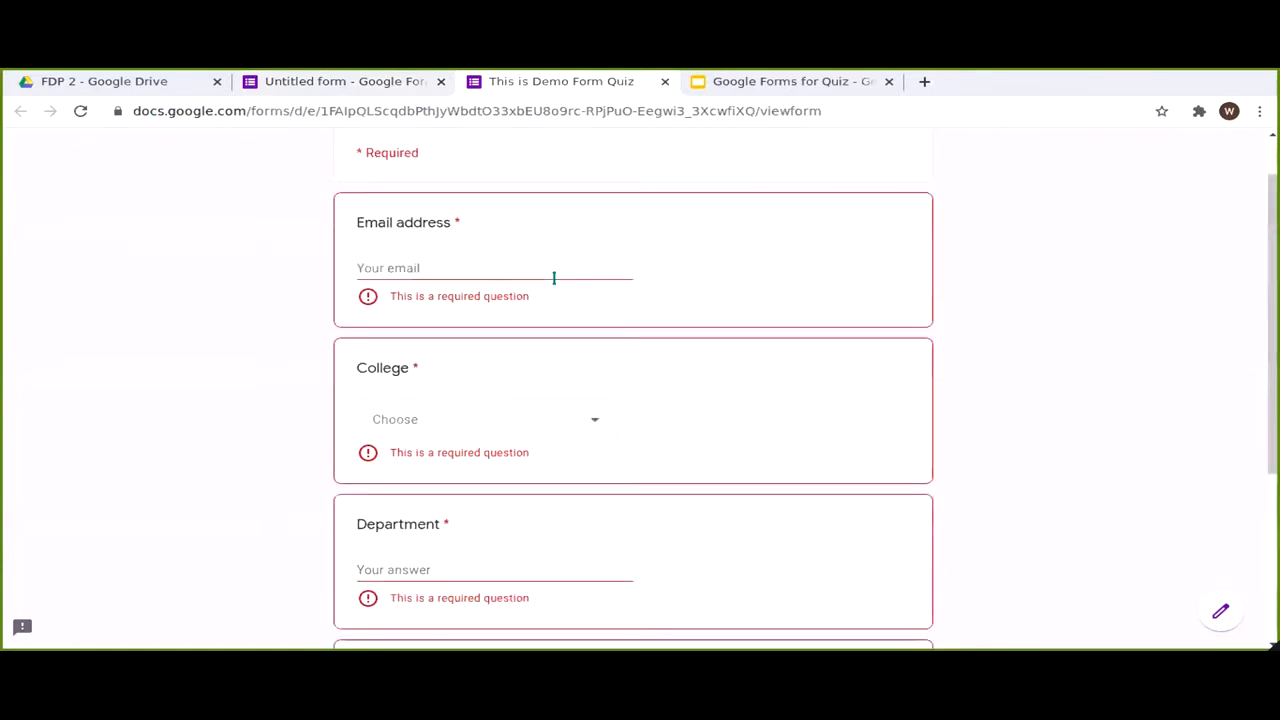
left_click(553, 277)
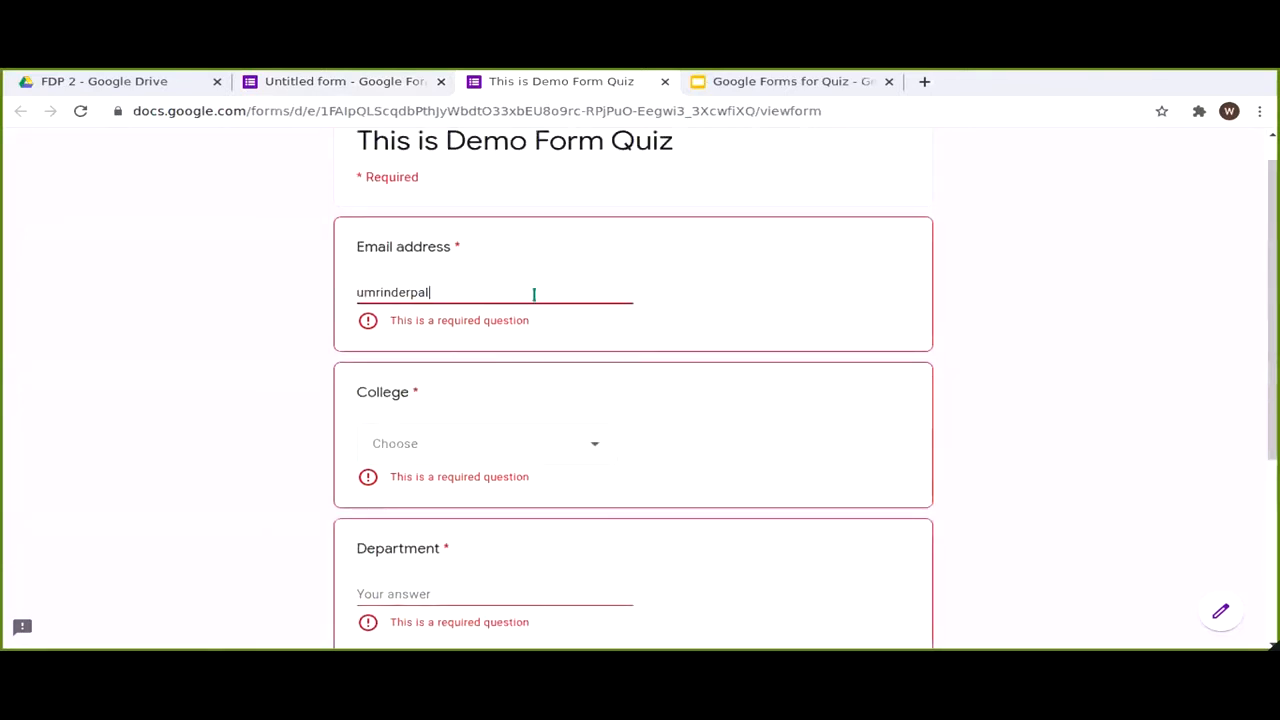
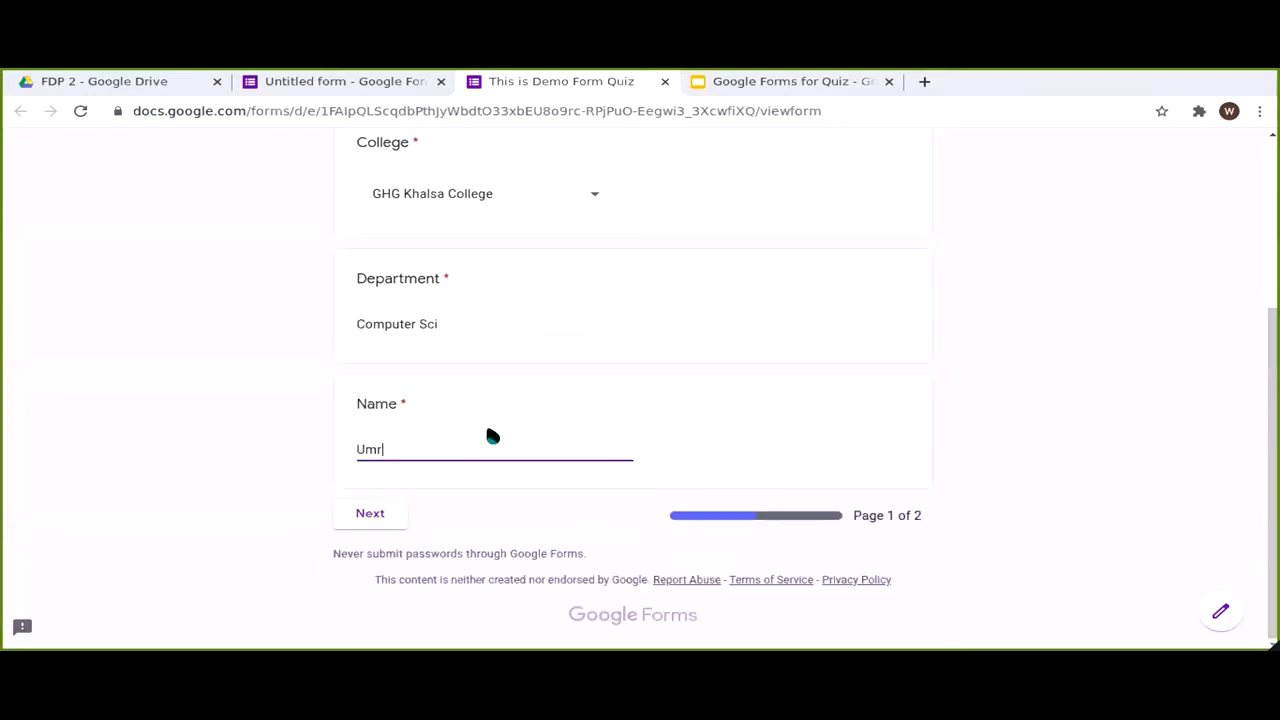
type("inders")
key("BackSpace")
type("pal")
left_click(383, 522)
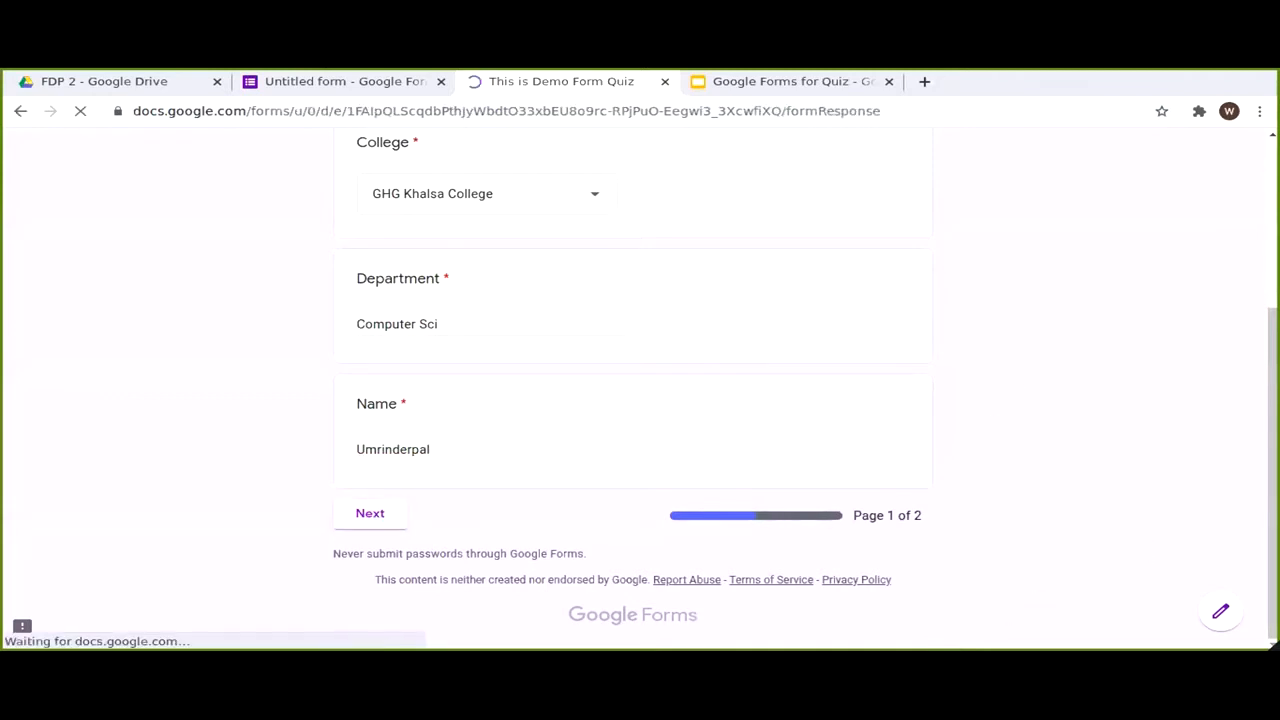
Step: Close the quiz preview tab and leave the partly answered response to return to the editor
scroll(965, 530, "down", 10)
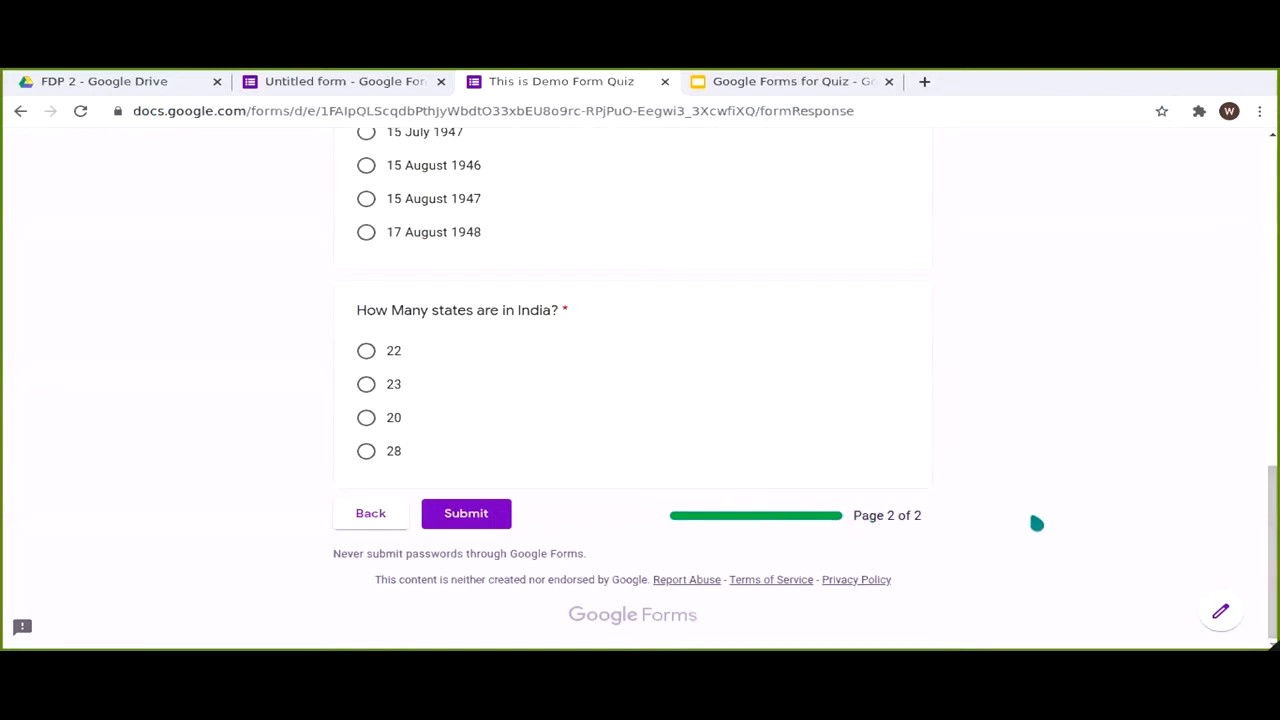
scroll(1057, 491, "up", 3)
scroll(1035, 465, "up", 10)
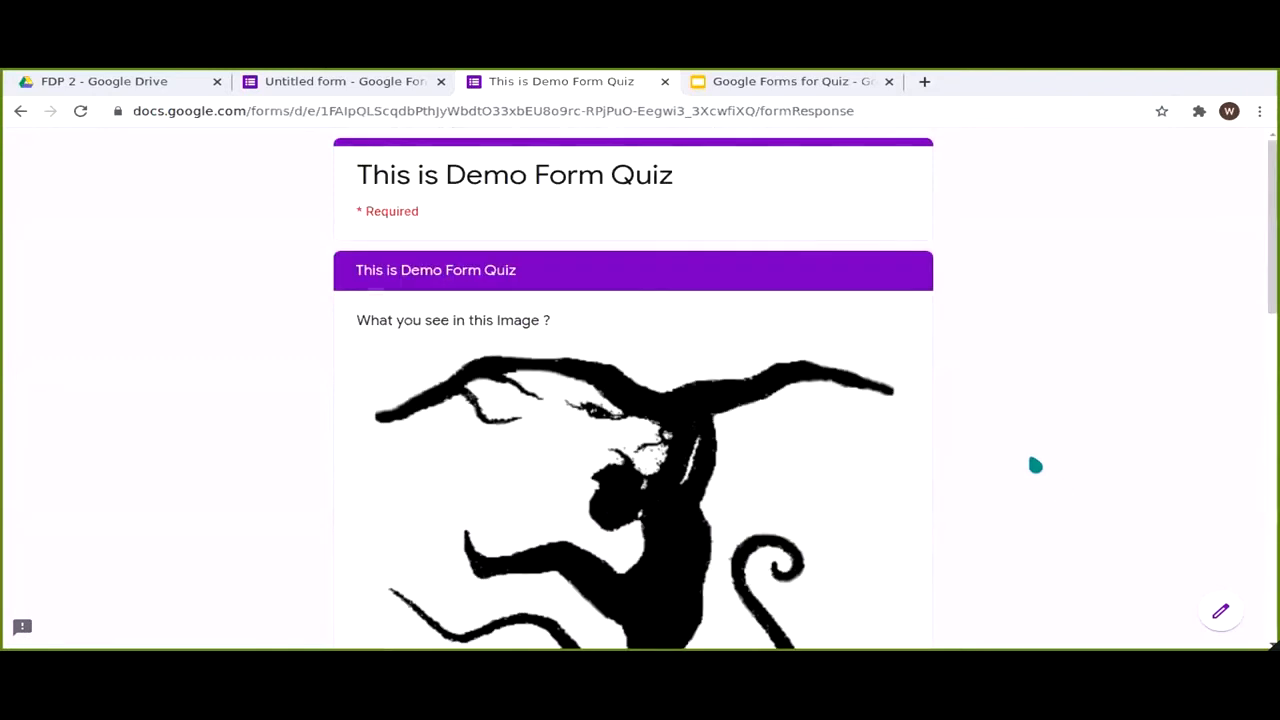
scroll(1030, 453, "down", 1)
scroll(889, 320, "down", 2)
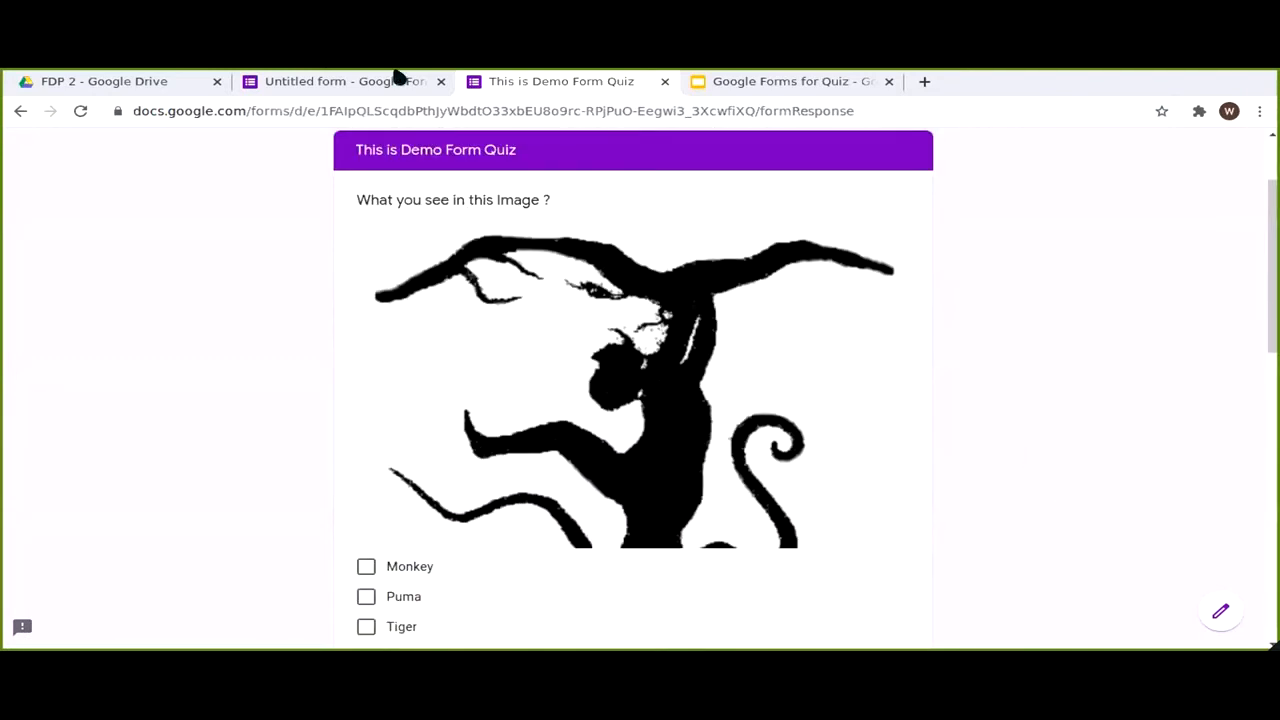
scroll(399, 97, "up", 1)
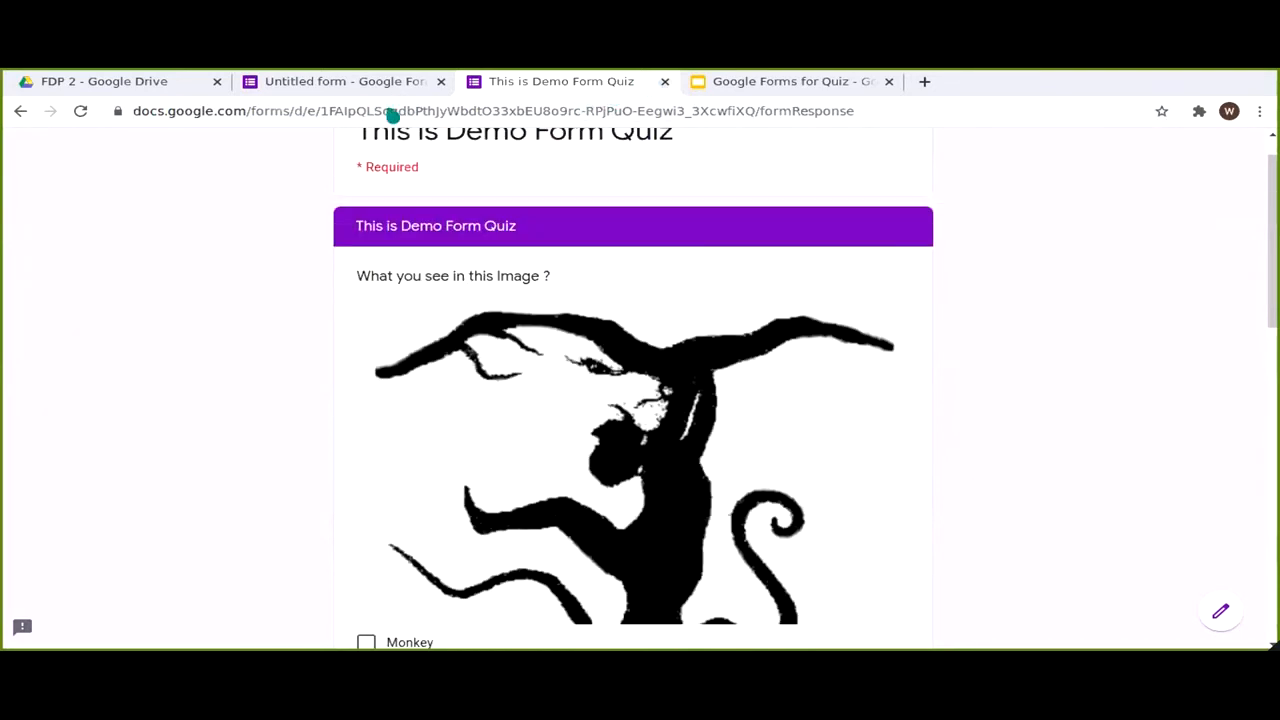
left_click(665, 82)
left_click(778, 209)
left_click(366, 89)
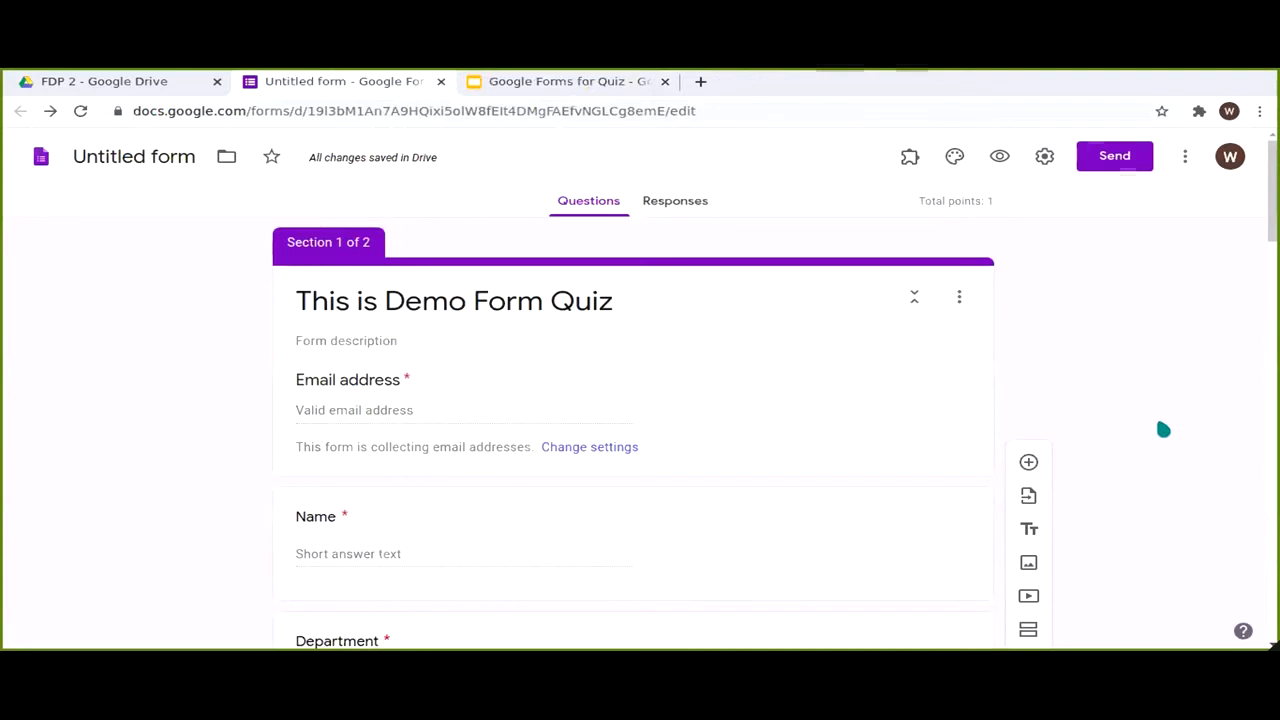
scroll(1163, 429, "down", 3)
Step: Open the Punjab districts question's answer key and raise its points from 0 to 1
scroll(1163, 429, "down", 5)
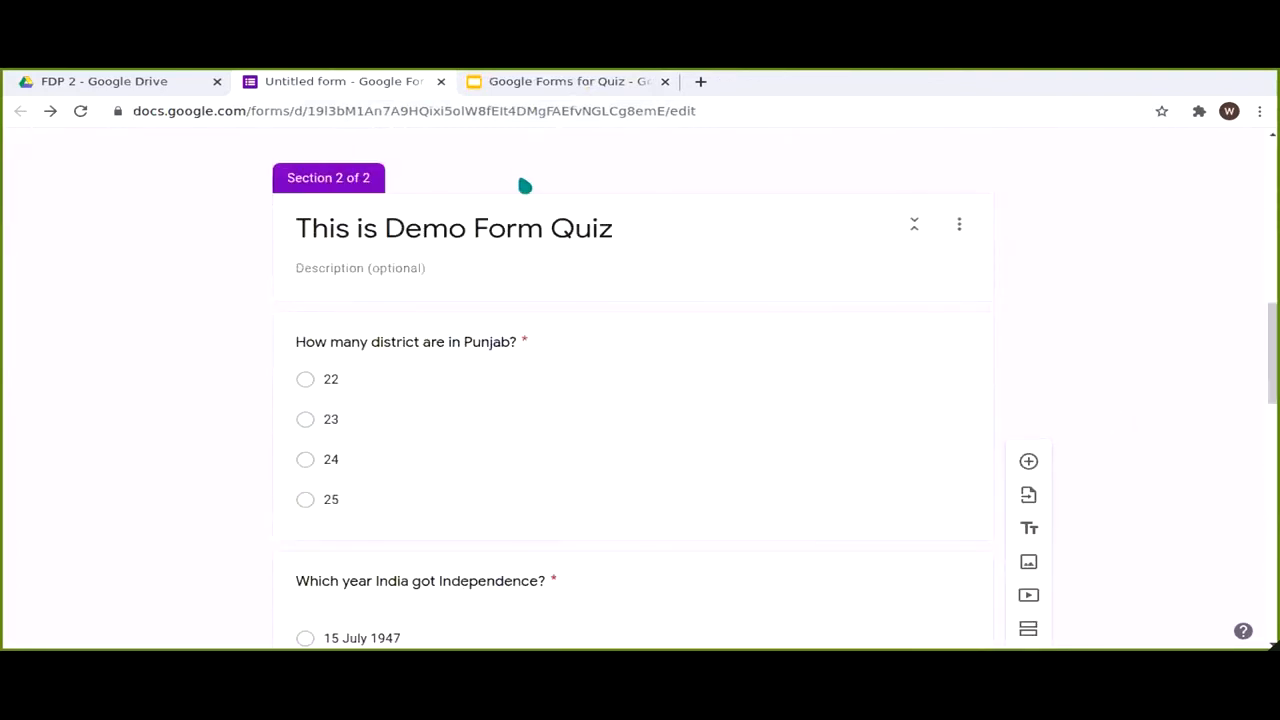
left_click(714, 386)
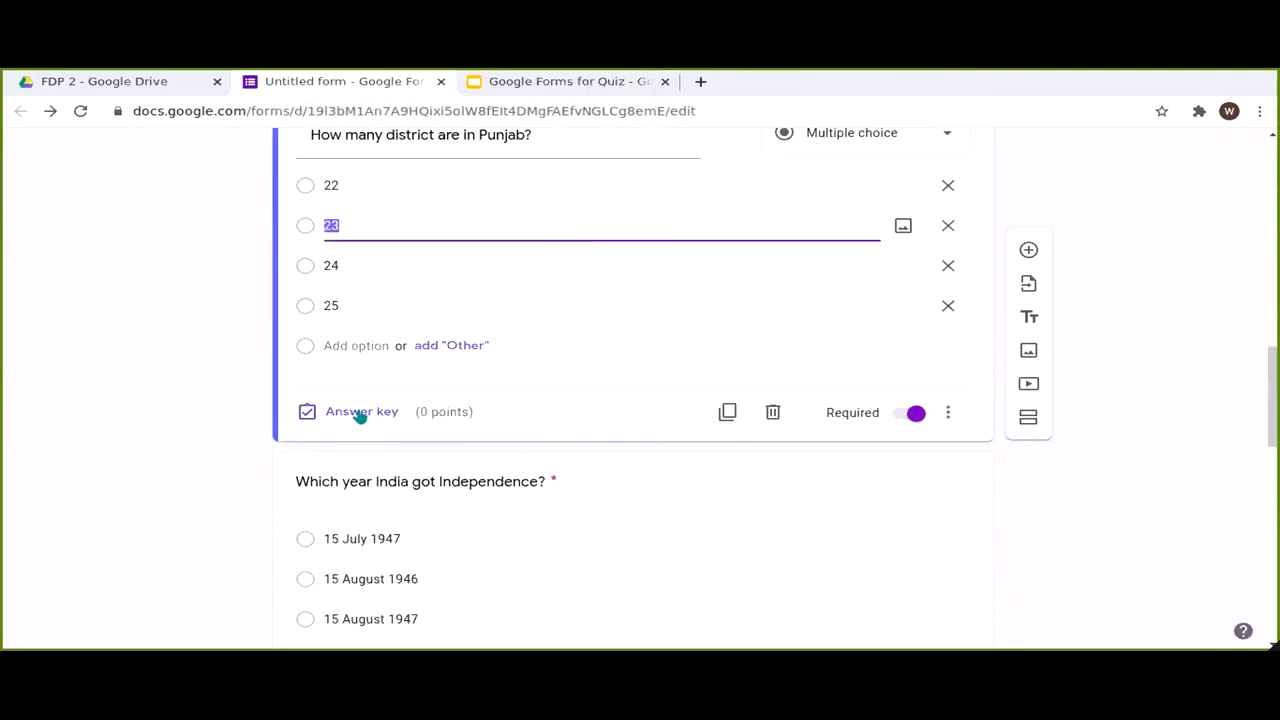
left_click(362, 413)
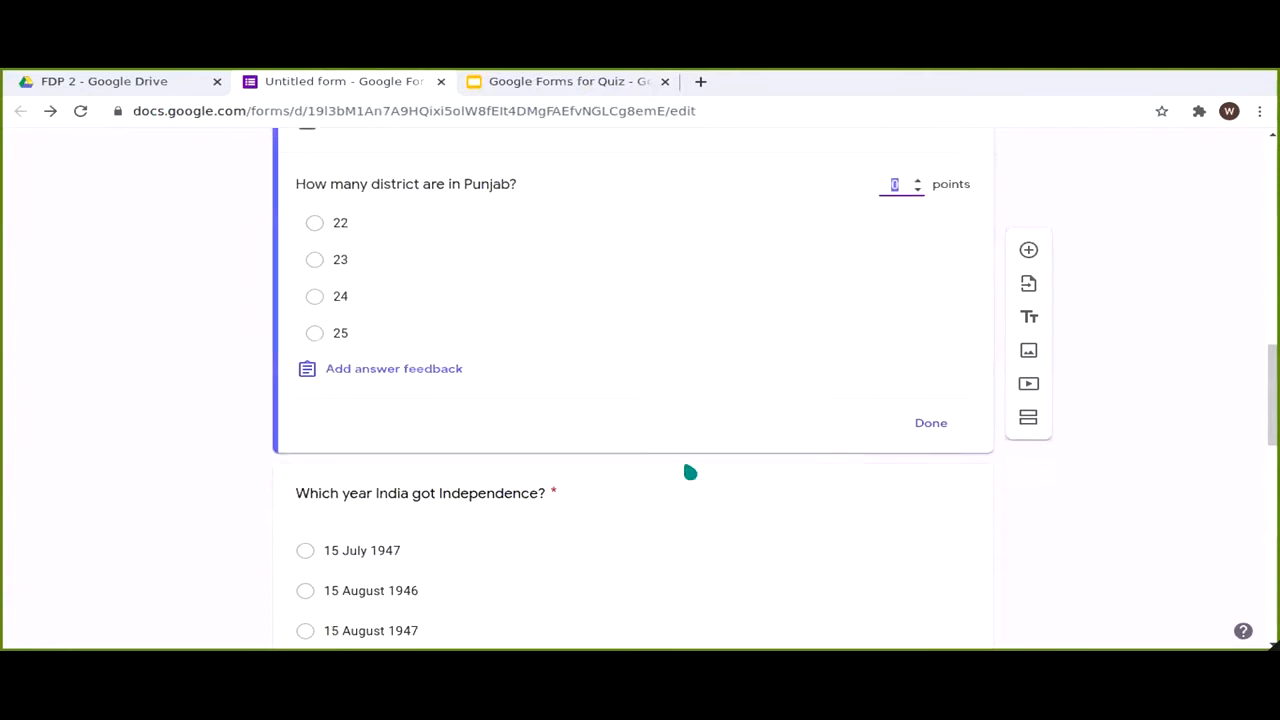
scroll(946, 305, "up", 2)
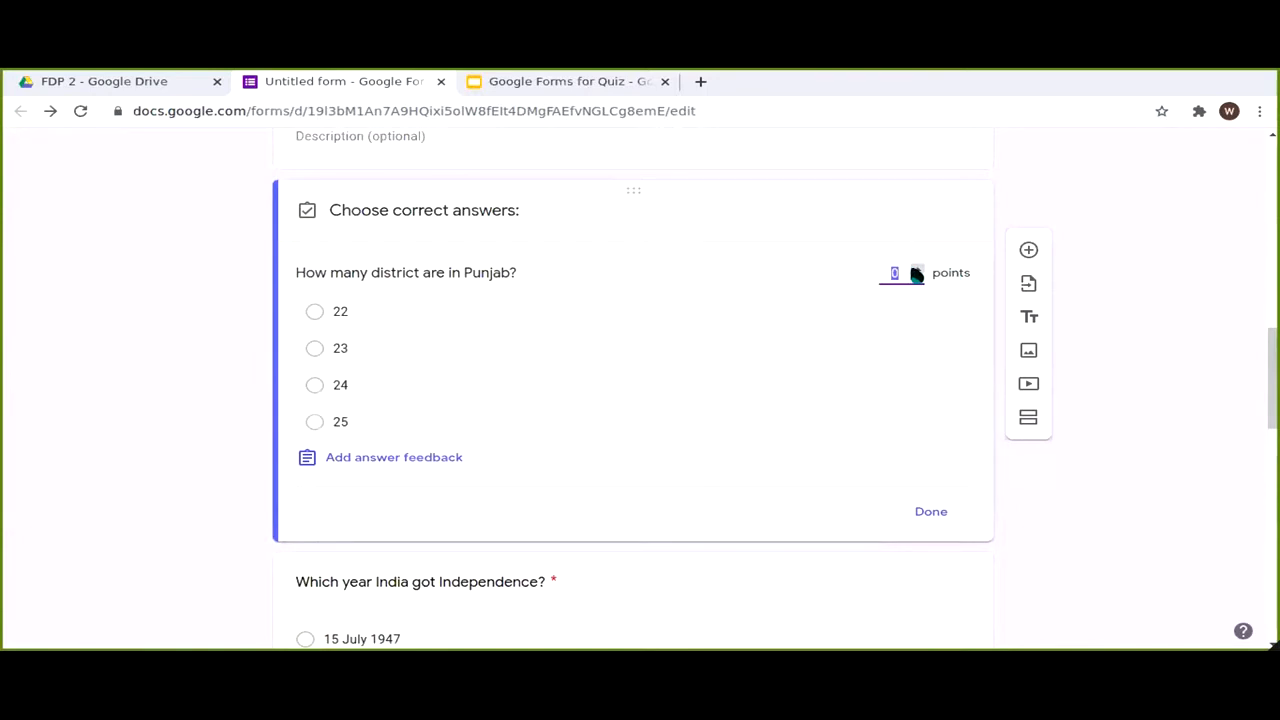
left_click(916, 269)
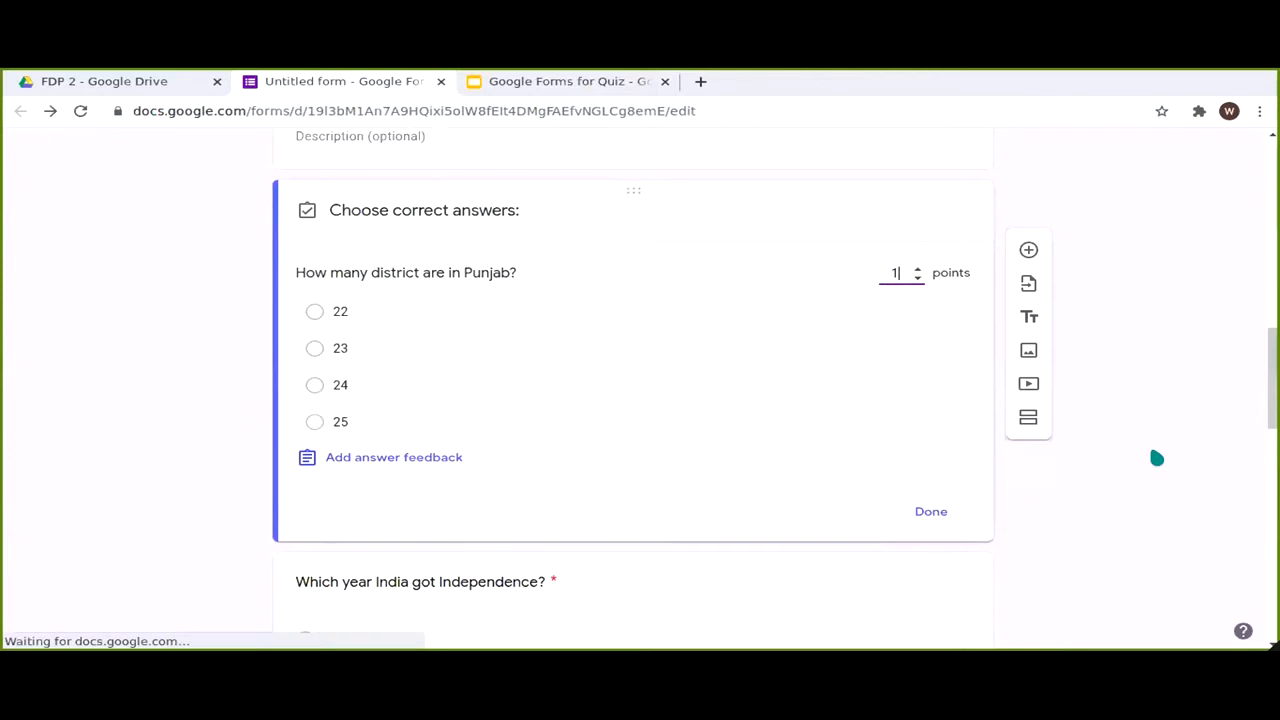
Step: Add feedback 'Please Read the Question carefully' for incorrect and 'Well Done' for correct answers, then save
left_click(405, 462)
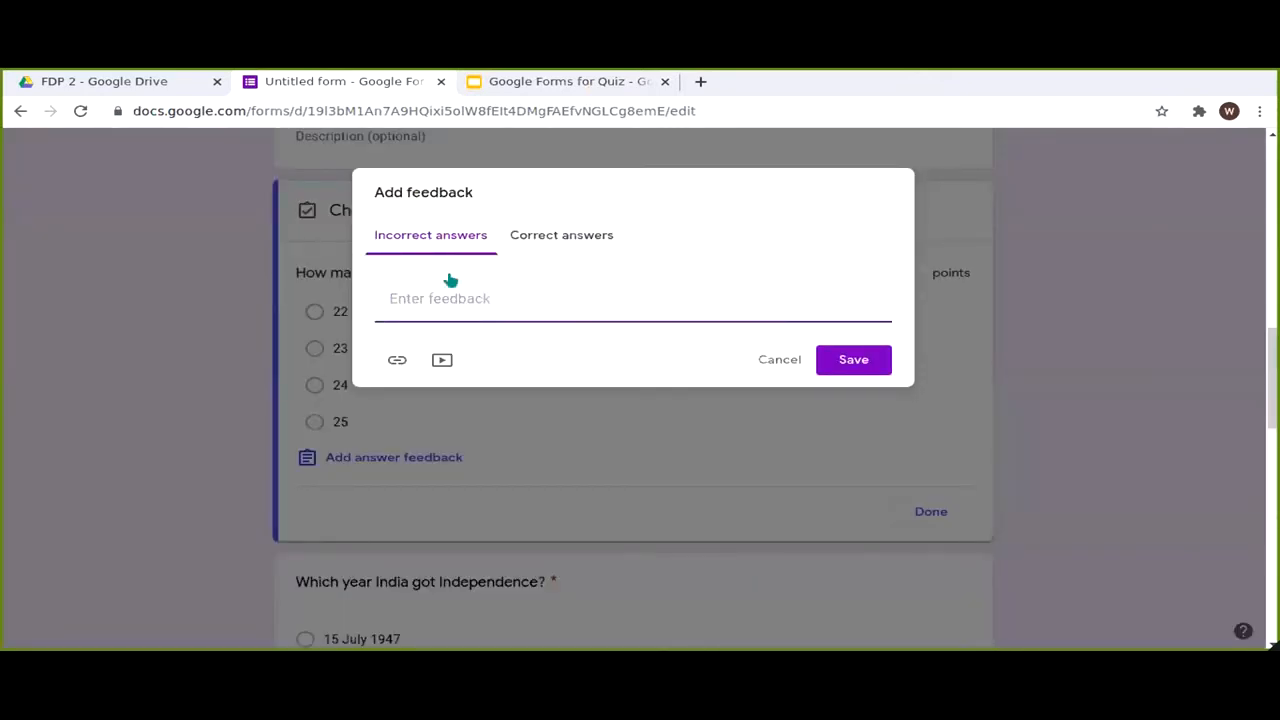
type("Please Read the Question carefully")
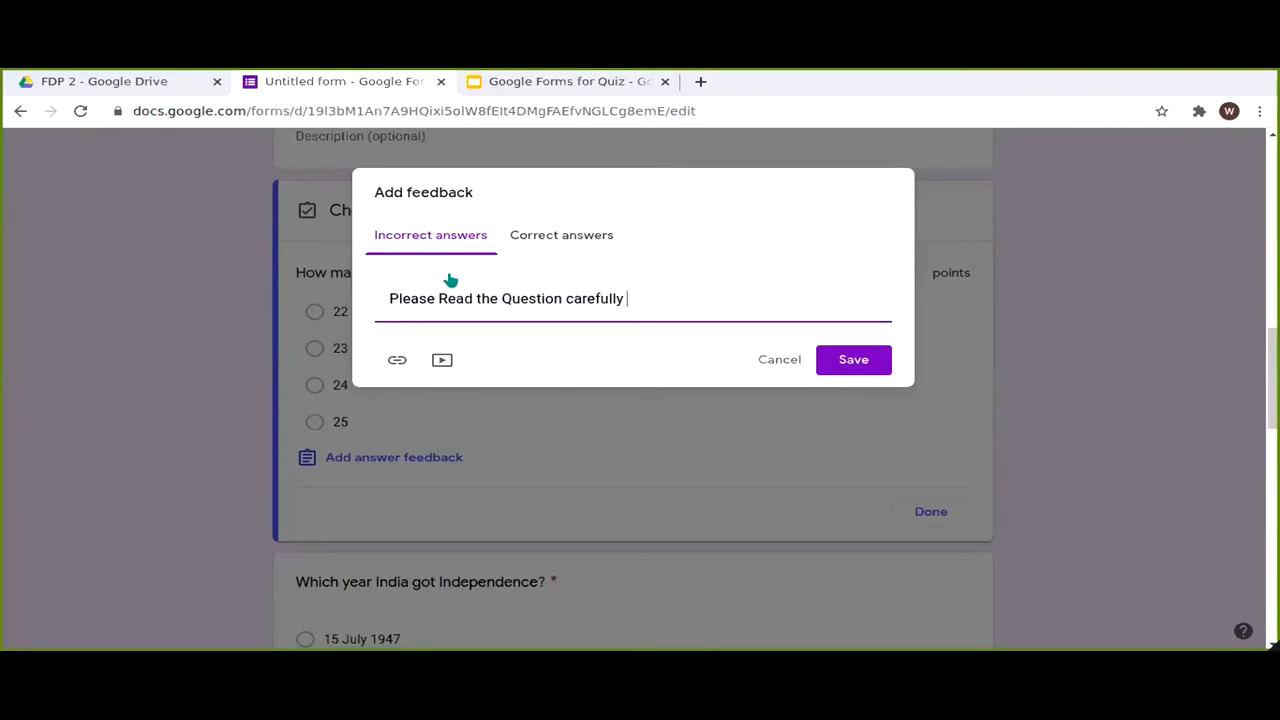
left_click(579, 232)
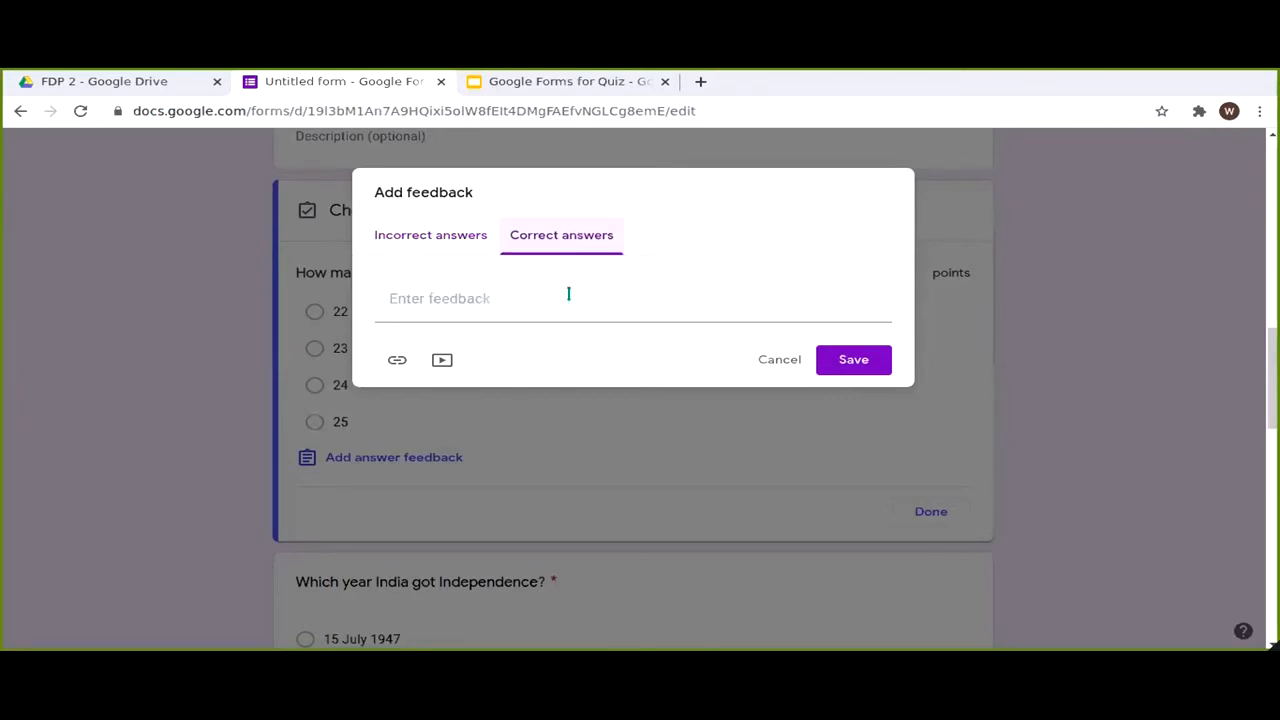
left_click(568, 294)
type("Well Done")
left_click(467, 243)
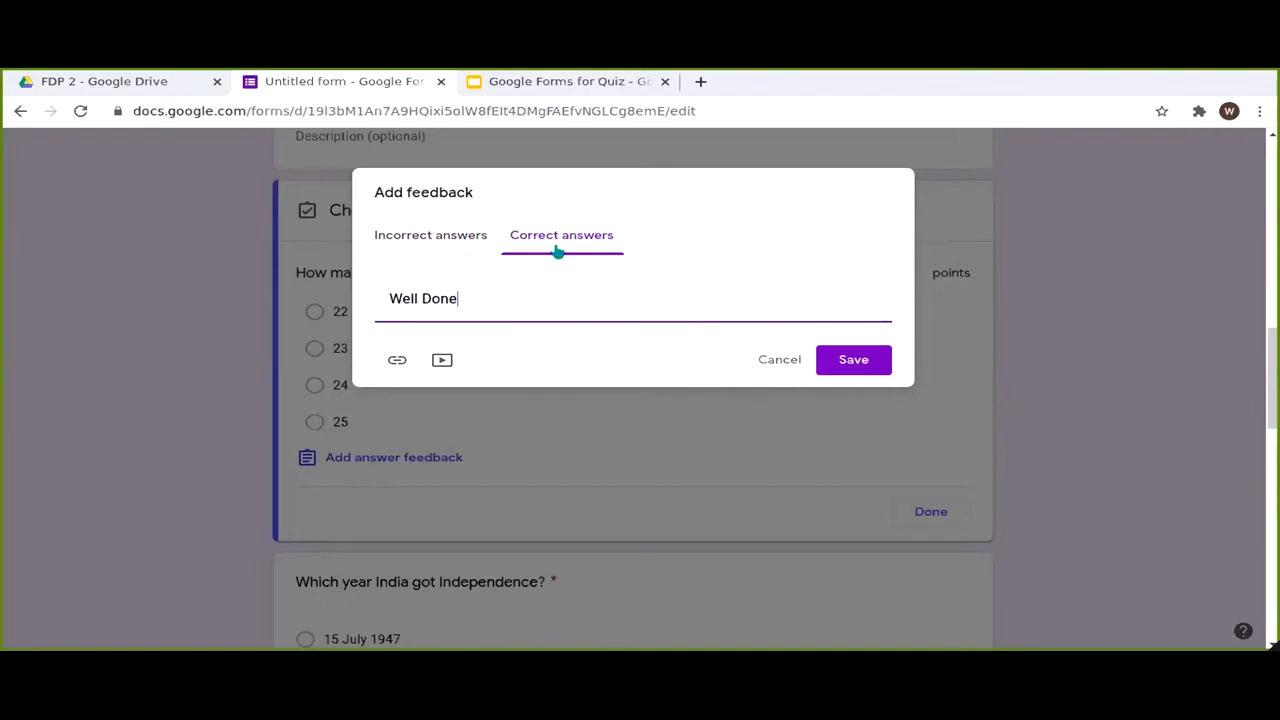
left_click(557, 247)
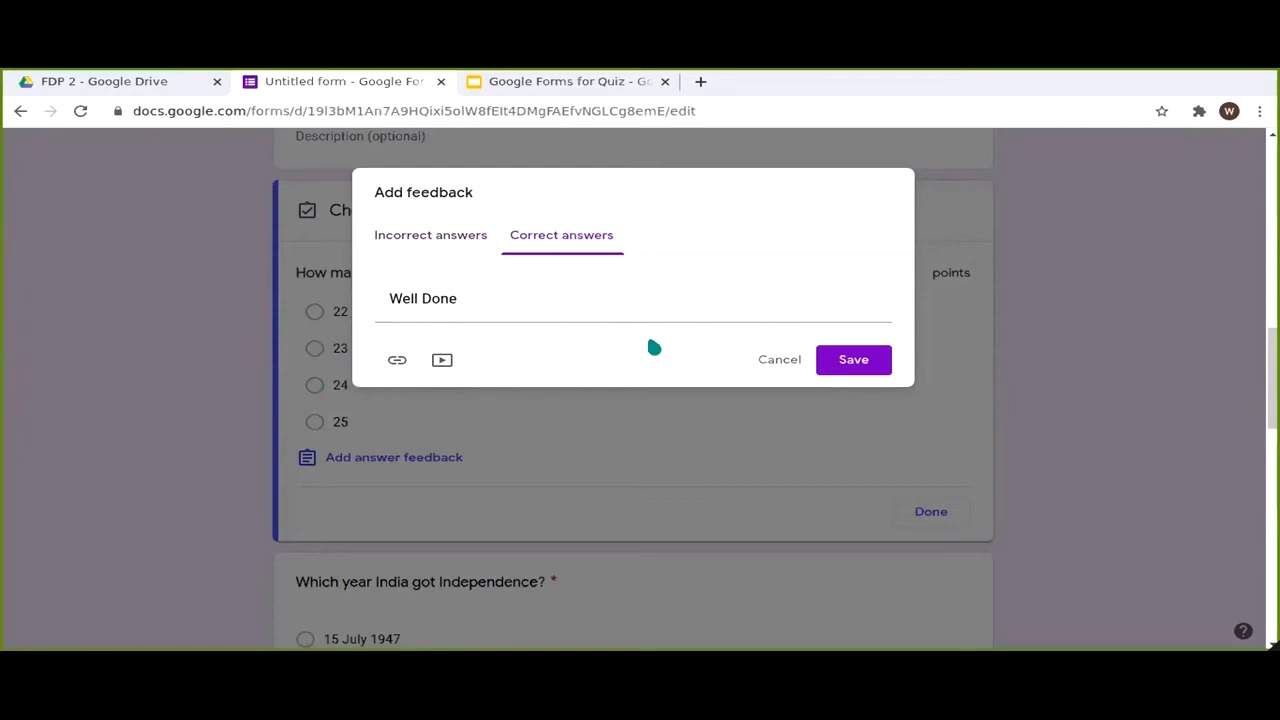
left_click(557, 241)
left_click(831, 356)
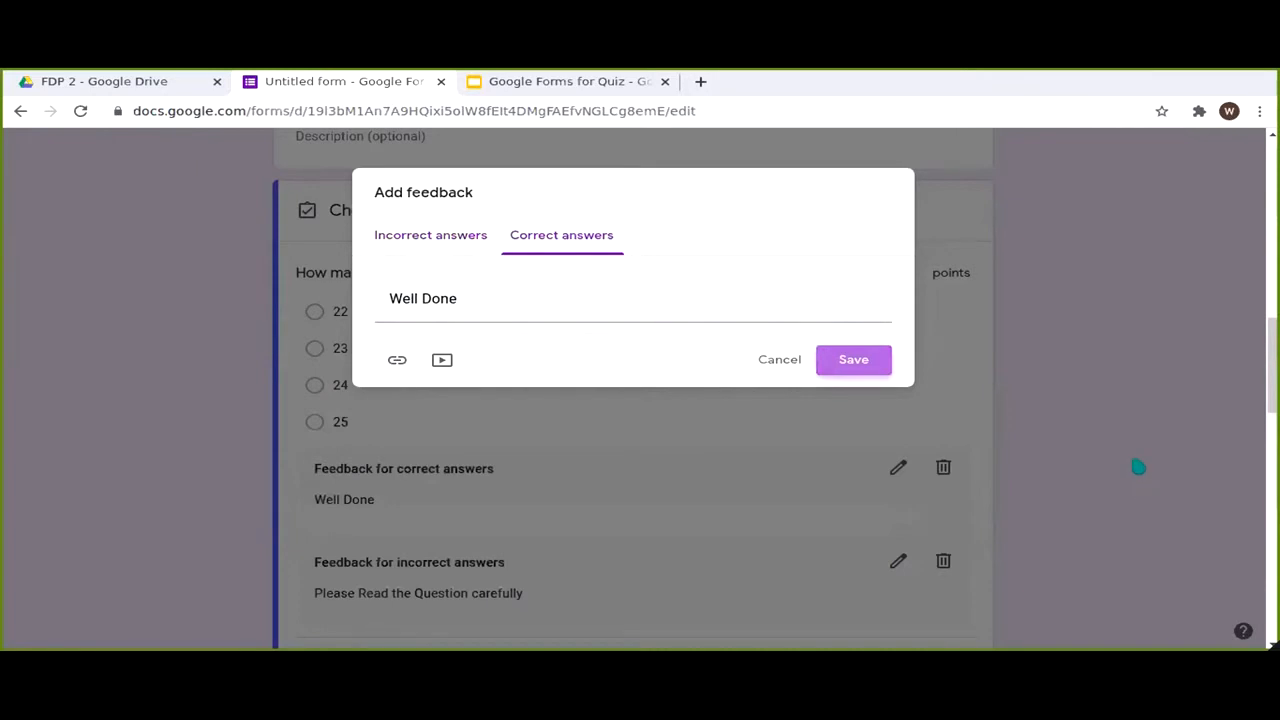
Step: Give 'How Many states are in India?' 1 point with 28 as the correct answer
scroll(1160, 460, "down", 4)
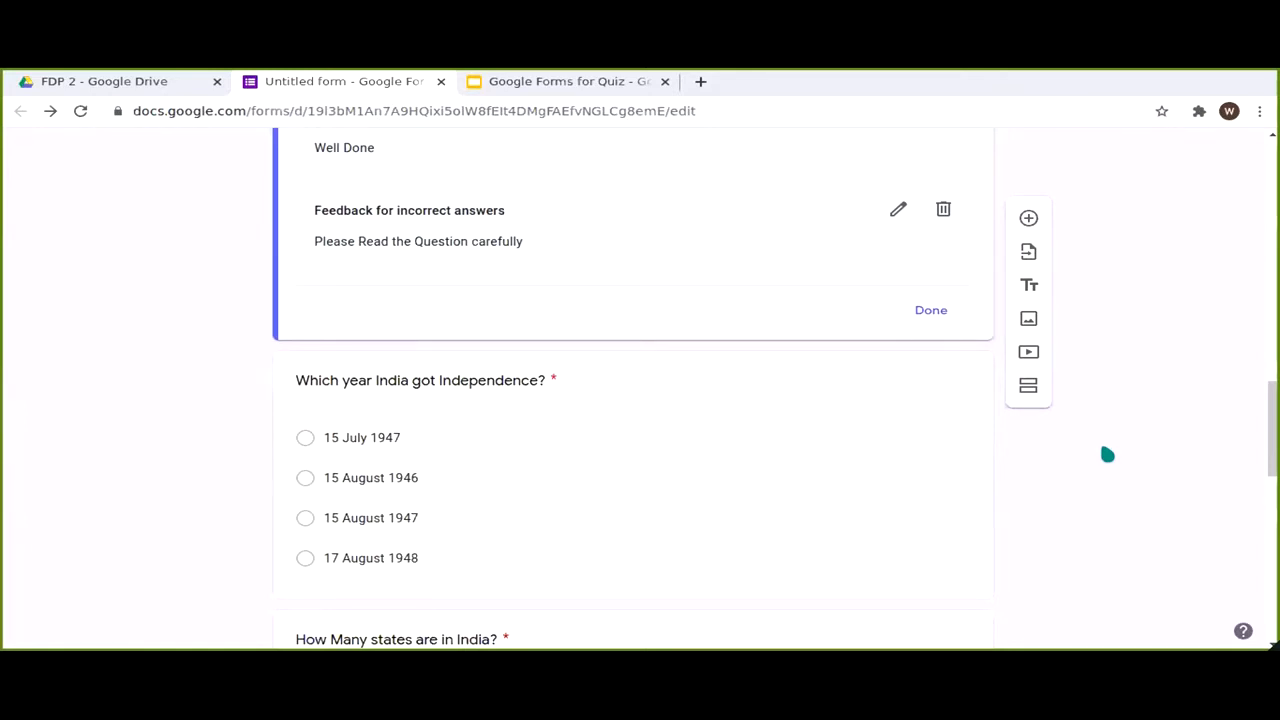
scroll(909, 298, "up", 2)
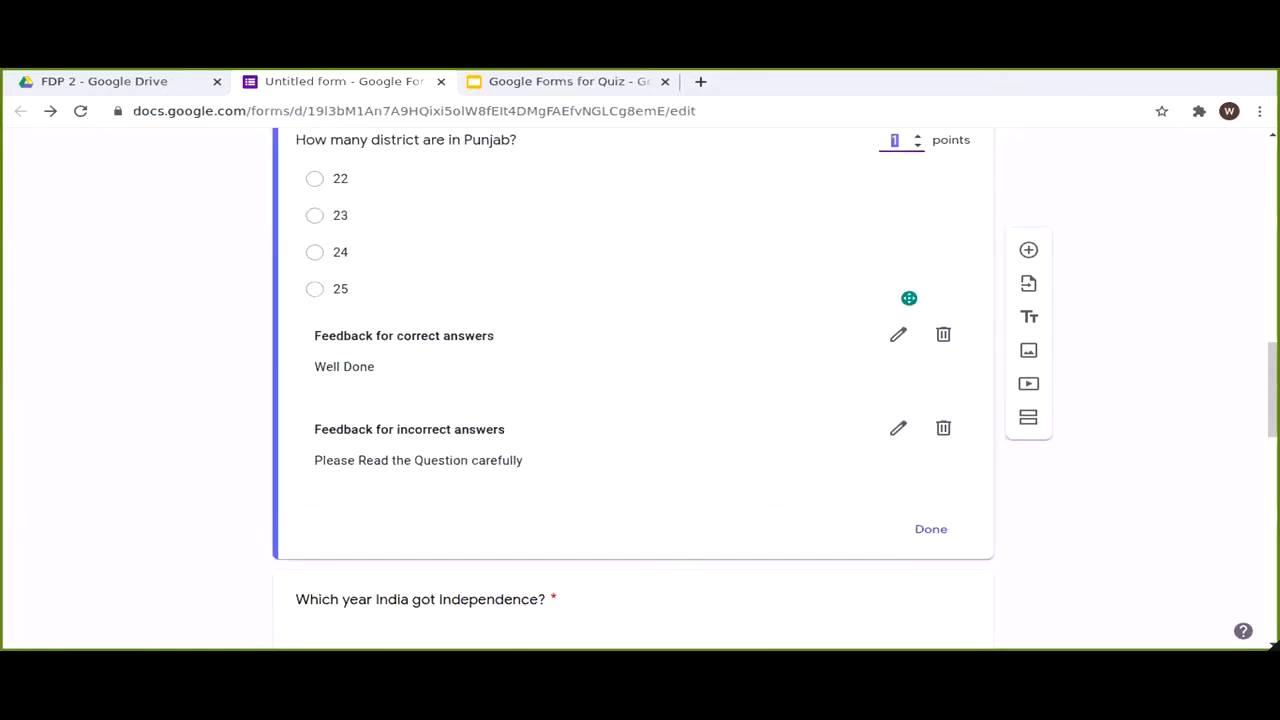
scroll(909, 298, "down", 3)
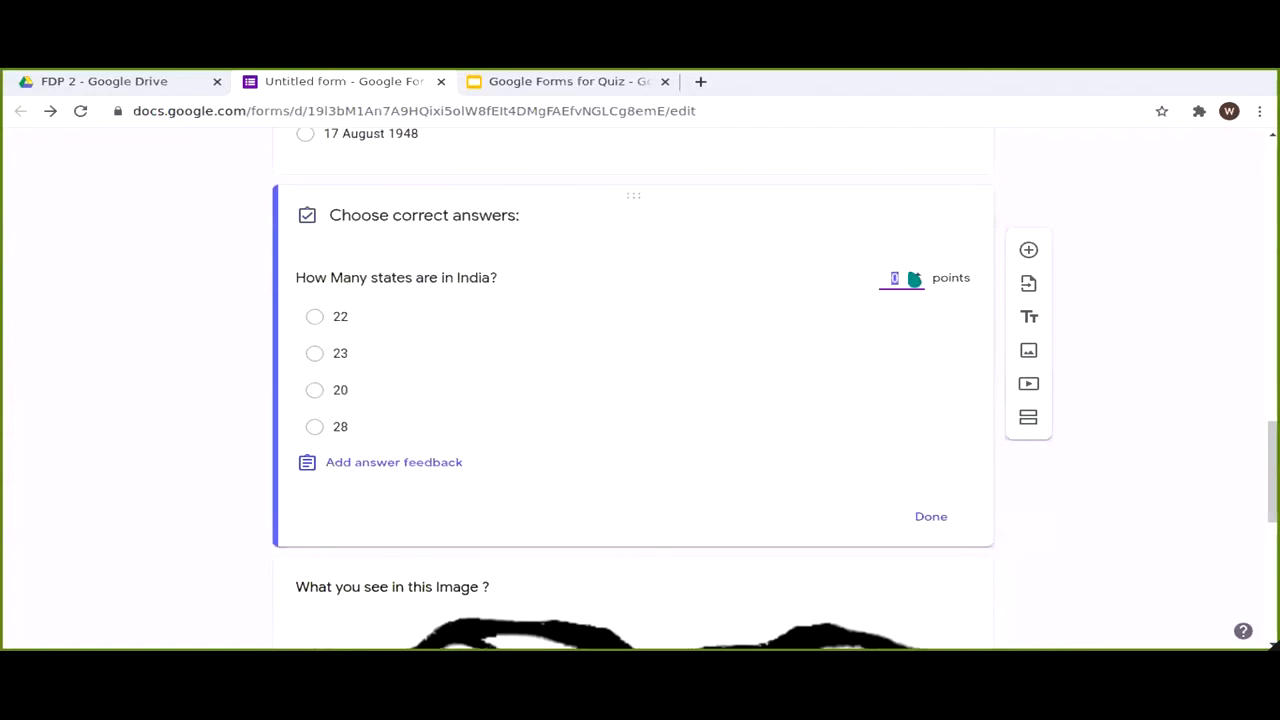
type("1")
left_click(335, 426)
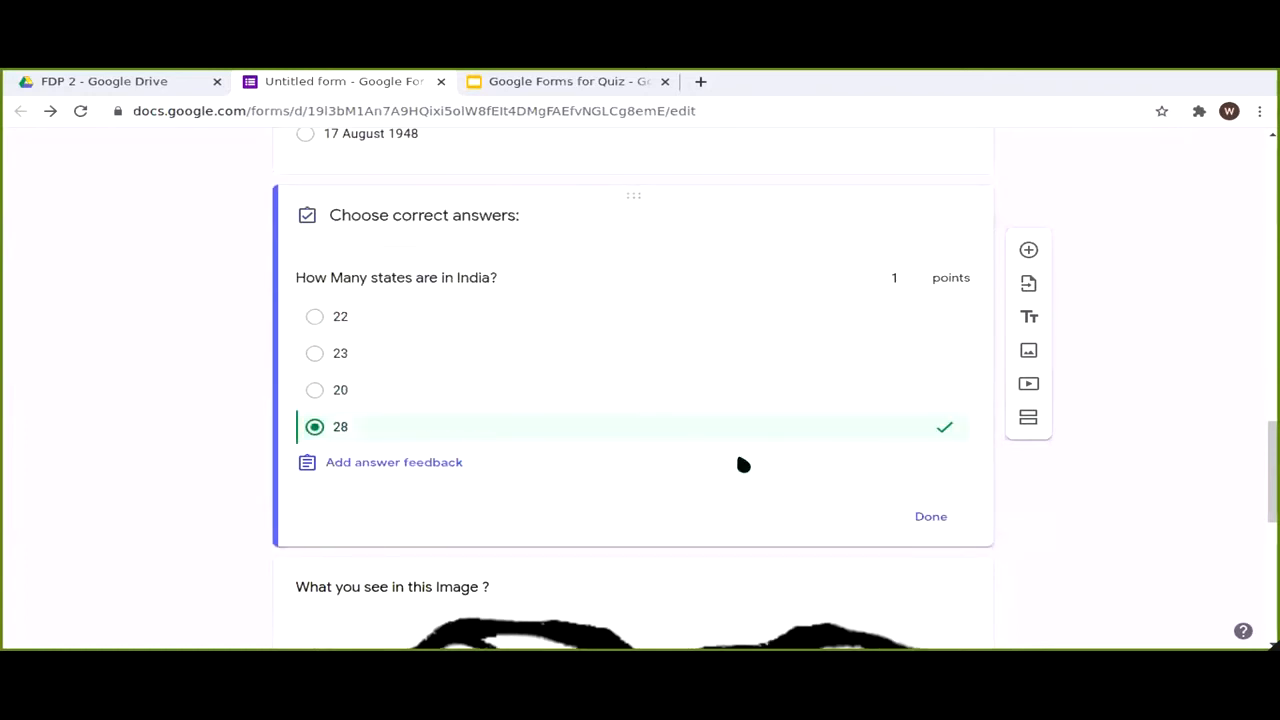
left_click(925, 517)
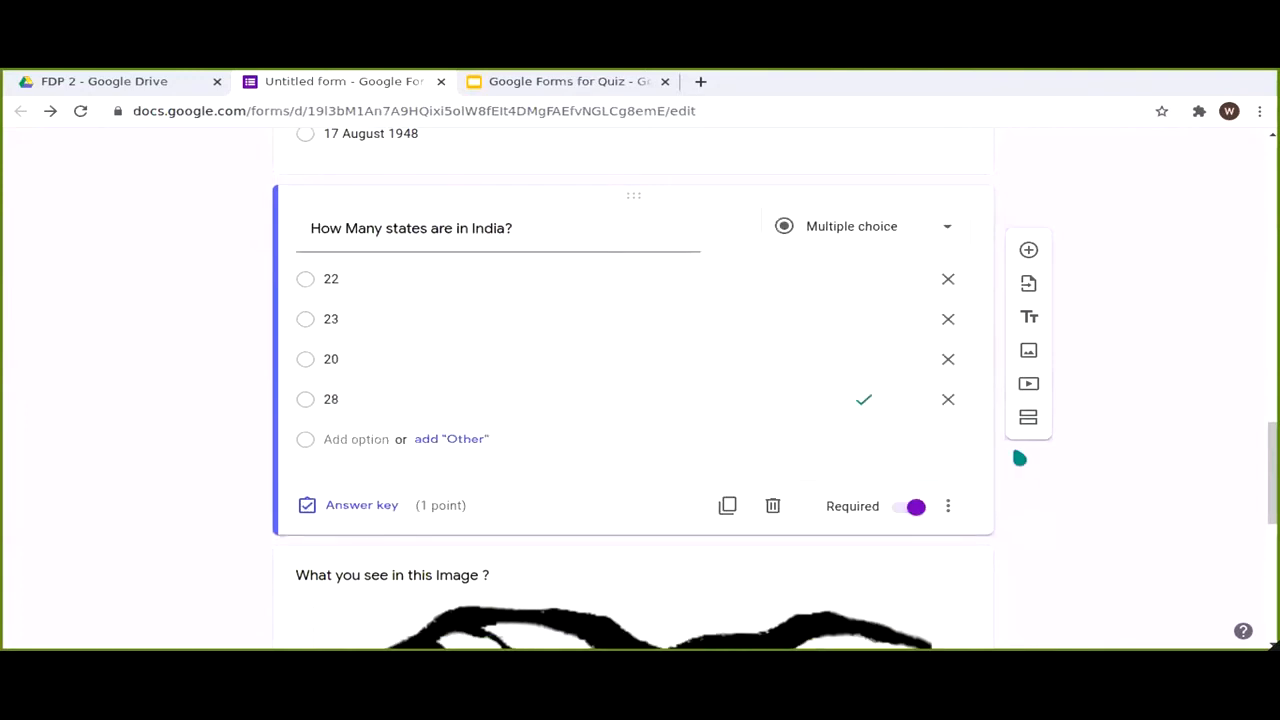
Step: Make the image question required, worth 1 point, with Monkey and Puma as correct answers
scroll(850, 444, "down", 6)
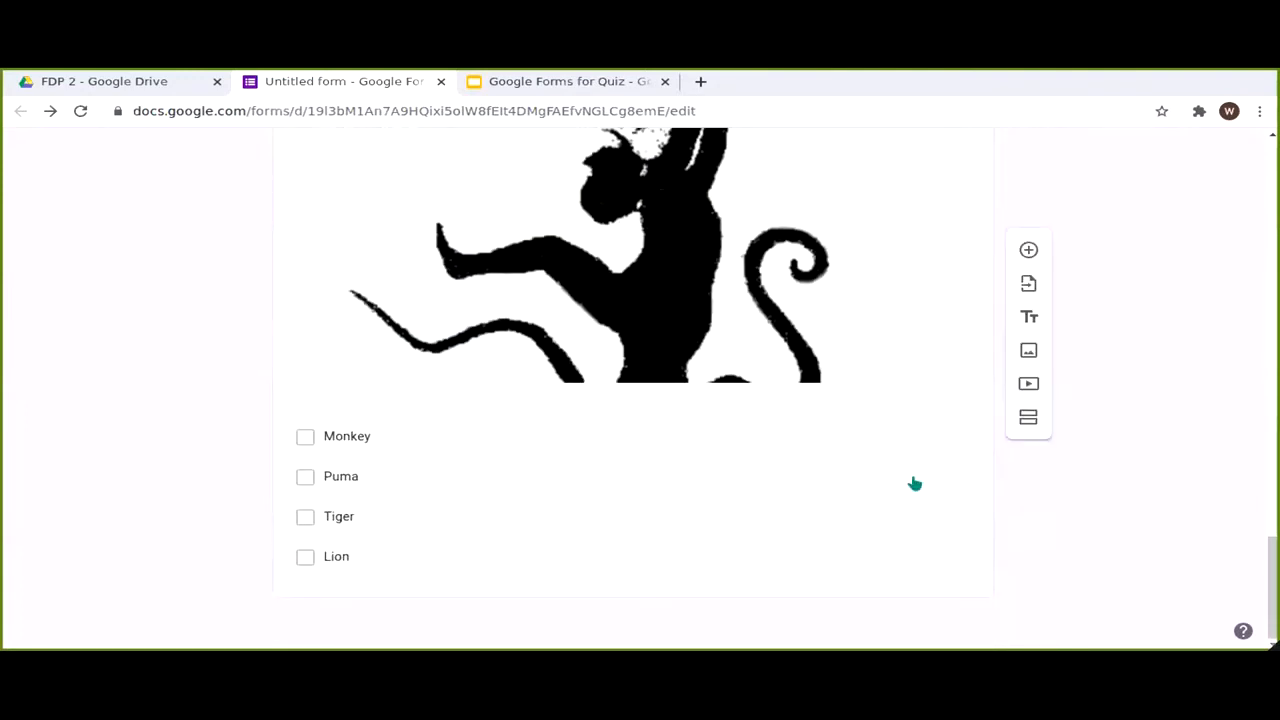
left_click(862, 565)
left_click(914, 569)
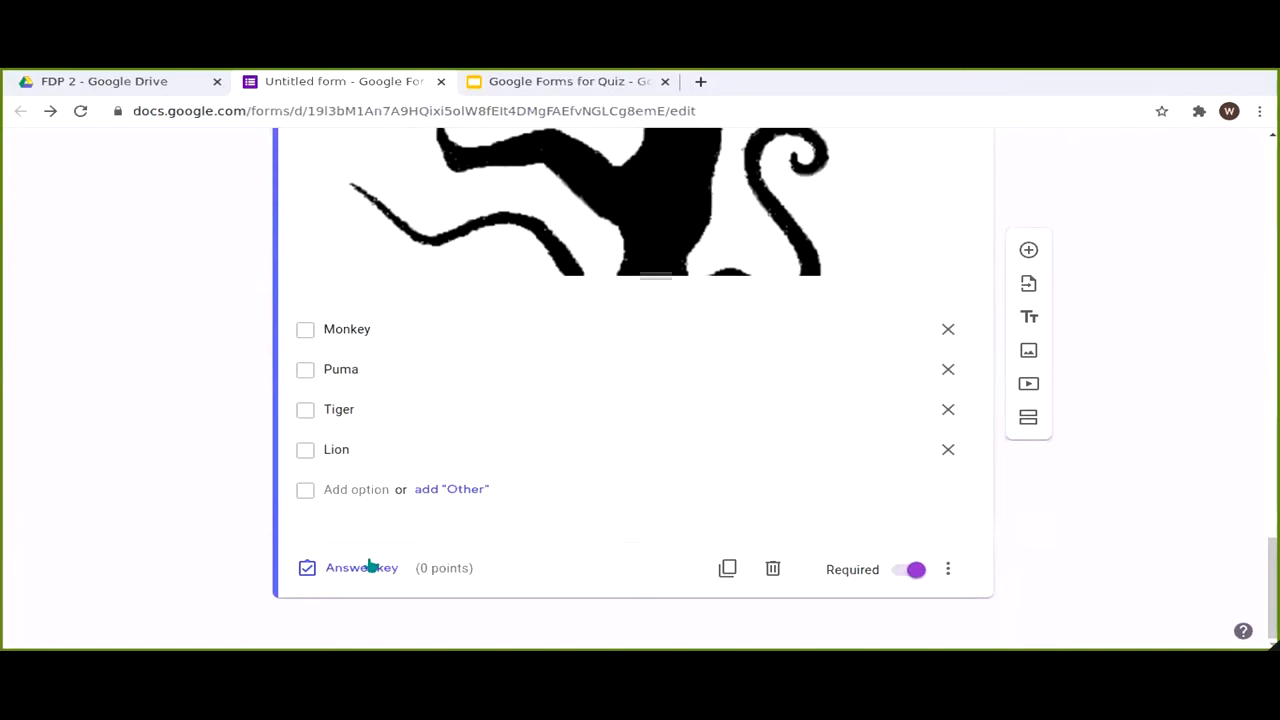
left_click(370, 567)
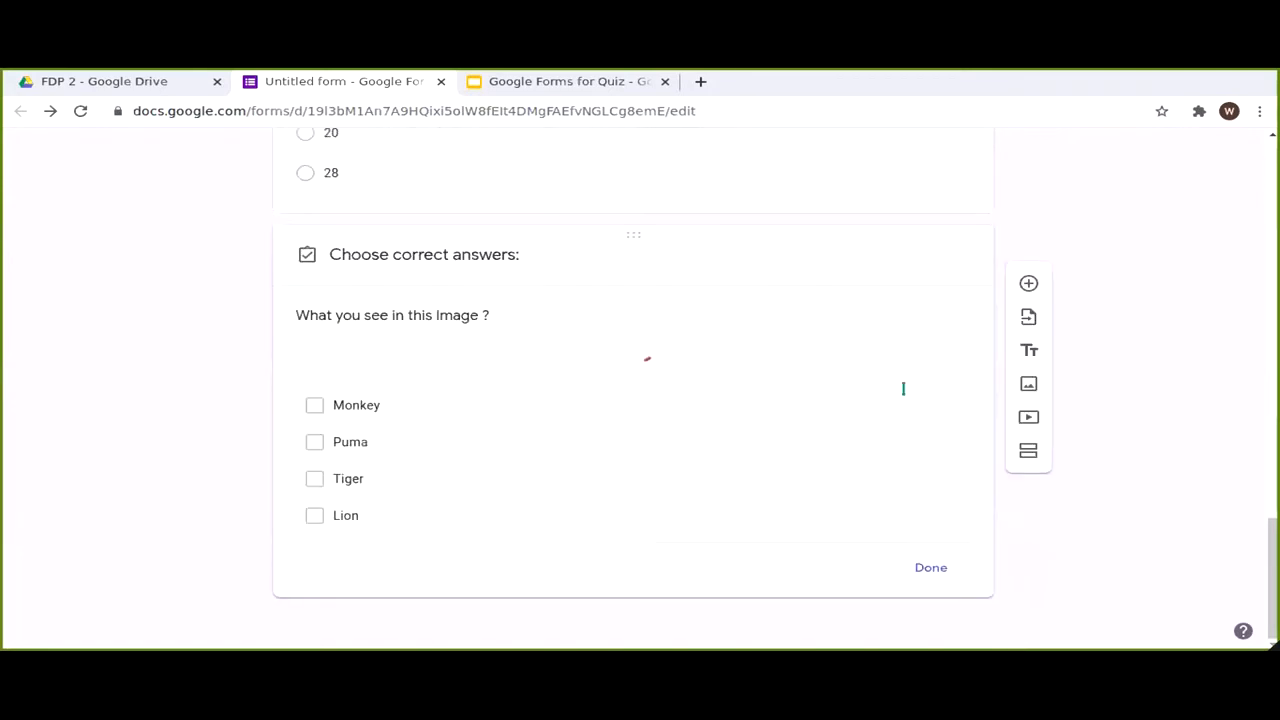
left_click(903, 389)
type("1")
scroll(1226, 397, "down", 5)
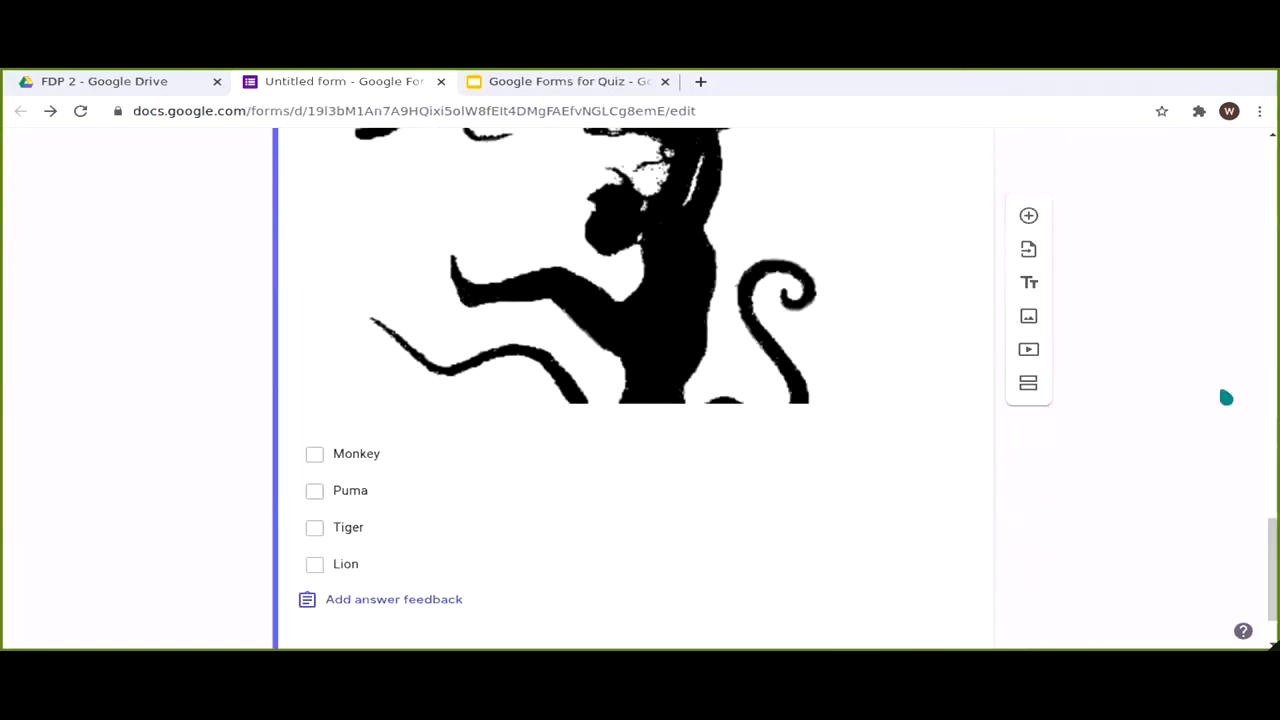
left_click(314, 367)
left_click(318, 404)
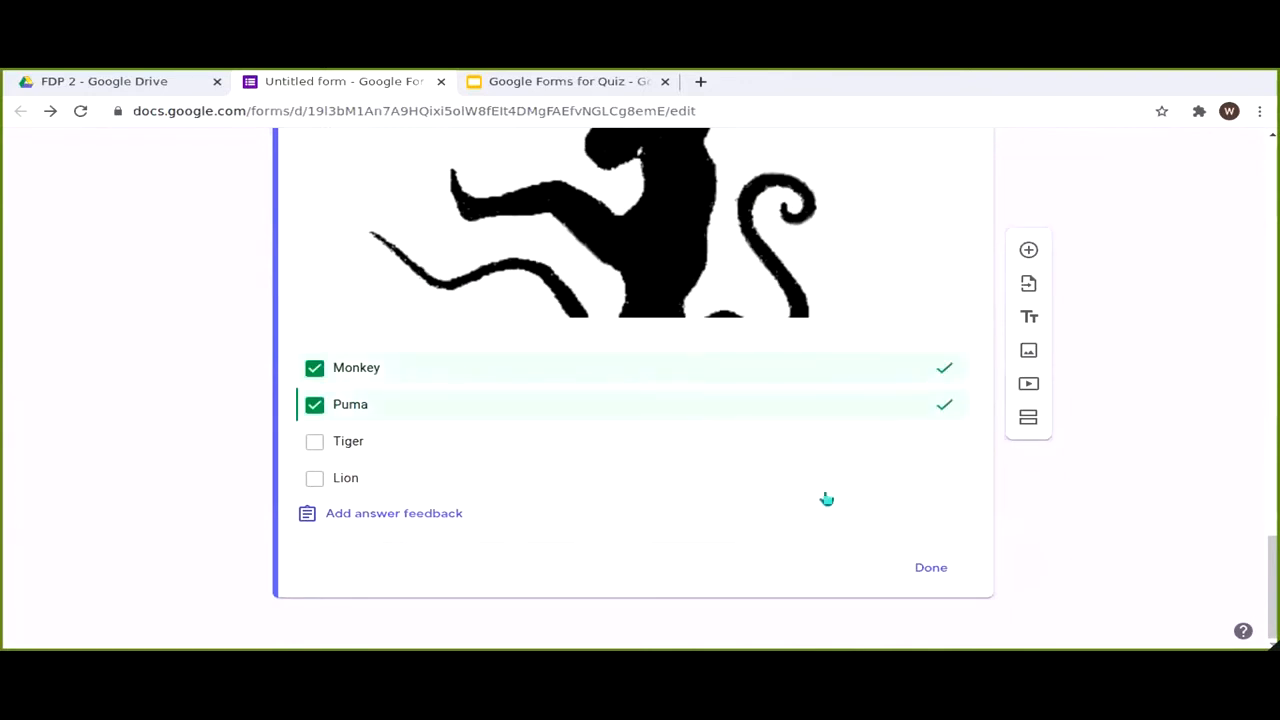
left_click(930, 568)
scroll(1143, 497, "up", 8)
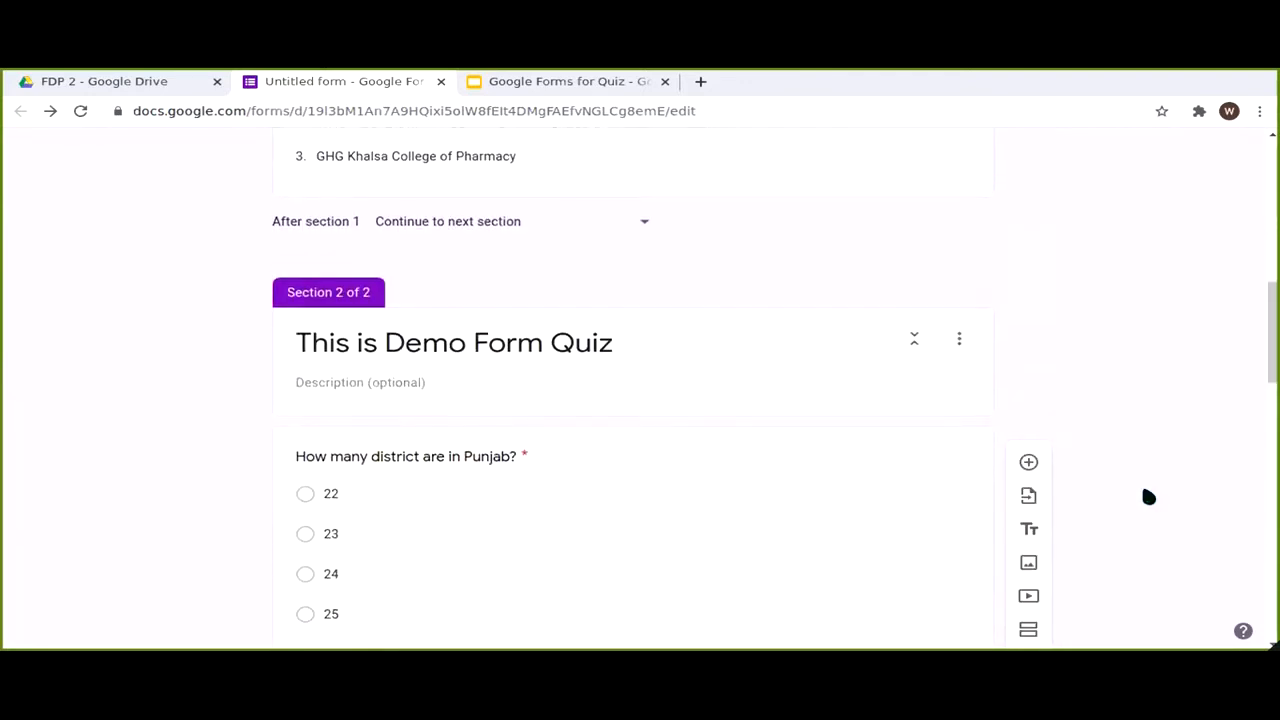
Step: Preview the quiz in a new tab, then view the editor's Responses page showing 0 responses
scroll(1148, 497, "down", 6)
scroll(1136, 440, "down", 8)
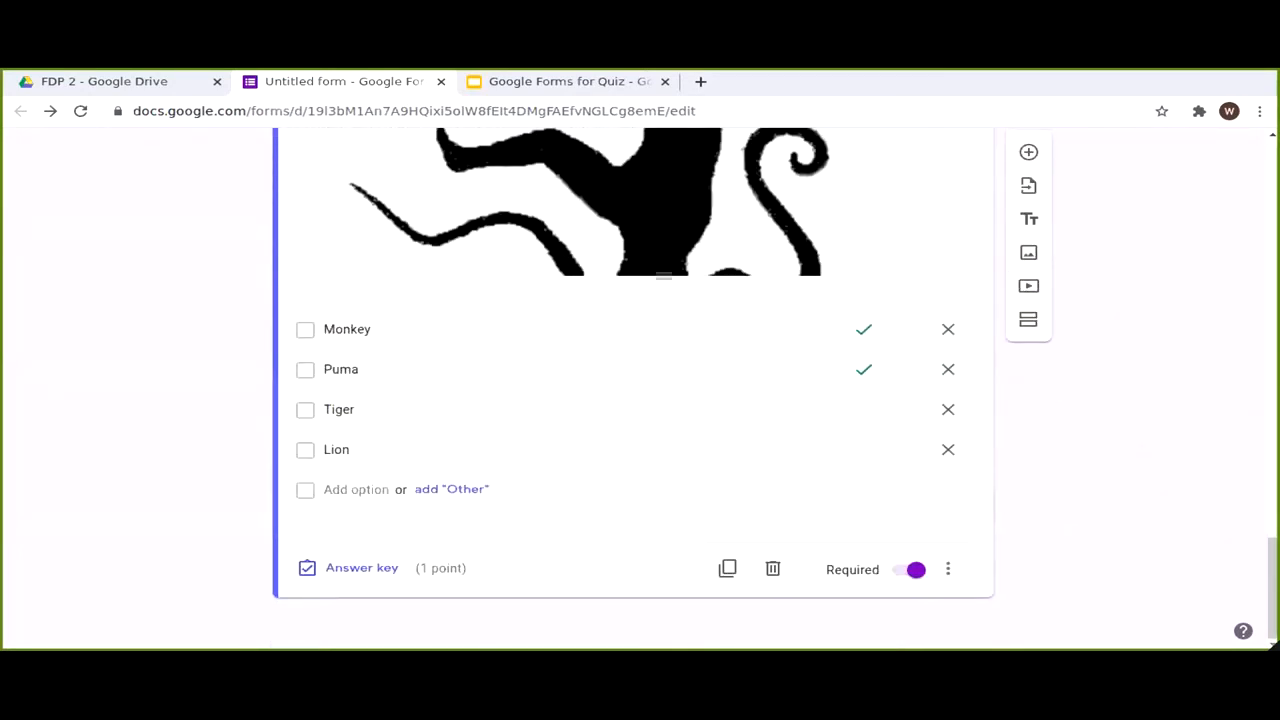
scroll(976, 180, "up", 10)
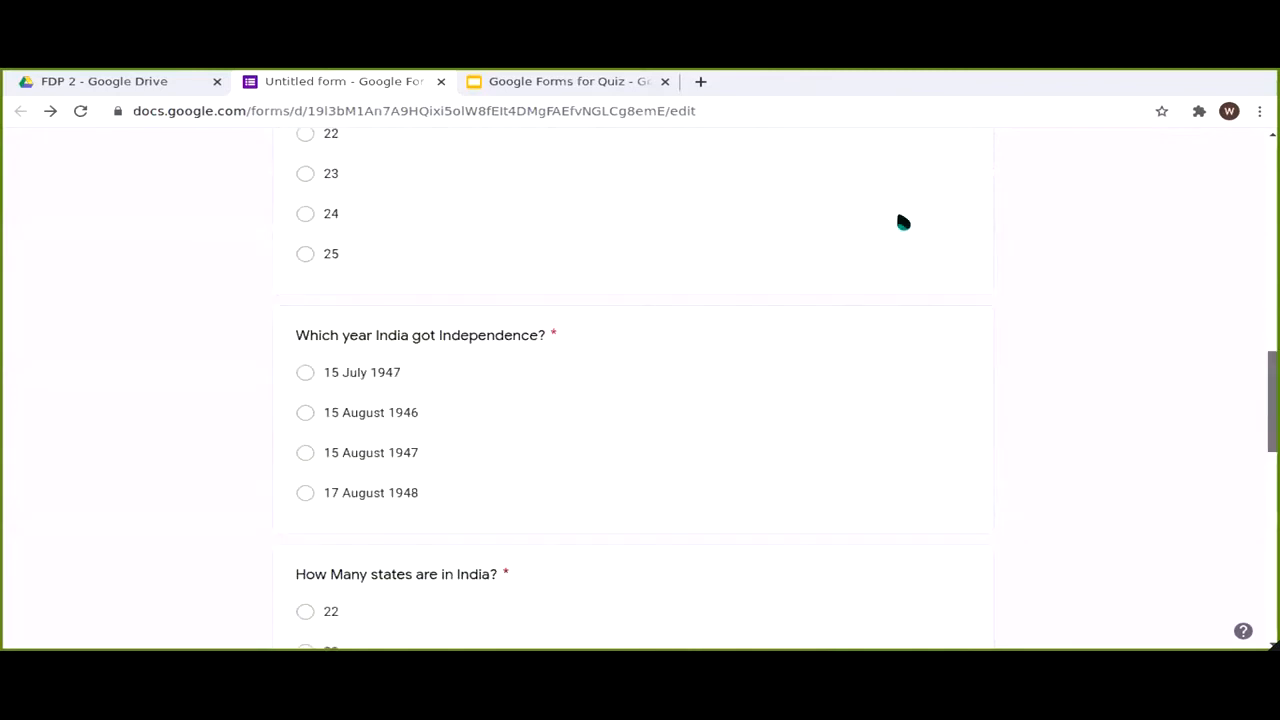
scroll(903, 222, "up", 15)
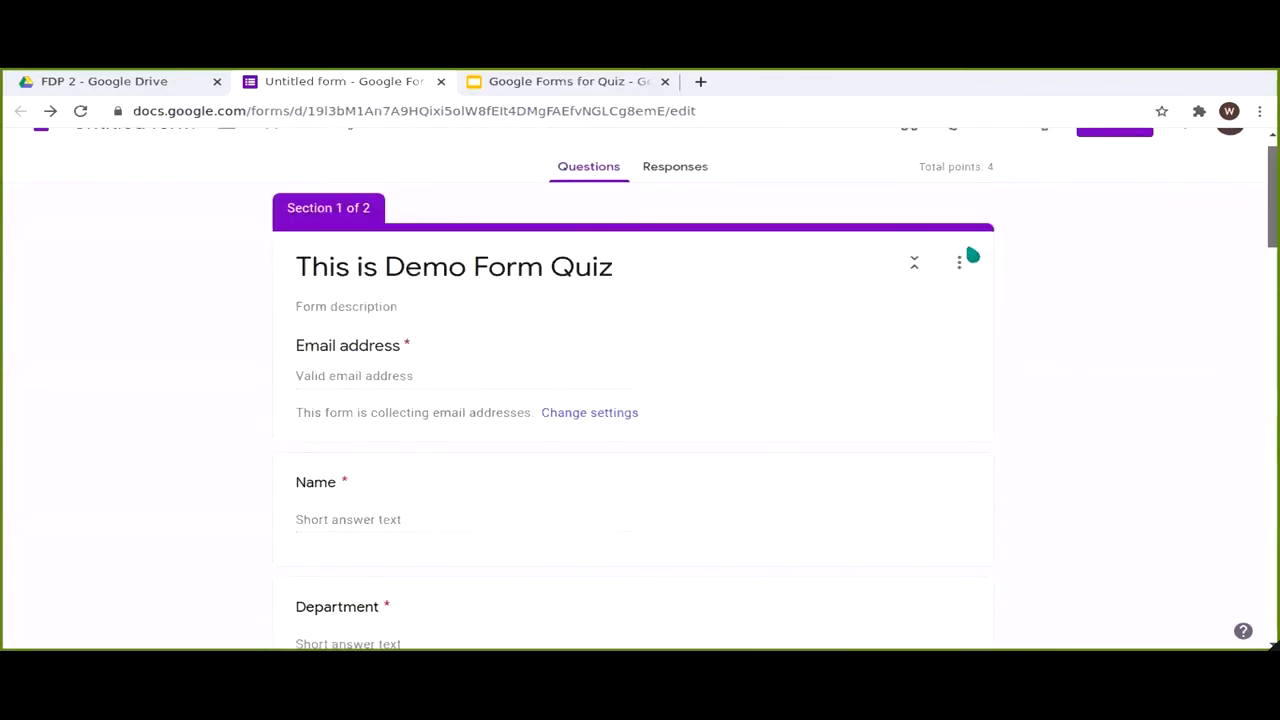
scroll(970, 256, "up", 1)
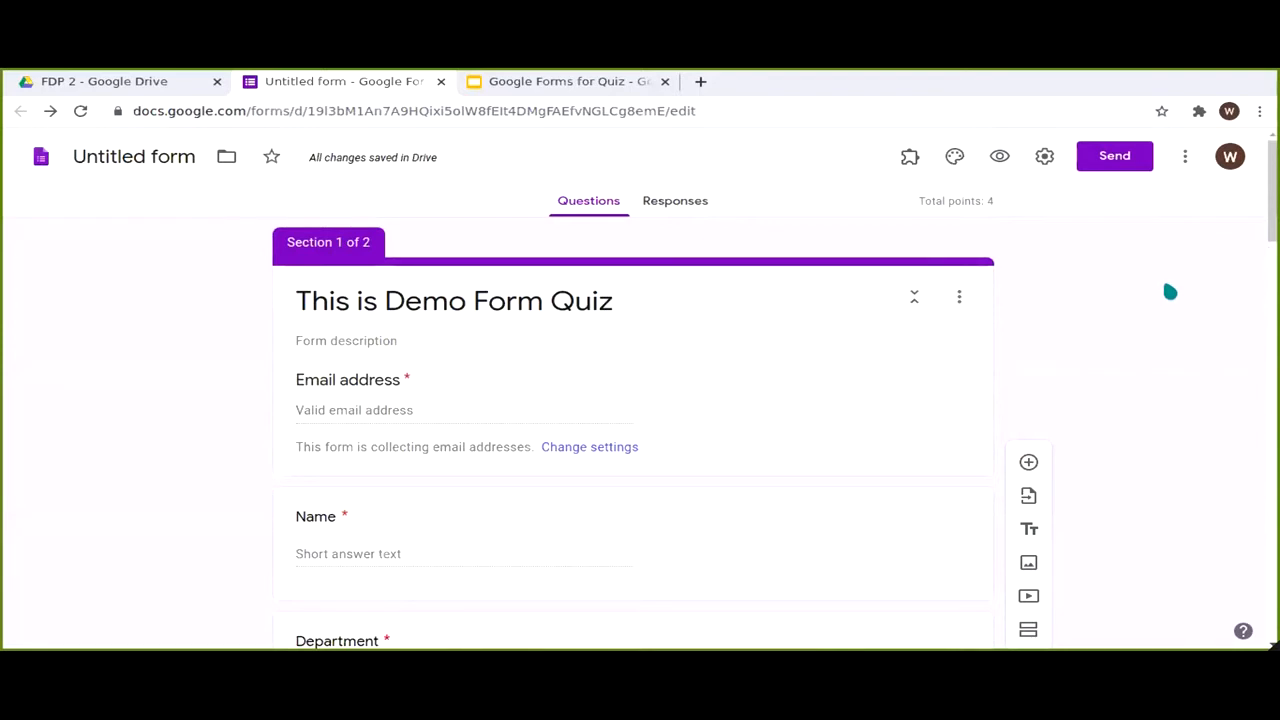
left_click(1000, 157)
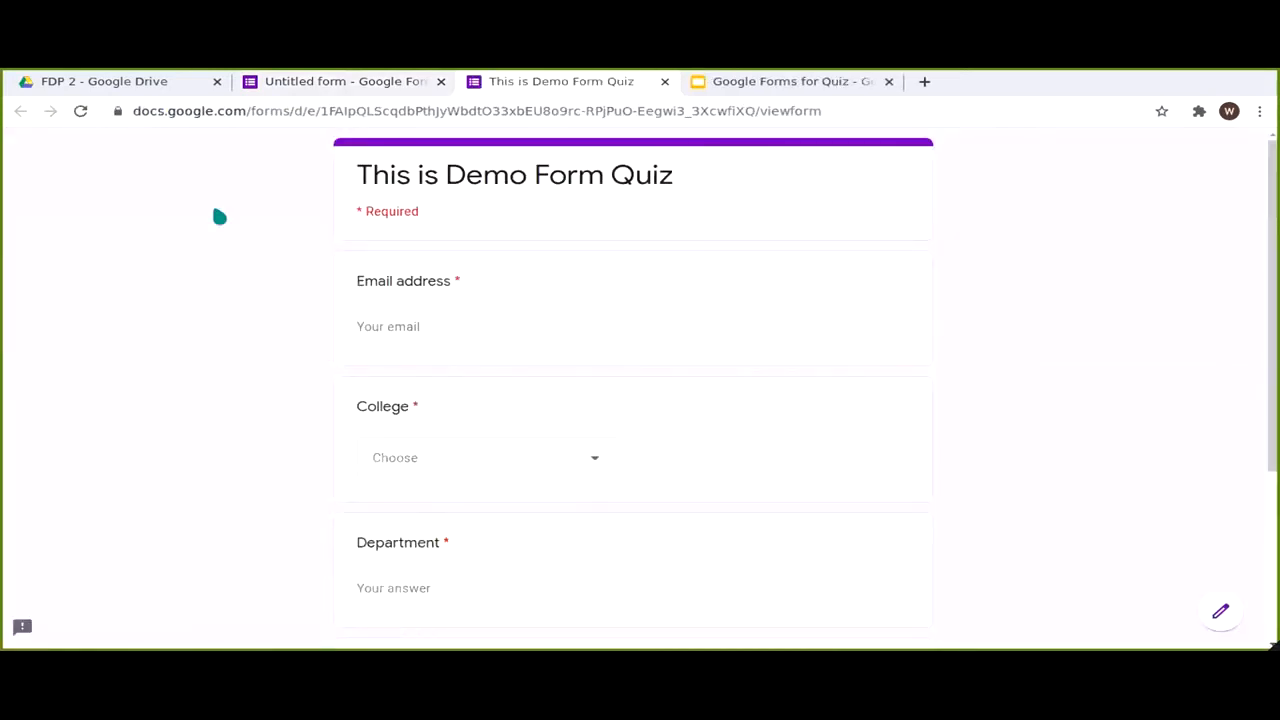
scroll(114, 143, "down", 1)
left_click(343, 82)
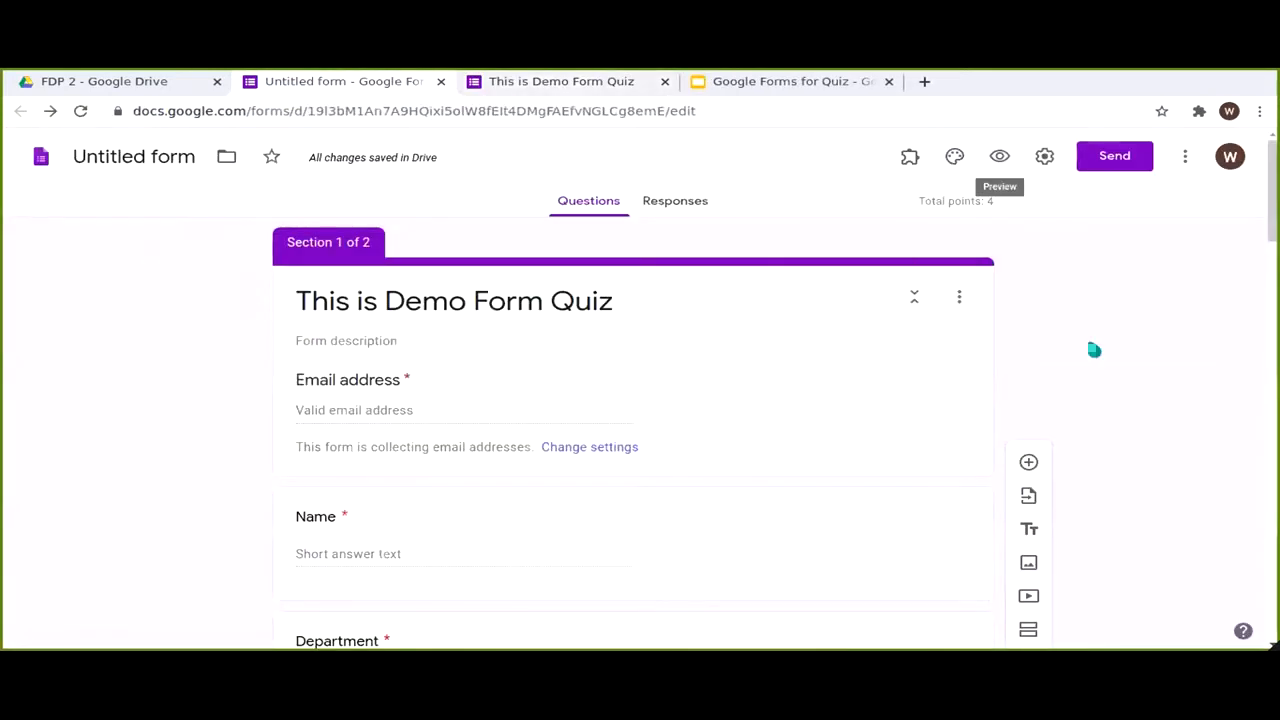
left_click(675, 200)
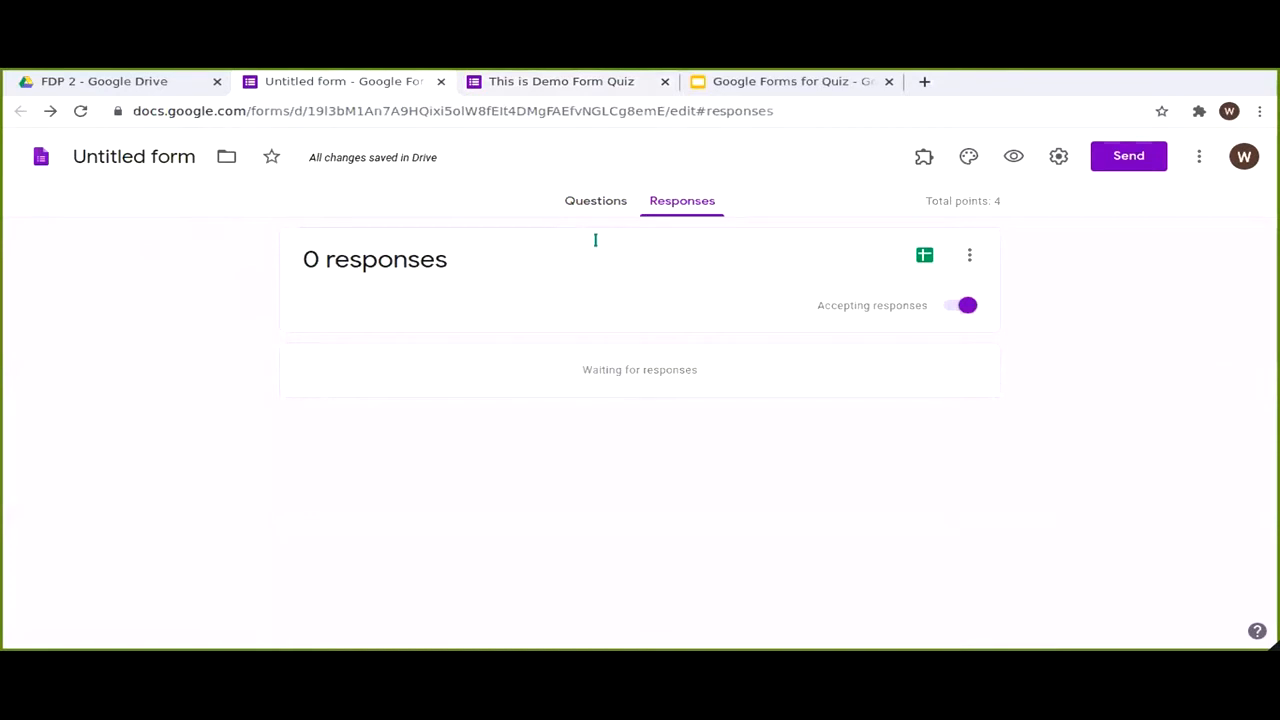
Step: Create a new responses spreadsheet and submit a test response answering 28 for the states question
left_click(924, 255)
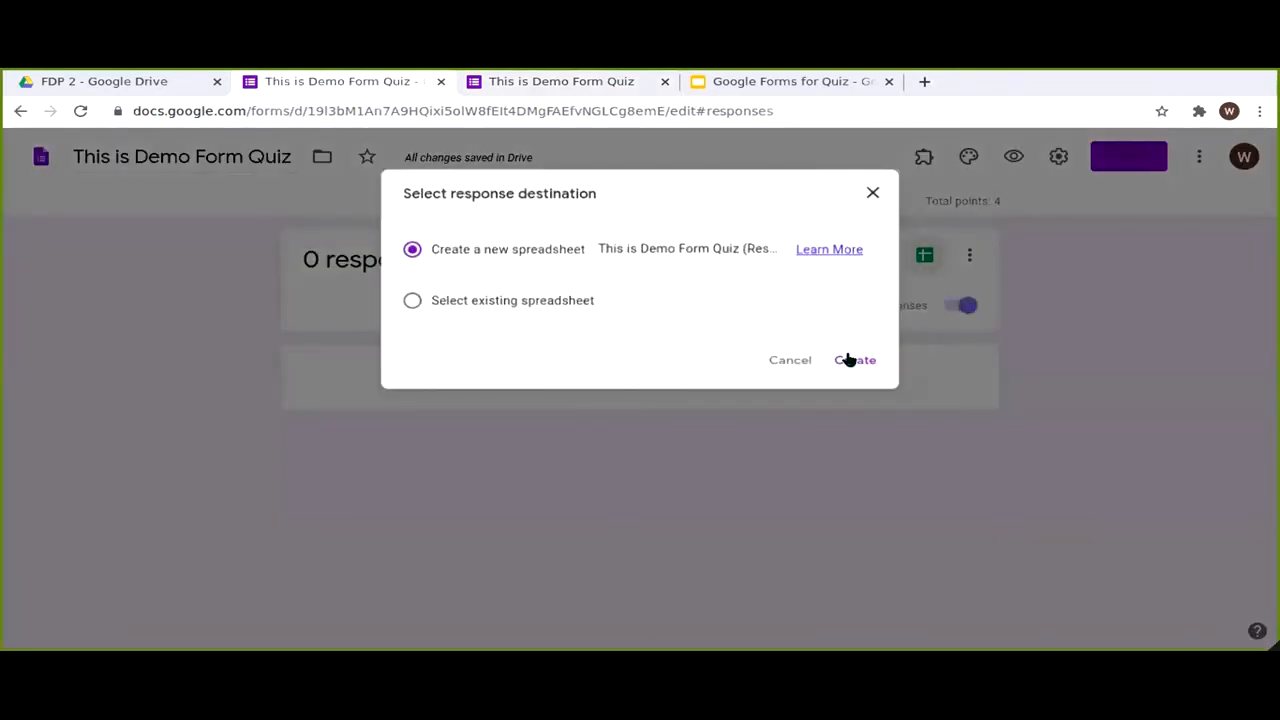
left_click(848, 360)
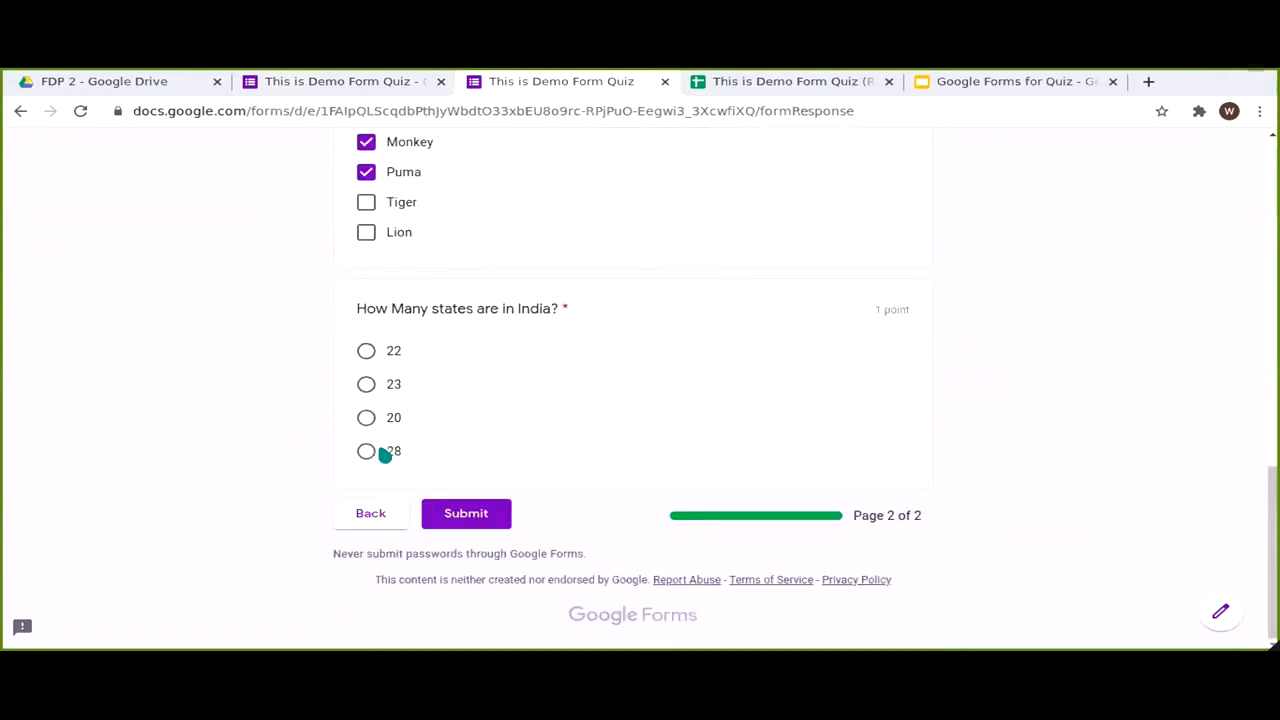
left_click(385, 455)
left_click(466, 513)
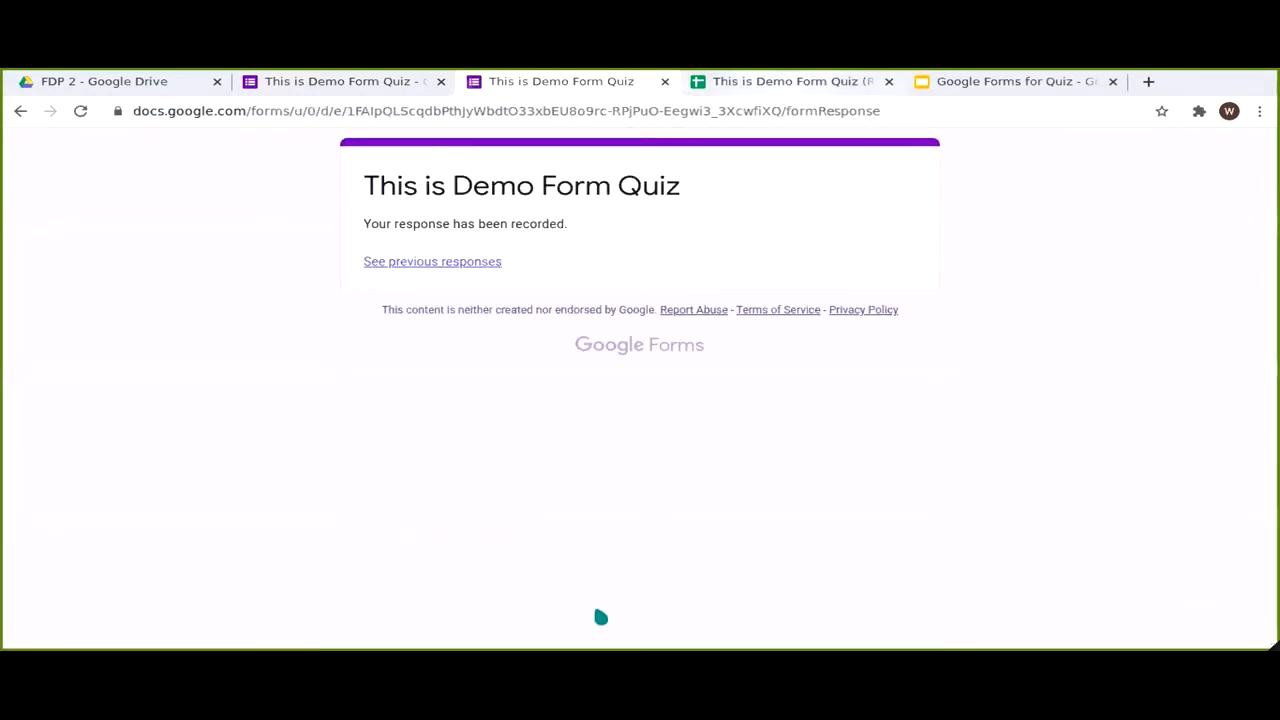
Step: Check the 3 / 4 test response in the responses sheet, then return to the form confirmation
key("ctrl+Tab")
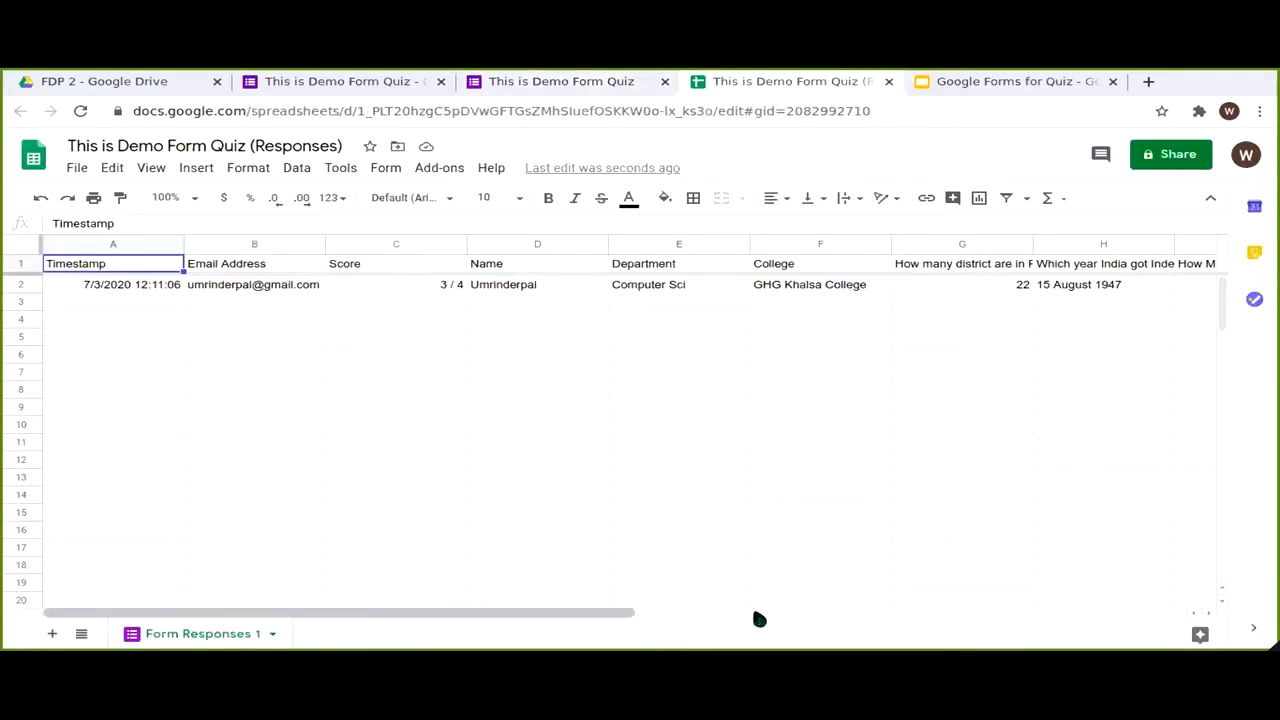
left_click(684, 612)
left_click_drag(655, 613, 597, 614)
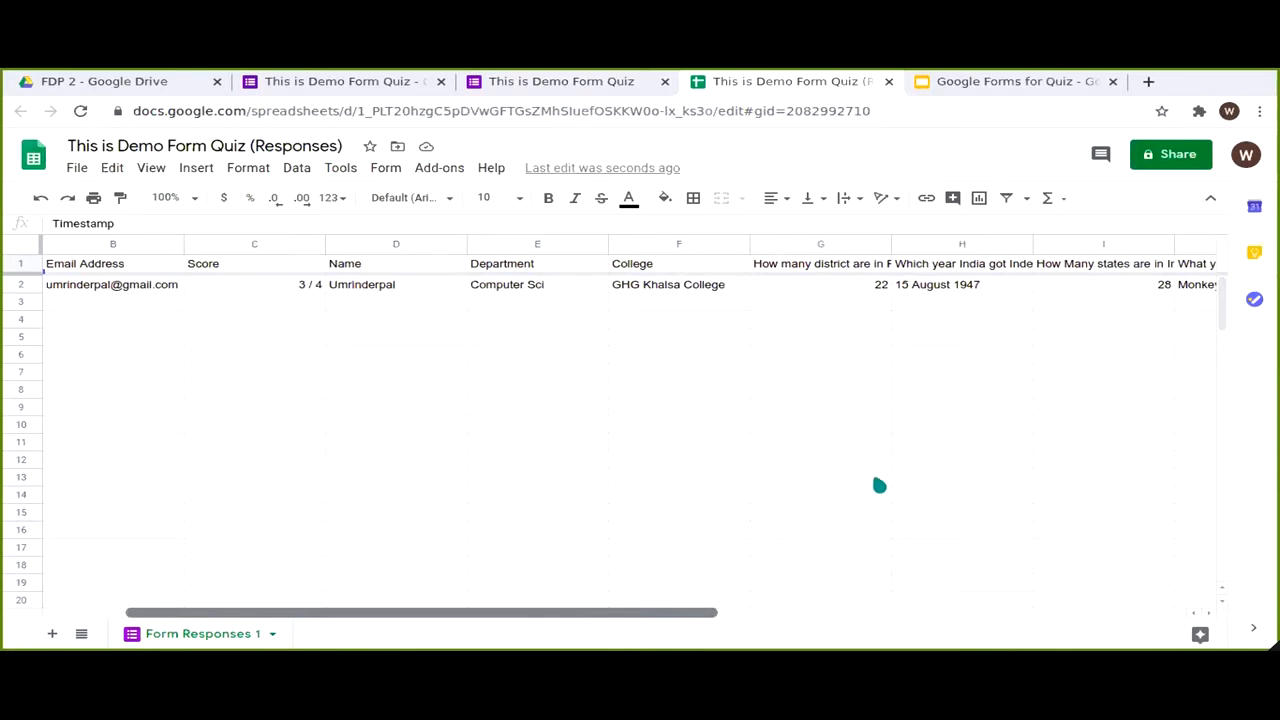
key("ctrl+shift+Tab")
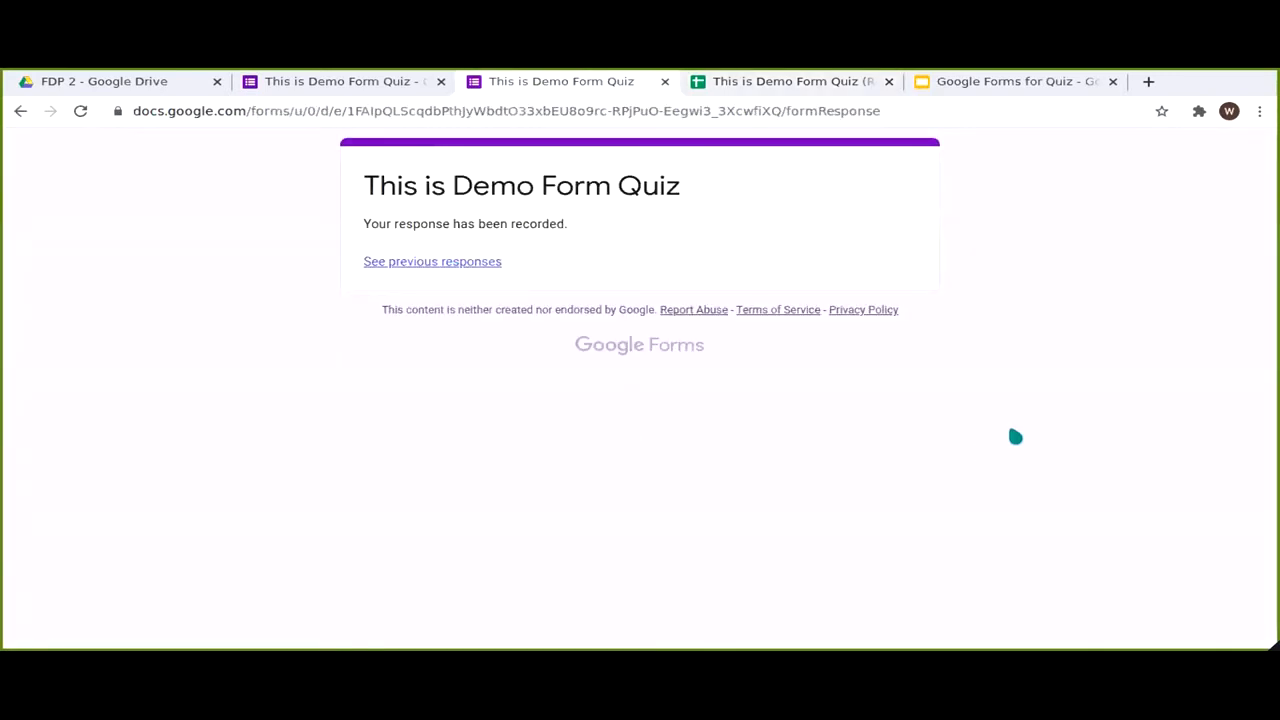
Step: Review the previous-responses summary charts, then close the response analytics tab
left_click(433, 262)
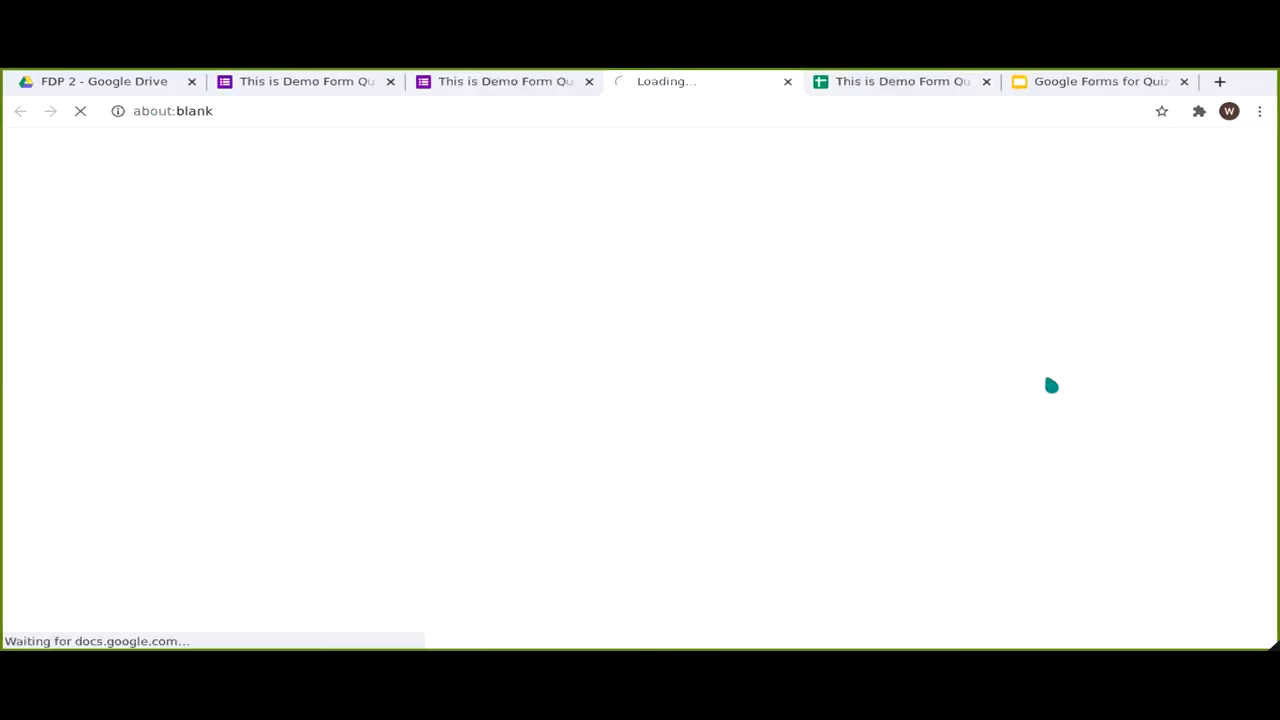
scroll(1051, 385, "down", 5)
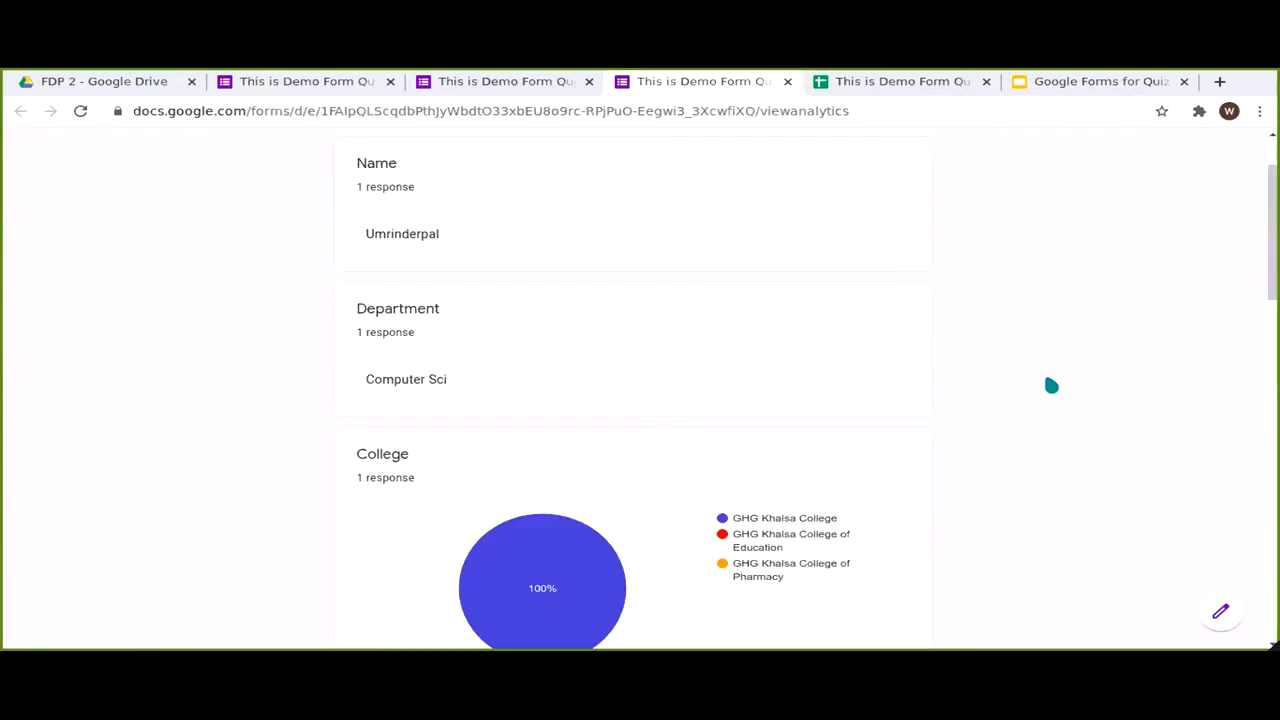
scroll(1051, 385, "down", 5)
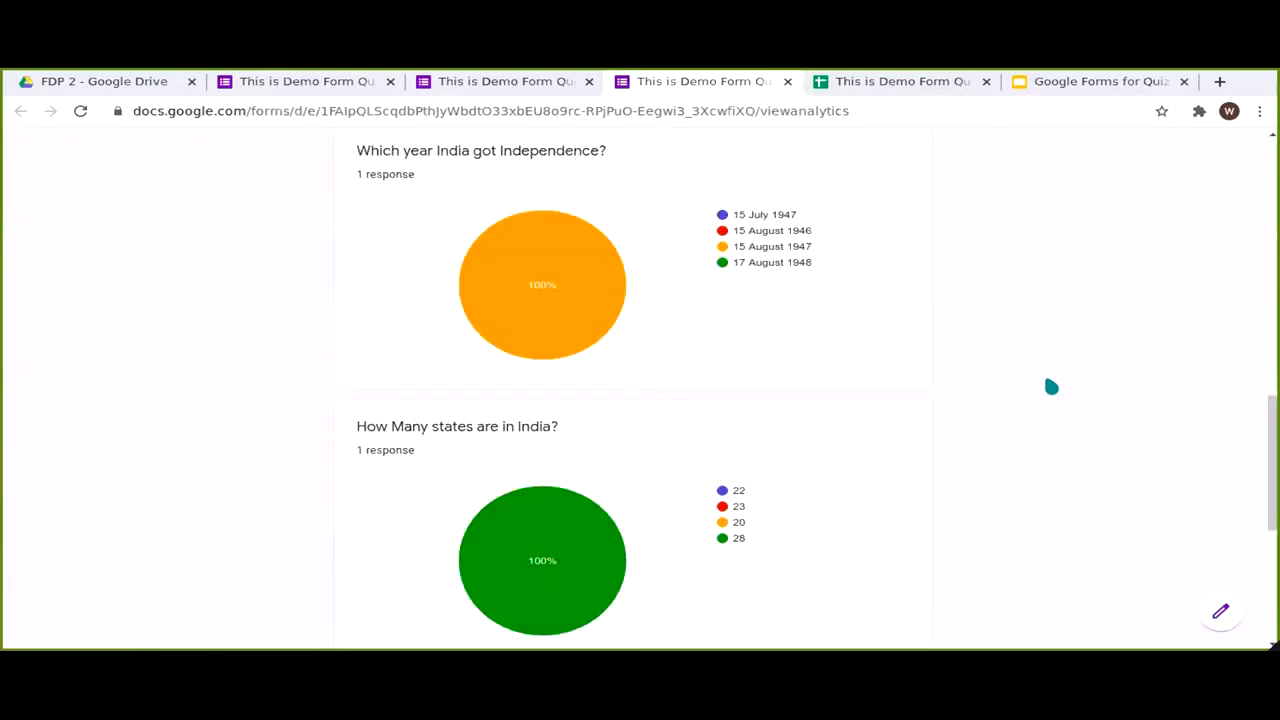
scroll(1051, 386, "down", 4)
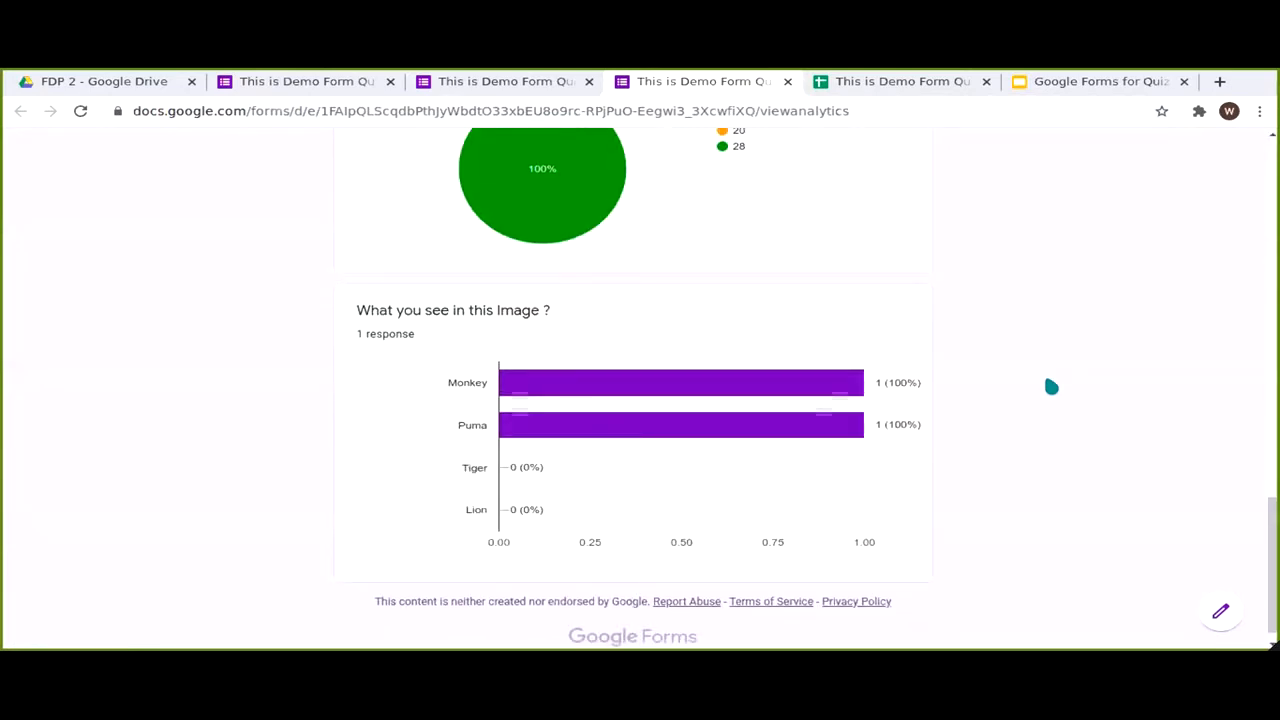
scroll(1051, 386, "up", 8)
scroll(1083, 471, "up", 2)
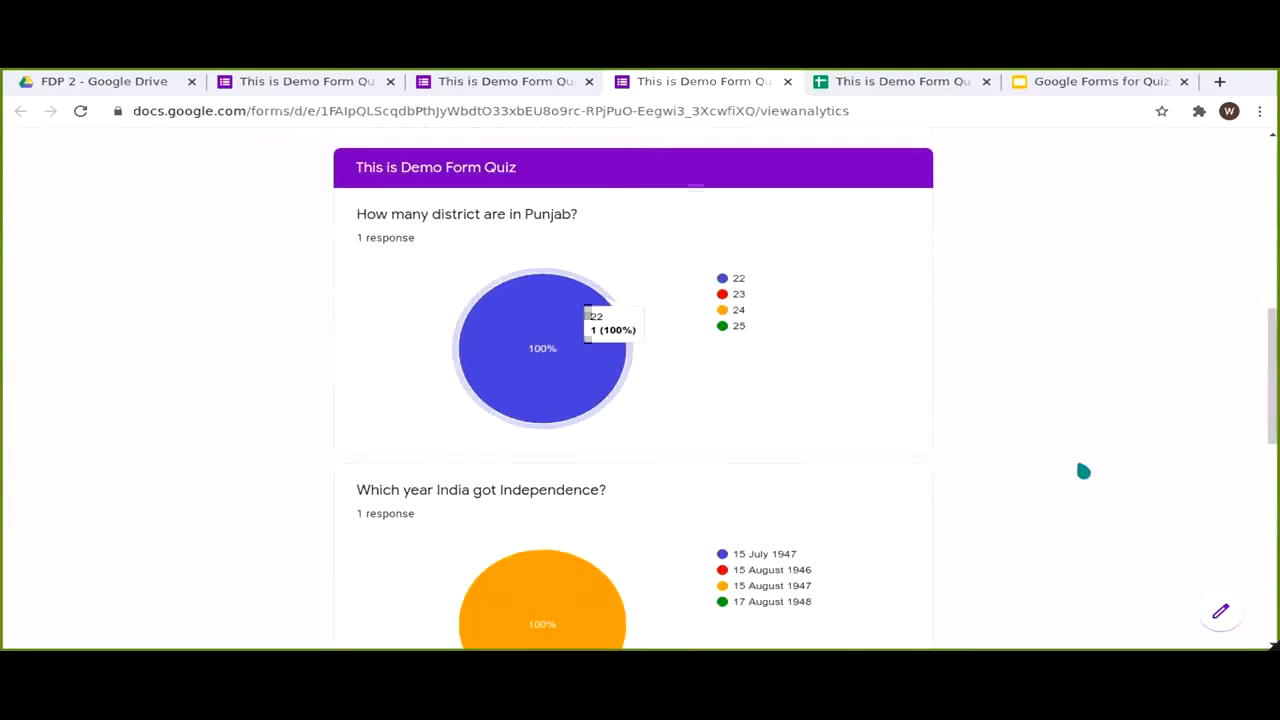
scroll(1083, 471, "down", 5)
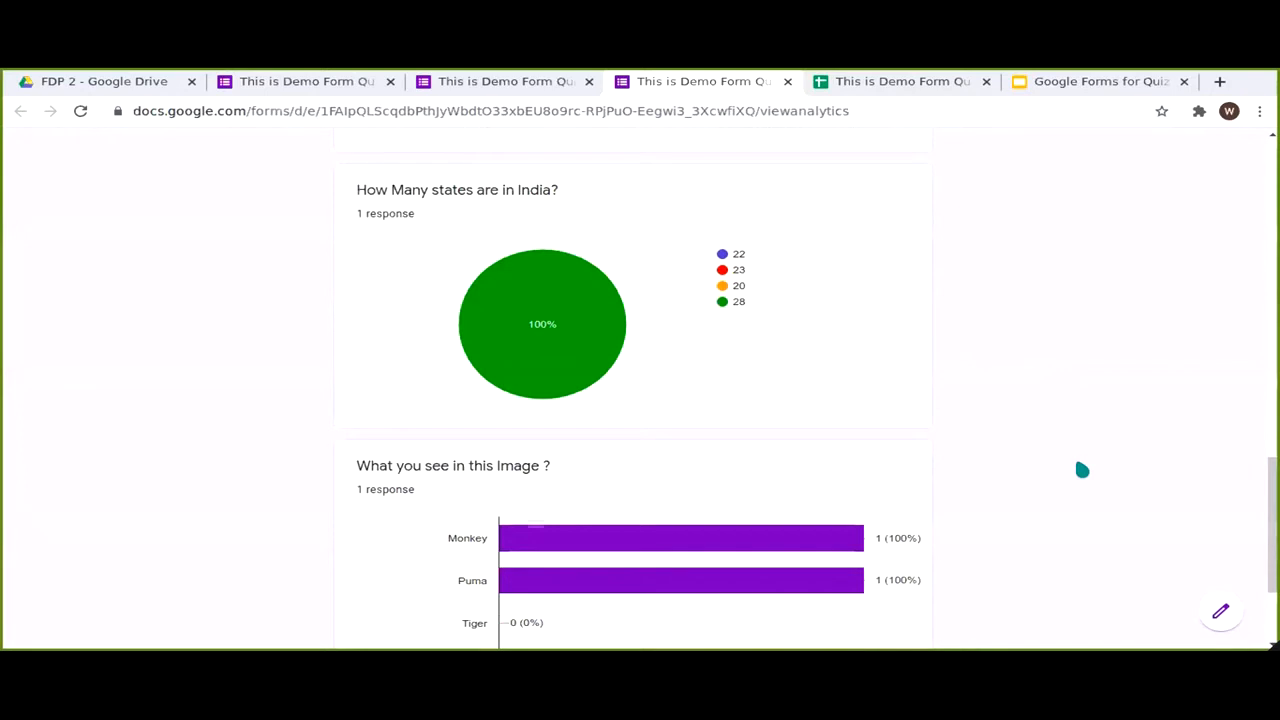
scroll(1082, 470, "down", 2)
scroll(1074, 457, "up", 10)
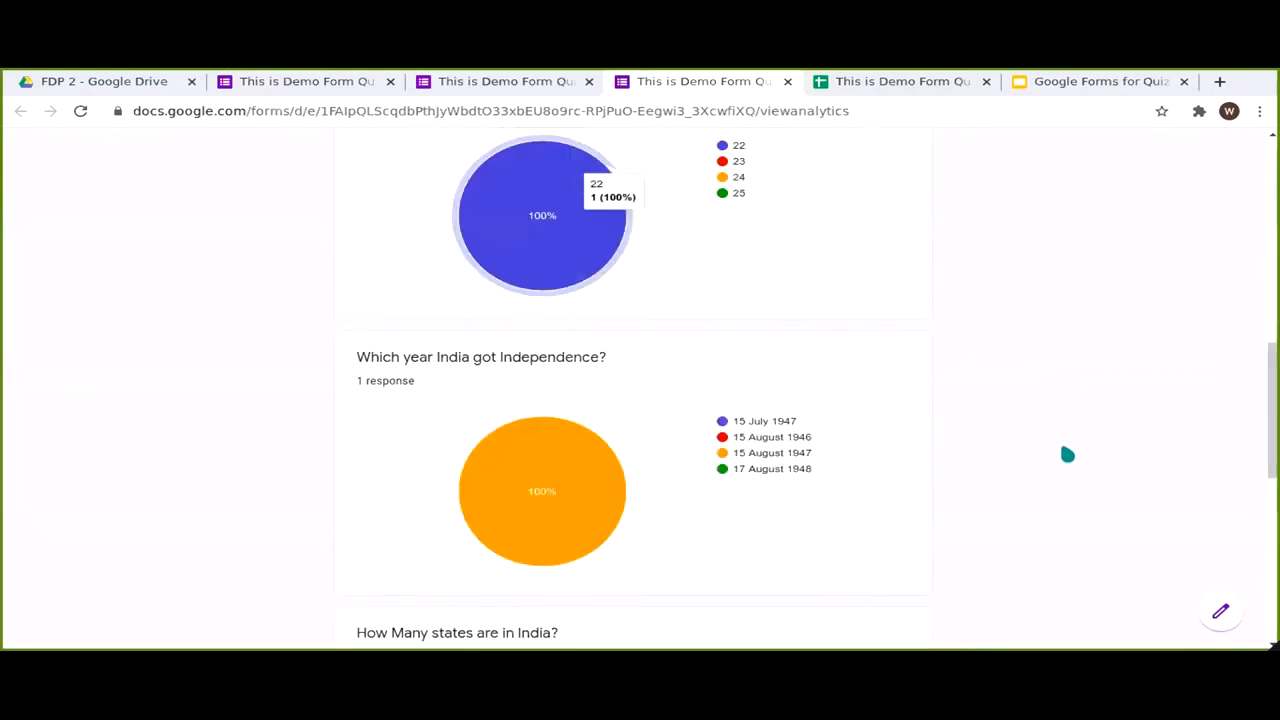
key("ctrl+shift+Tab")
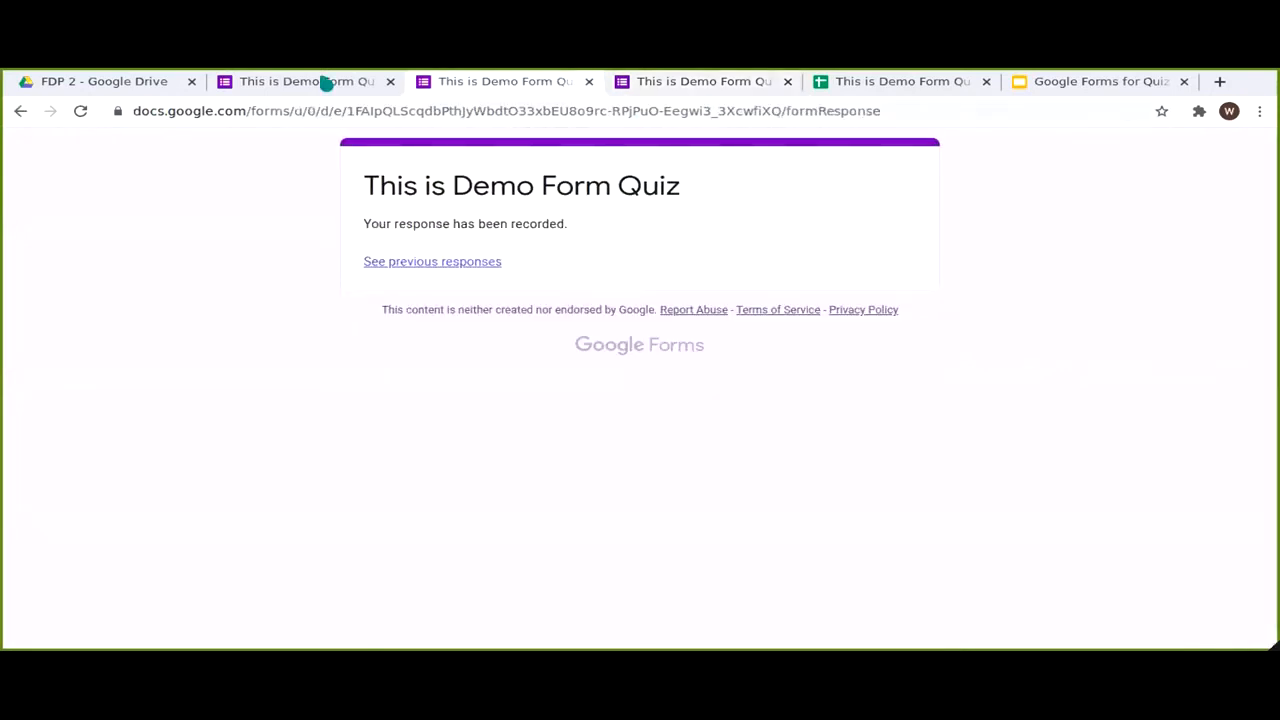
left_click(702, 82)
Step: Close the confirmation tab and return to the quiz editor, now listing 1 response
left_click(589, 82)
left_click(589, 82)
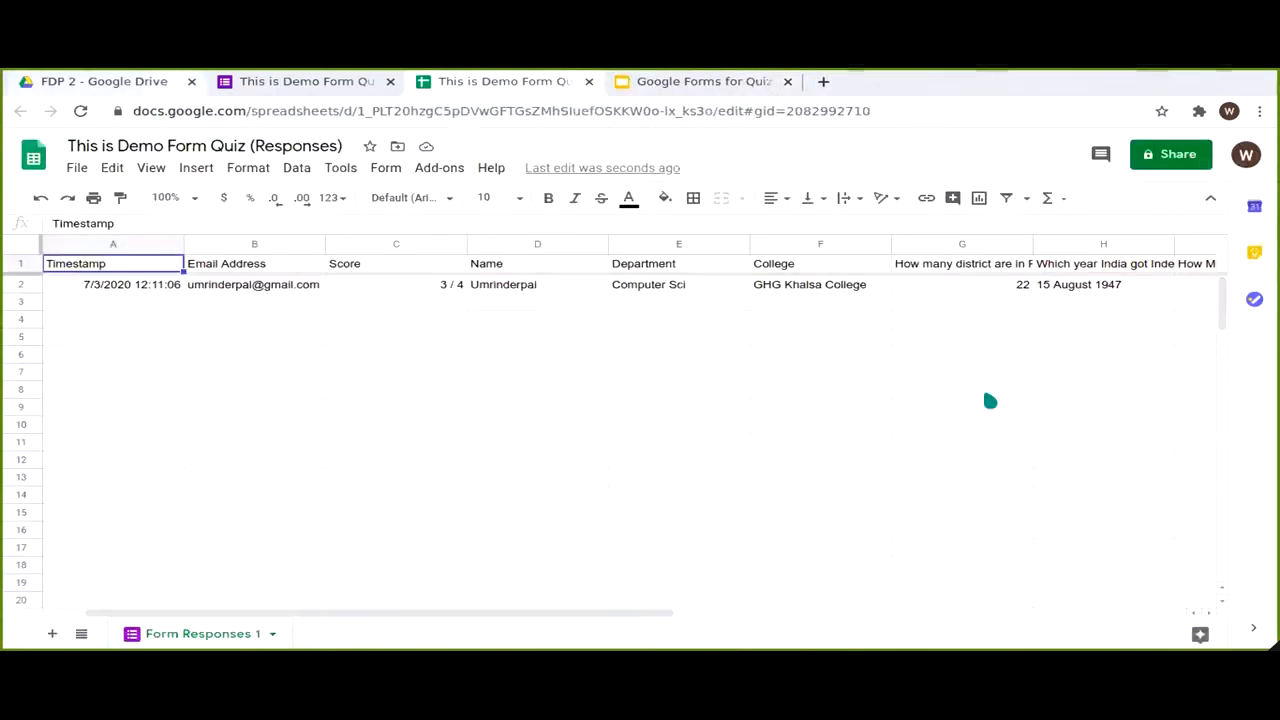
key("ctrl+shift+Tab")
scroll(1175, 369, "down", 10)
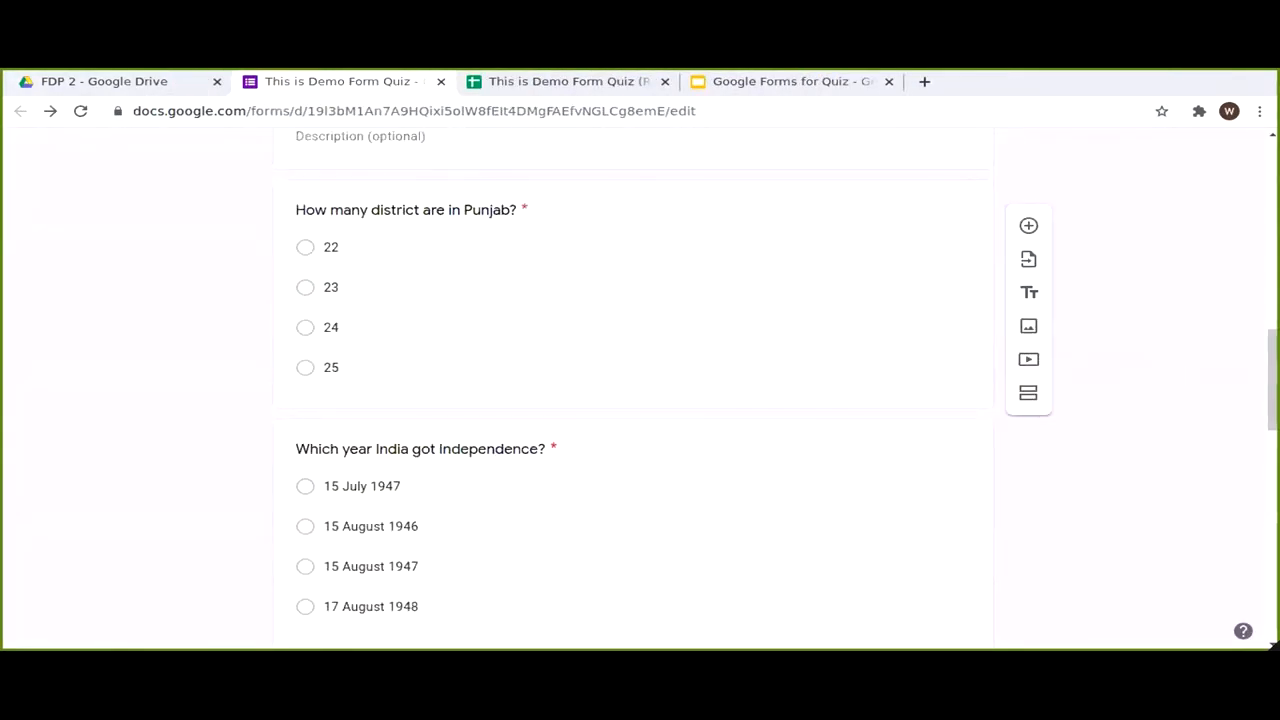
scroll(633, 390, "down", 5)
left_click_drag(1273, 547, 1273, 190)
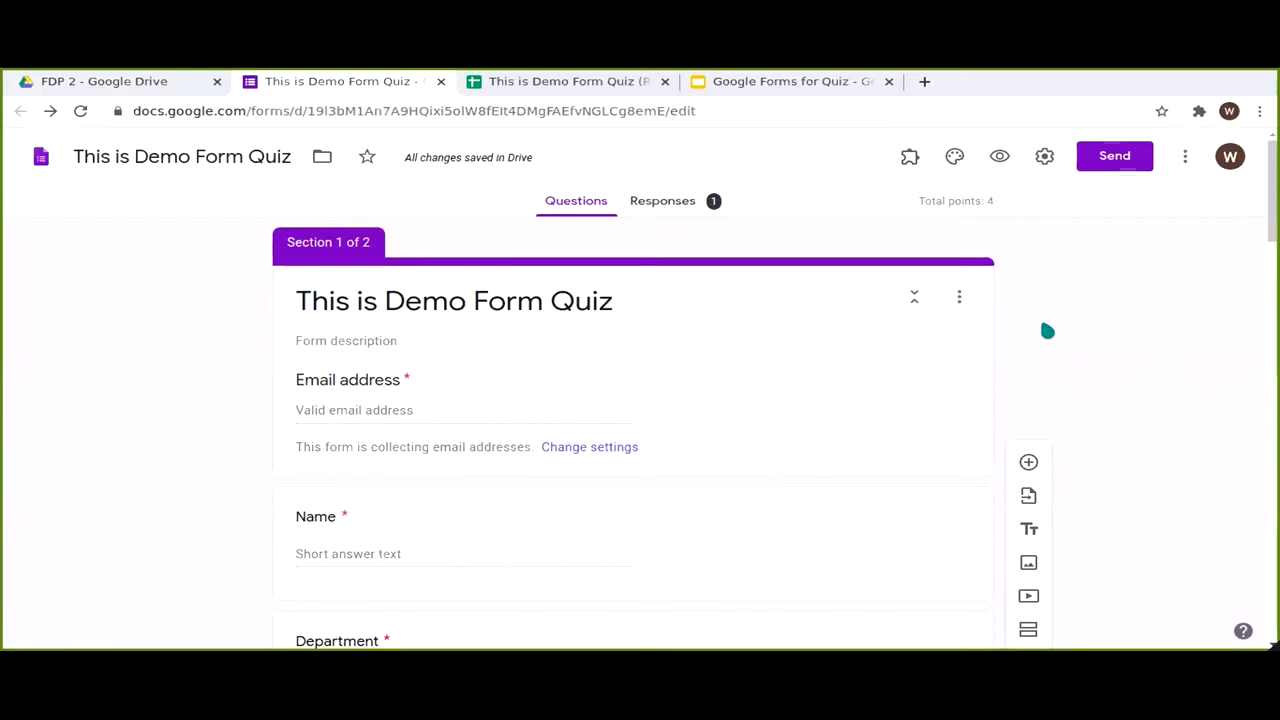
Step: Install the Timify.me add-on from the G Suite Marketplace, then close the marketplace
left_click(1186, 155)
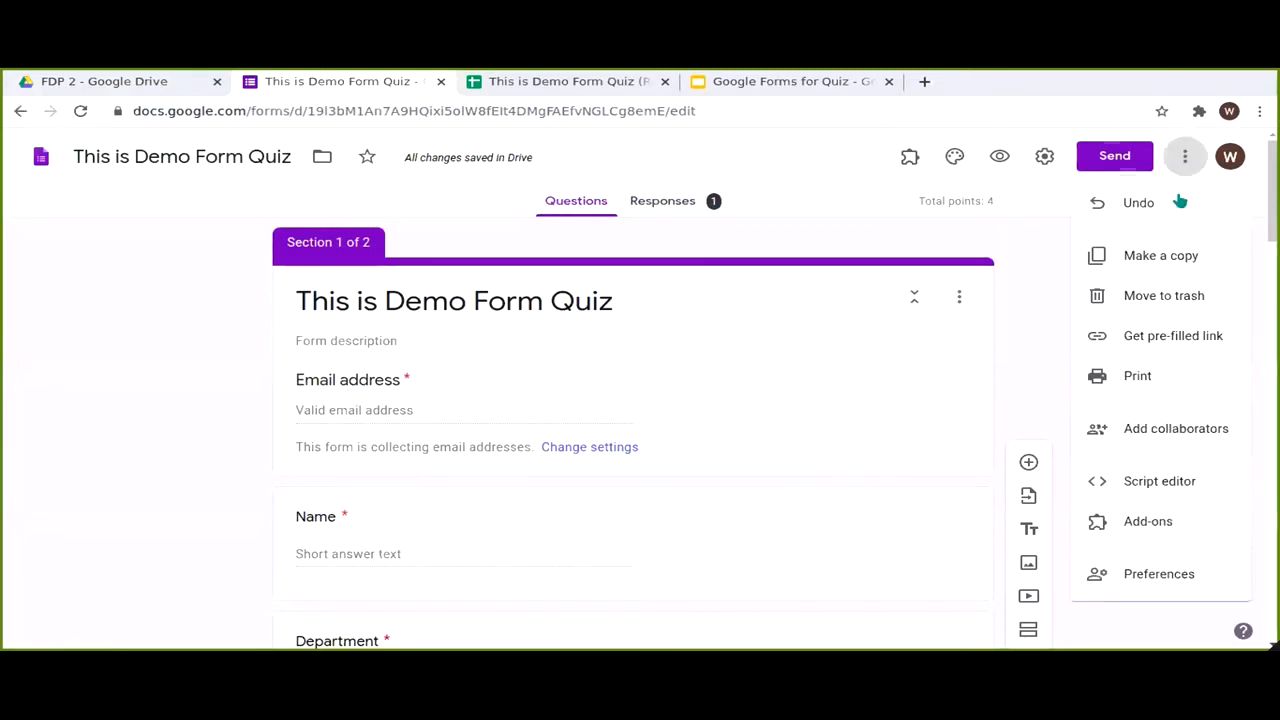
left_click(1166, 523)
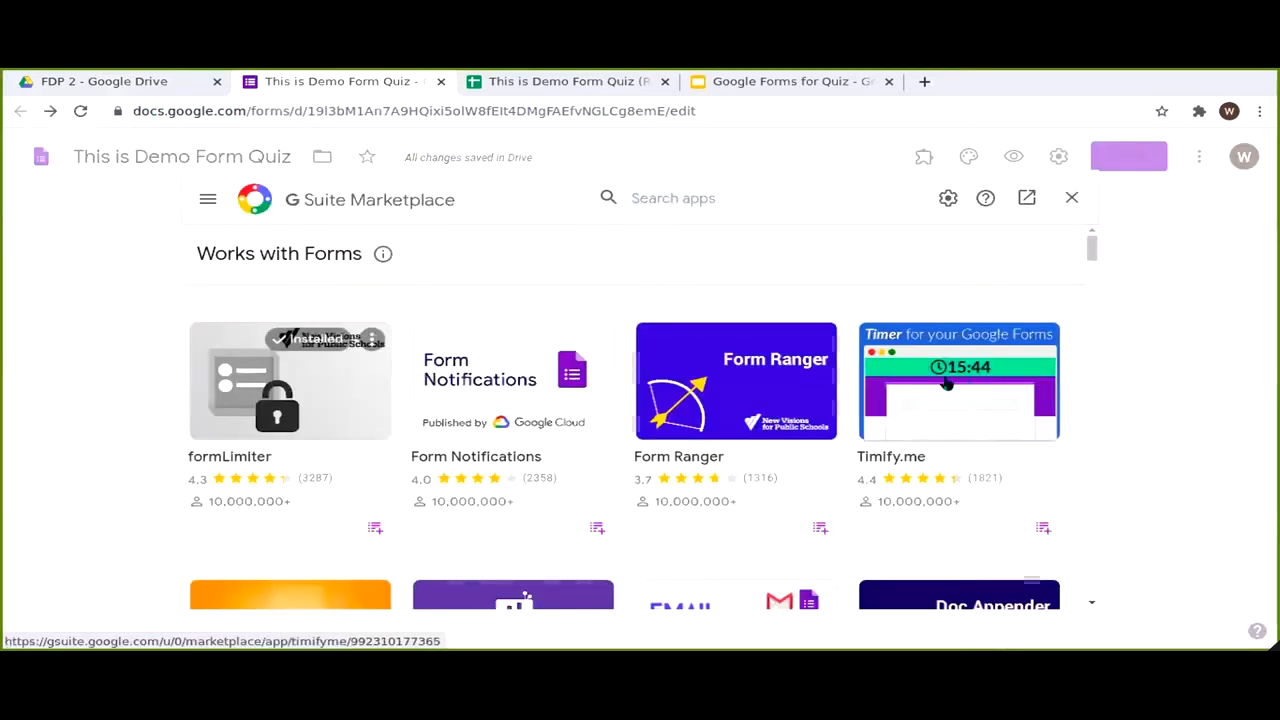
left_click(1006, 414)
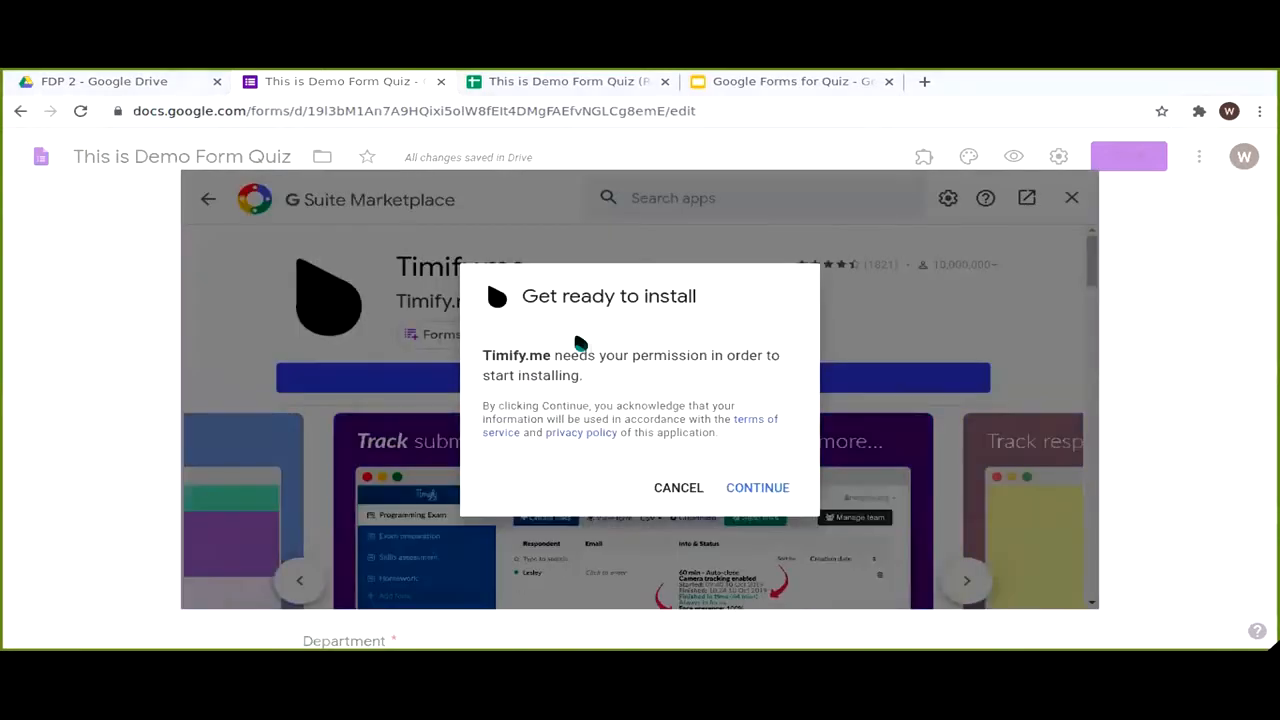
left_click(605, 378)
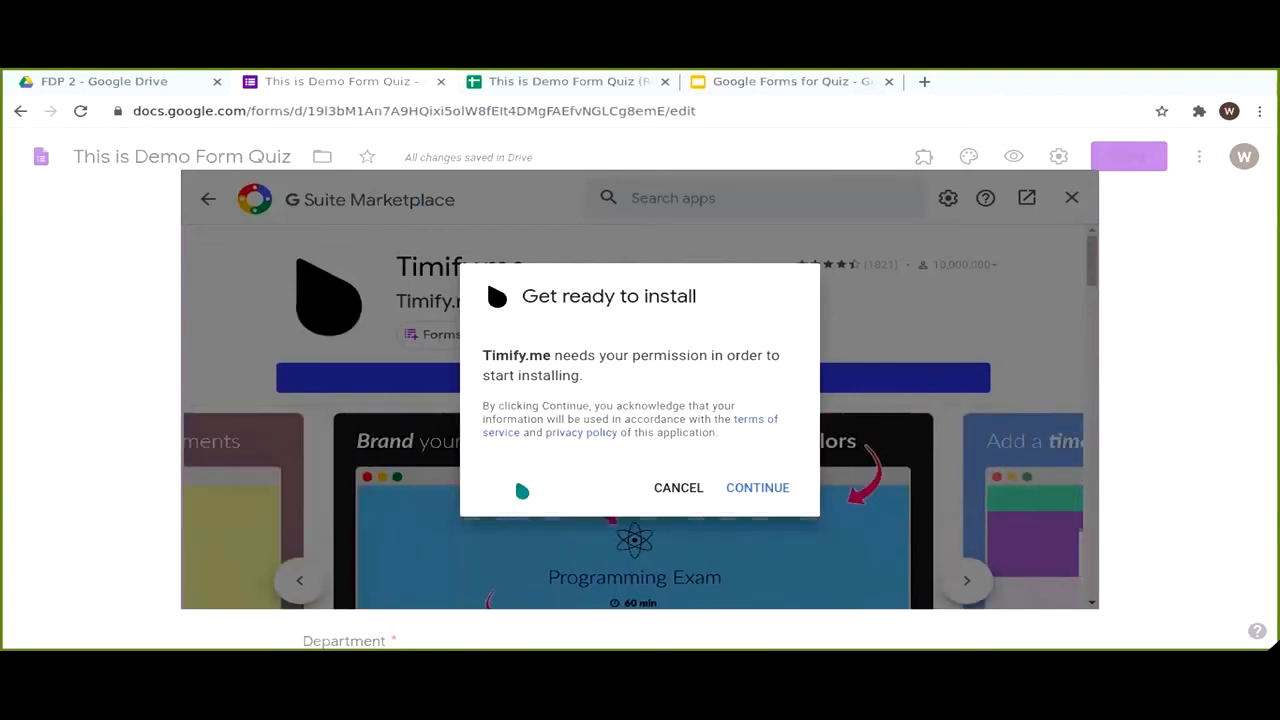
left_click(774, 526)
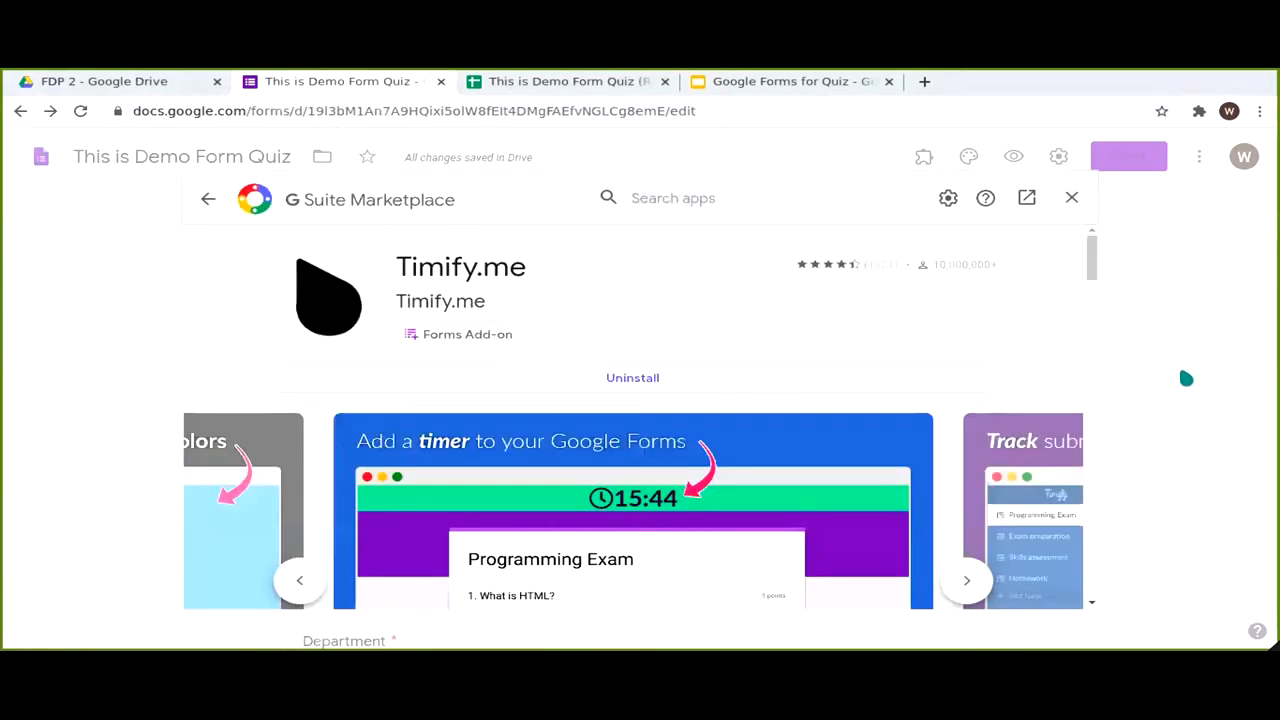
left_click(1072, 198)
scroll(1120, 280, "down", 1)
scroll(947, 282, "up", 1)
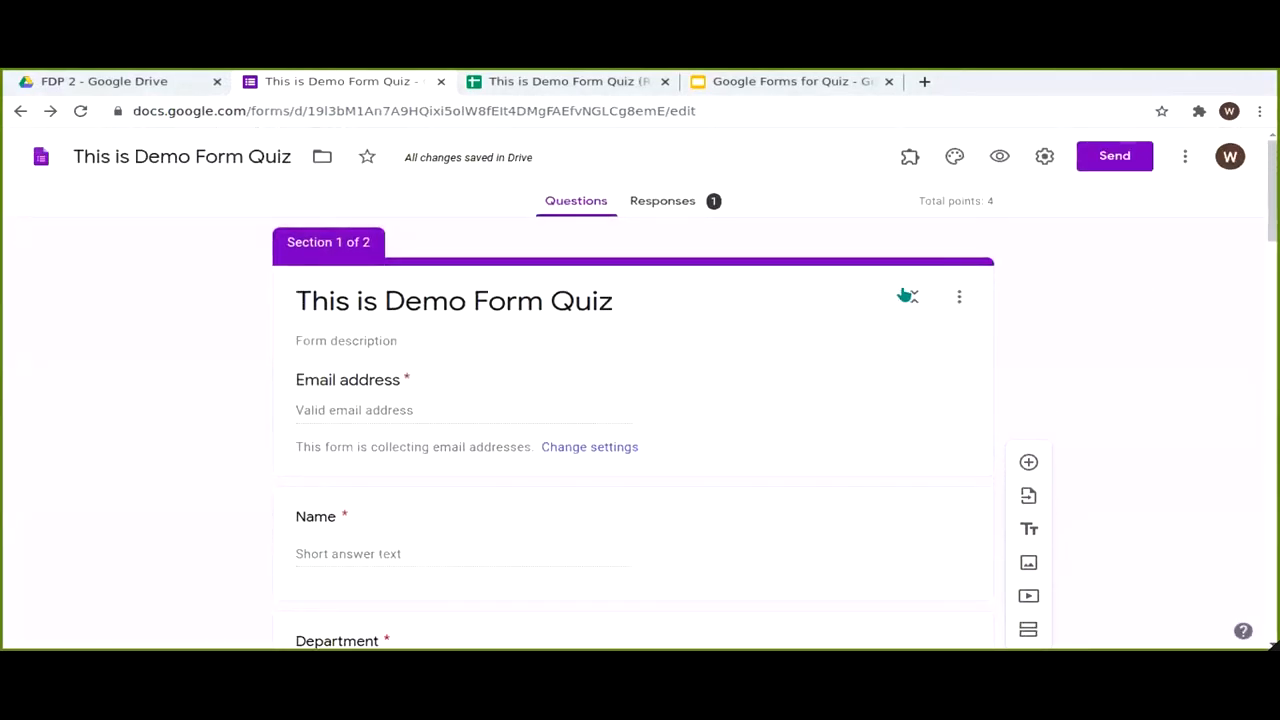
Step: Open Timify.me's configuration panel from Add-ons and enable Timify.me for this form
left_click(910, 157)
left_click(931, 283)
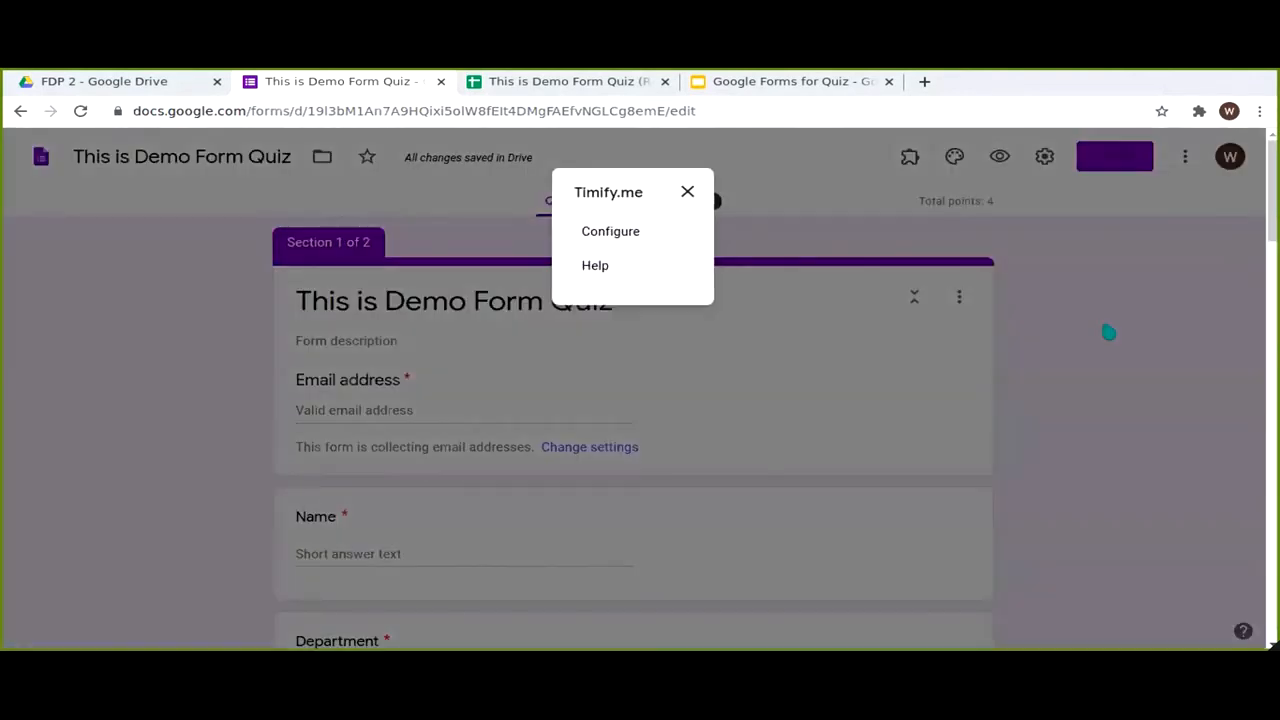
left_click(610, 232)
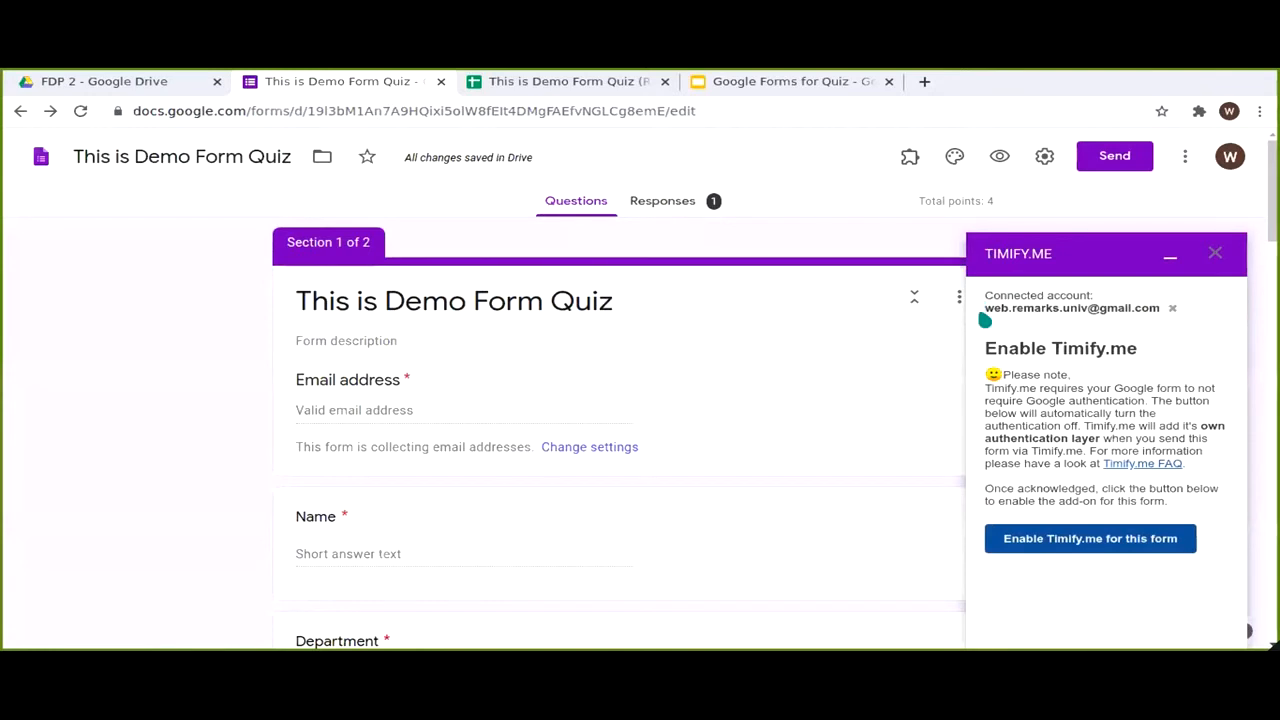
left_click_drag(975, 305, 1142, 308)
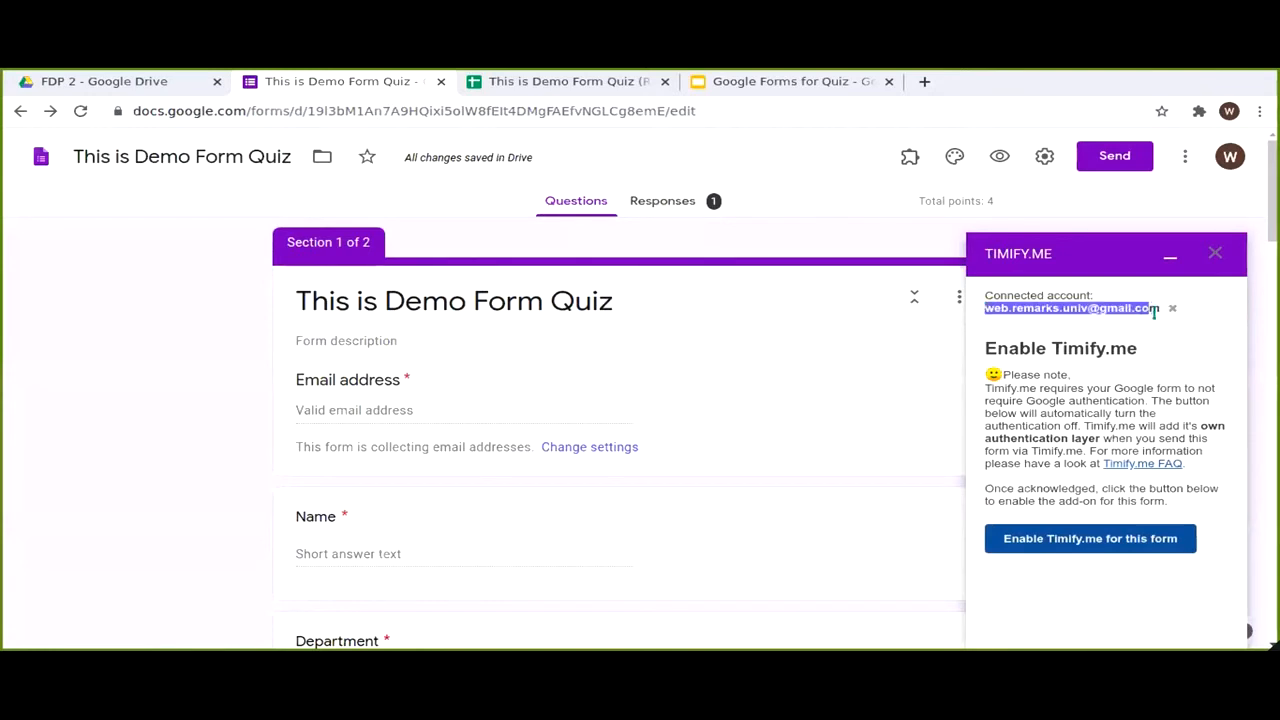
left_click(1137, 541)
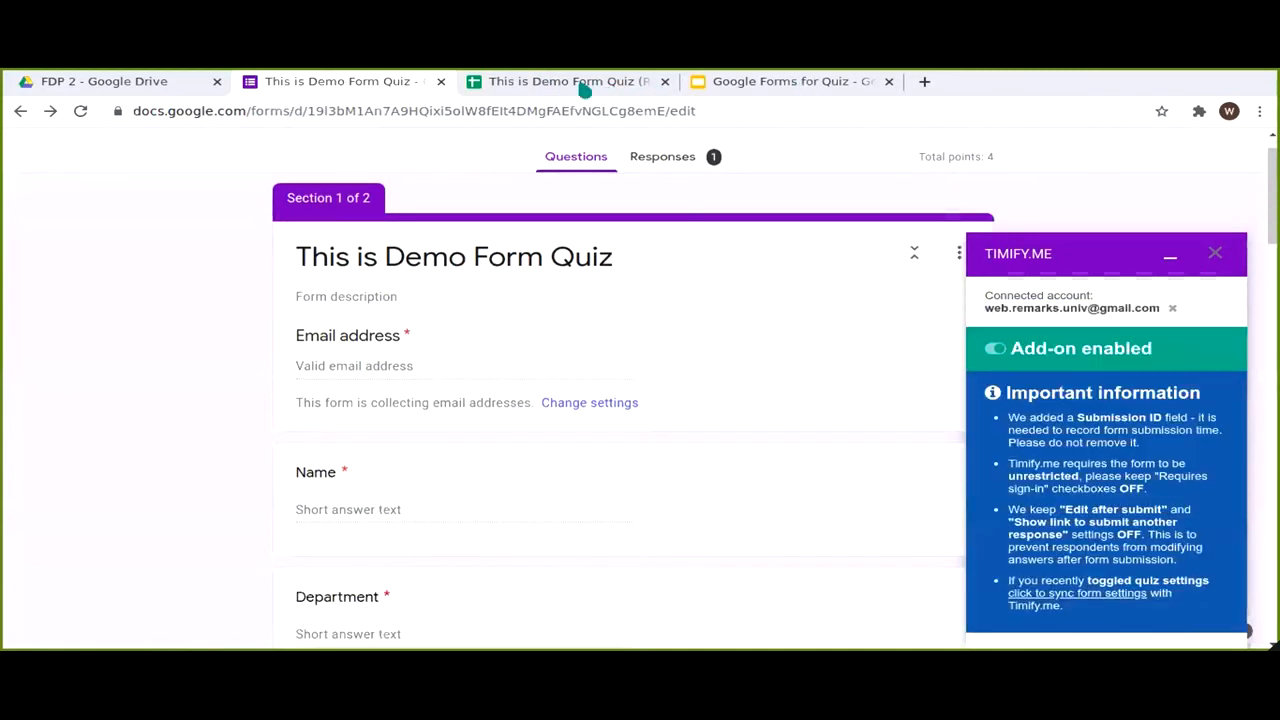
key("ctrl+Tab")
Step: Go to the Timify.me website in a new tab and sign in with Google
left_click(924, 81)
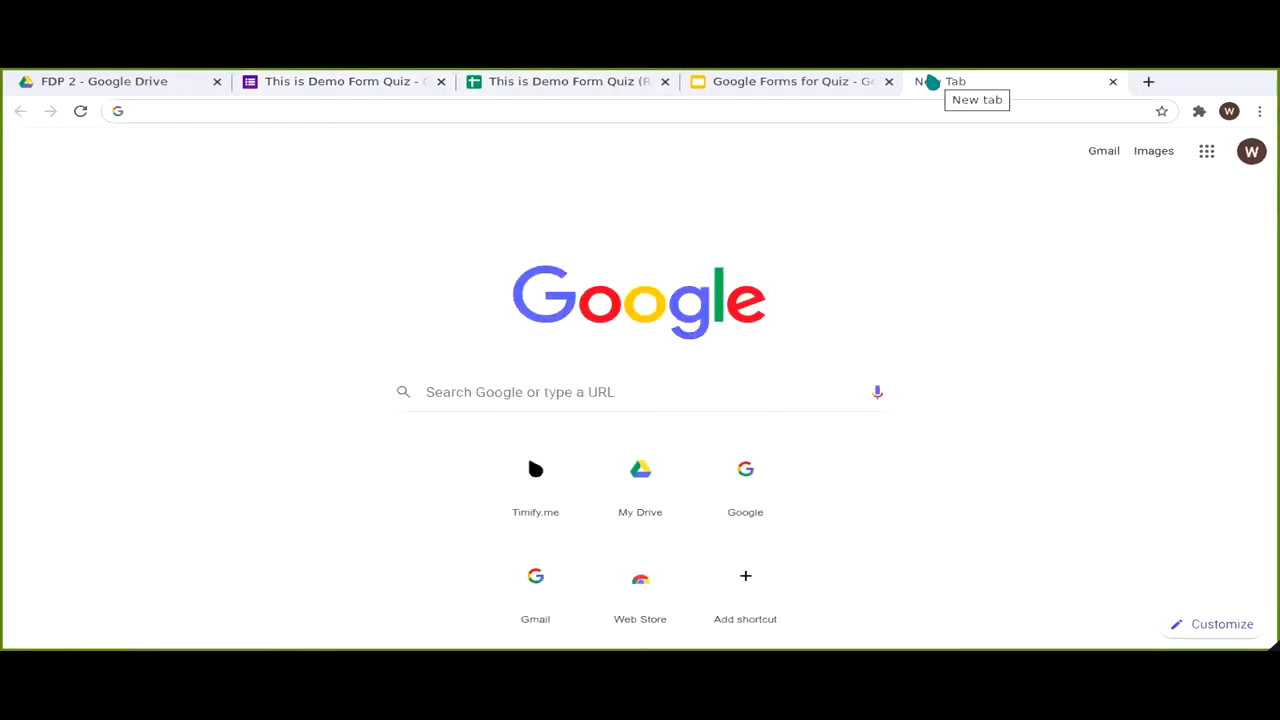
type("ti")
key("Return")
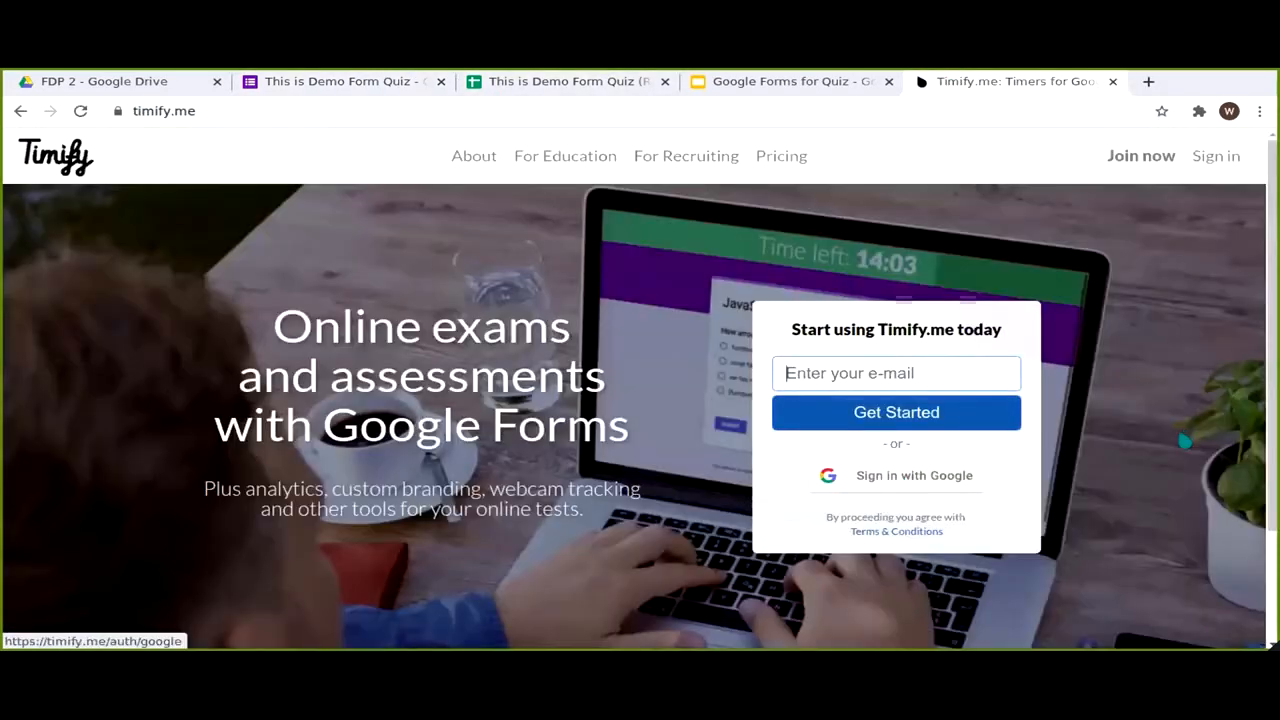
left_click(897, 476)
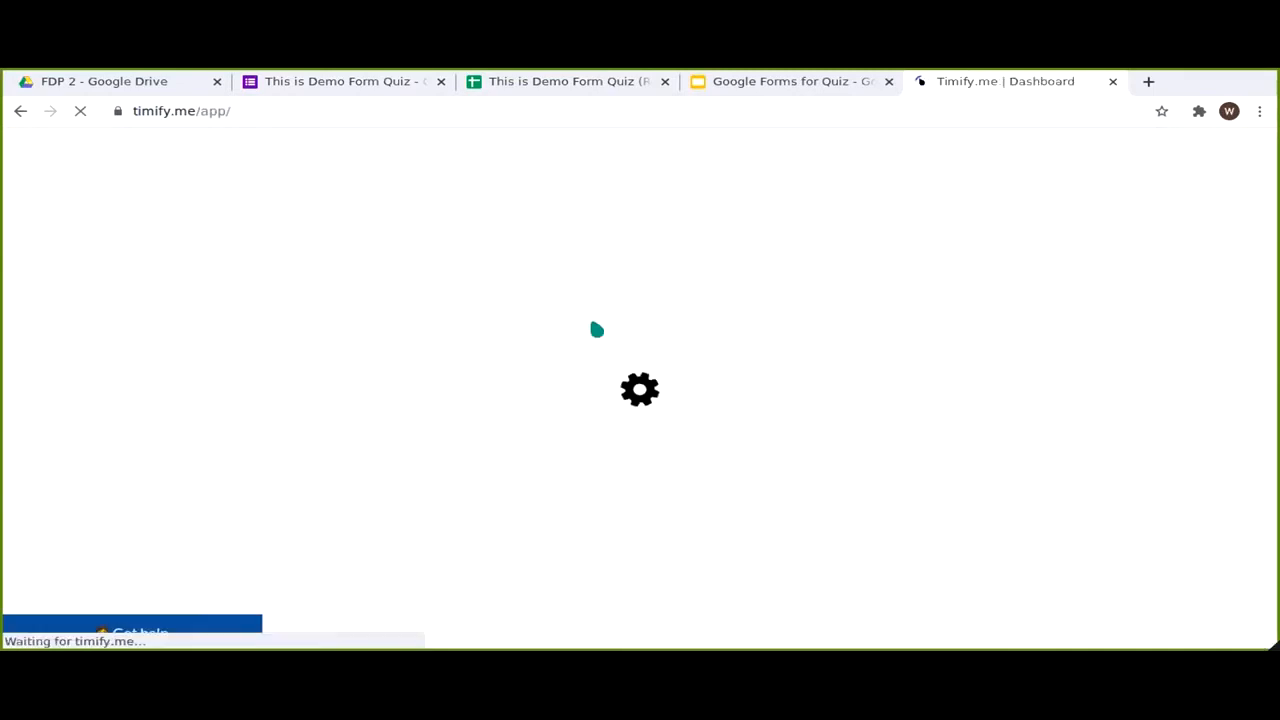
Step: Read through and accept the Timify.me terms and conditions
scroll(630, 350, "down", 10)
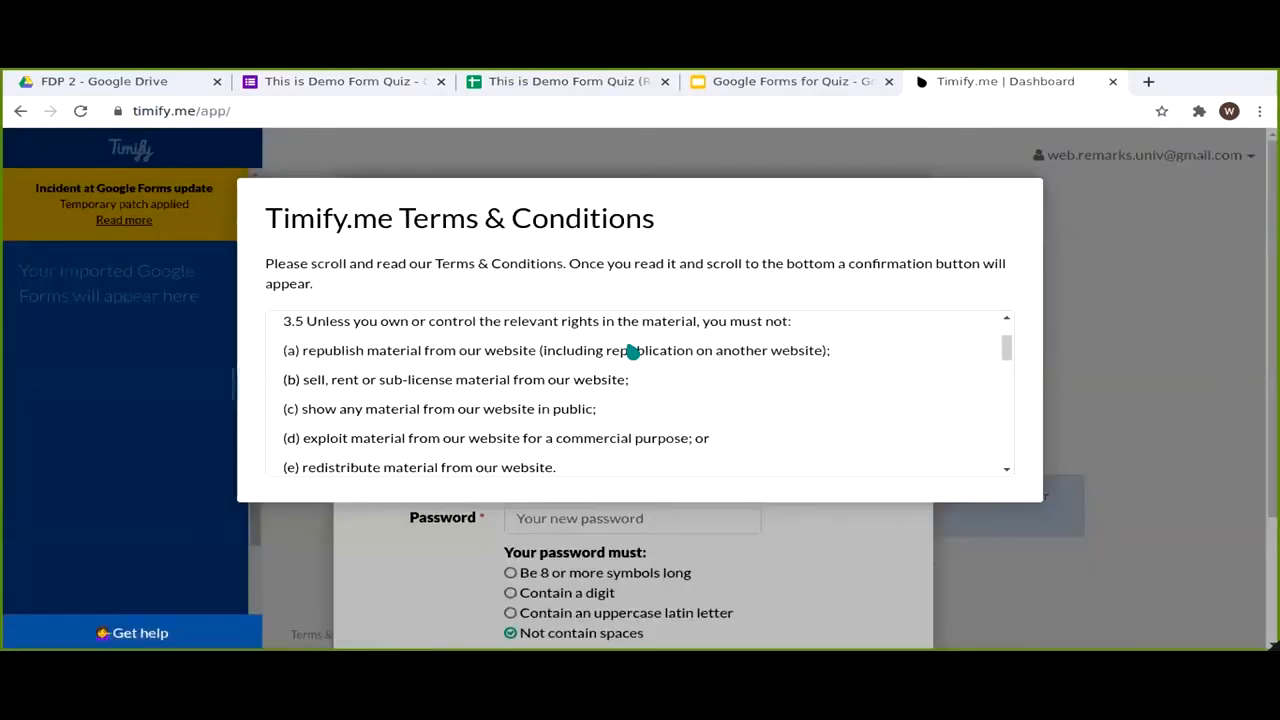
scroll(628, 350, "down", 10)
scroll(623, 354, "down", 10)
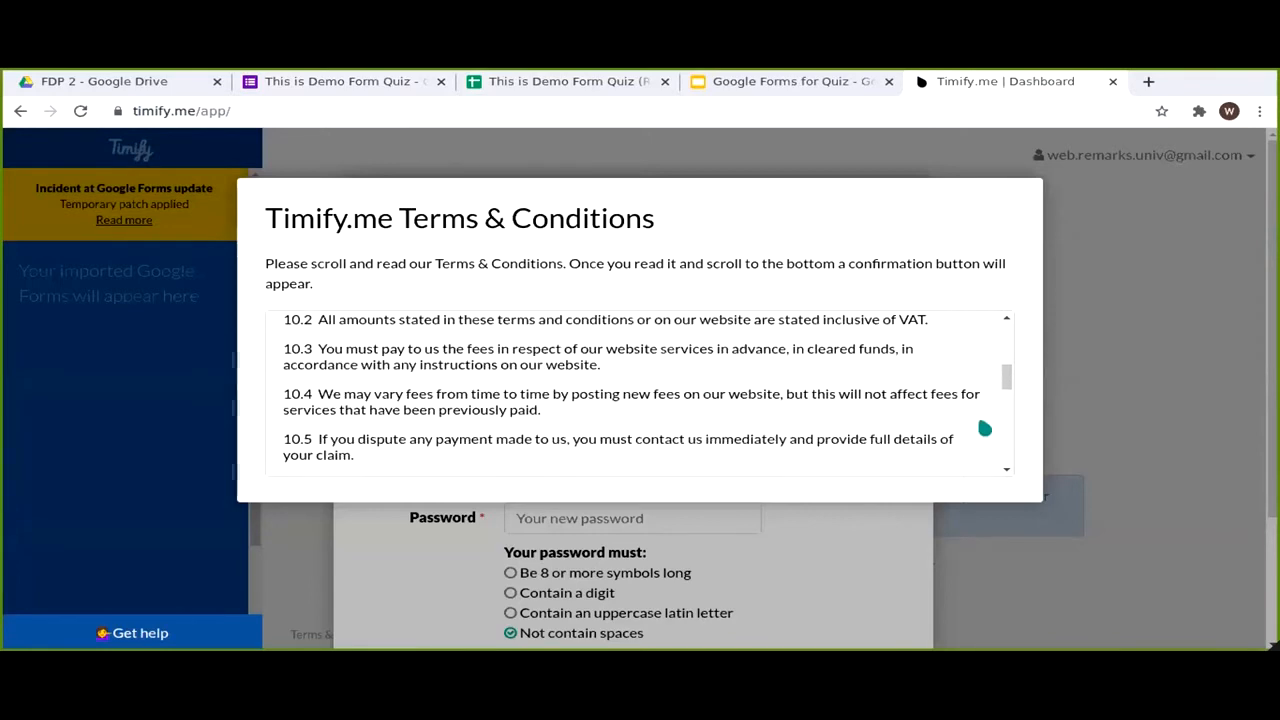
scroll(1004, 462, "down", 5)
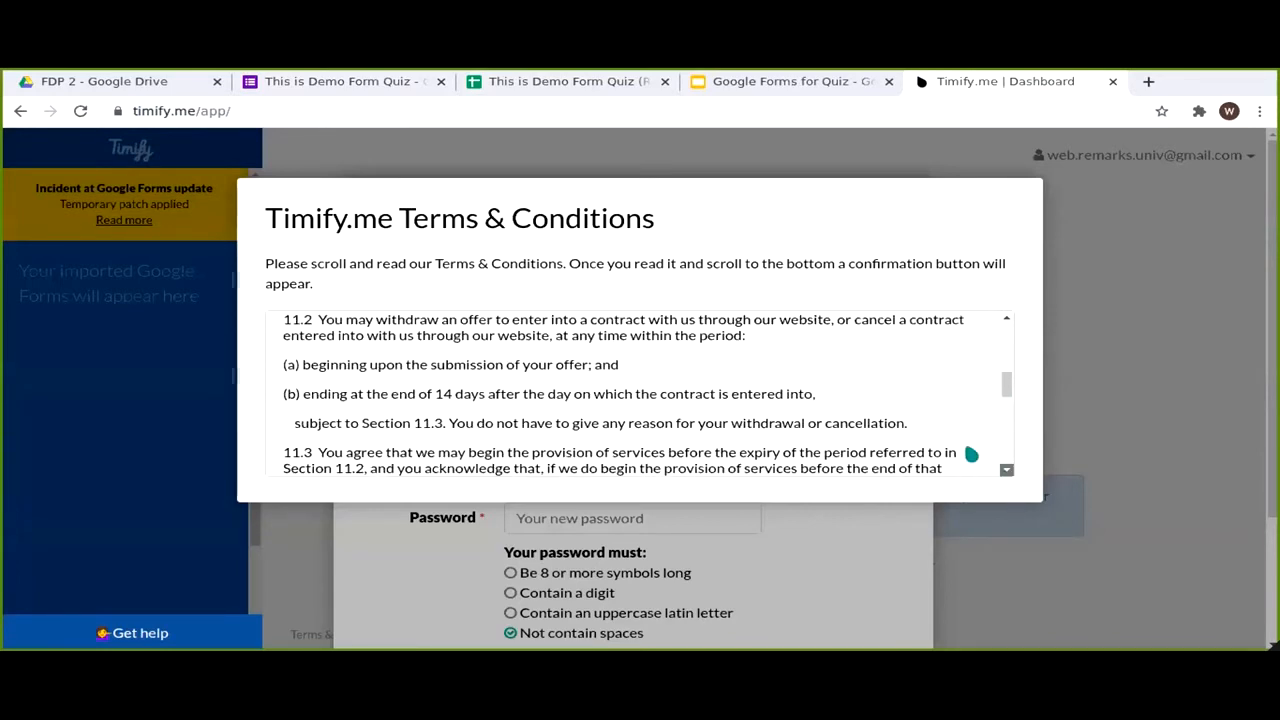
key("ctrl+a")
left_click_drag(1006, 397, 1006, 471)
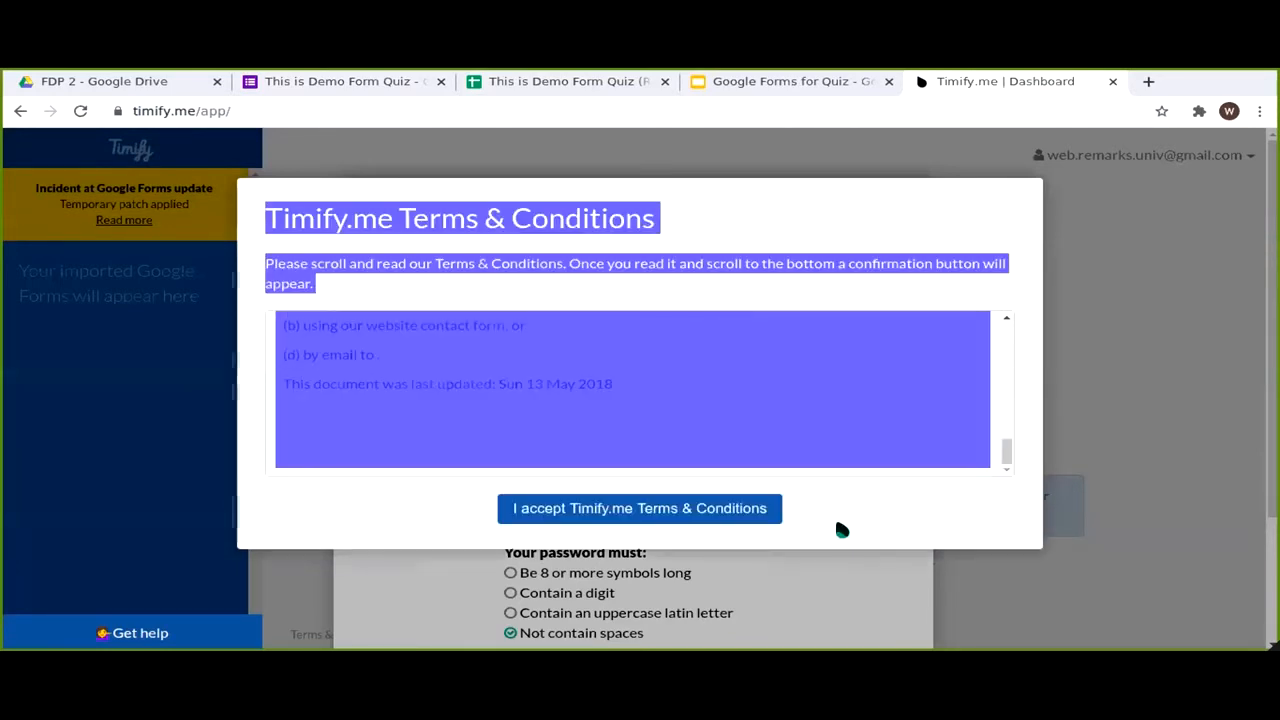
left_click(645, 510)
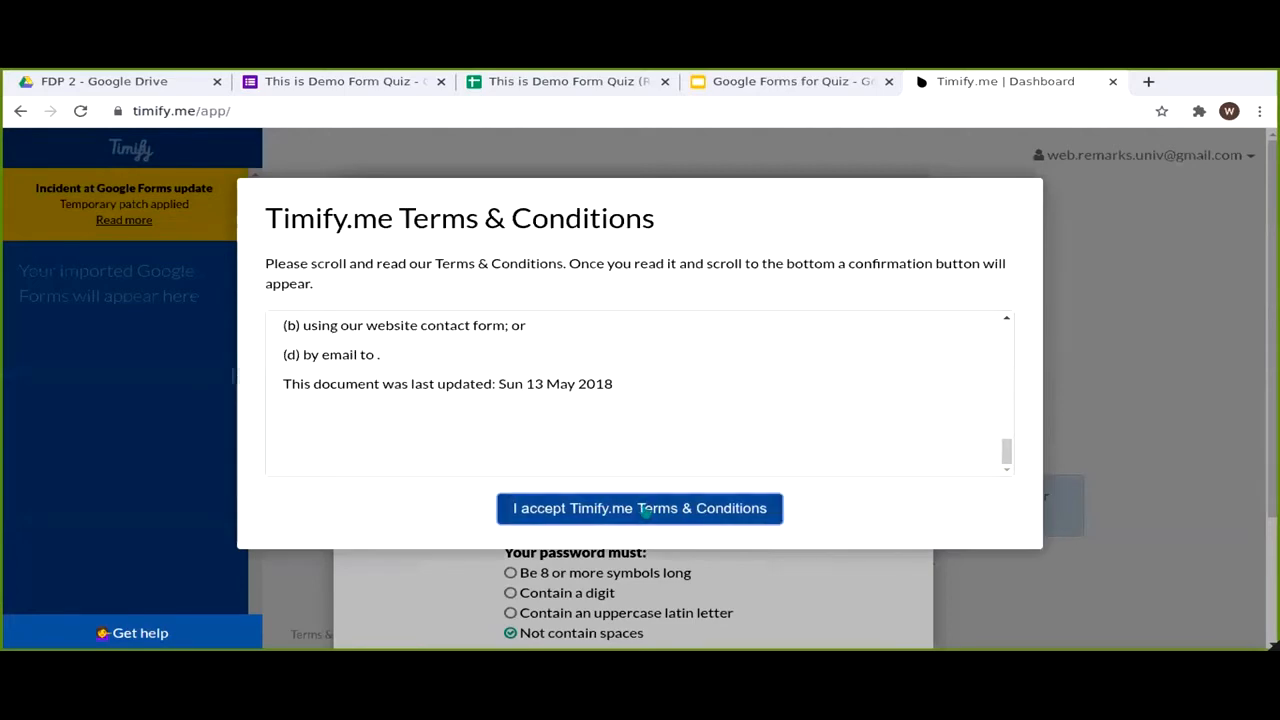
Step: Enter the user's first and last name in the account setup form
scroll(848, 360, "down", 3)
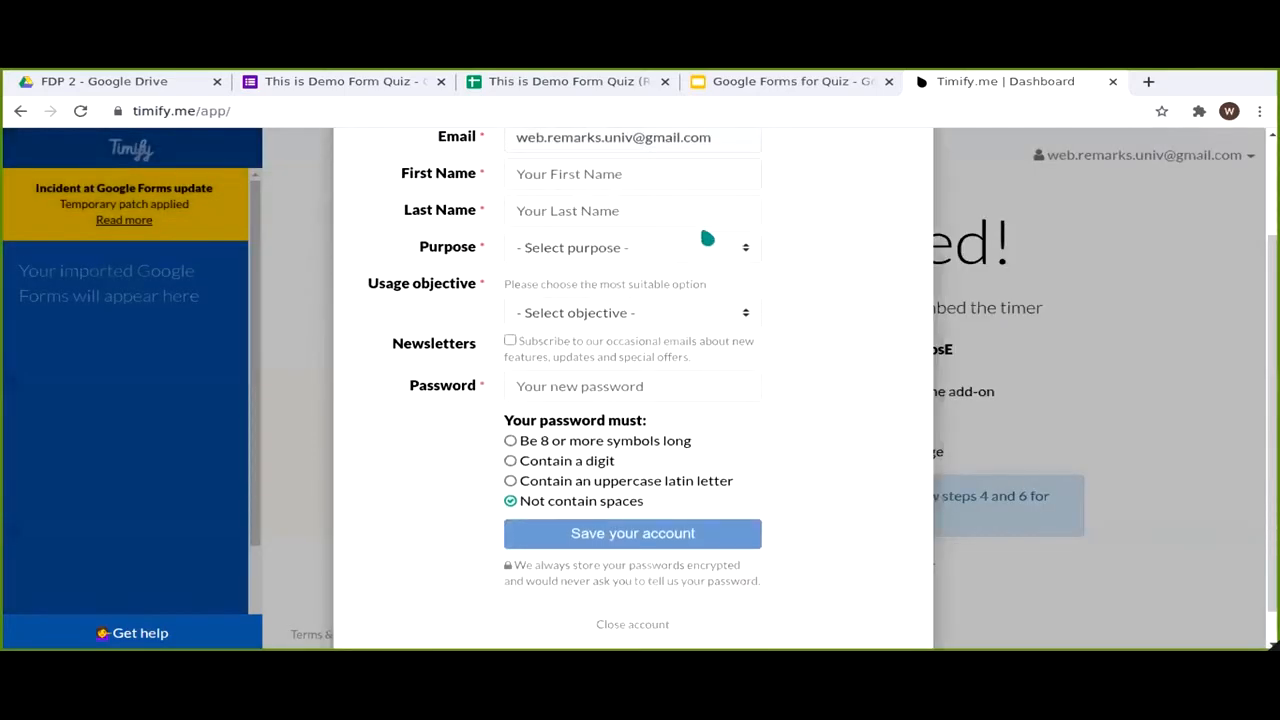
scroll(685, 220, "up", 2)
left_click(630, 256)
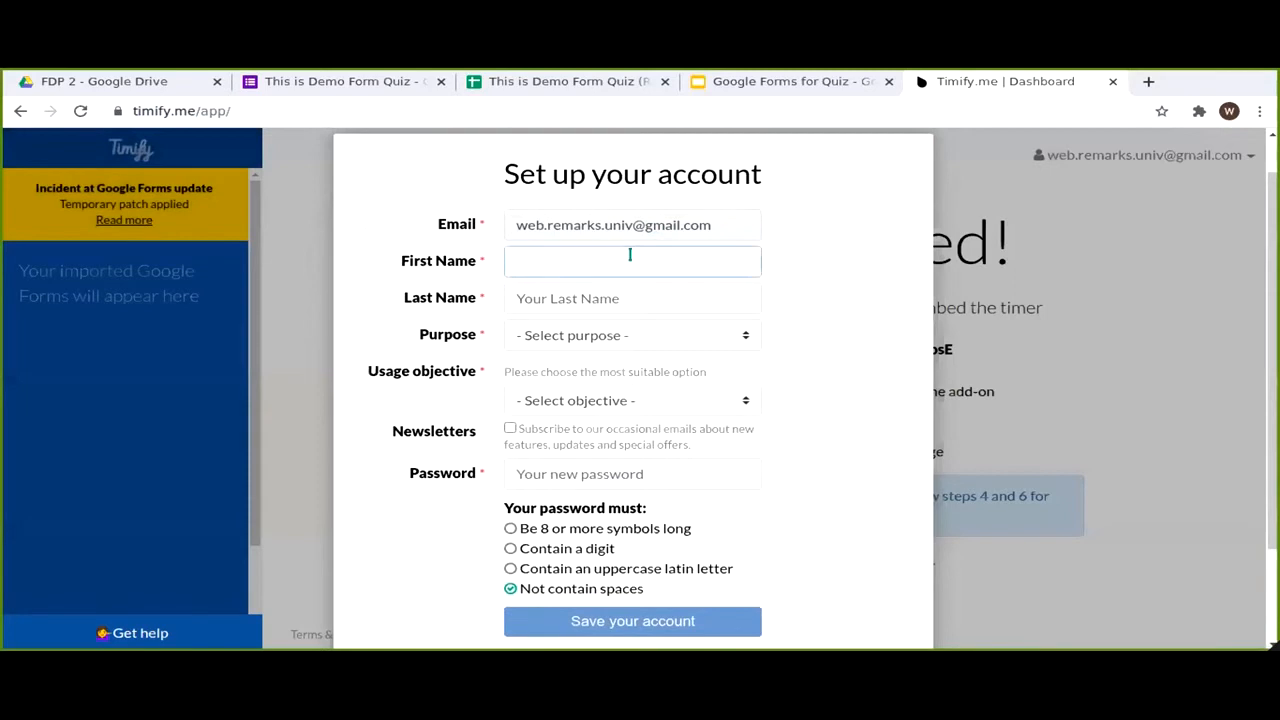
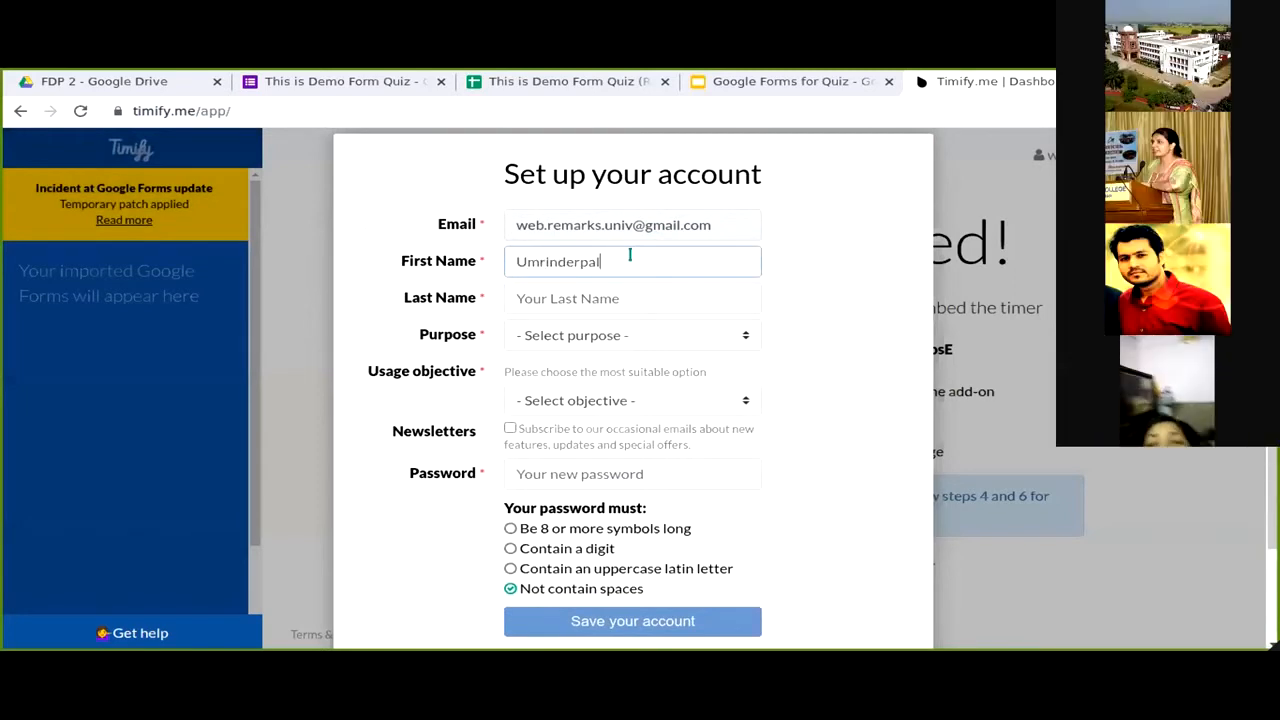
key("Tab")
Step: Set Purpose to Personal and Usage objective to Education, then save the account
key("Tab")
key("space")
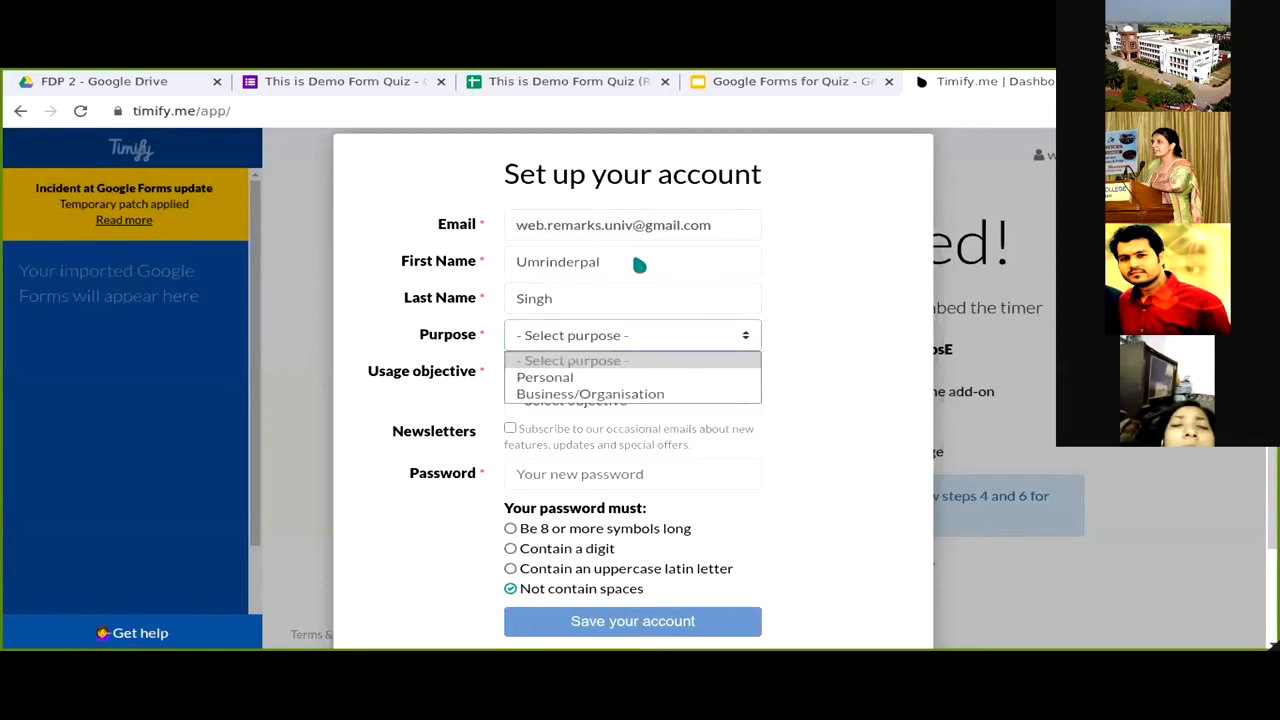
key("Down")
key("Return")
key("Tab")
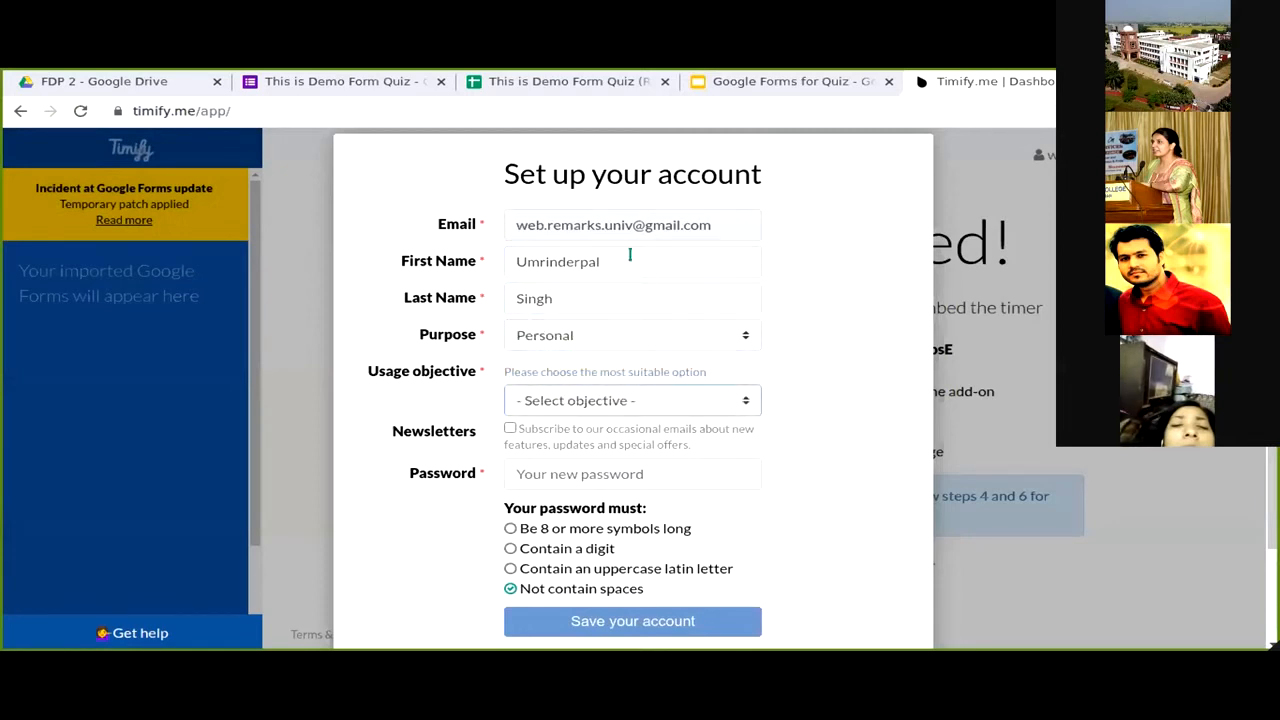
key("space")
key("Down")
key("Down")
key("Return")
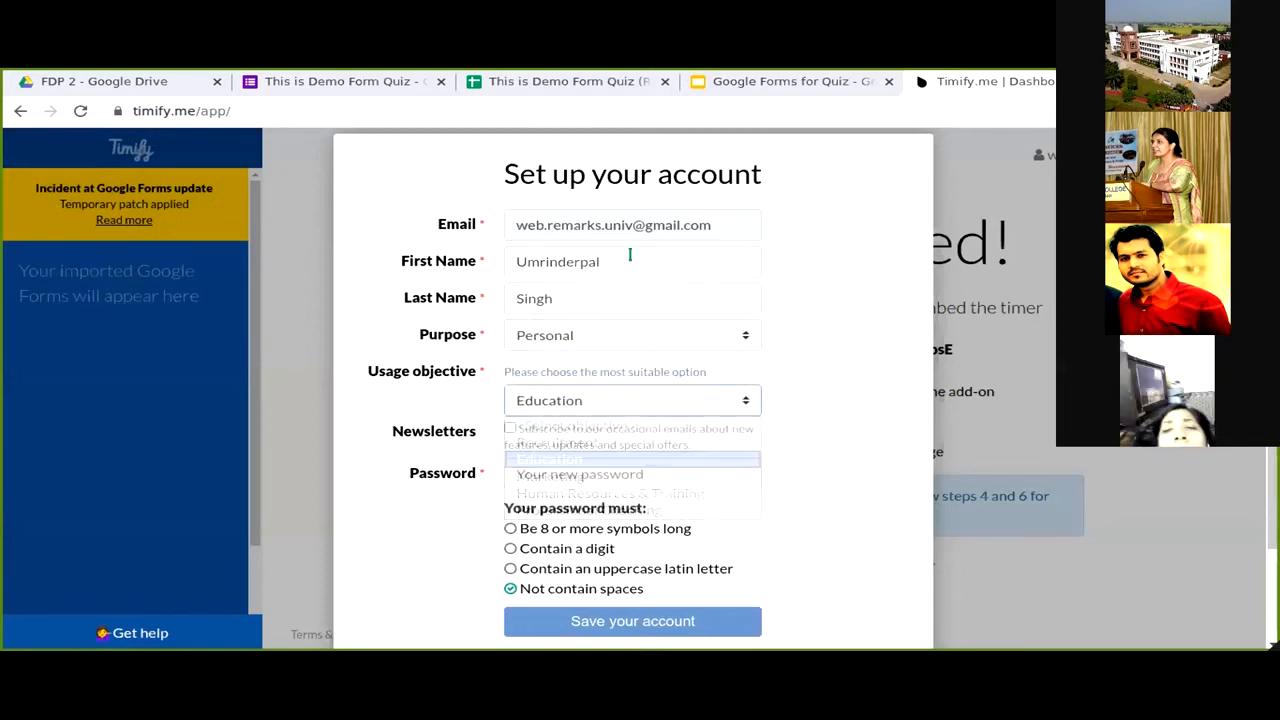
left_click(735, 476)
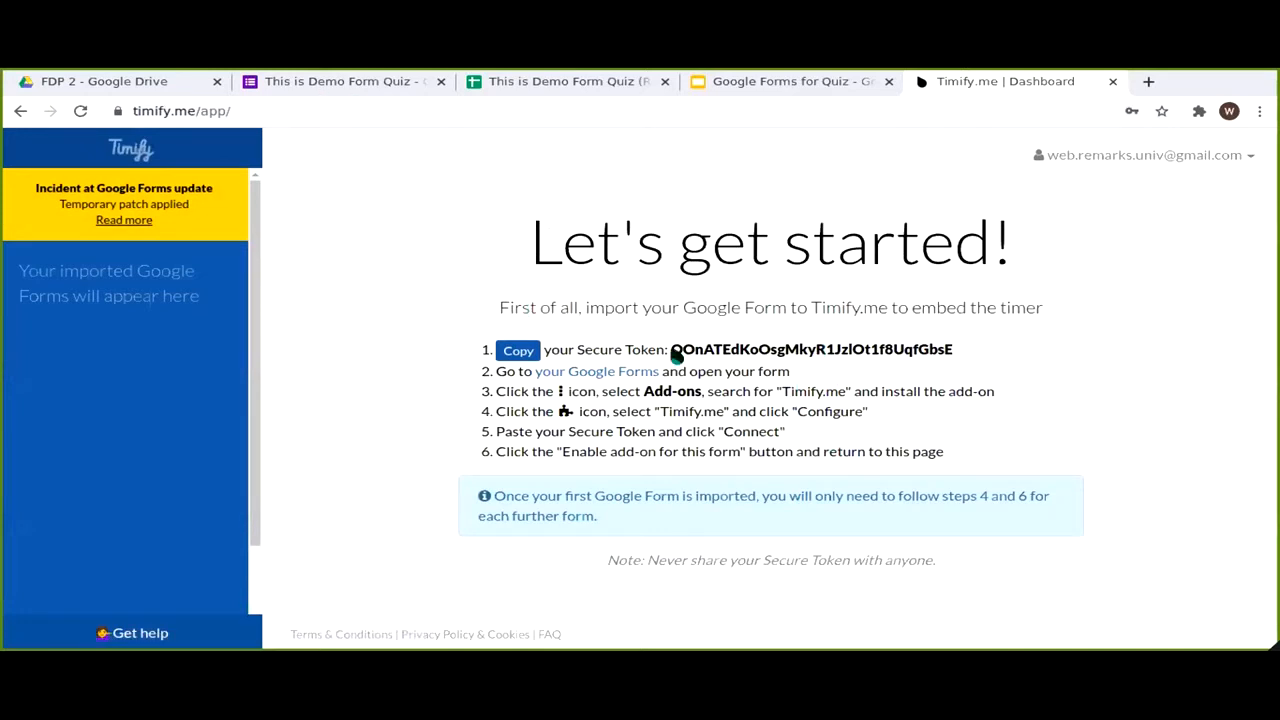
Step: Copy the Timify.me secure token and return to the This is Demo Form Quiz tab
double_click(733, 349)
key("ctrl+c")
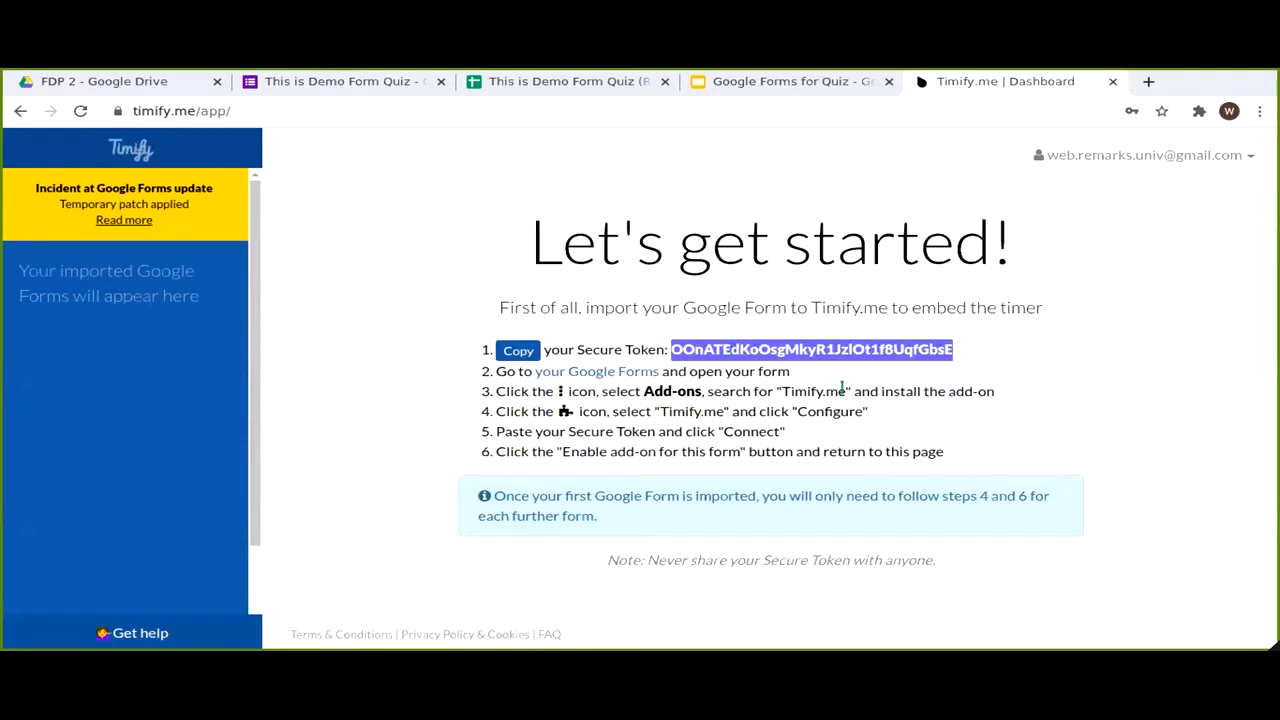
left_click(358, 90)
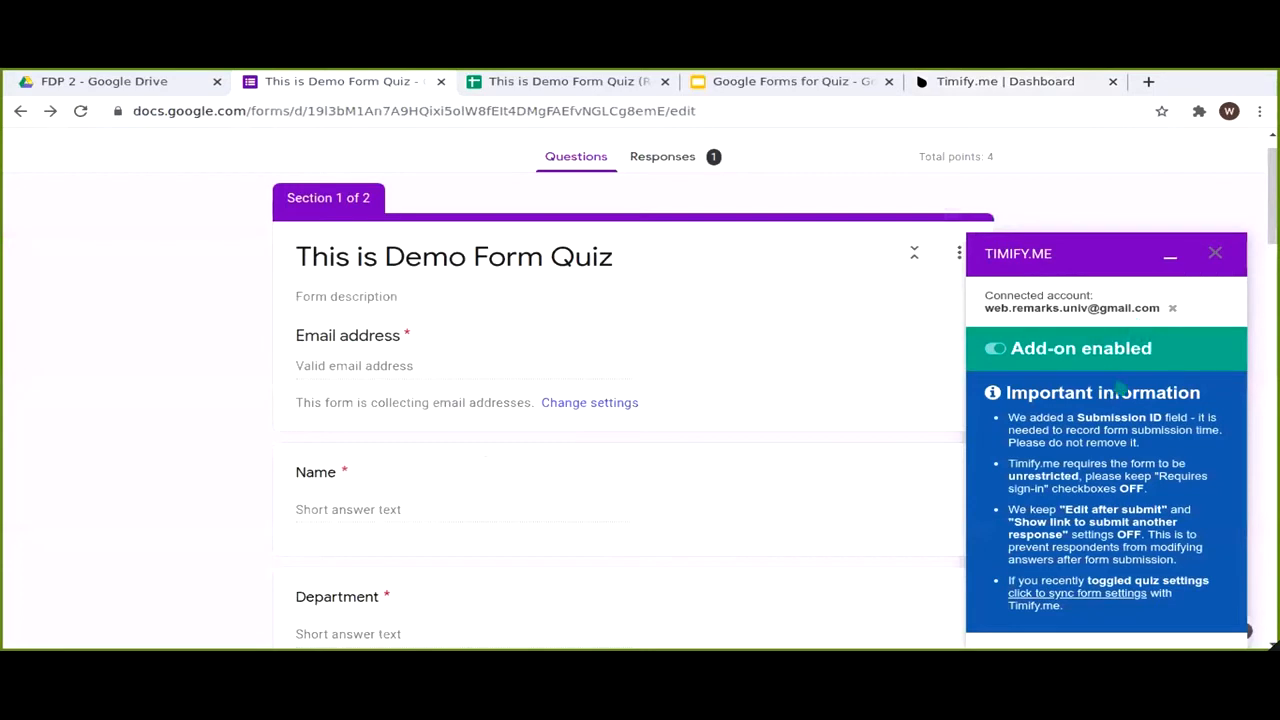
Step: Disconnect the old account, connect Timify.me with the pasted secure token, and enable it for this form
left_click(991, 355)
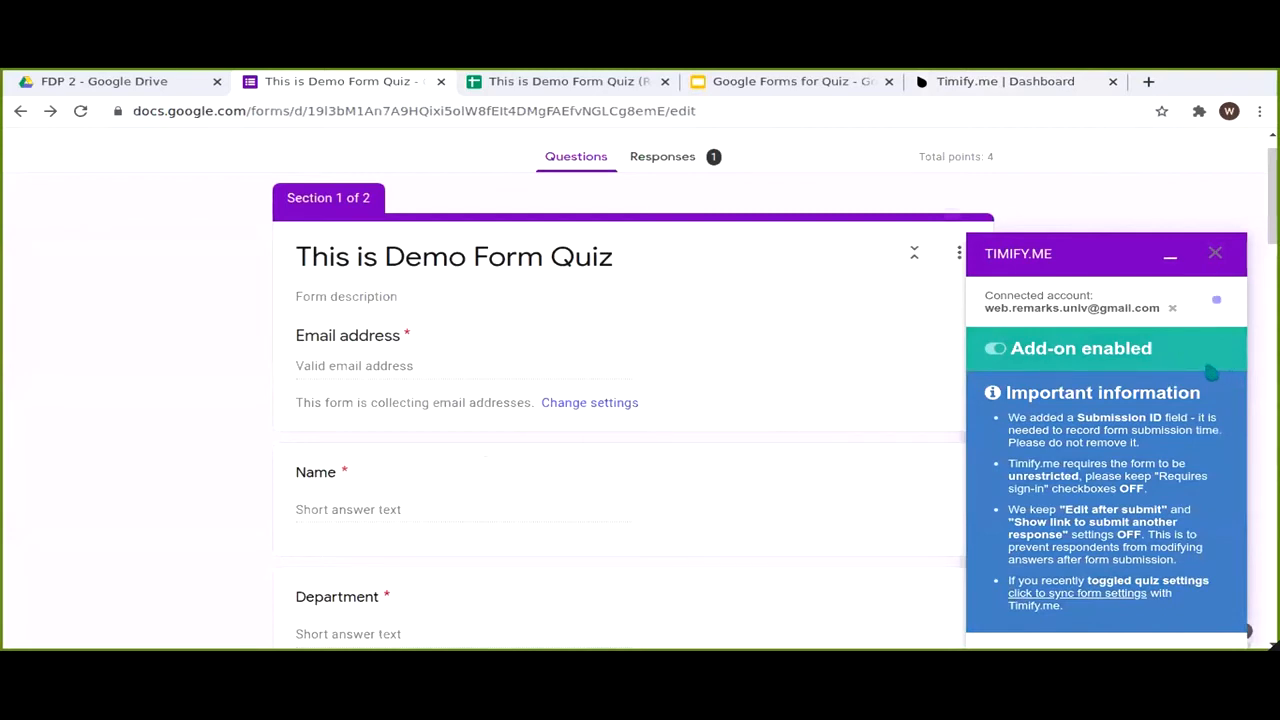
left_click(1172, 308)
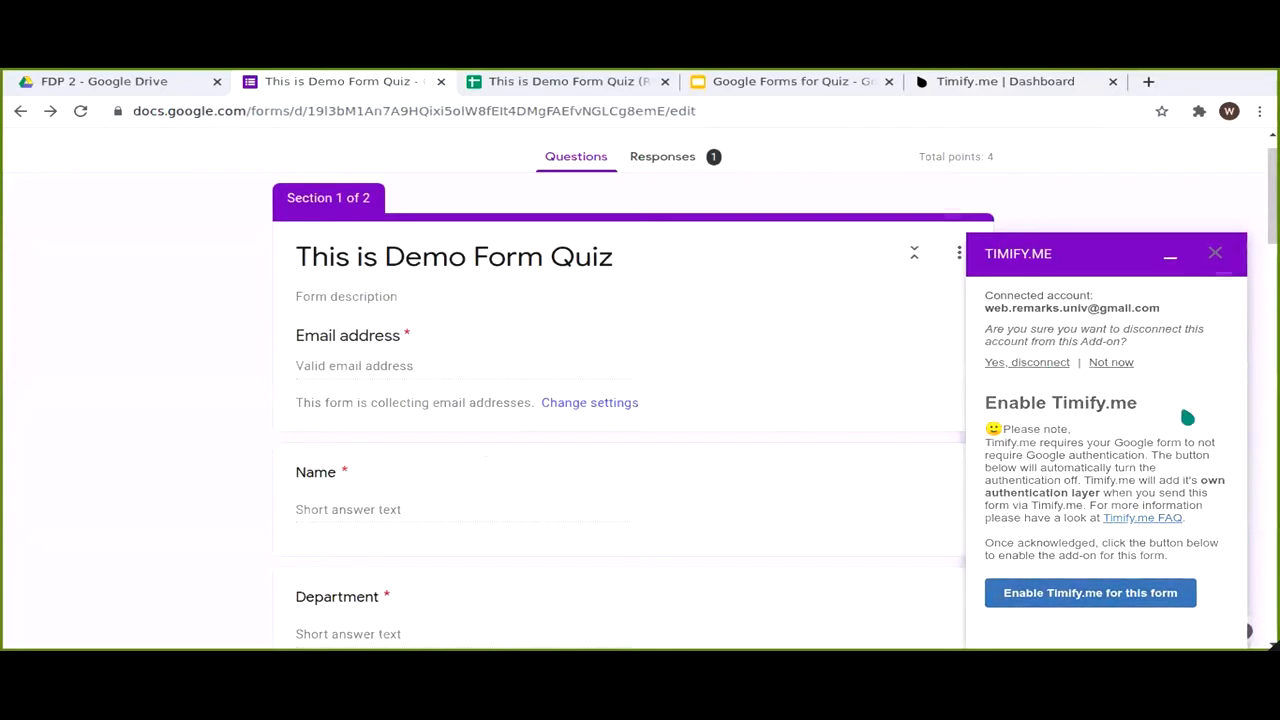
left_click(1095, 331)
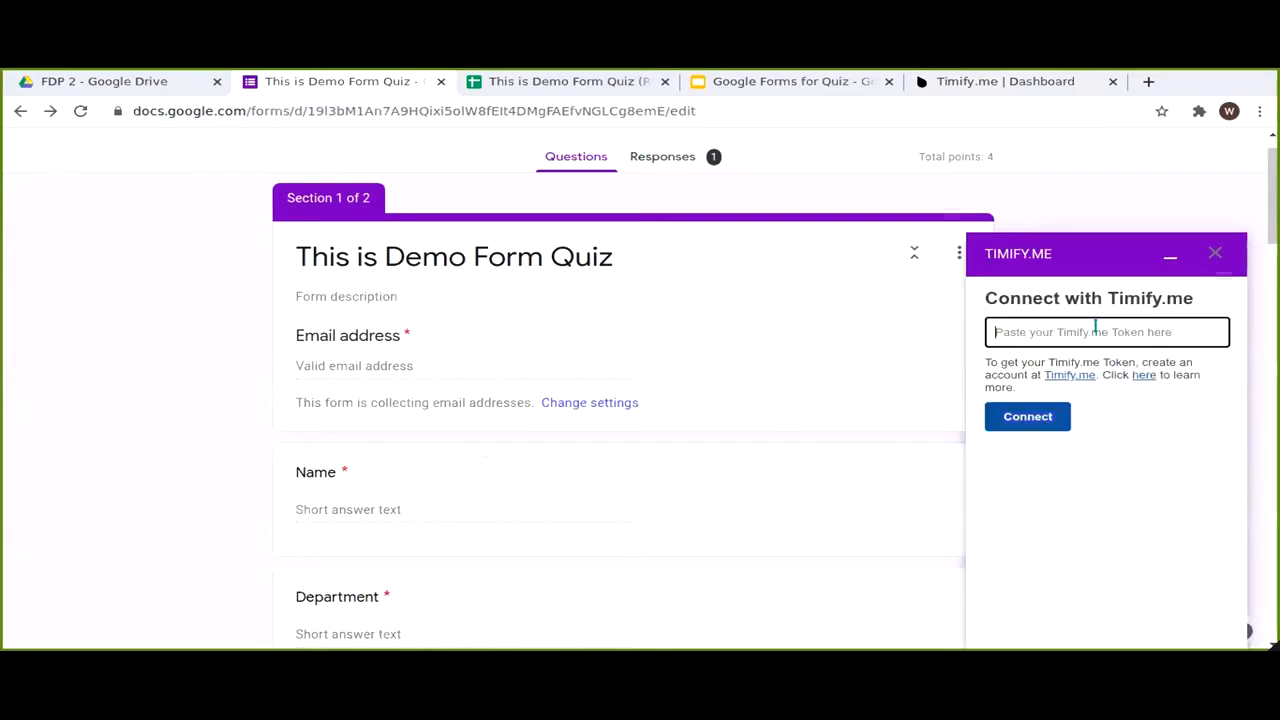
key("ctrl+v")
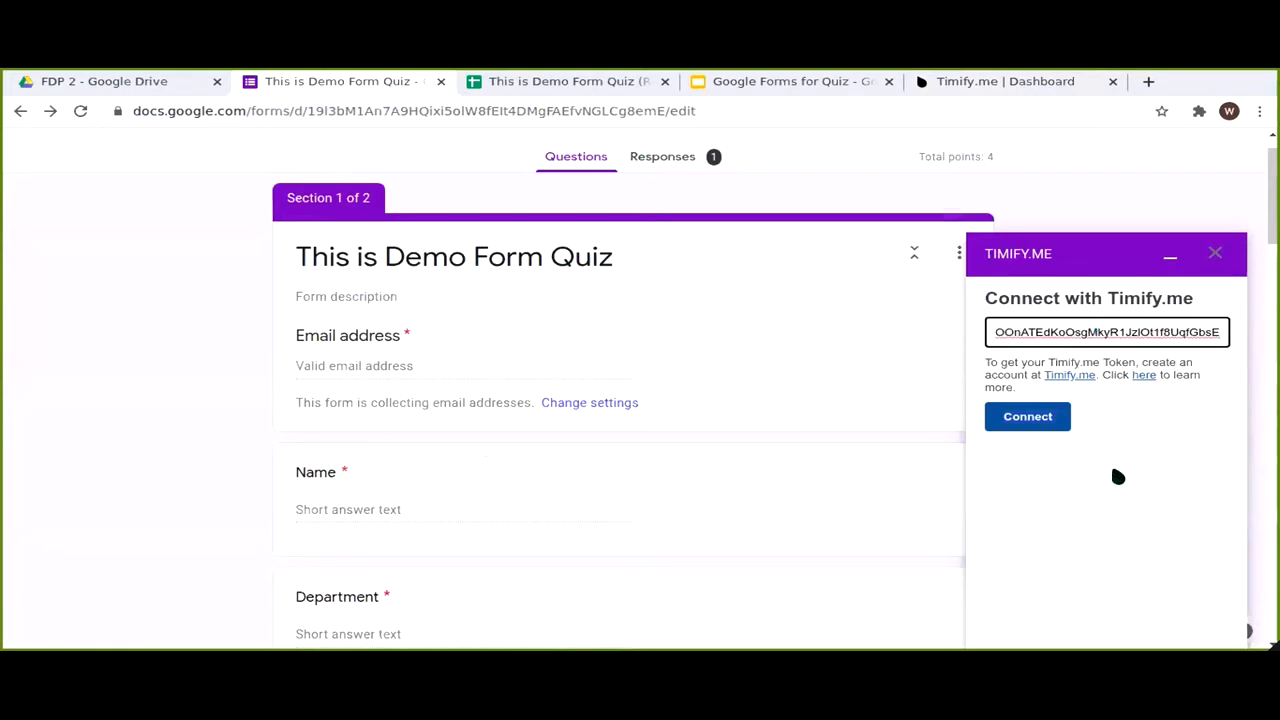
left_click(1060, 424)
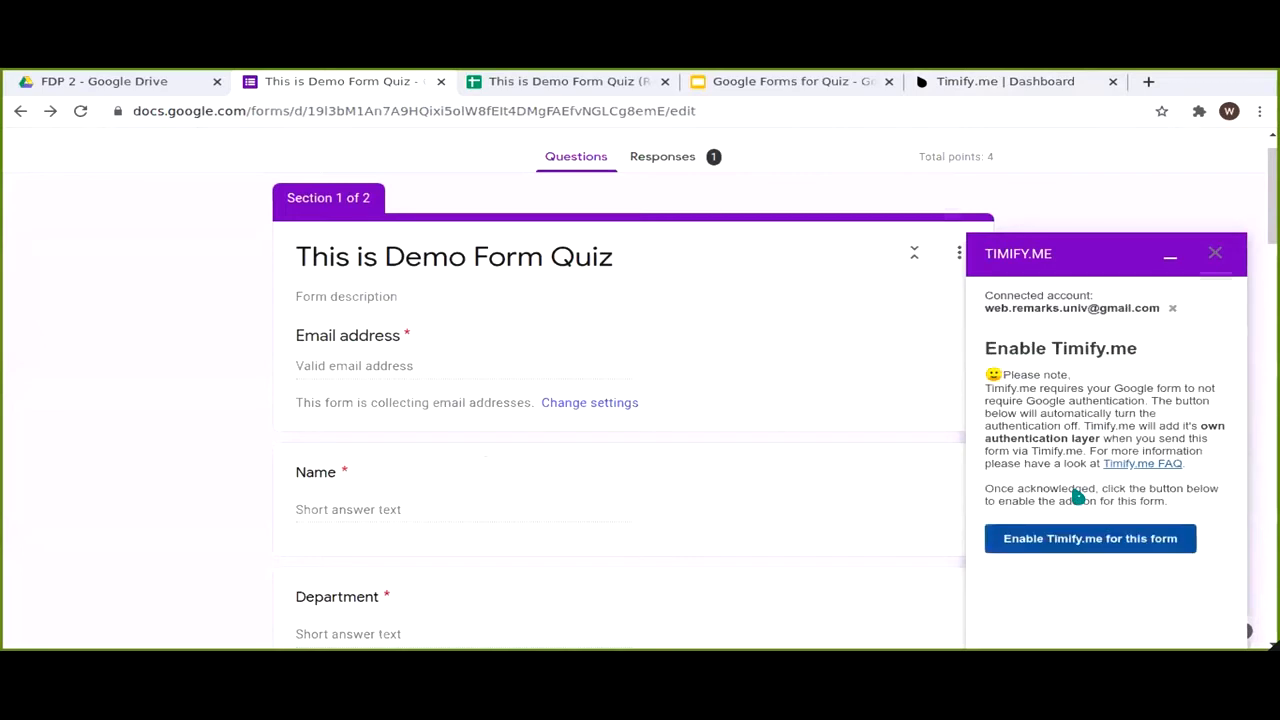
left_click(1079, 545)
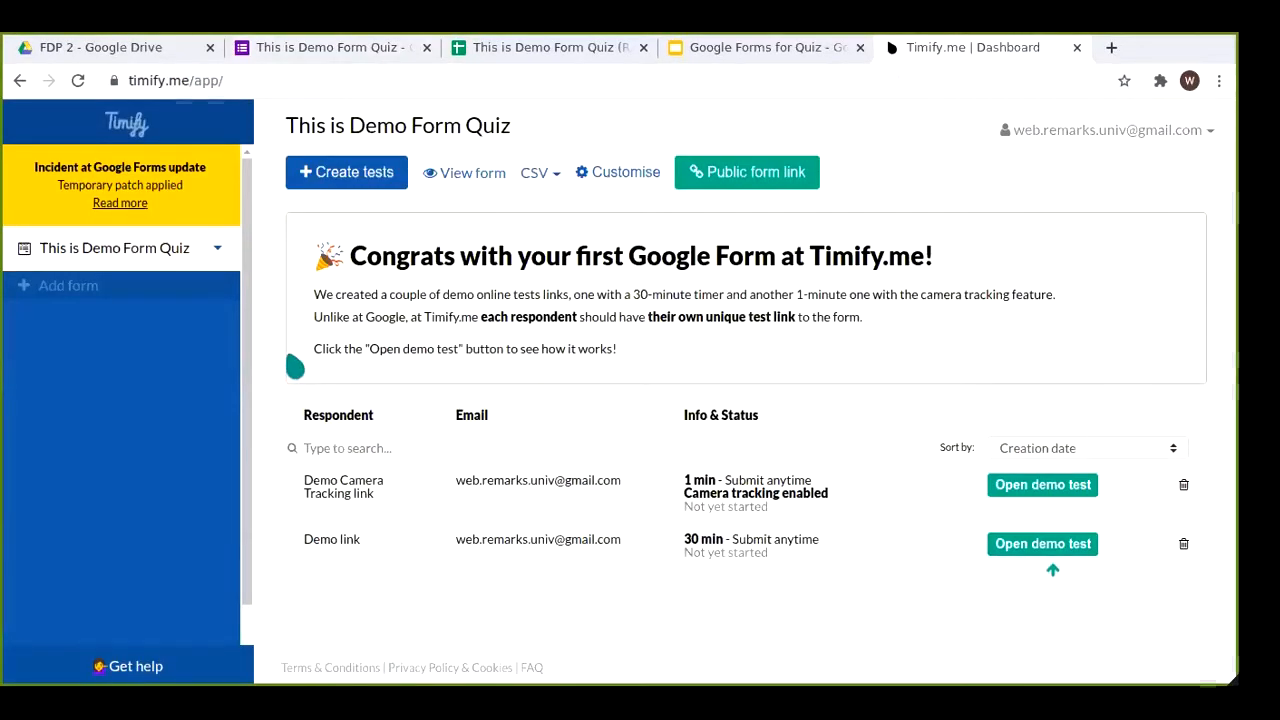
Step: Start creating tests for the quiz on the Timify.me dashboard and add the respondent's e-mail
left_click(335, 50)
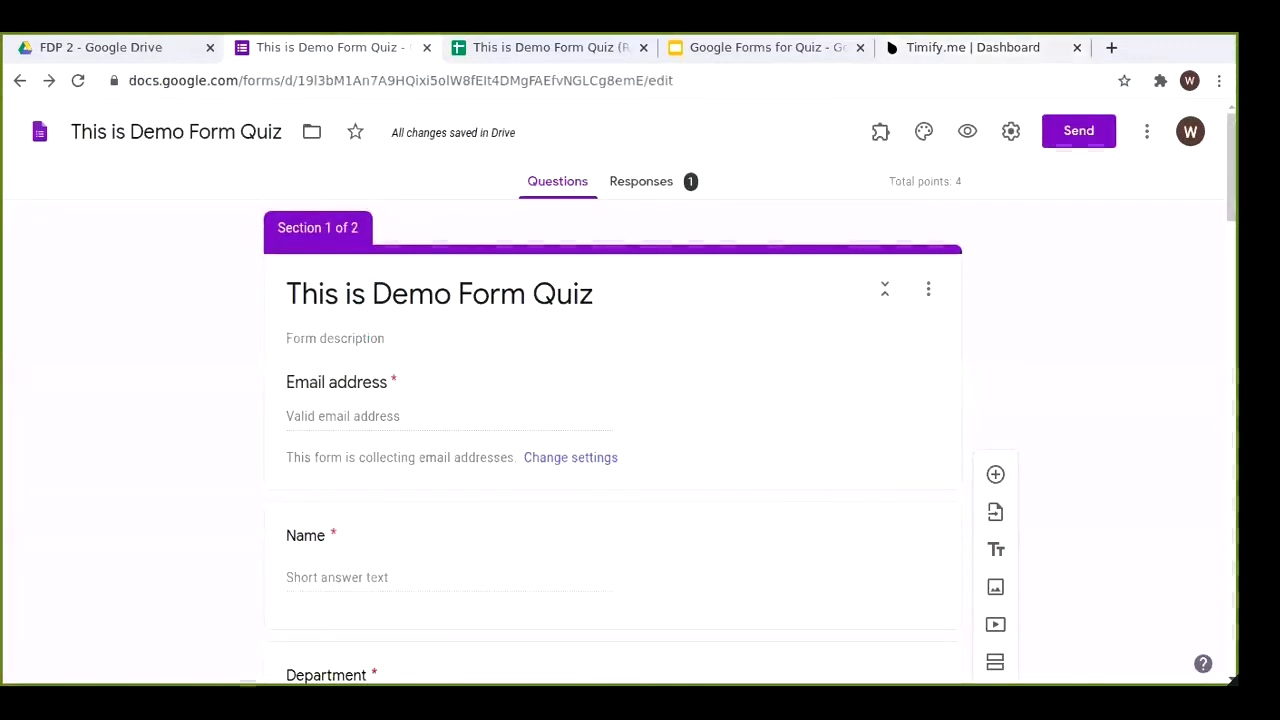
left_click(975, 52)
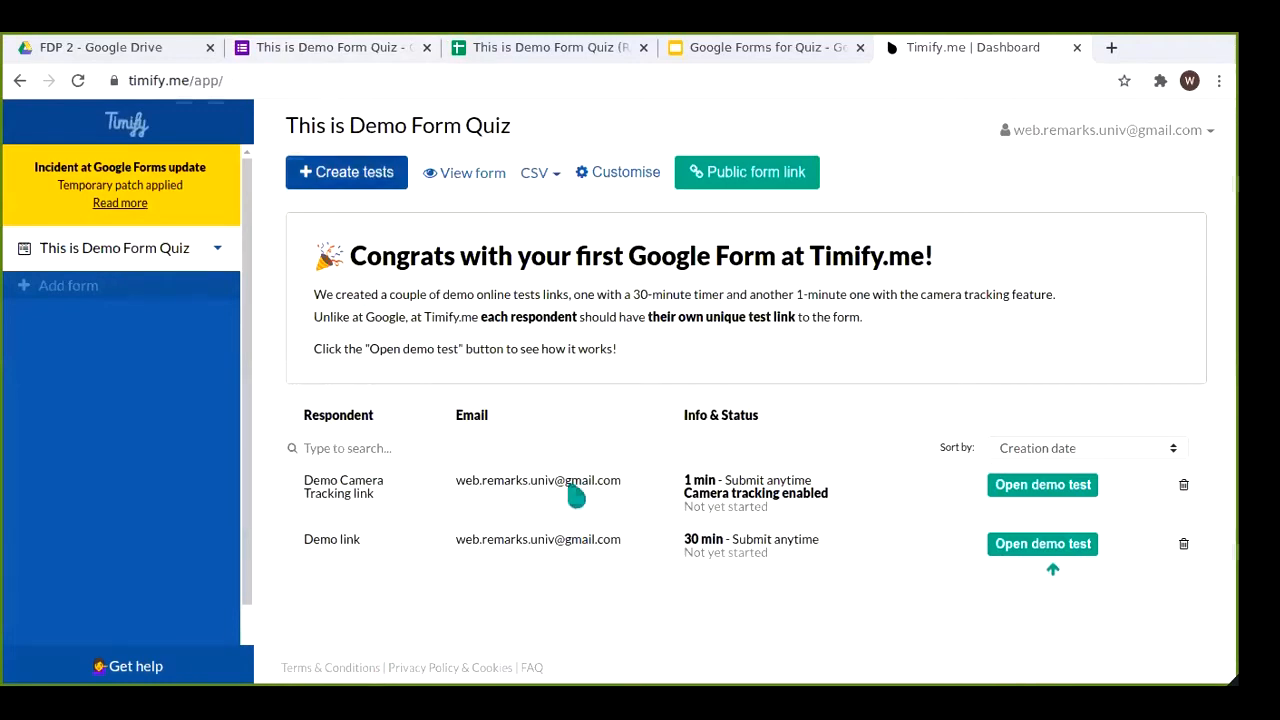
left_click(348, 180)
left_click(441, 335)
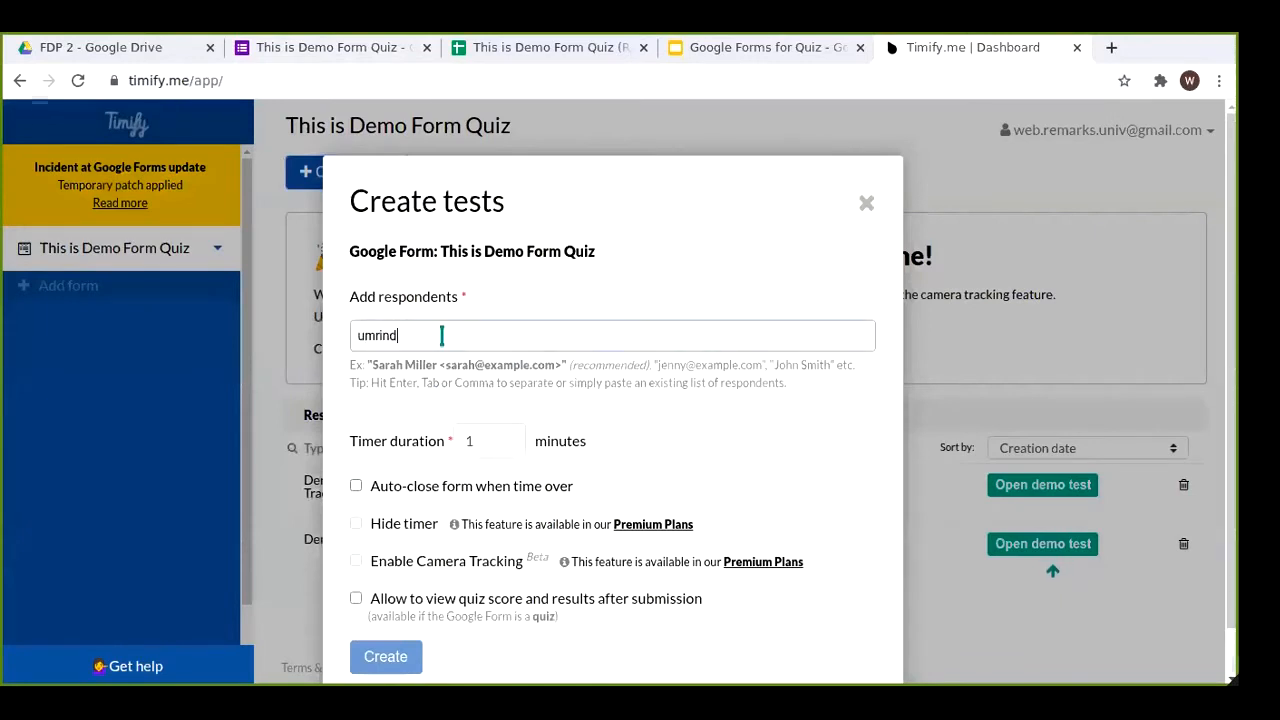
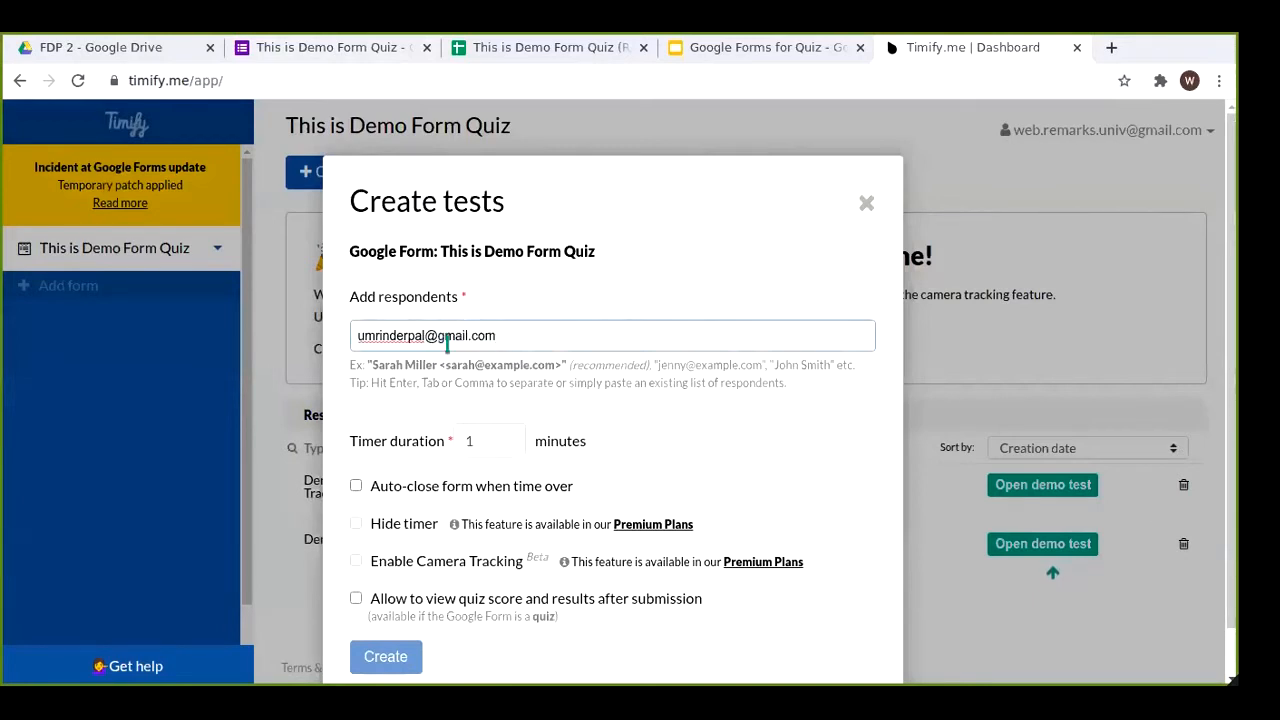
key("Return")
Step: Set a 3-minute timer with Auto-close form, create the test, and copy its URL
left_click(478, 441)
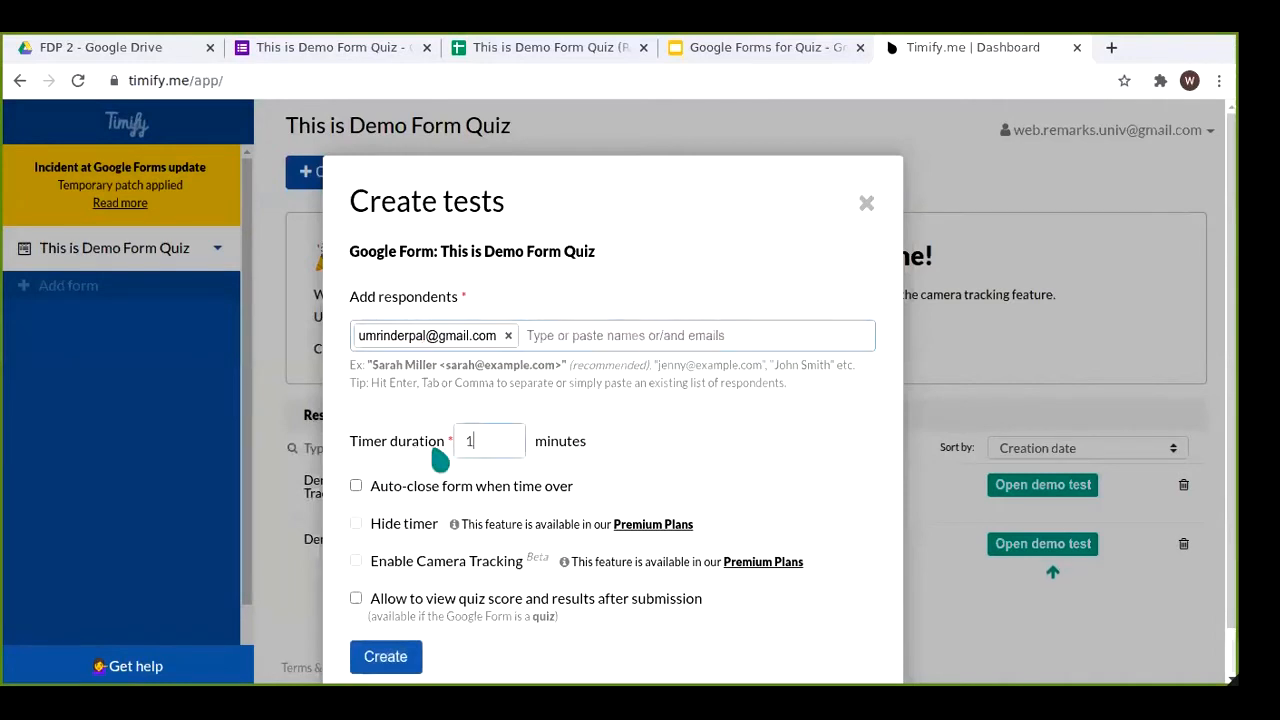
key("BackSpace")
type("3")
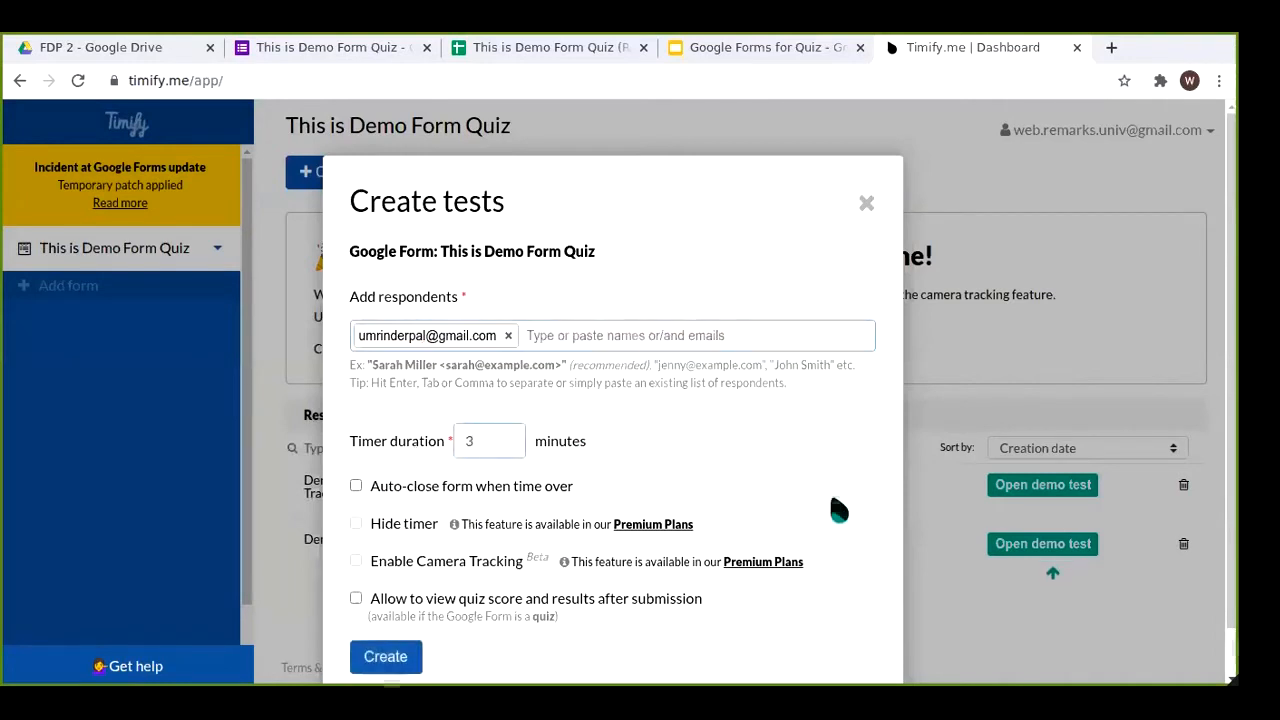
scroll(824, 528, "down", 1)
left_click(539, 442)
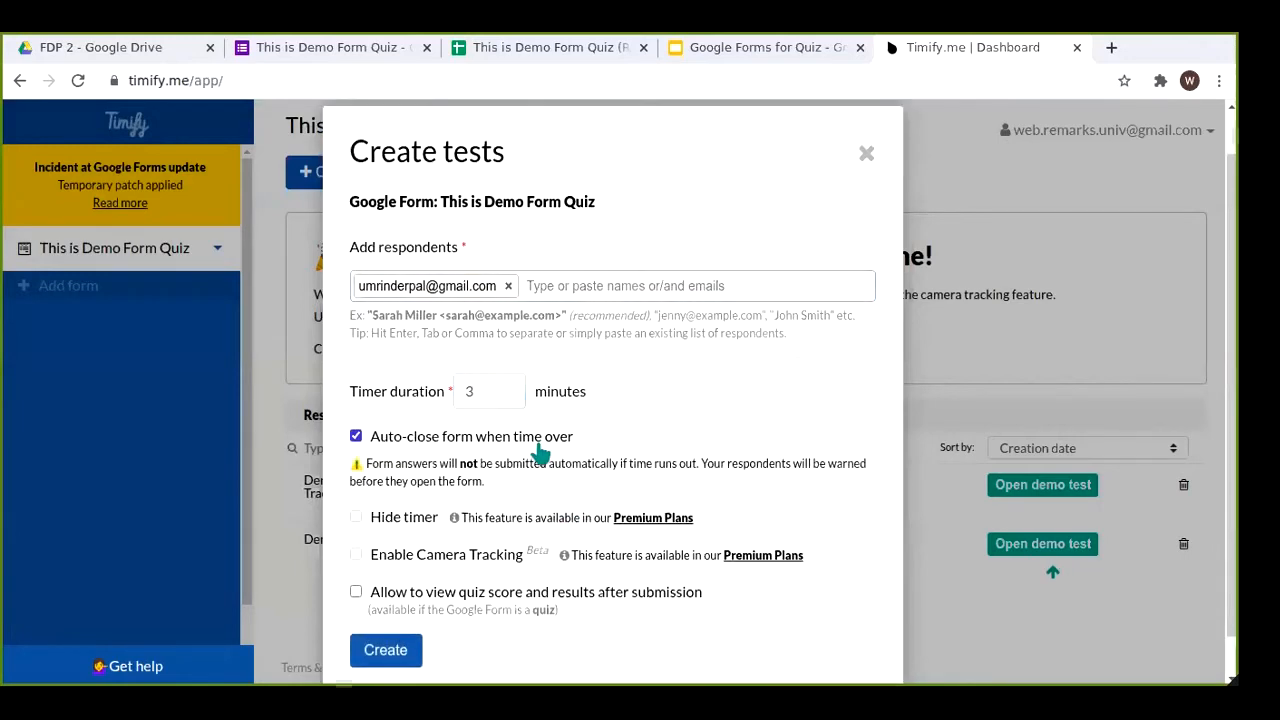
left_click(389, 652)
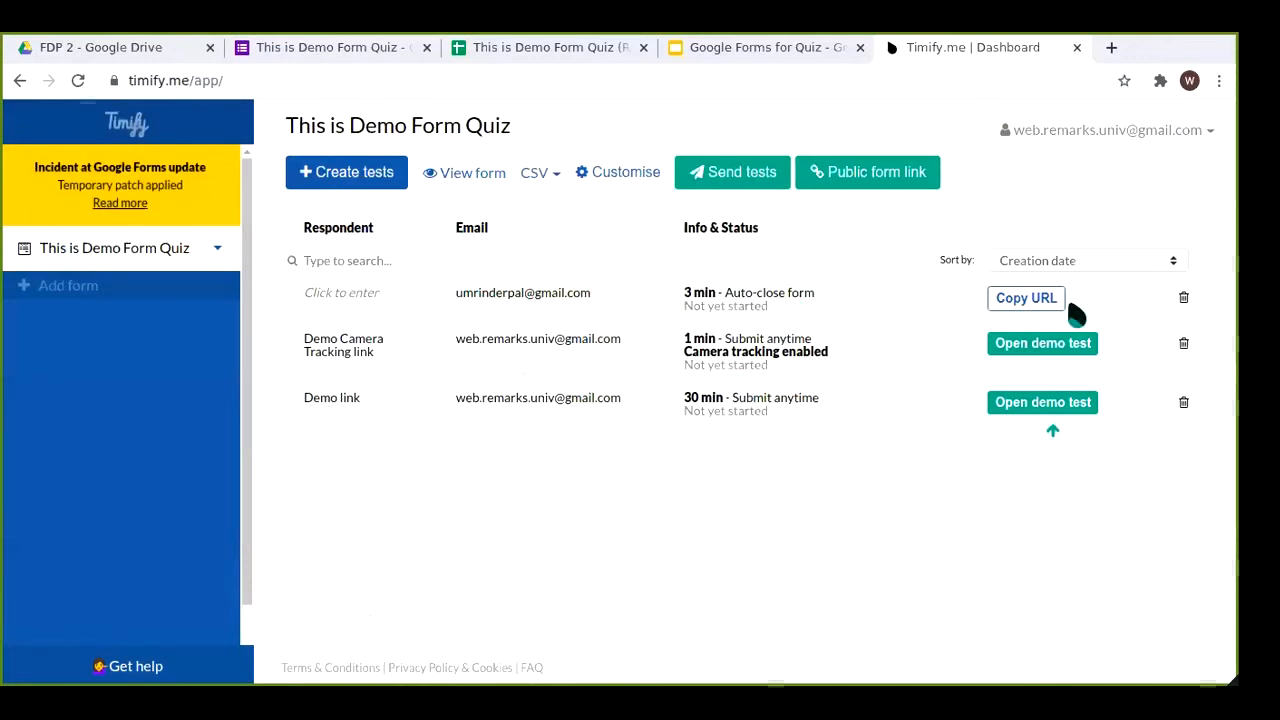
left_click(1025, 298)
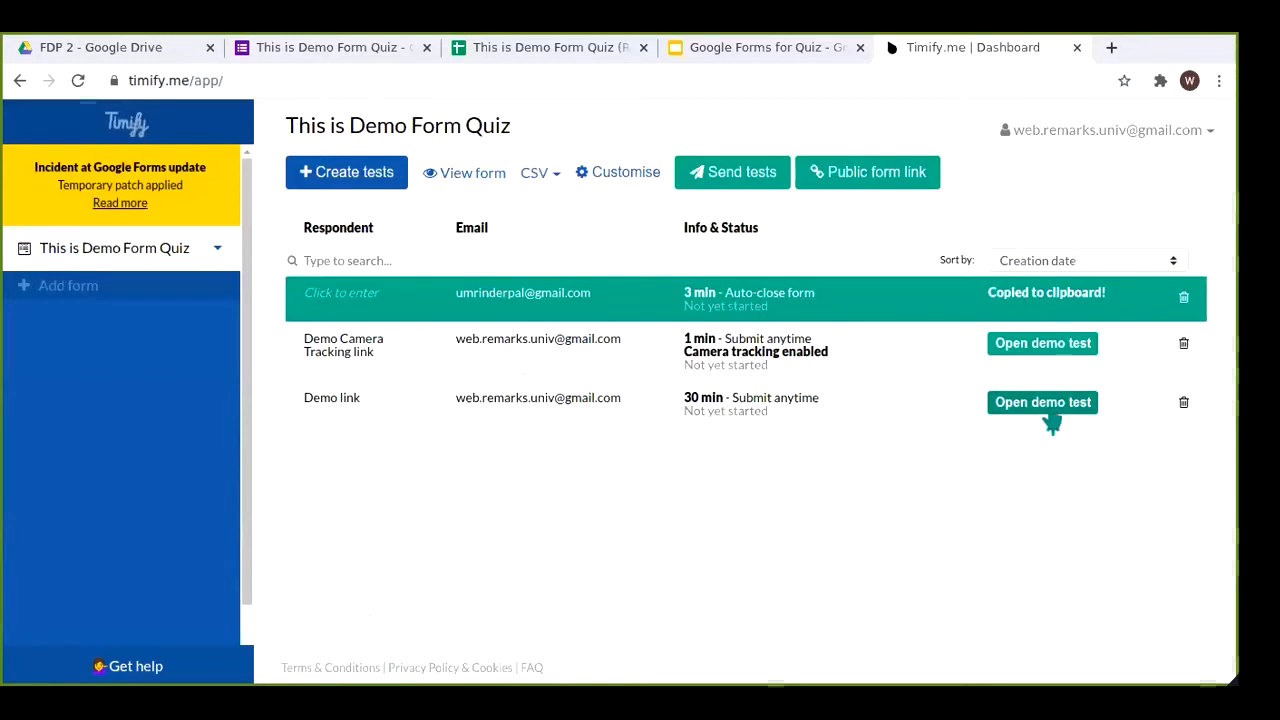
Step: Load the copied test link in a new tab and start the timed form
left_click(1111, 47)
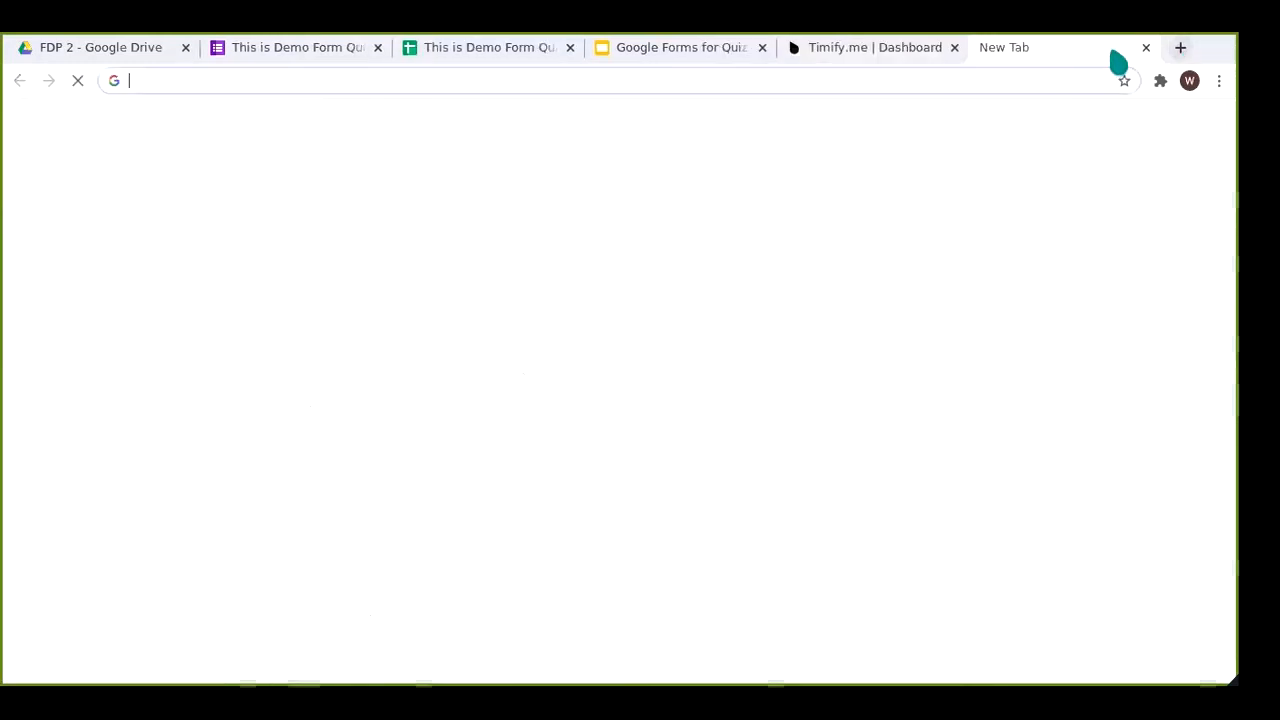
key("ctrl+v")
key("Return")
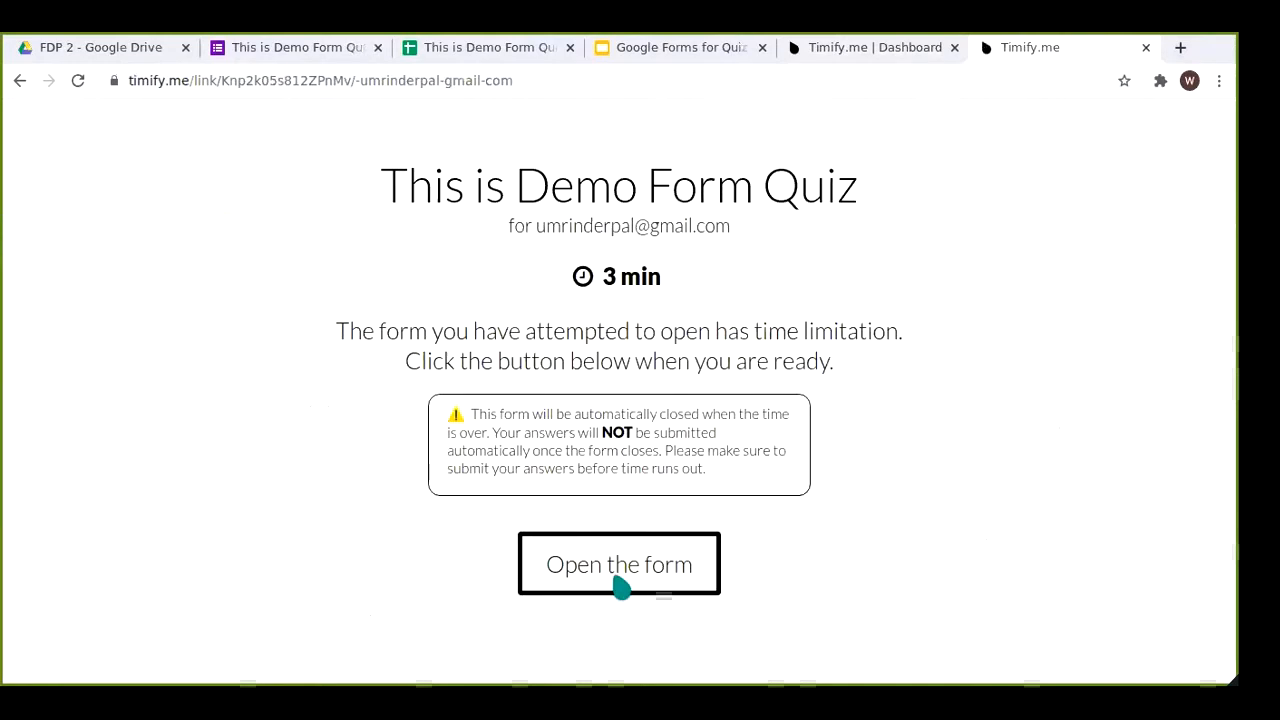
left_click(617, 583)
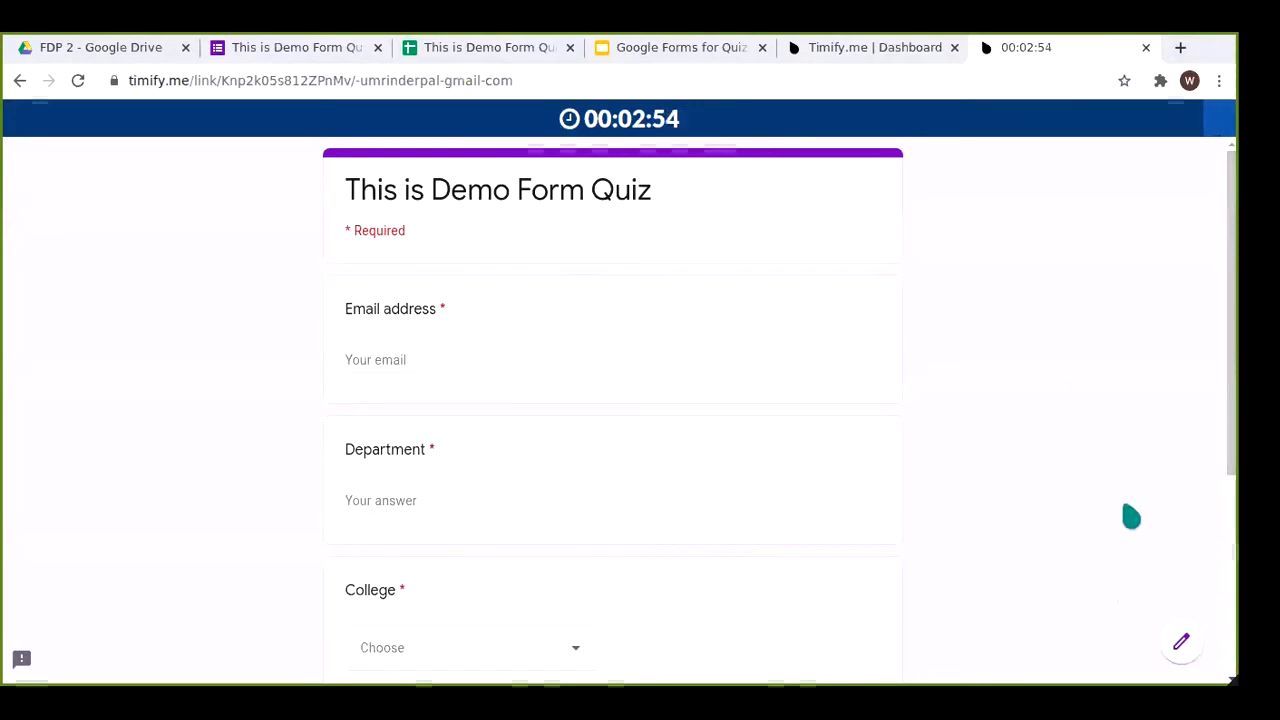
Step: Enter the respondent's e-mail and answer Monkey, Puma, and 15 August 1947
scroll(1074, 518, "down", 2)
scroll(486, 363, "up", 2)
left_click(463, 357)
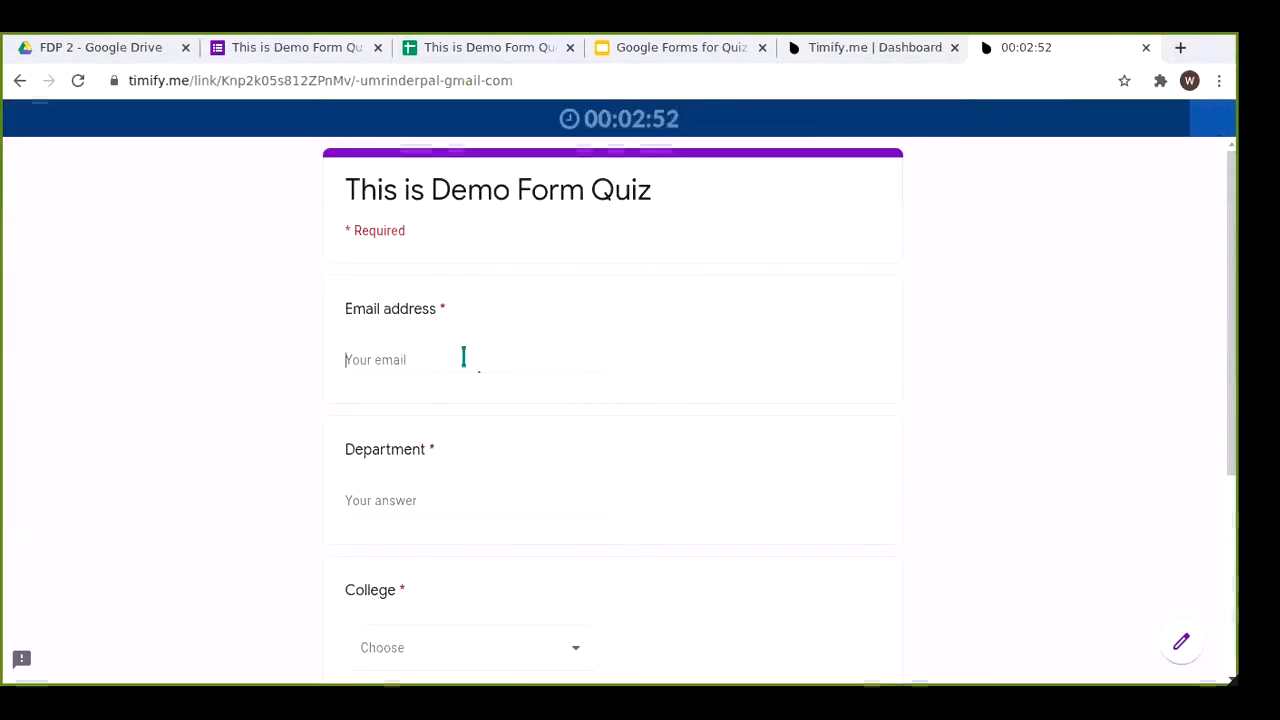
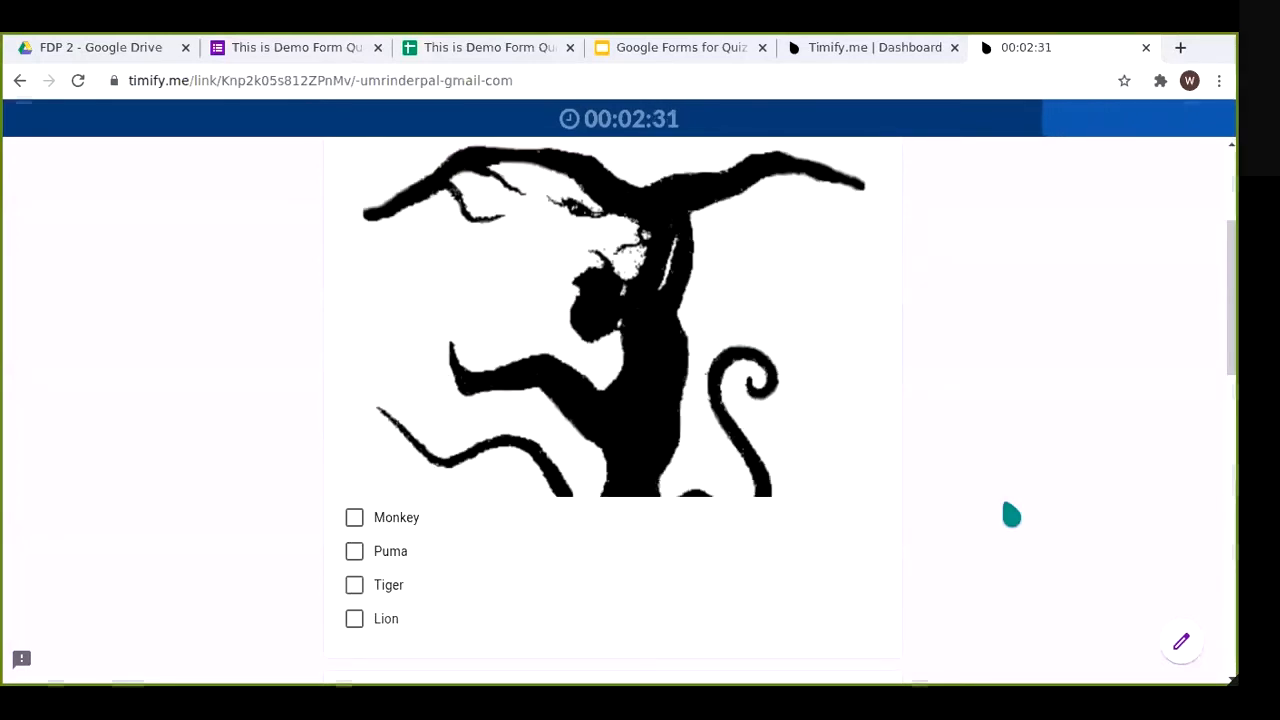
scroll(1011, 515, "down", 2)
left_click(392, 320)
left_click(392, 354)
double_click(417, 383)
Step: Inspect and select the Submission ID field on the timed form
scroll(520, 430, "down", 3)
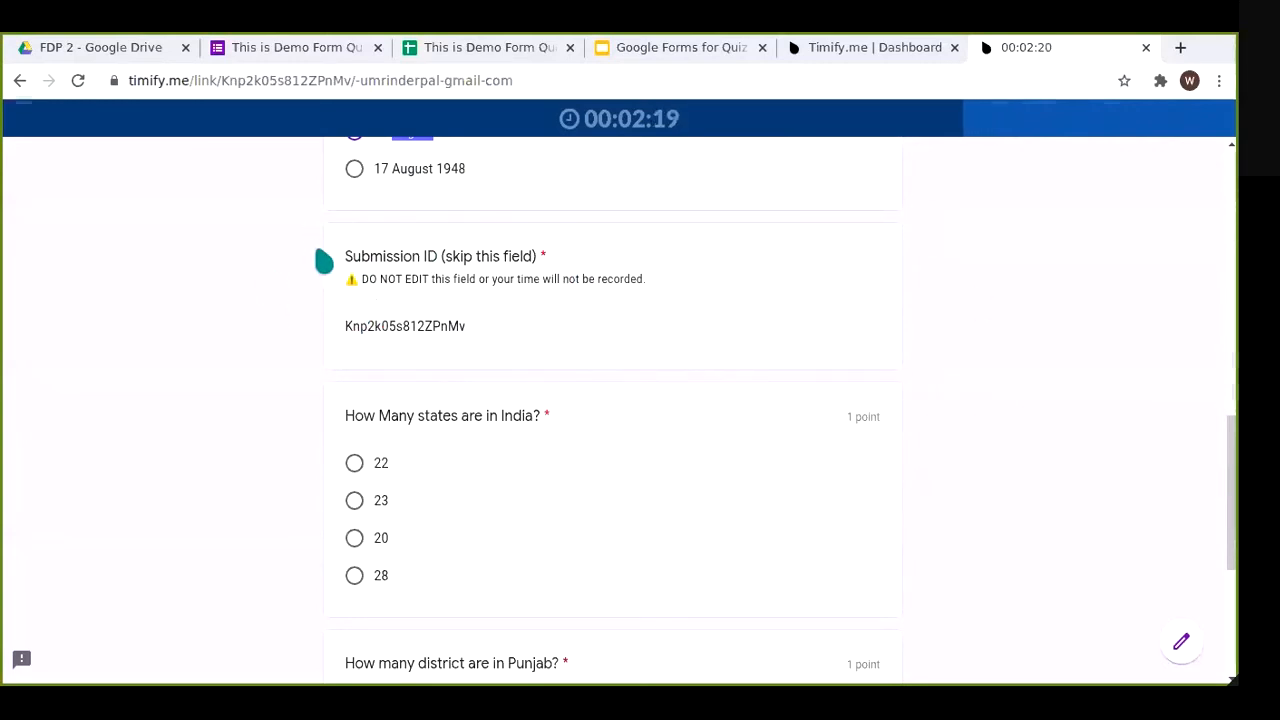
left_click_drag(345, 257, 538, 258)
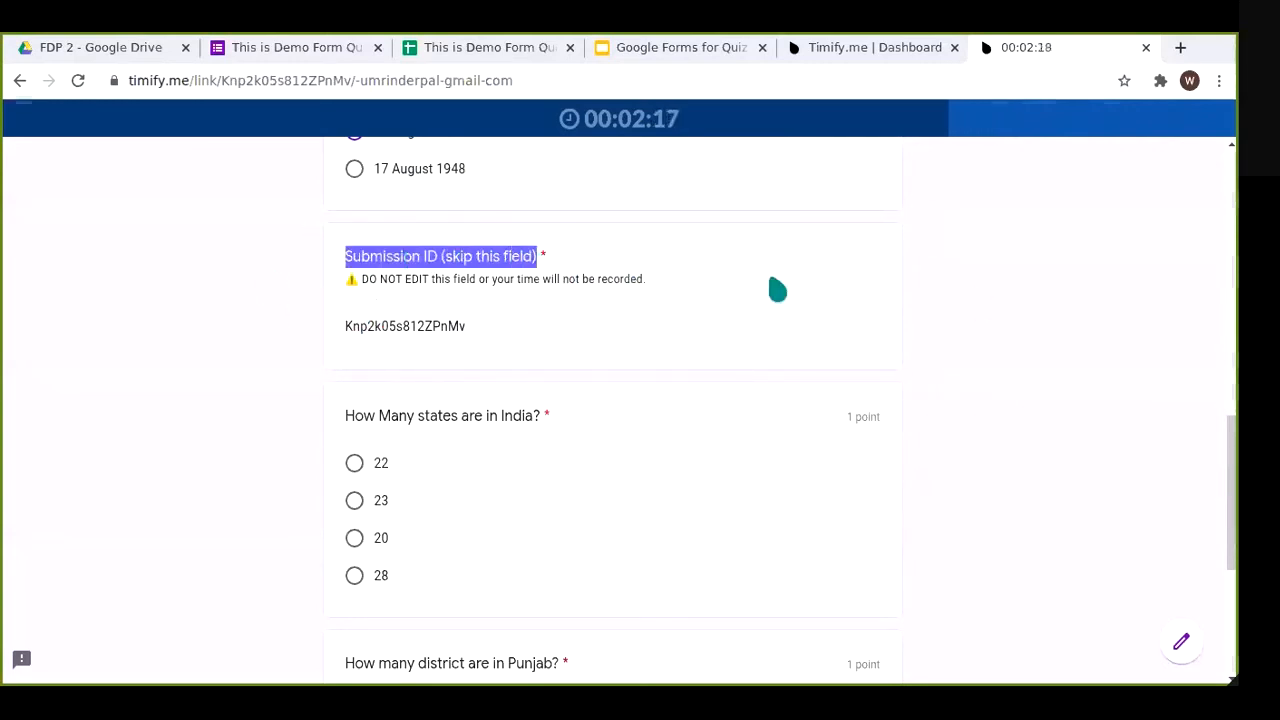
double_click(918, 315)
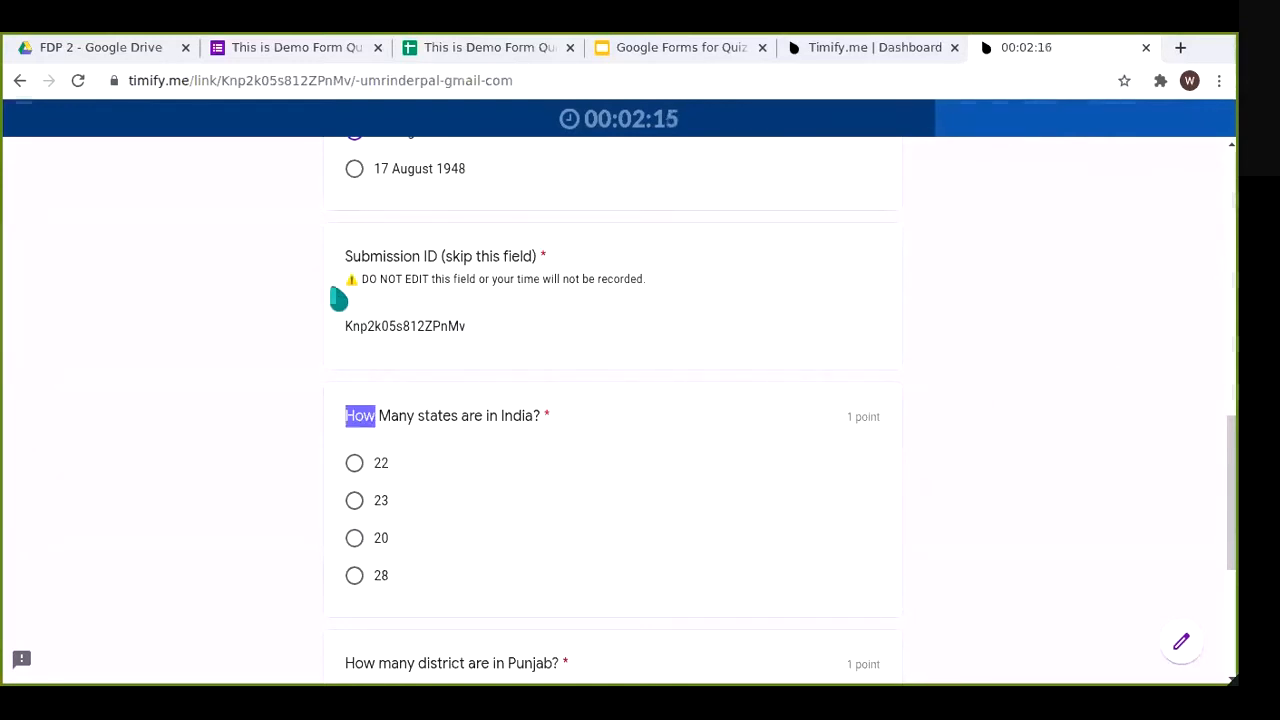
left_click_drag(345, 258, 565, 262)
left_click(1143, 366)
scroll(1049, 377, "down", 1)
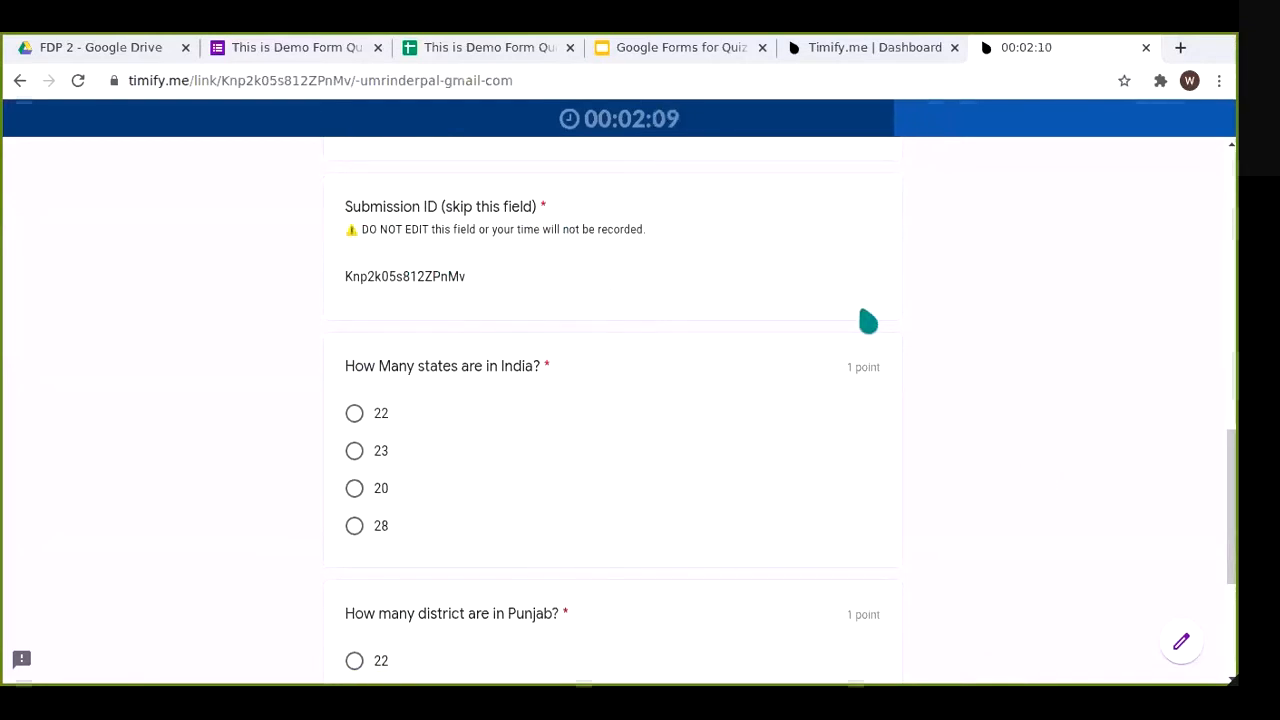
scroll(1006, 374, "down", 1)
scroll(998, 358, "up", 1)
left_click(491, 279)
left_click(1000, 358)
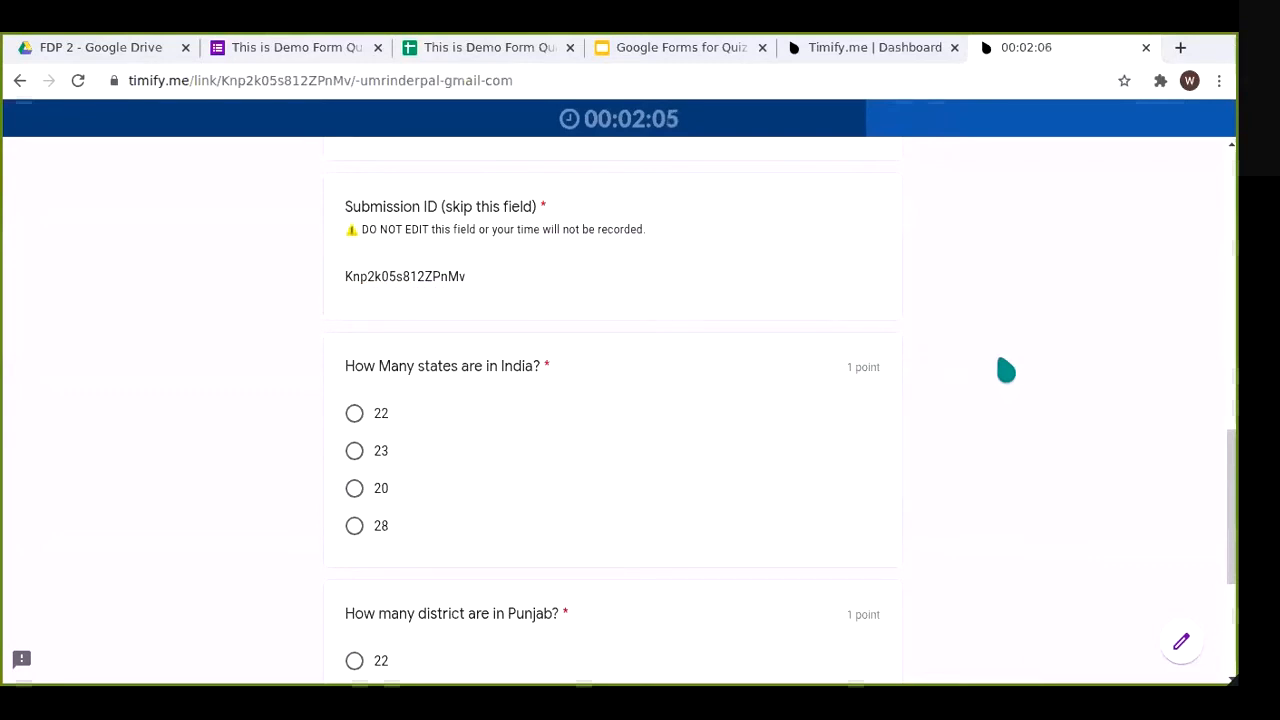
scroll(995, 367, "down", 2)
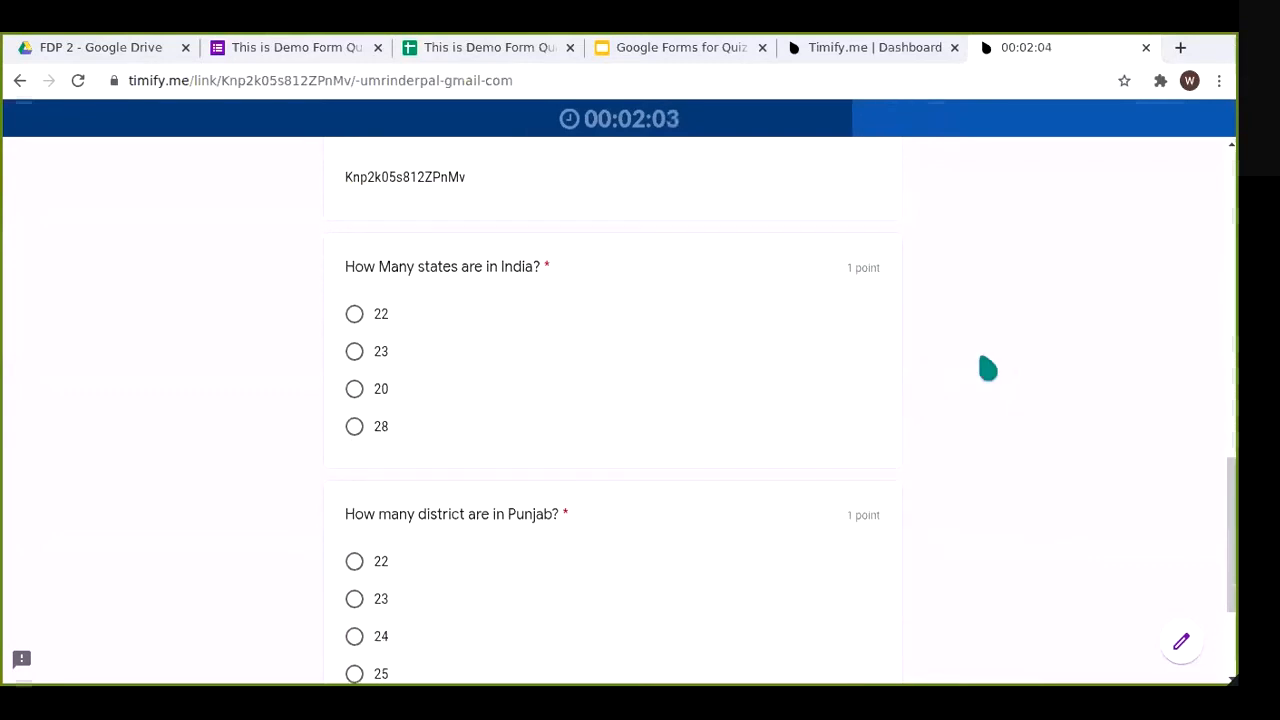
Step: Answer 28 for the India states question and 22 for Punjab districts, then submit
left_click(391, 429)
scroll(390, 400, "down", 2)
left_click(388, 360)
left_click(451, 543)
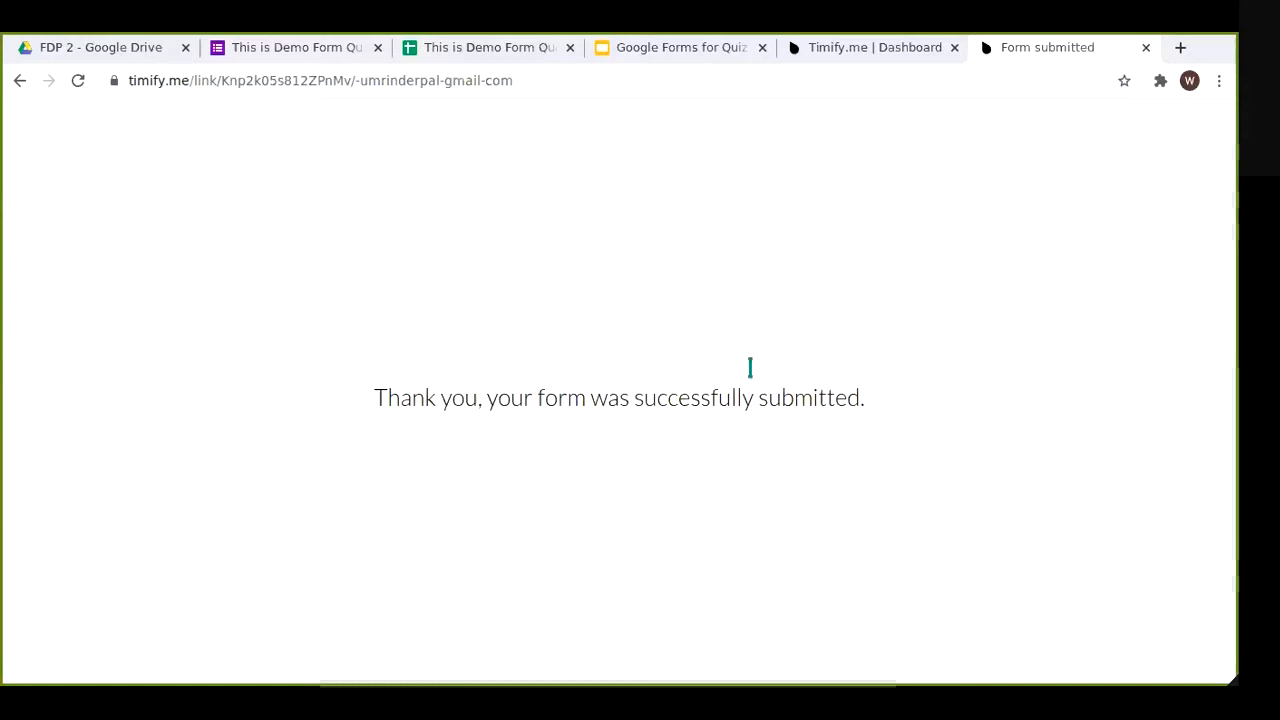
Step: Return to the Timify.me dashboard and close the Create tests form without creating anything
left_click_drag(410, 385, 866, 431)
double_click(850, 420)
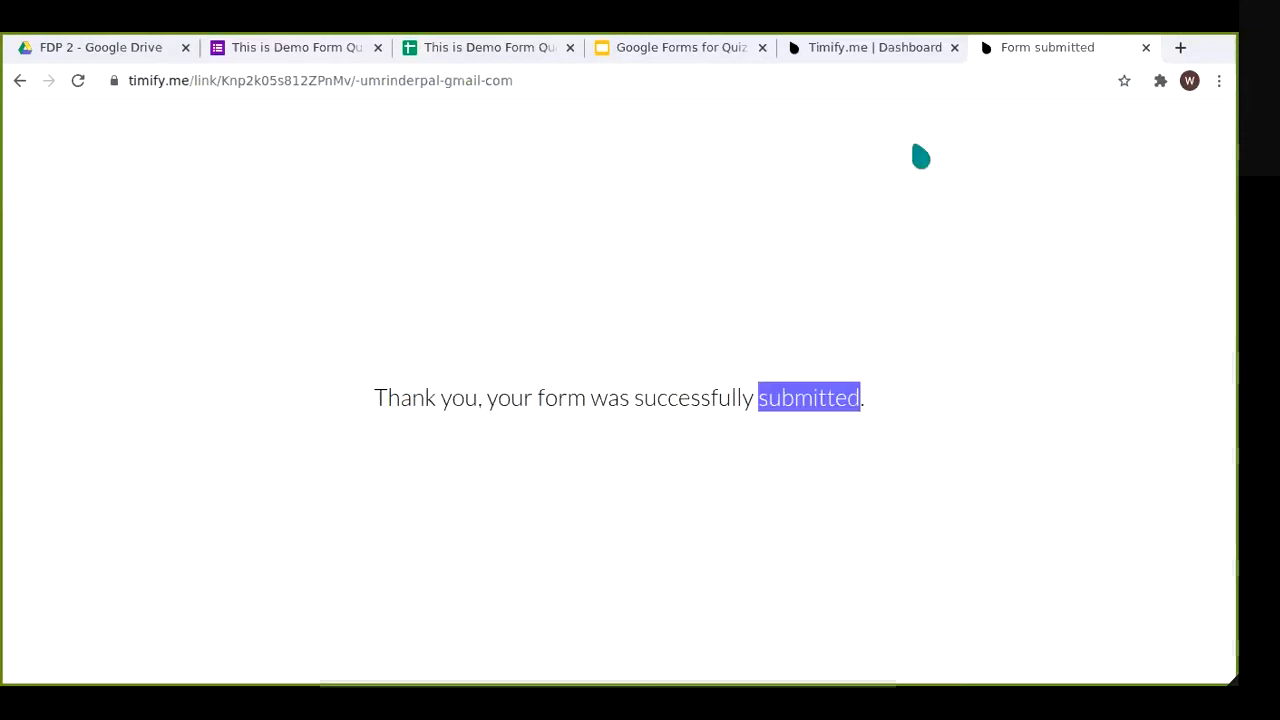
left_click(872, 56)
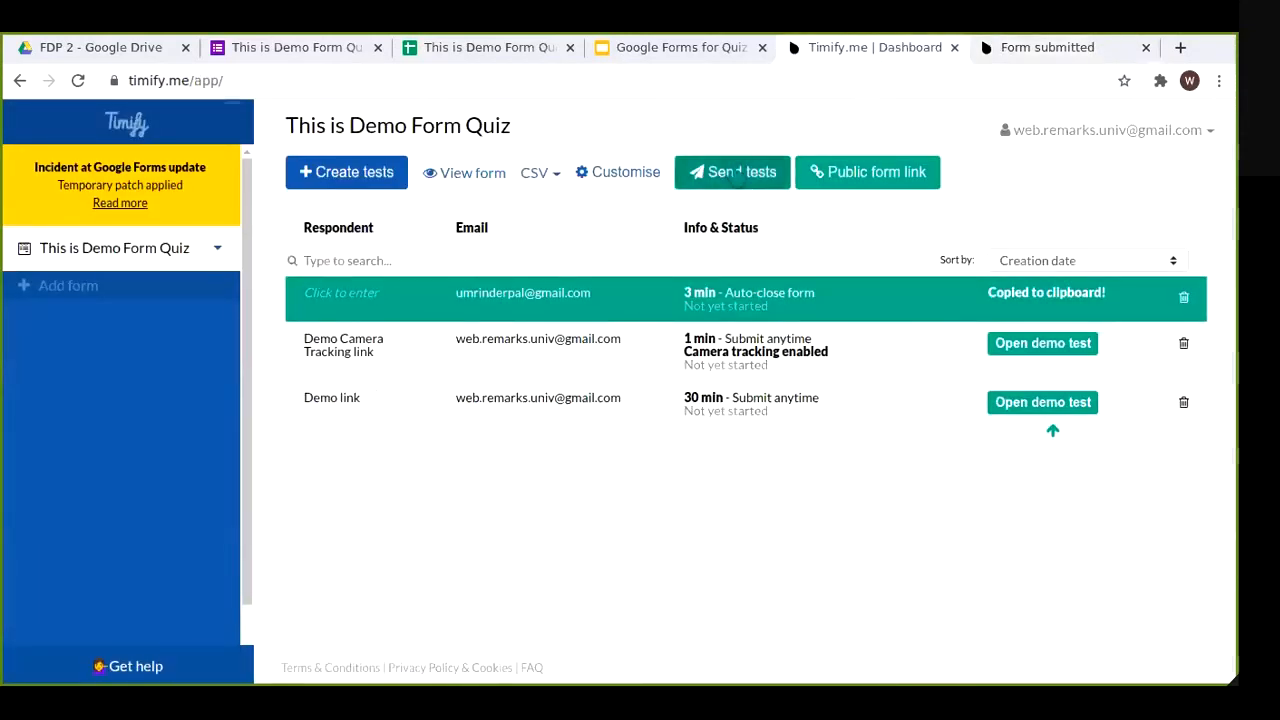
left_click(360, 180)
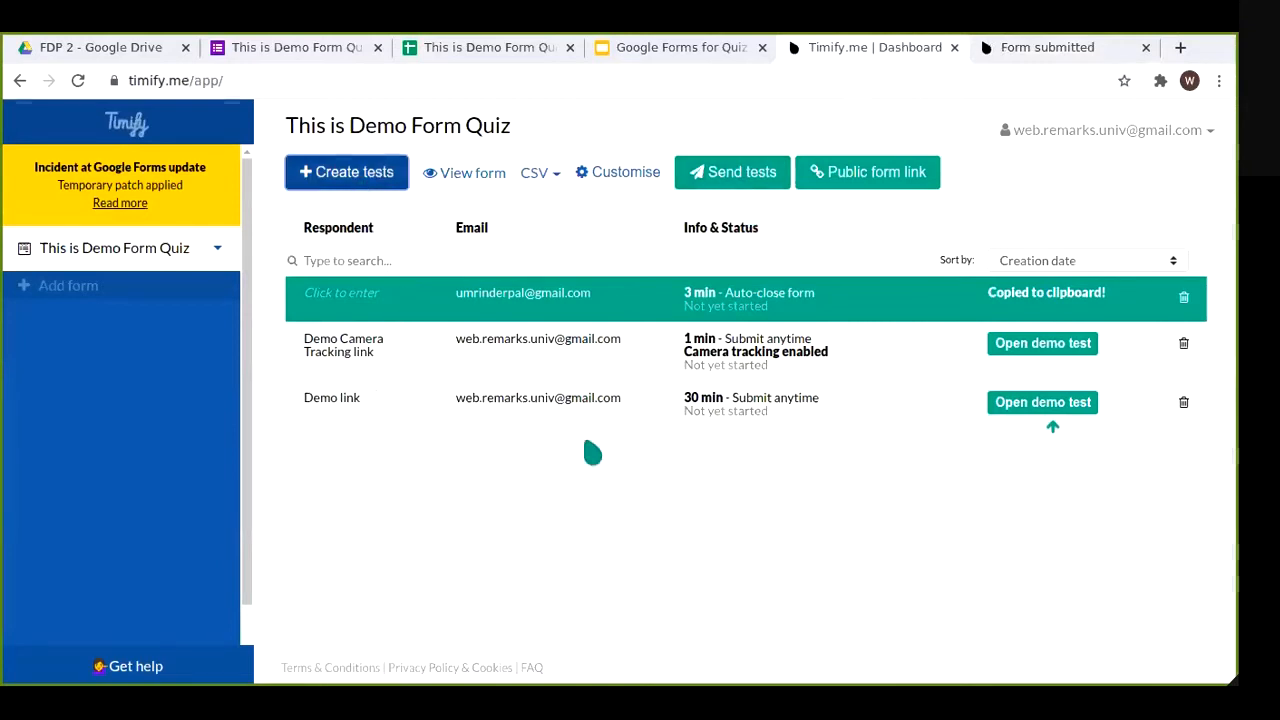
left_click(590, 338)
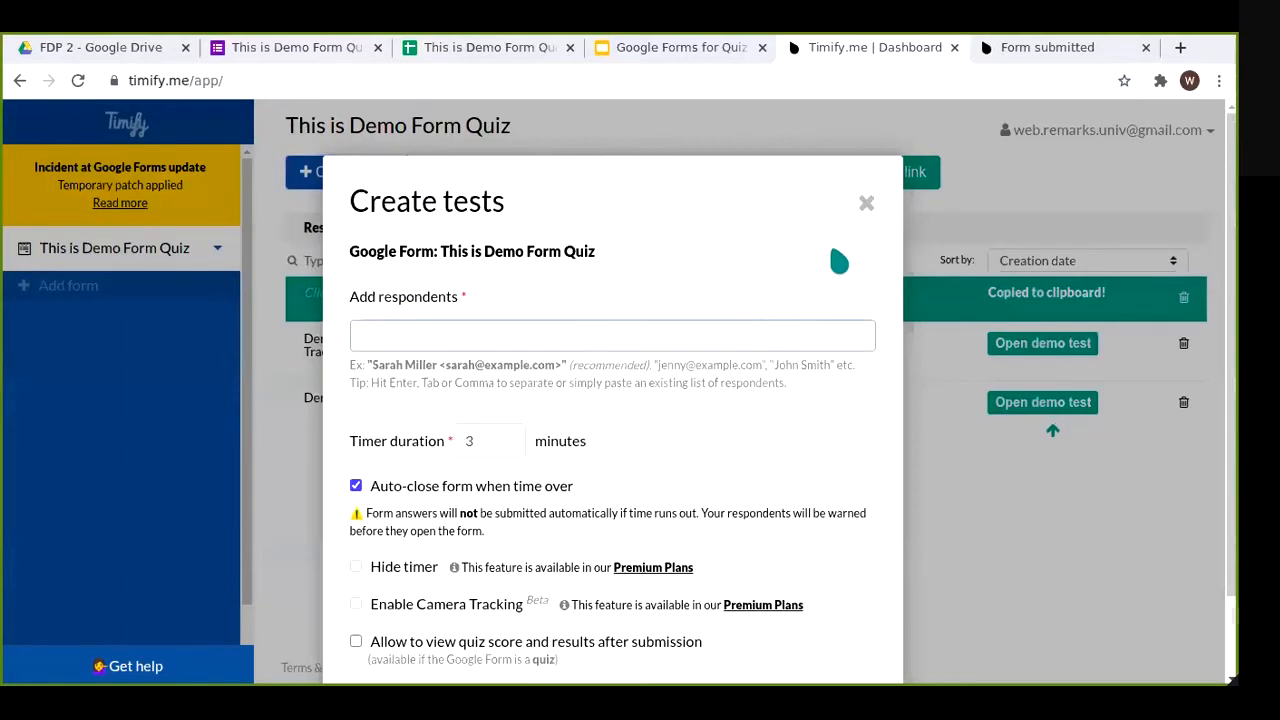
left_click(503, 445)
left_click(864, 204)
Step: Open Send tests, tick a test, and close it without sending
left_click(768, 177)
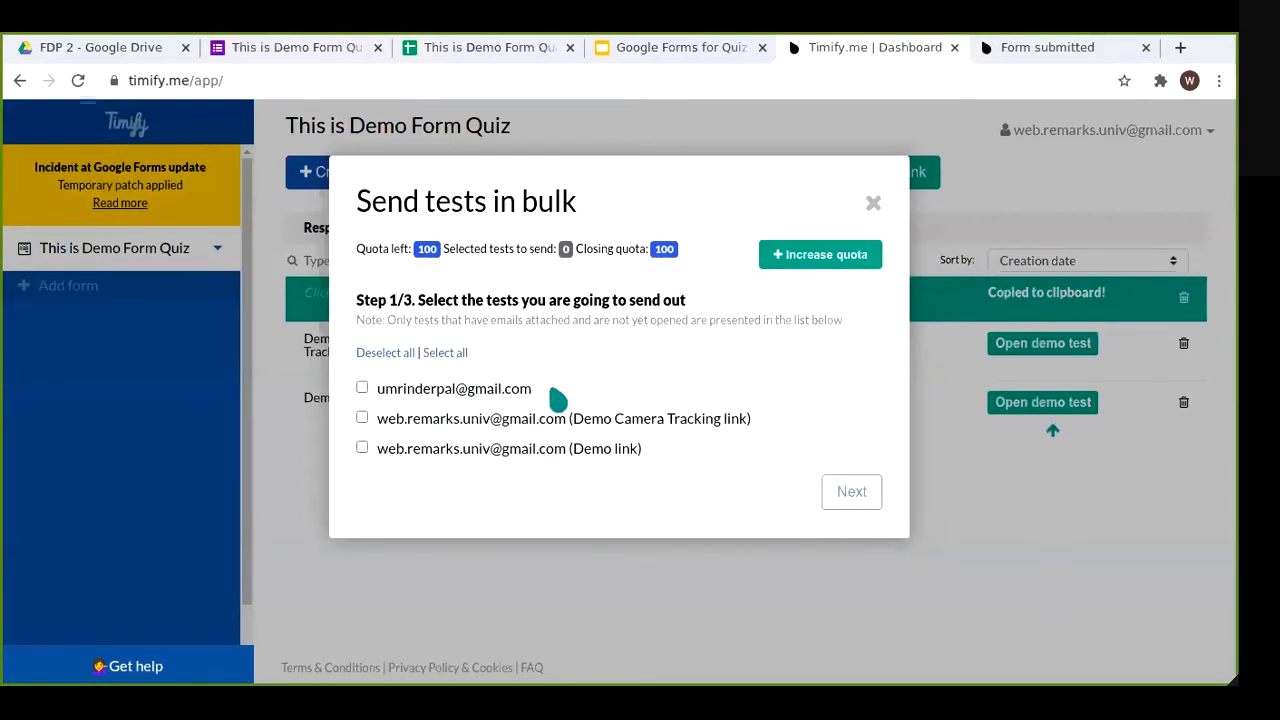
left_click(500, 395)
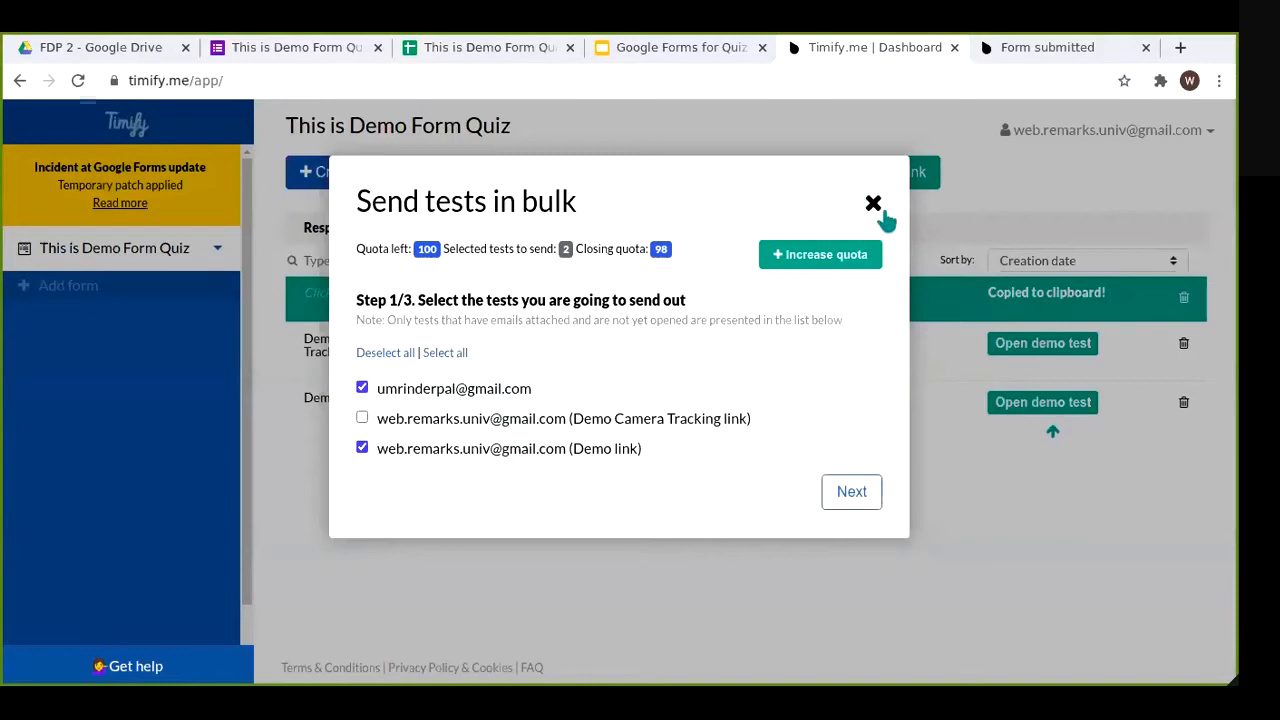
left_click(873, 205)
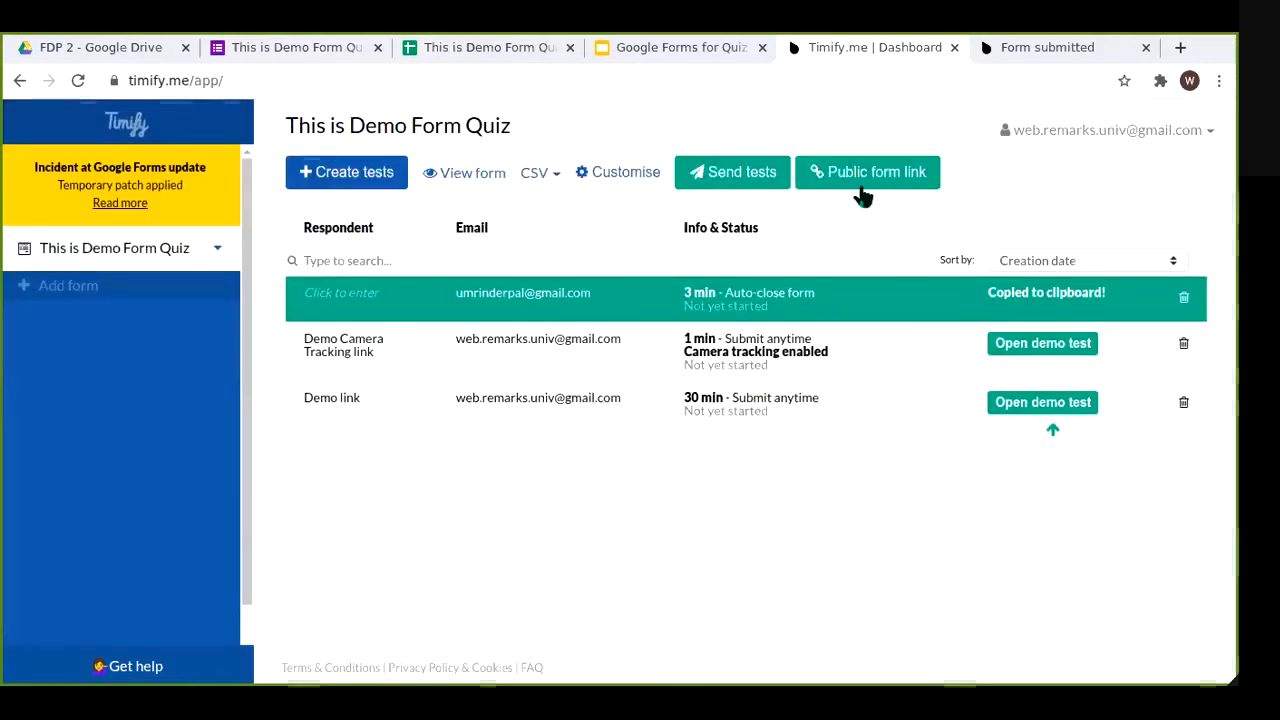
Step: Turn on open self-registration with 3-minute auto-close defaults and copy the public form link
left_click(864, 188)
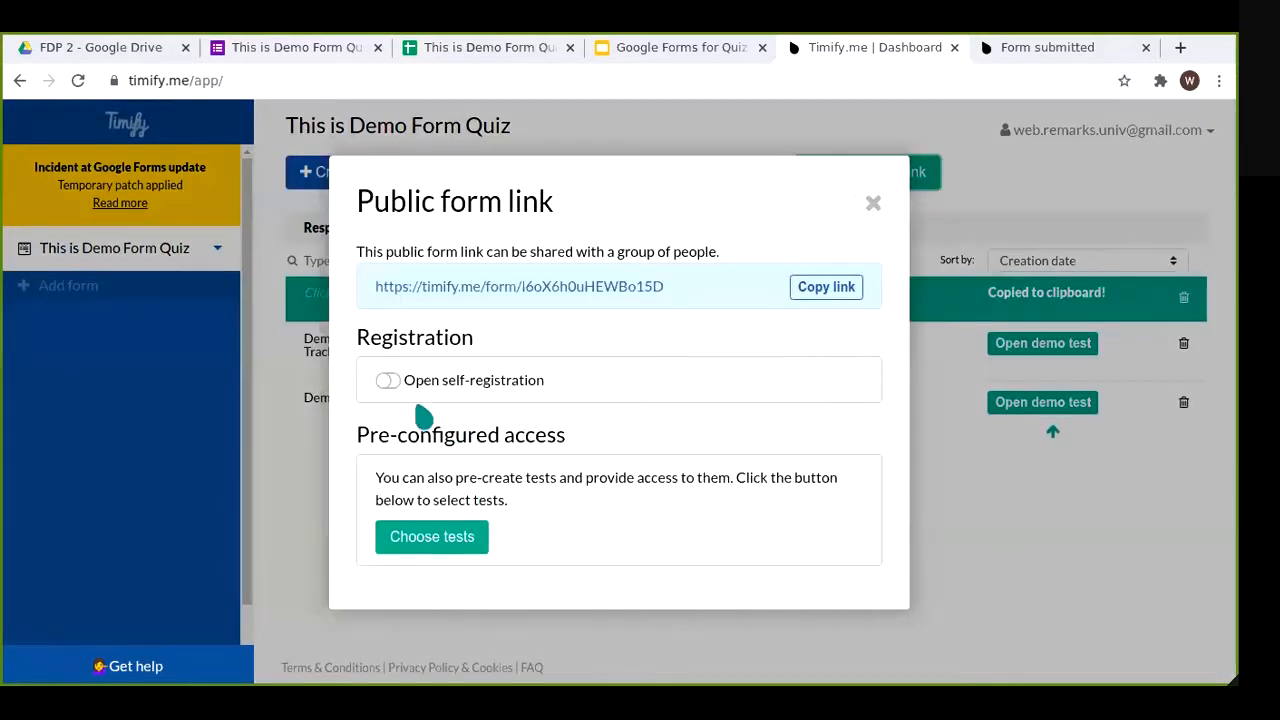
left_click(387, 380)
scroll(686, 451, "down", 3)
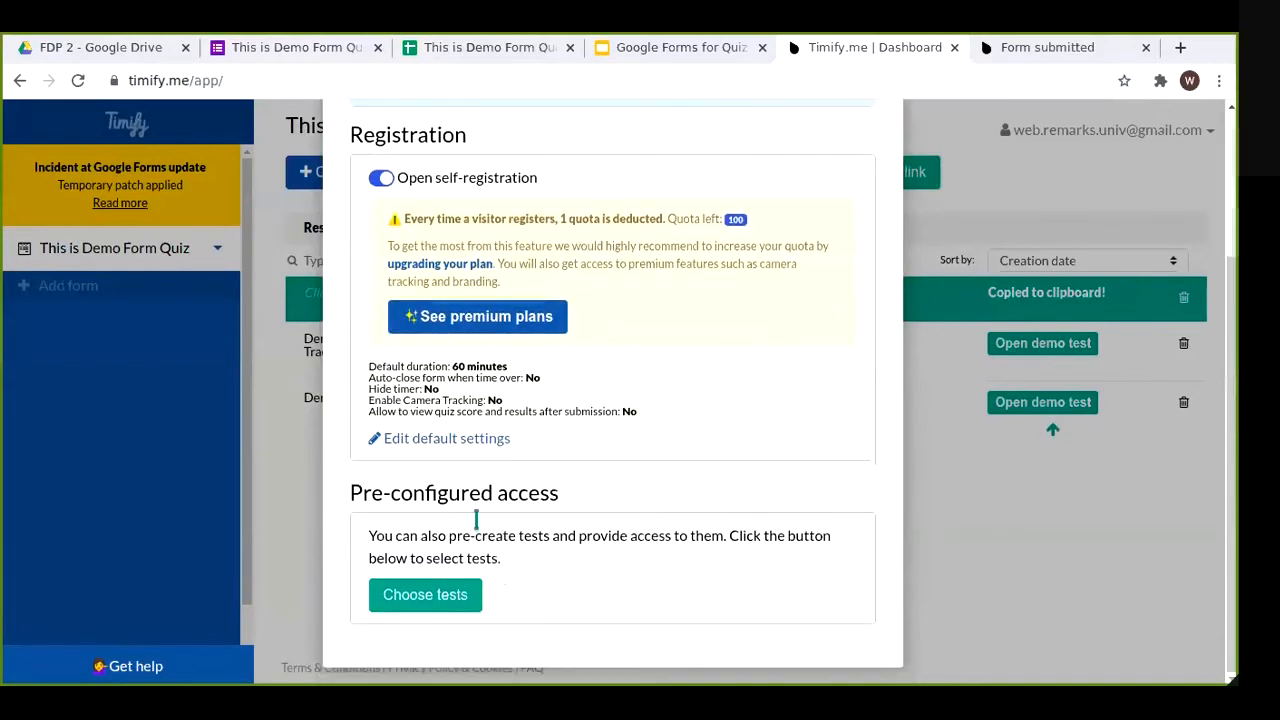
left_click(466, 440)
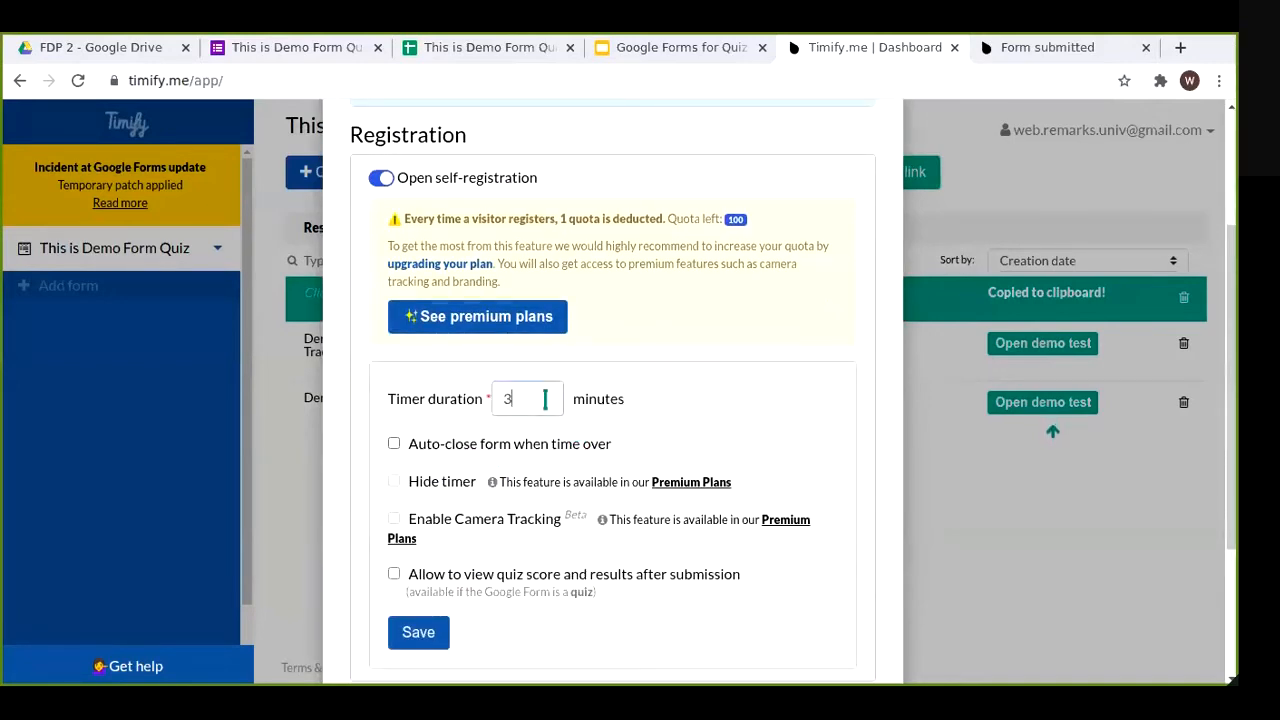
left_click(508, 446)
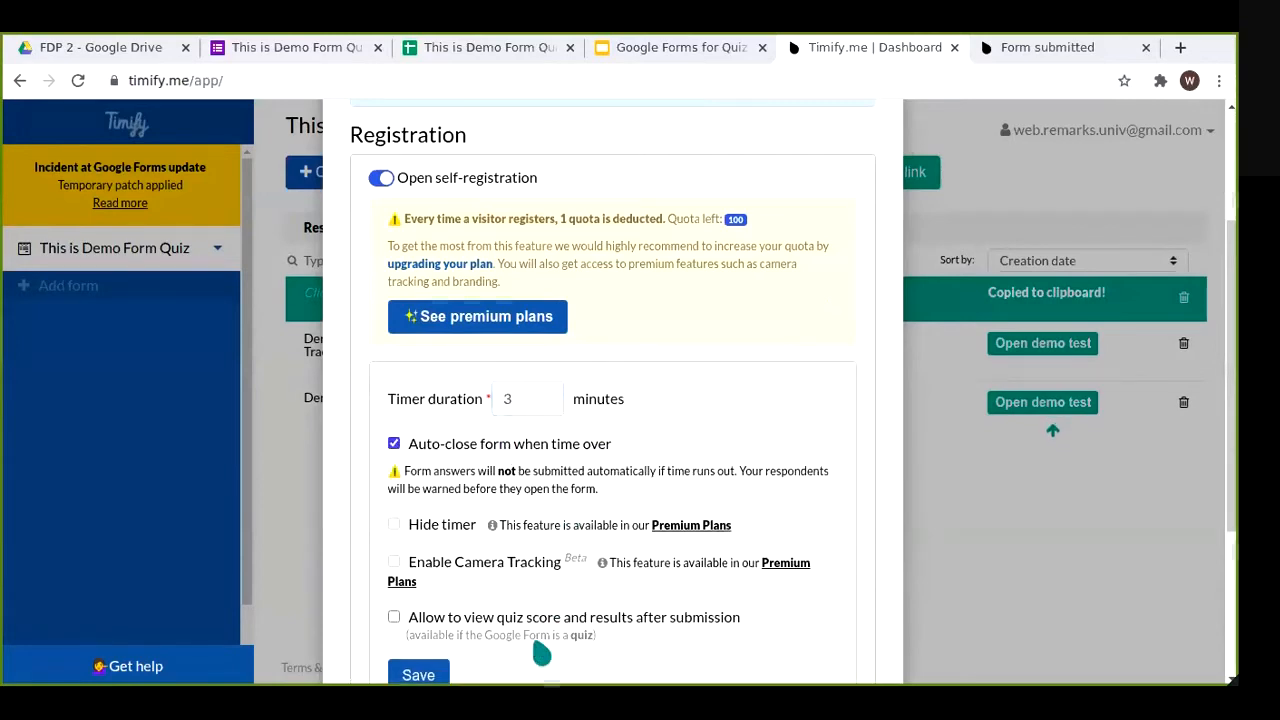
scroll(510, 560, "down", 3)
left_click(420, 530)
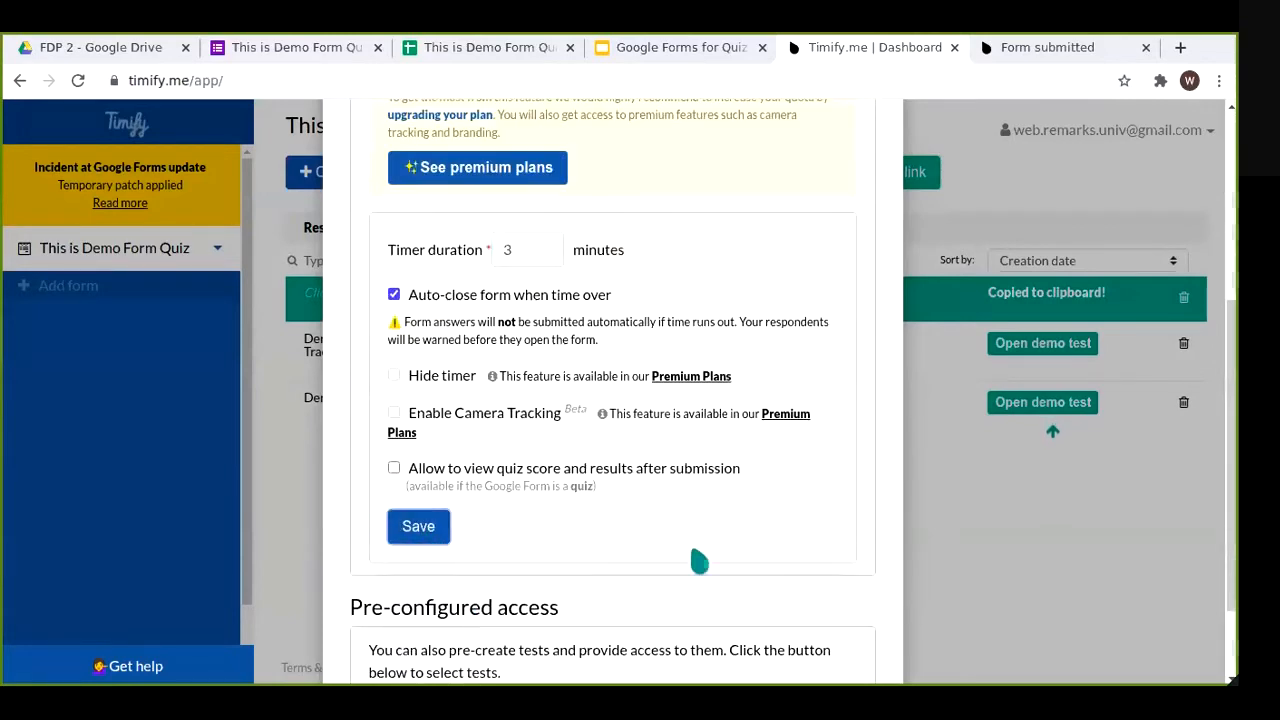
scroll(840, 344, "up", 3)
left_click(830, 288)
left_click(862, 205)
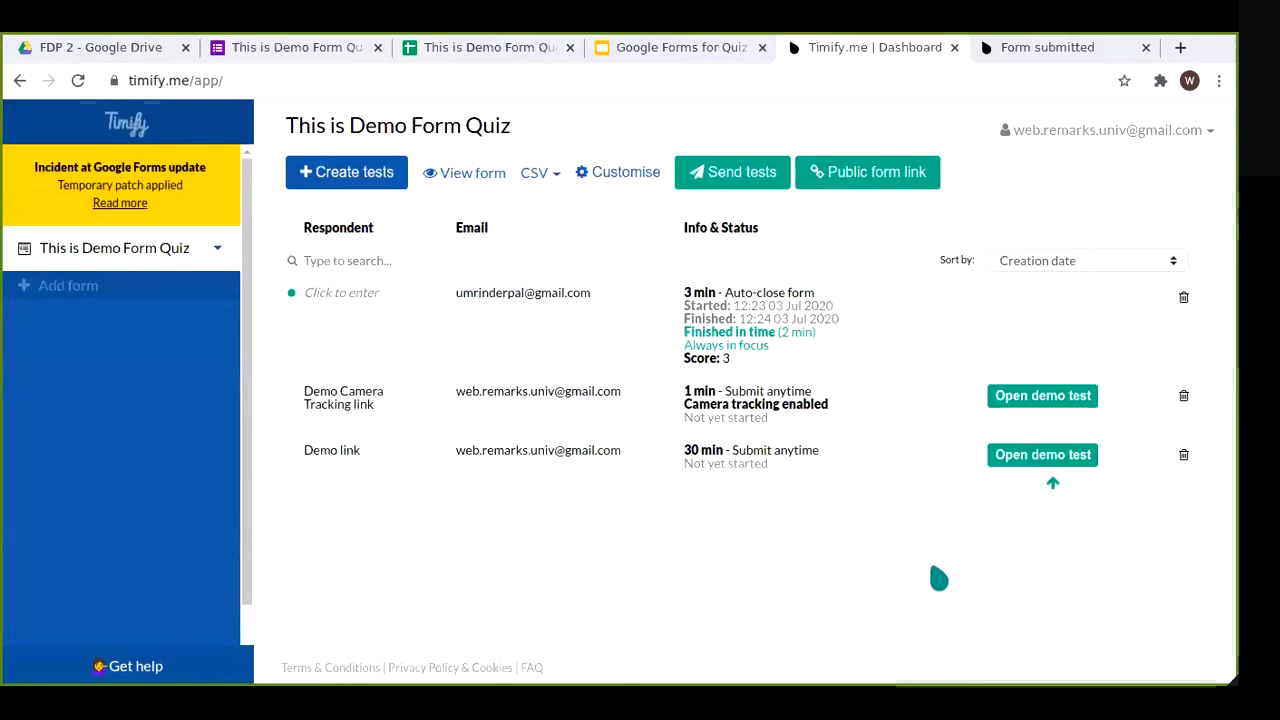
Step: Open the public link in a new tab, sign in with Google, and start the 3-minute form
double_click(1181, 48)
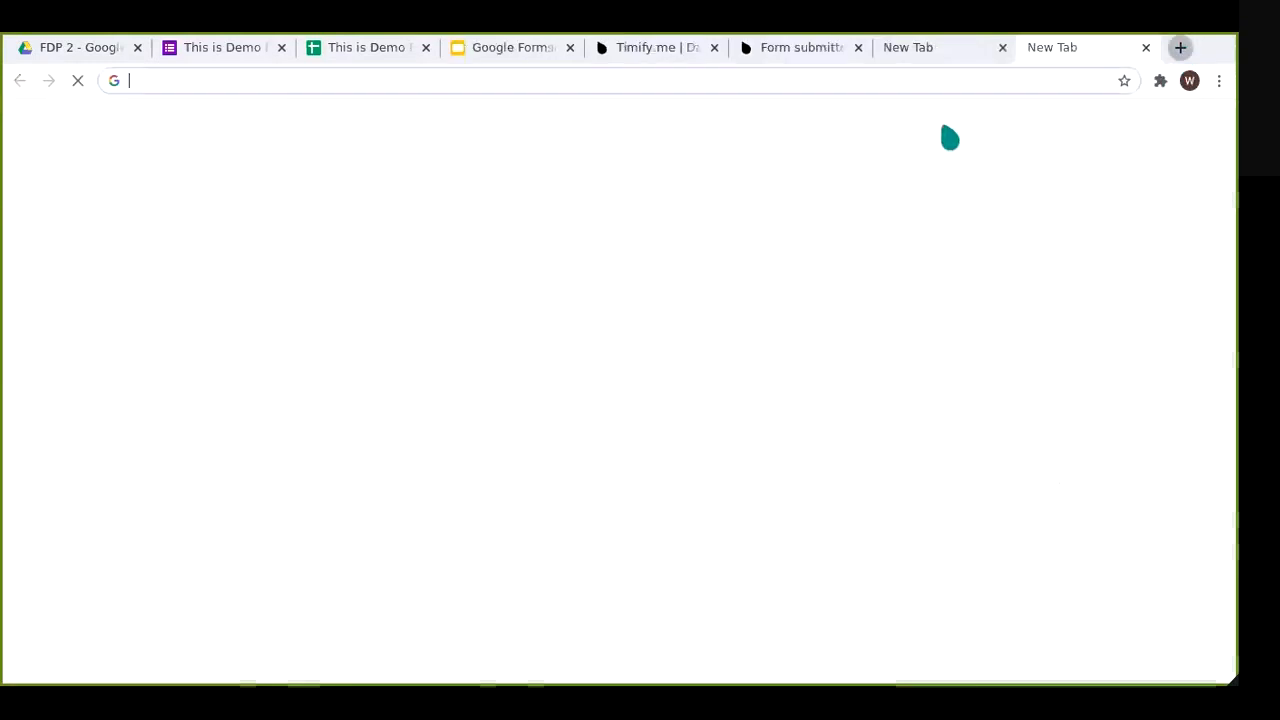
key("ctrl+v")
key("Return")
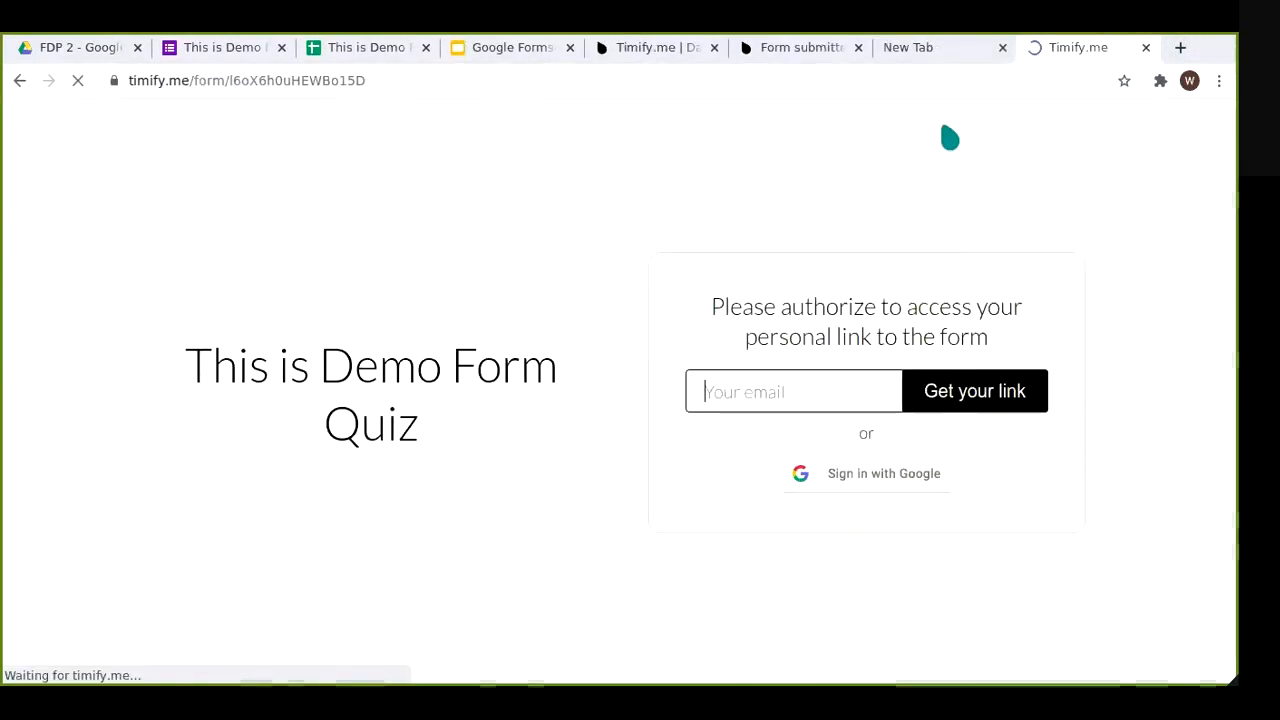
left_click(911, 482)
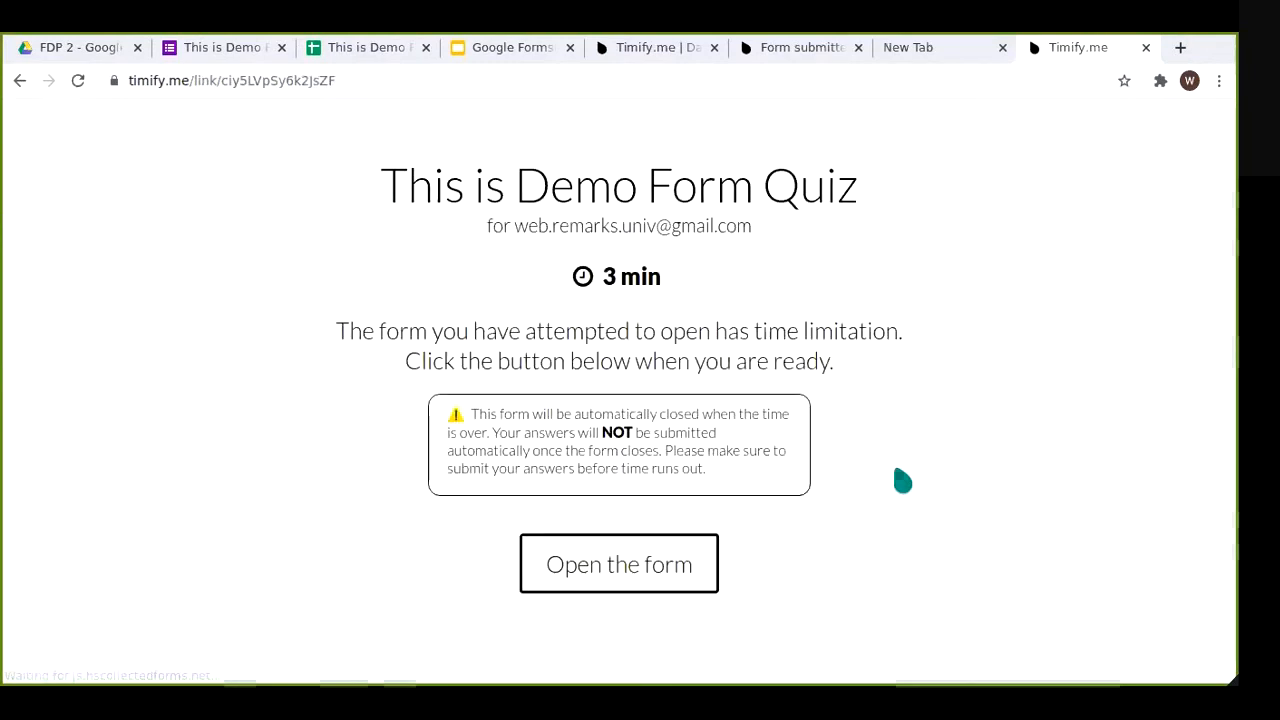
left_click(692, 584)
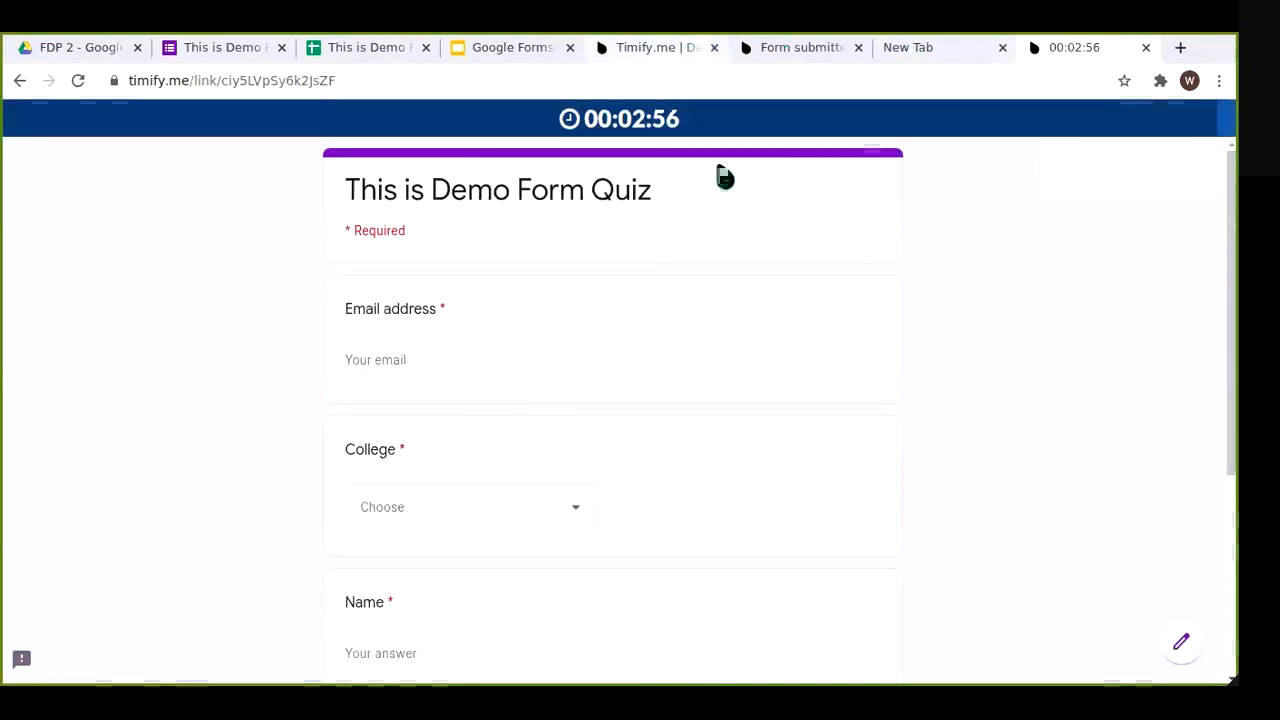
Step: Close the timed form, blank, and submission-confirmation tabs, returning to the Timify.me dashboard
left_click(665, 52)
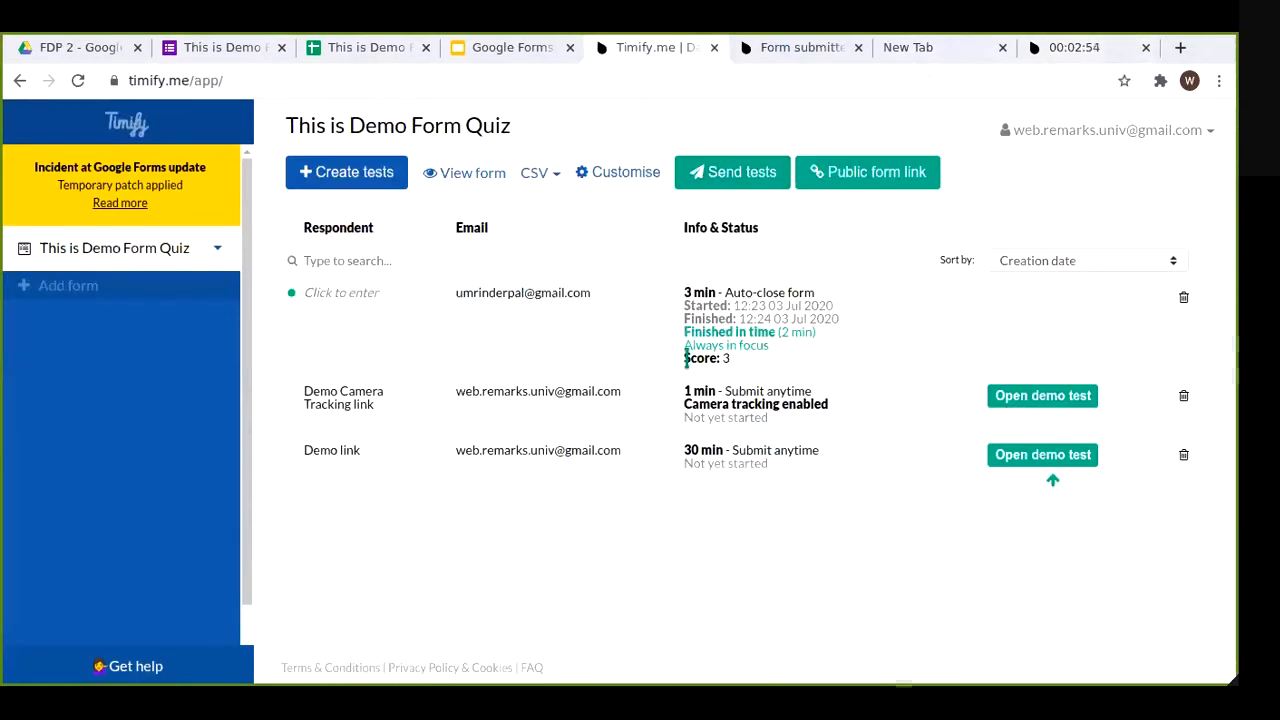
left_click(778, 588)
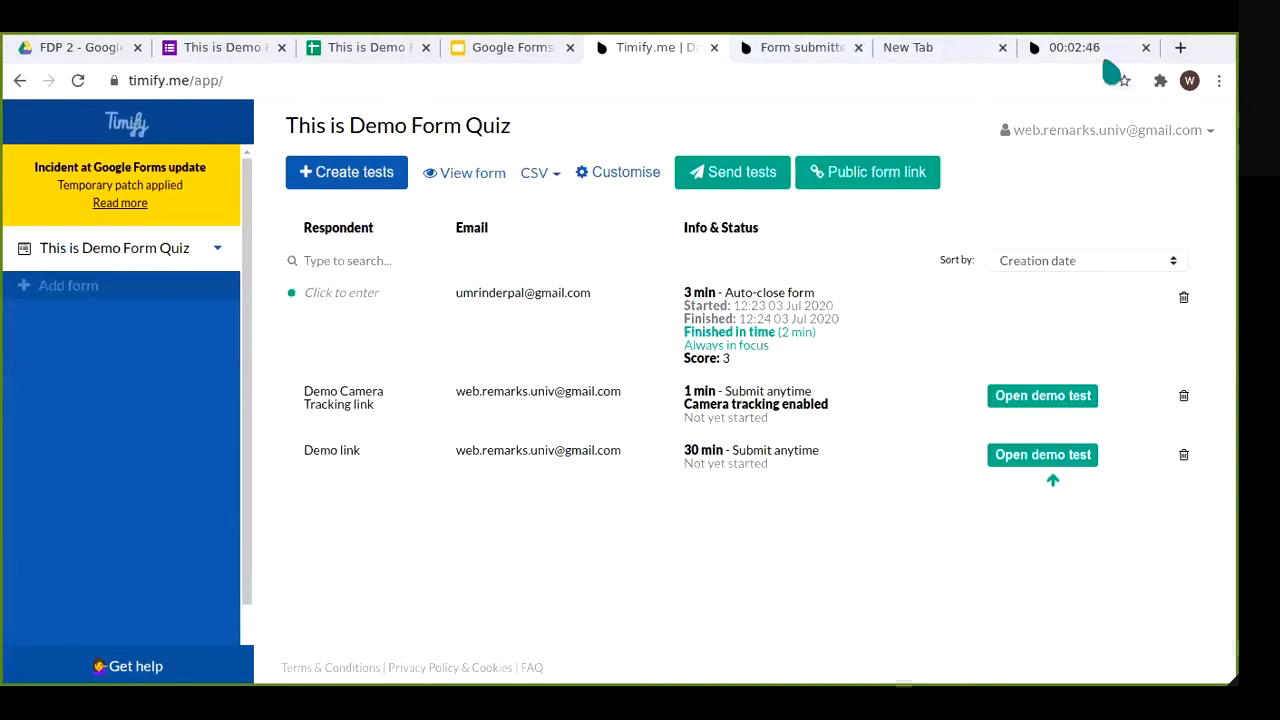
left_click(1132, 46)
left_click(1145, 47)
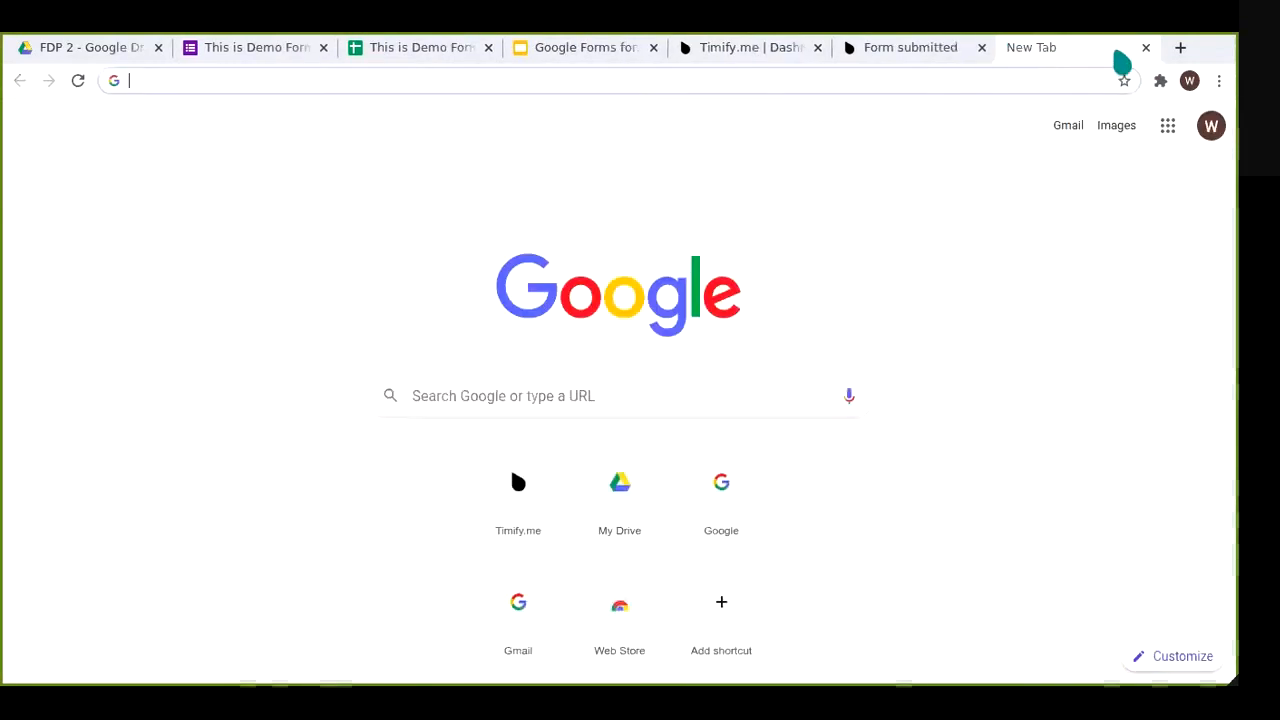
left_click(1074, 48)
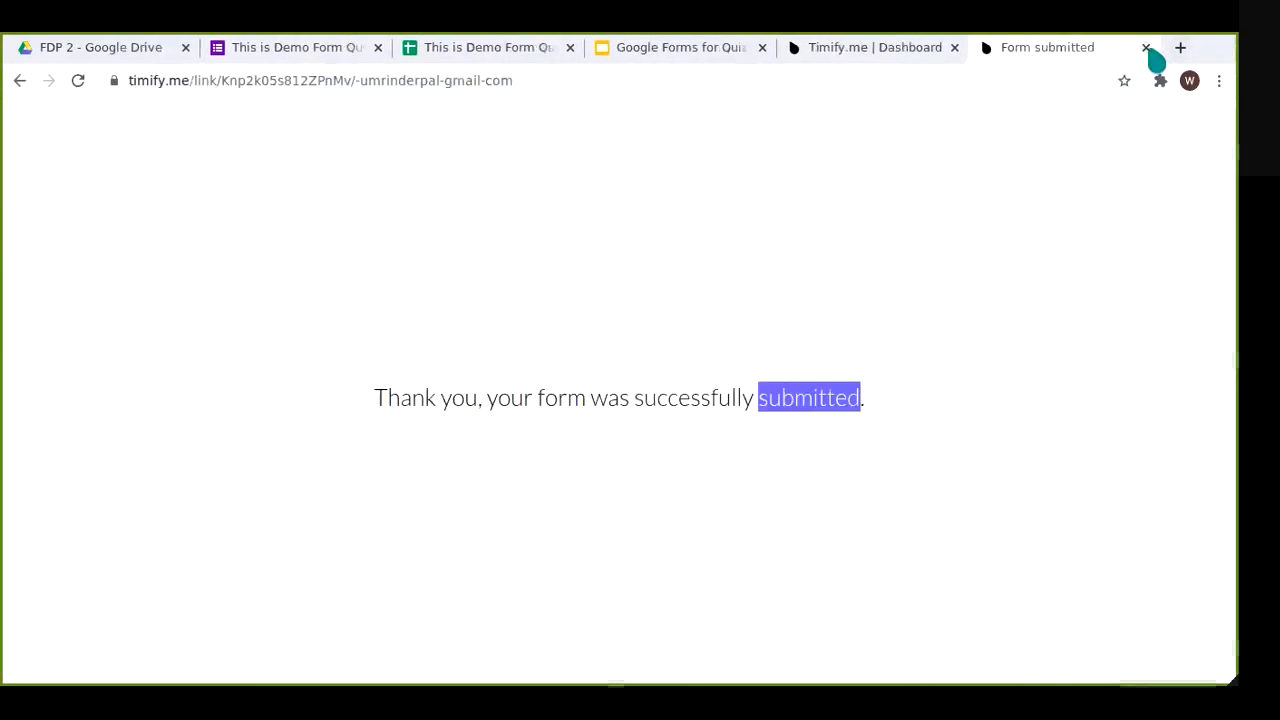
left_click(1147, 47)
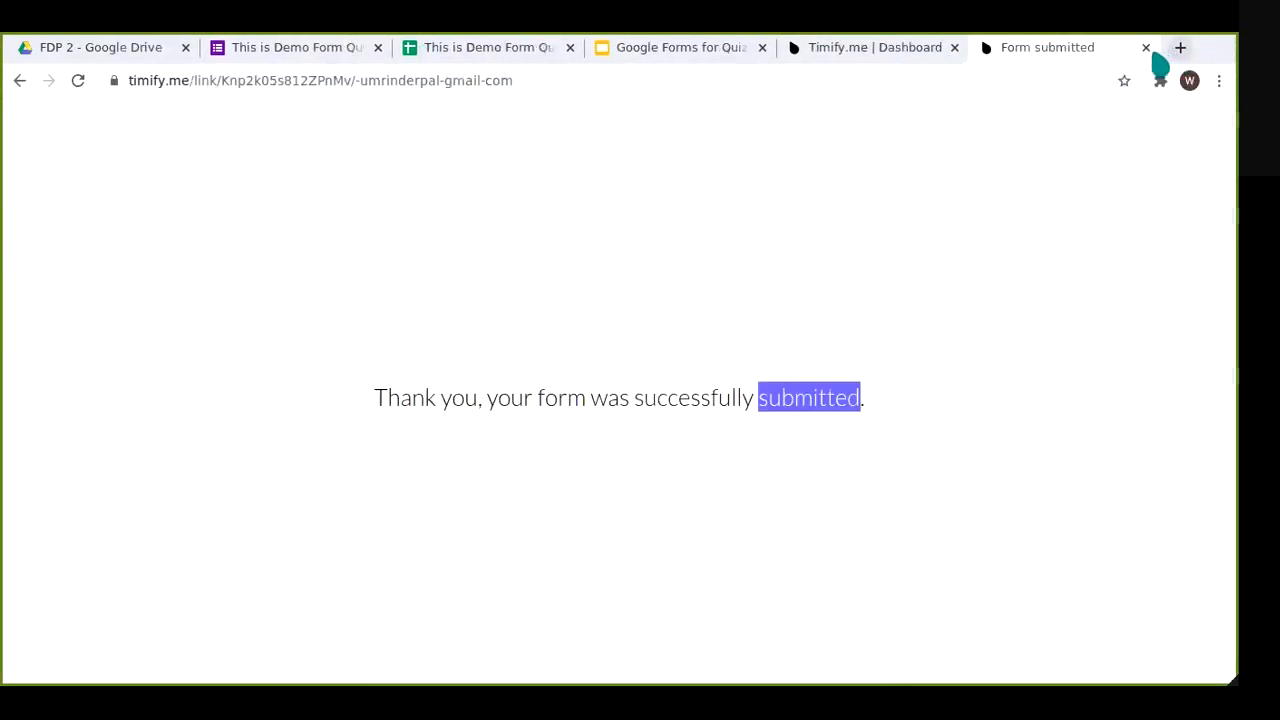
left_click(1146, 47)
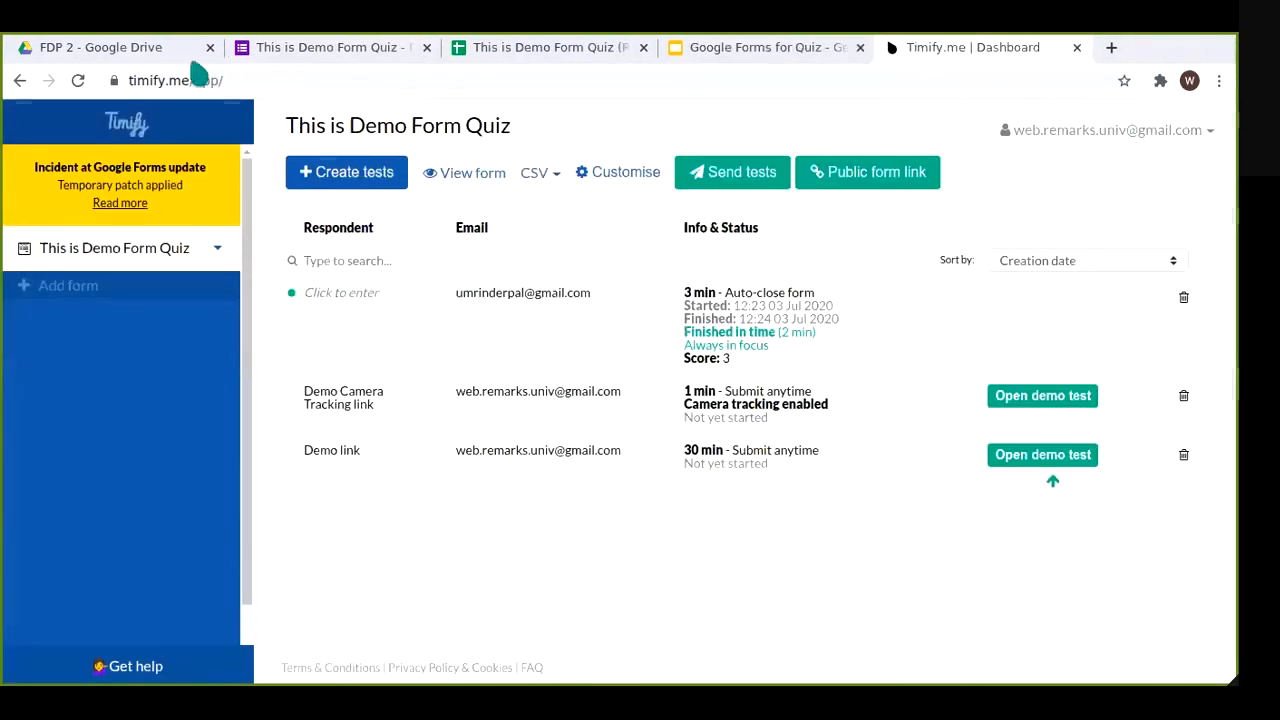
Step: Open the History Quiz in Punjabi form from the FDP 2 Drive folder
left_click(160, 47)
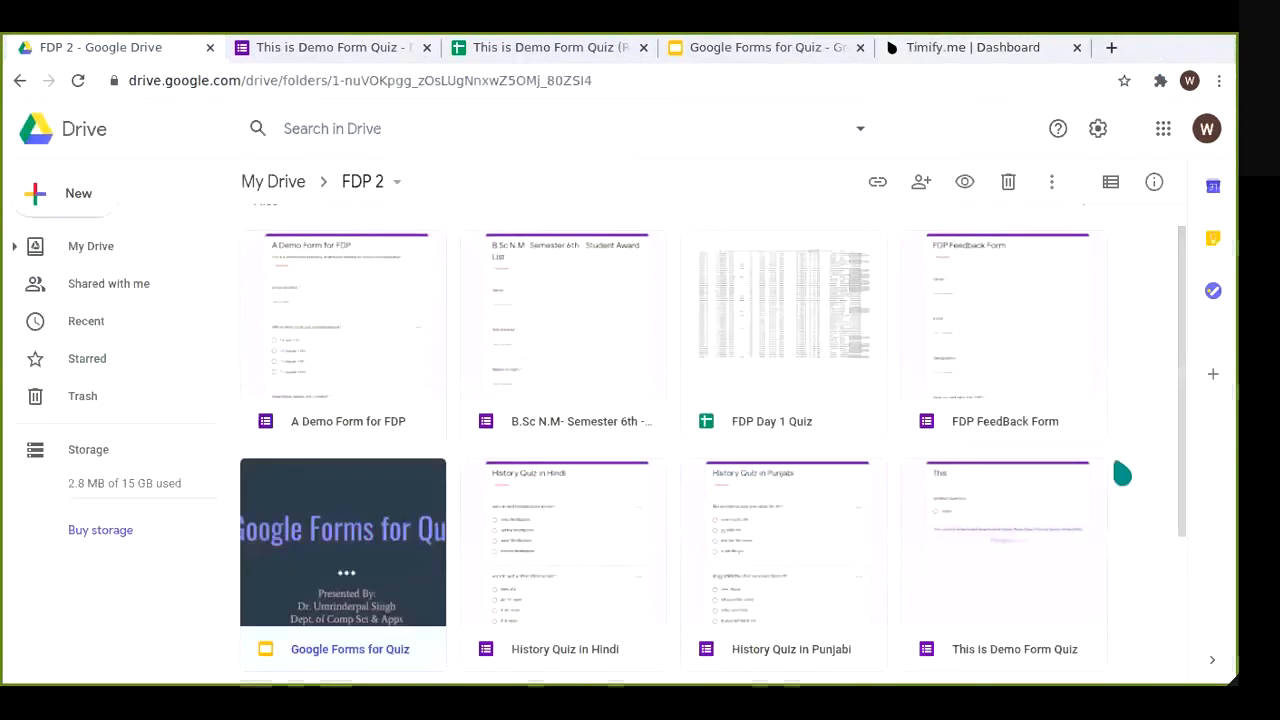
scroll(1120, 471, "down", 2)
scroll(1140, 485, "down", 2)
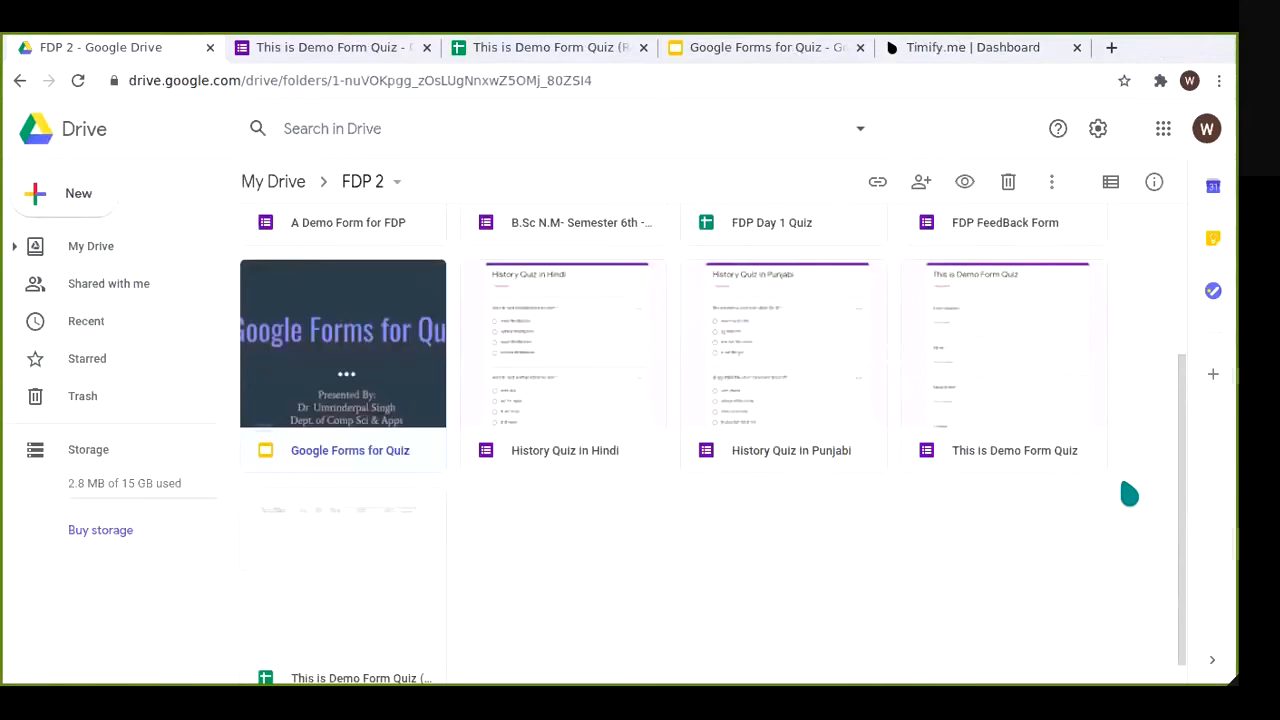
double_click(786, 400)
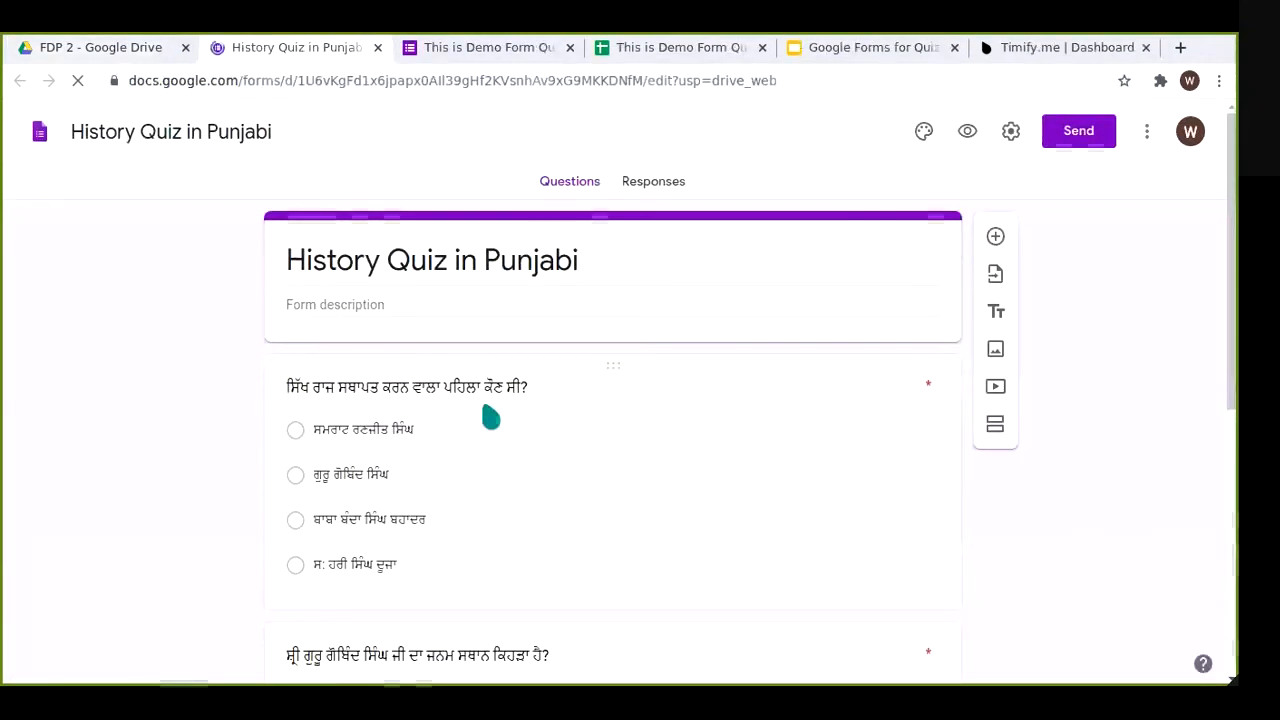
scroll(1086, 566, "down", 4)
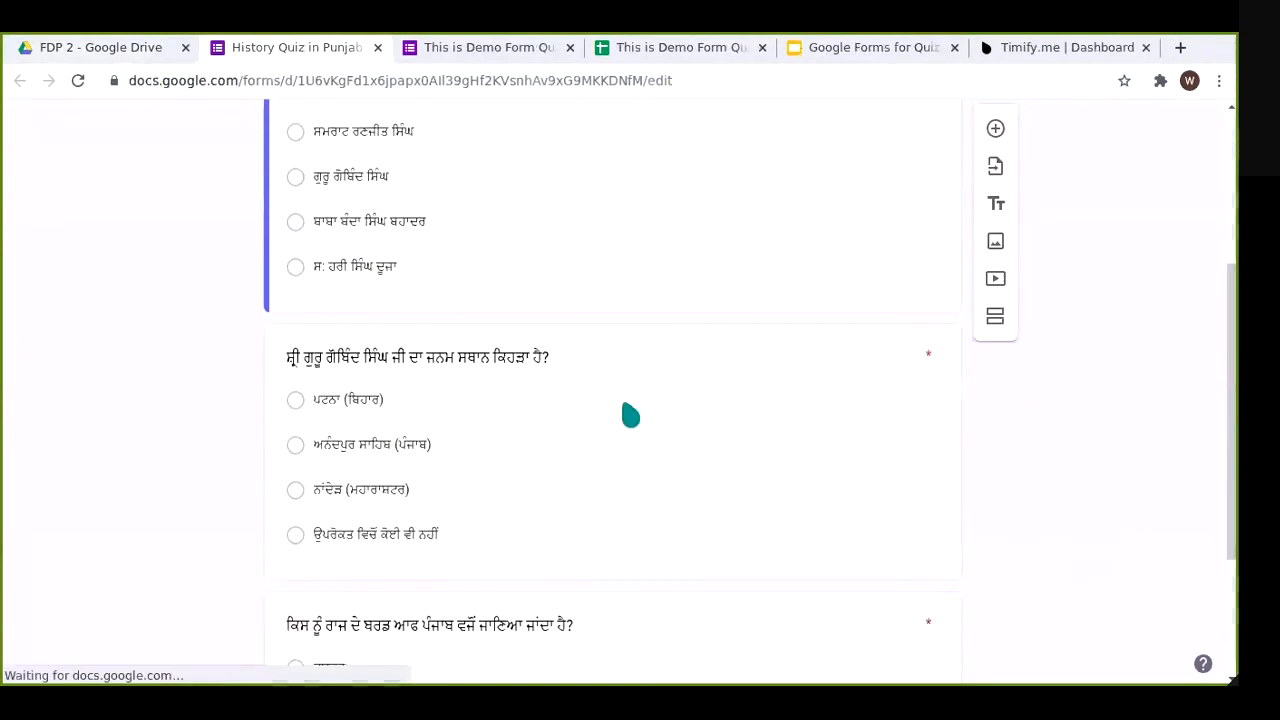
Step: Open the History Quiz in Hindi form and scroll through its questions
left_click(60, 47)
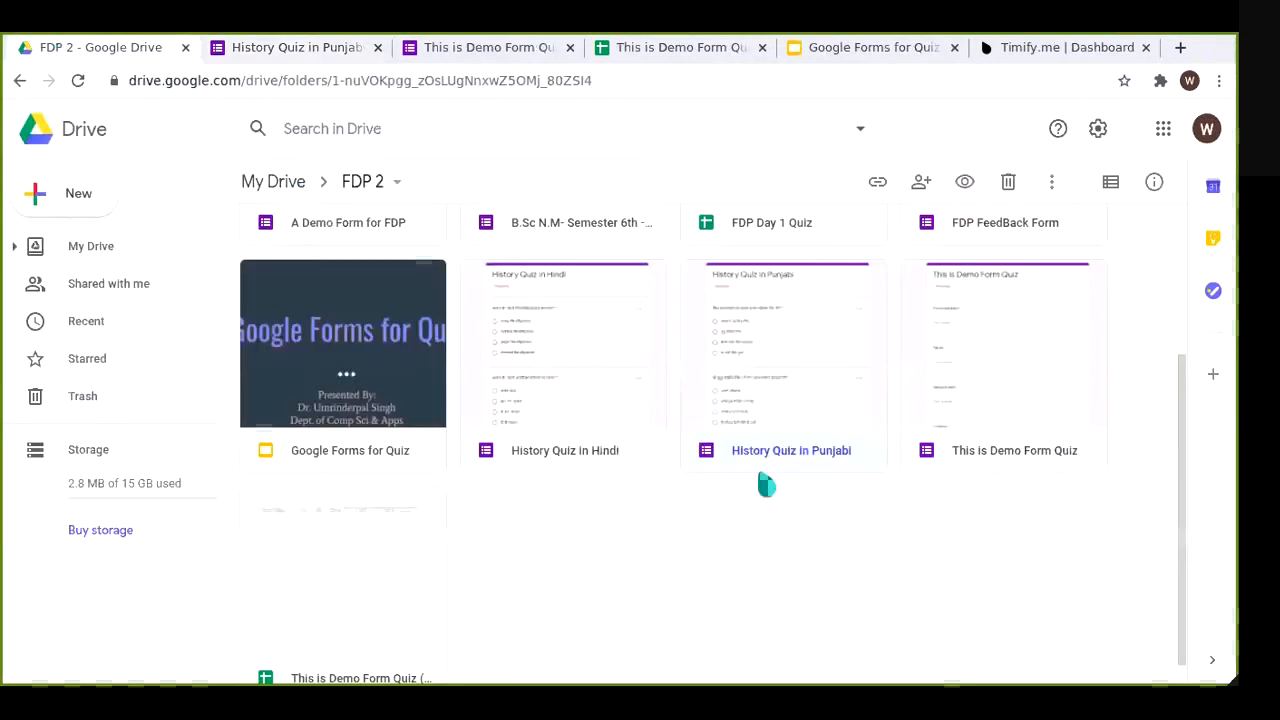
double_click(490, 360)
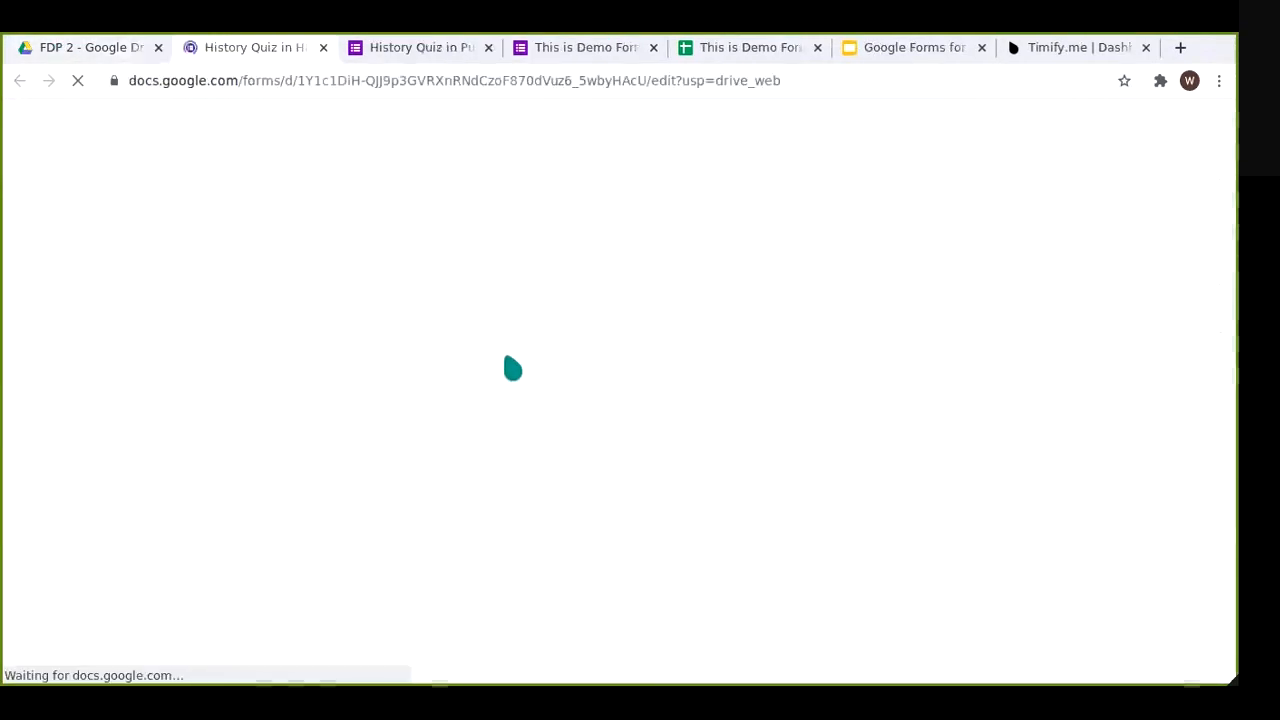
scroll(1000, 505, "down", 2)
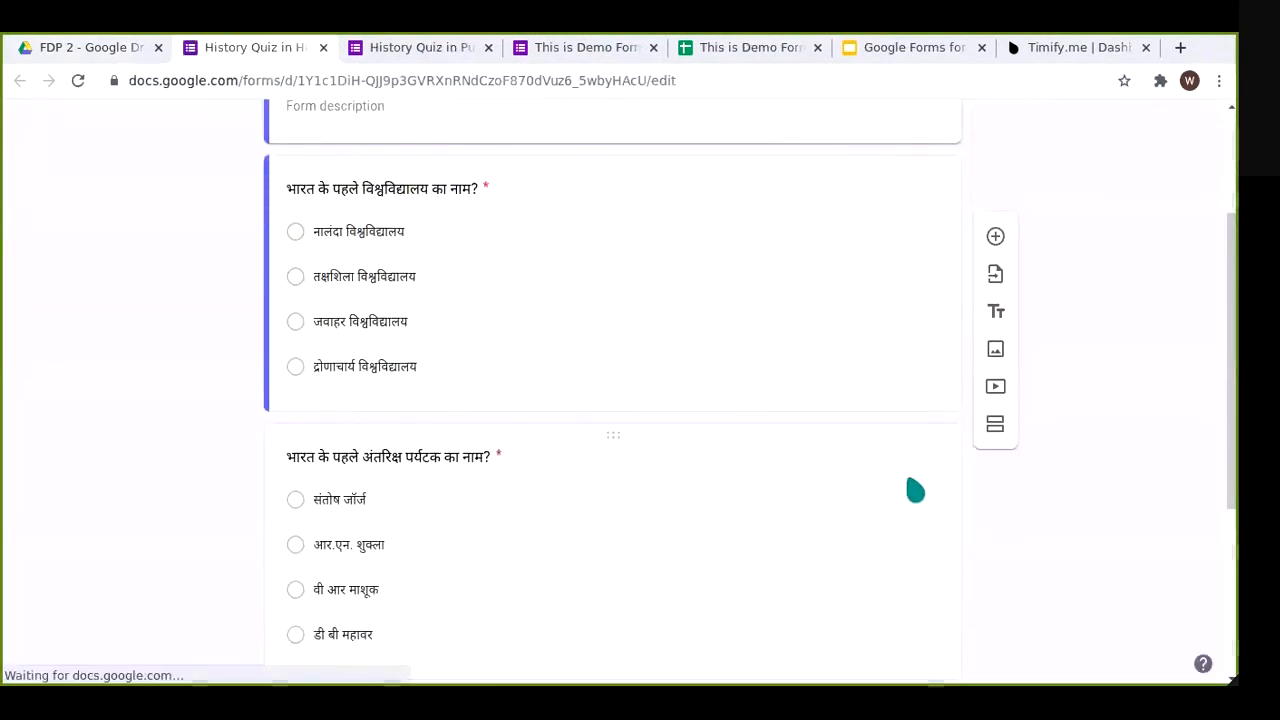
scroll(1132, 459, "up", 3)
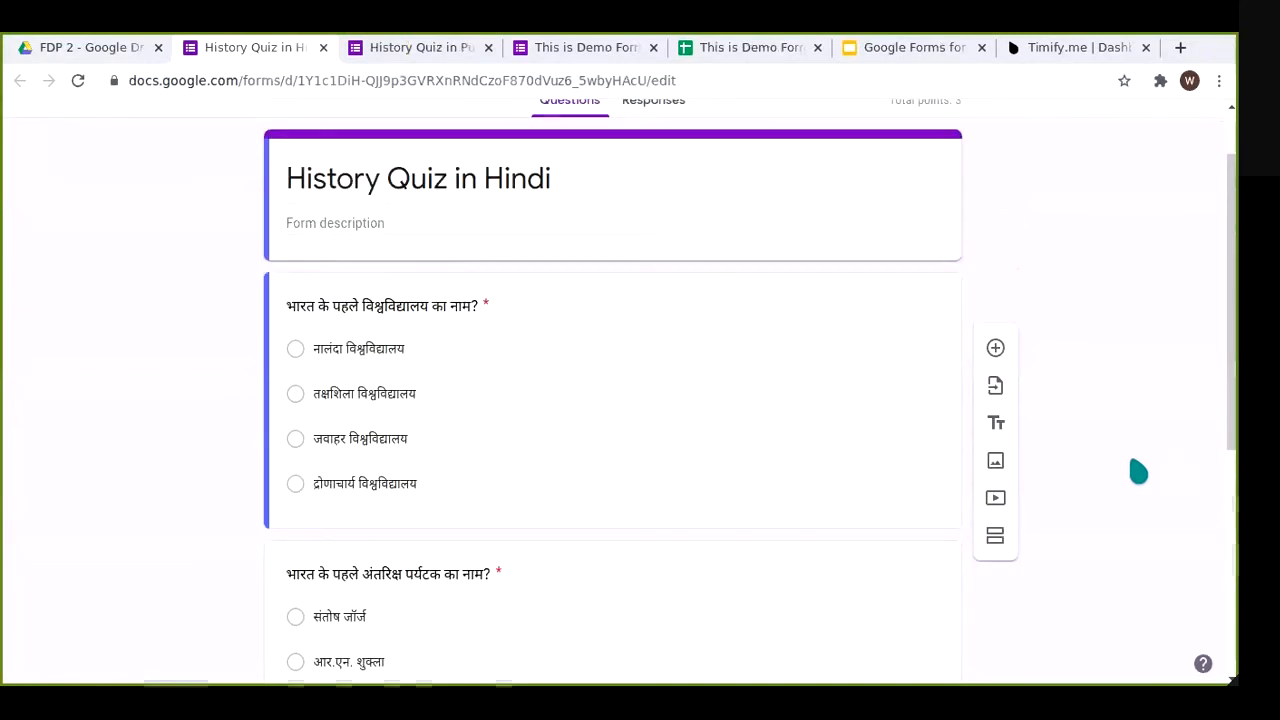
scroll(1121, 455, "down", 2)
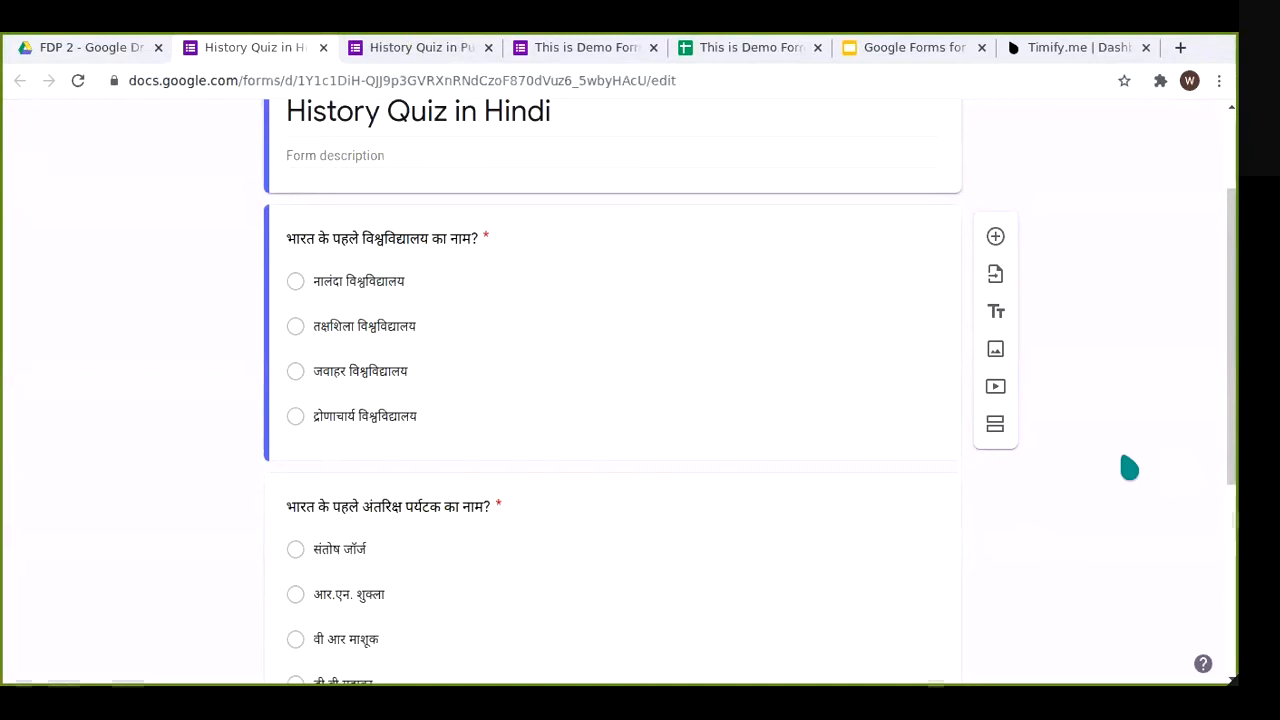
scroll(1105, 480, "down", 2)
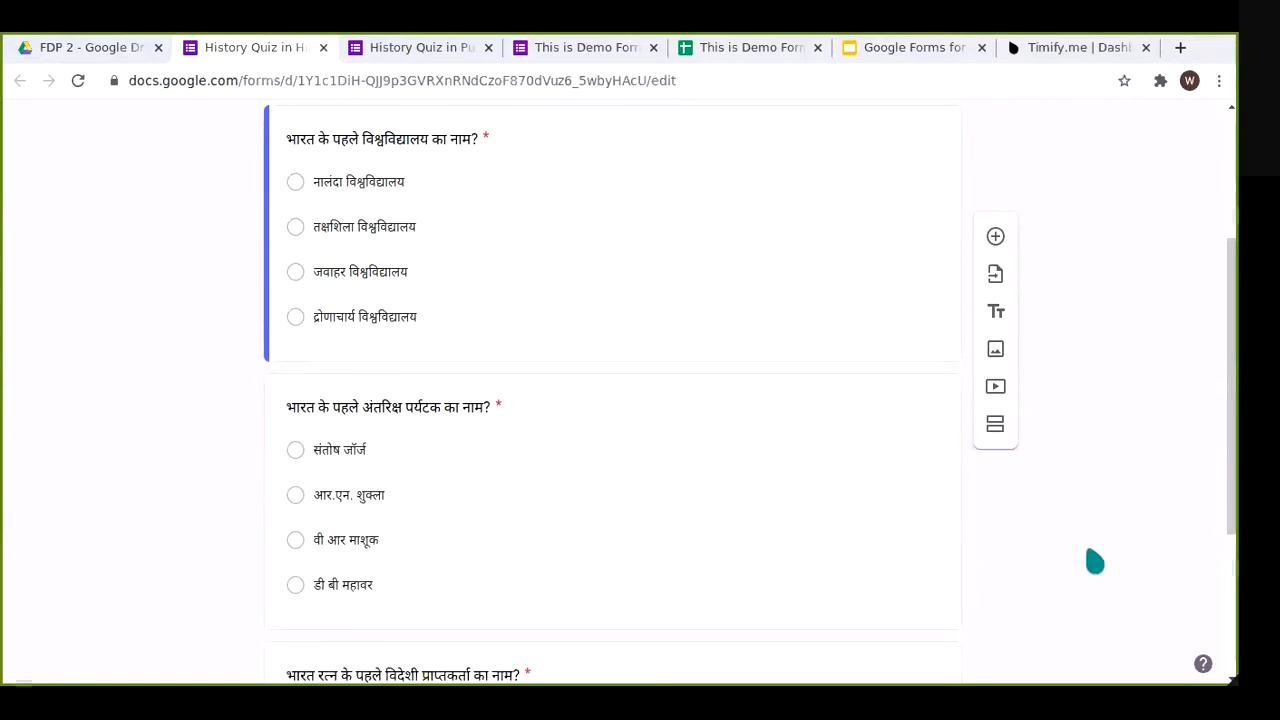
scroll(1094, 562, "down", 2)
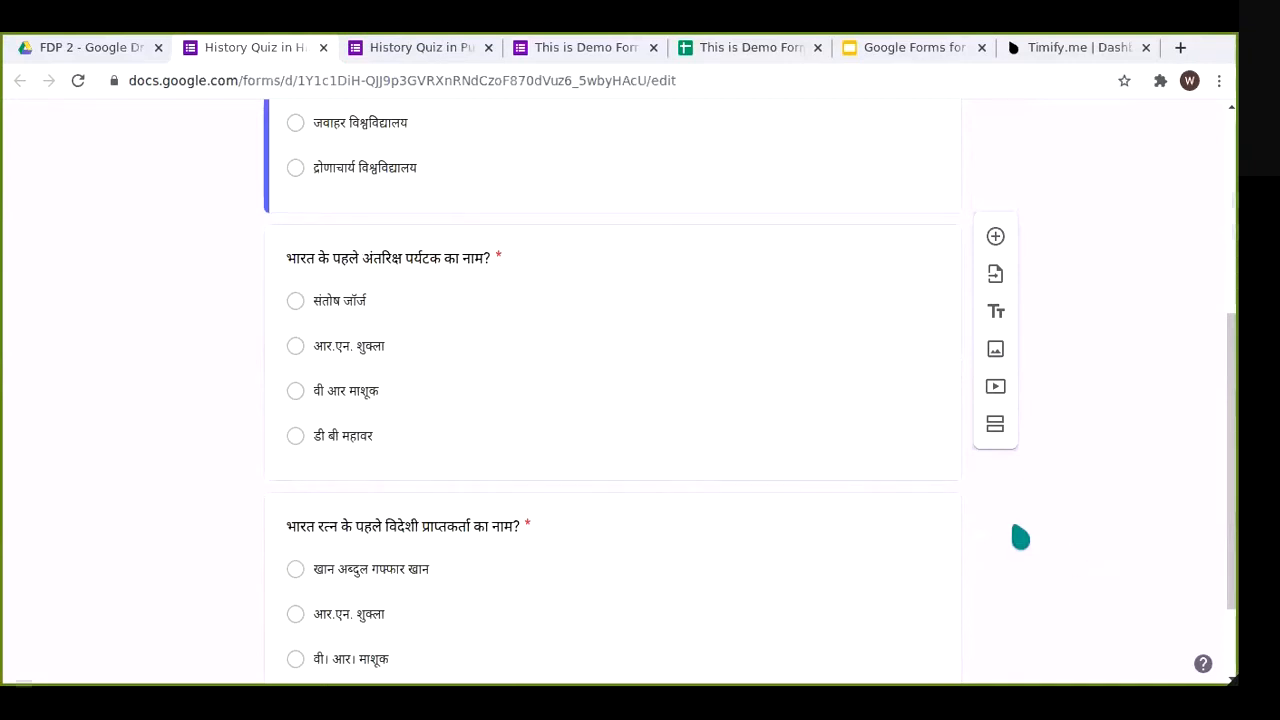
scroll(547, 335, "up", 3)
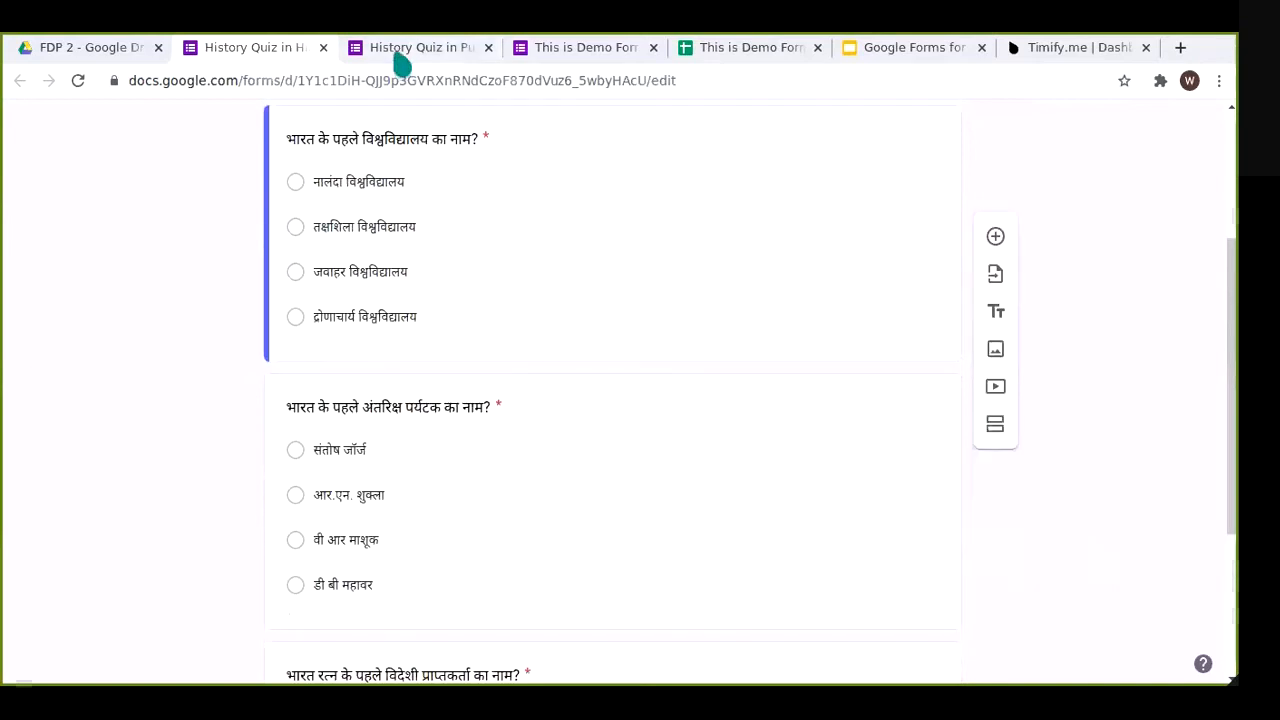
Step: Review the History Quiz in Punjabi form, then close its tab
left_click(400, 47)
scroll(1096, 462, "up", 2)
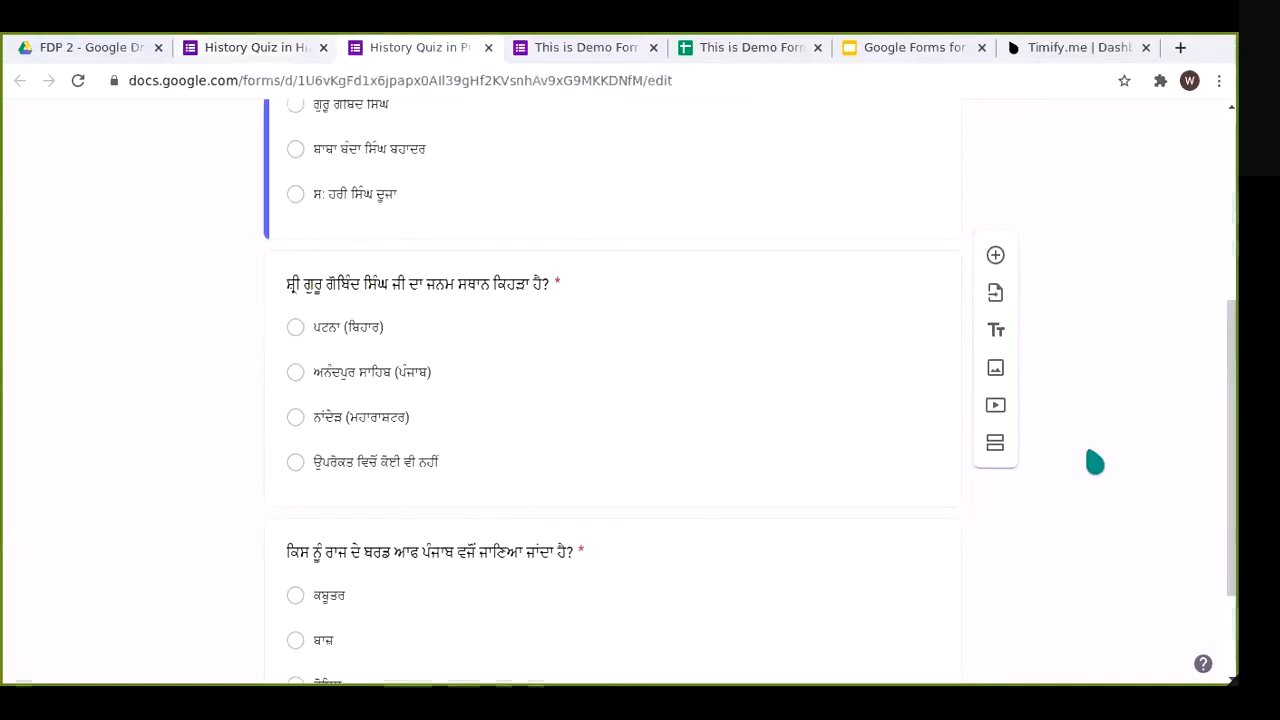
scroll(1087, 456, "up", 2)
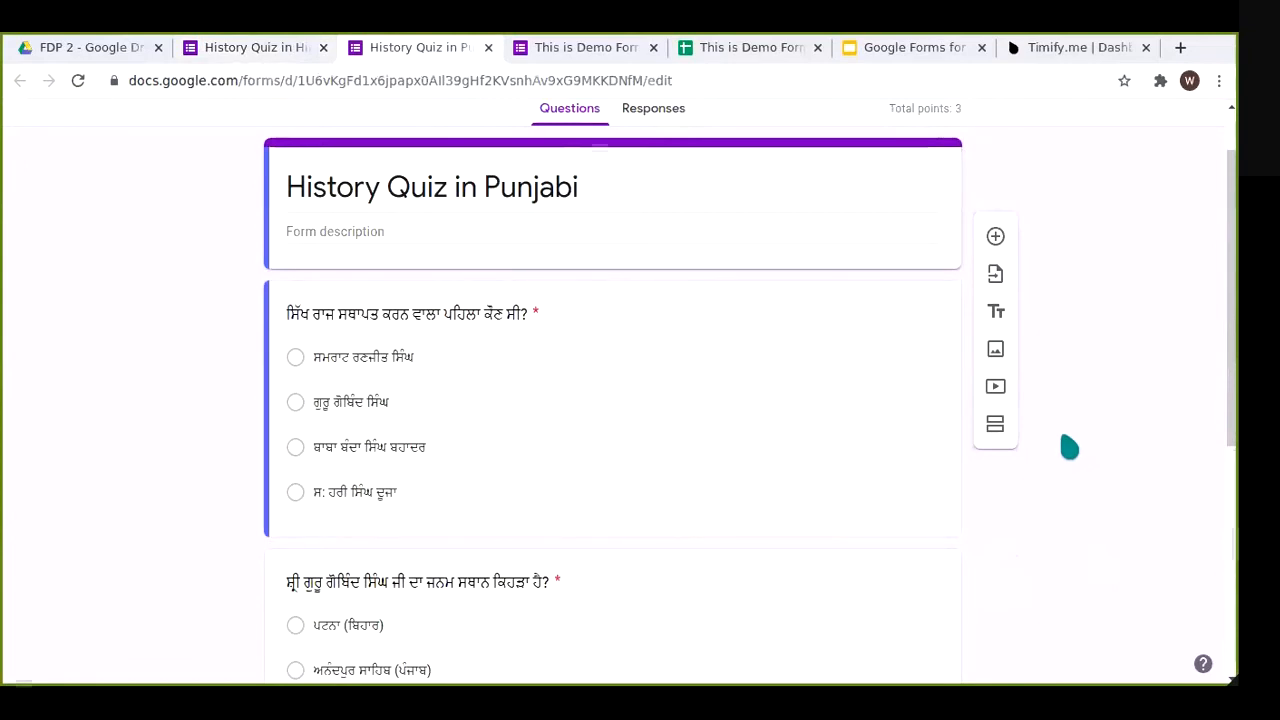
scroll(1083, 443, "down", 2)
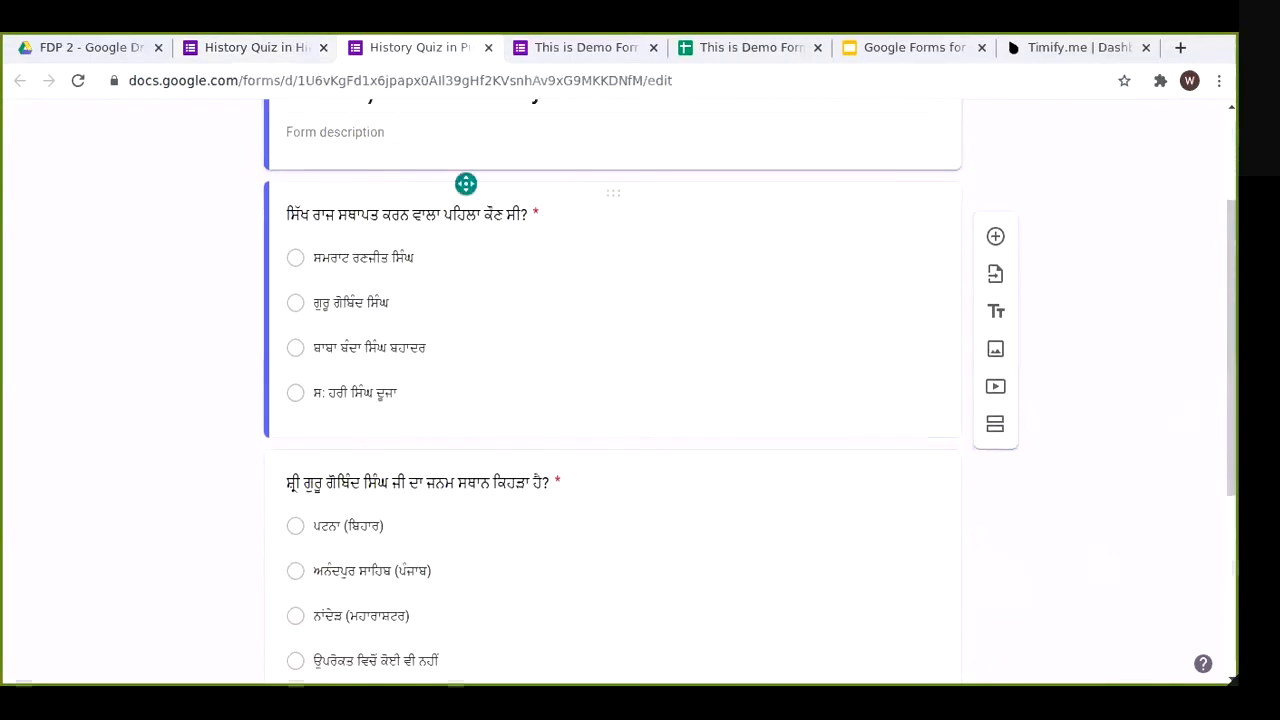
scroll(555, 280, "up", 3)
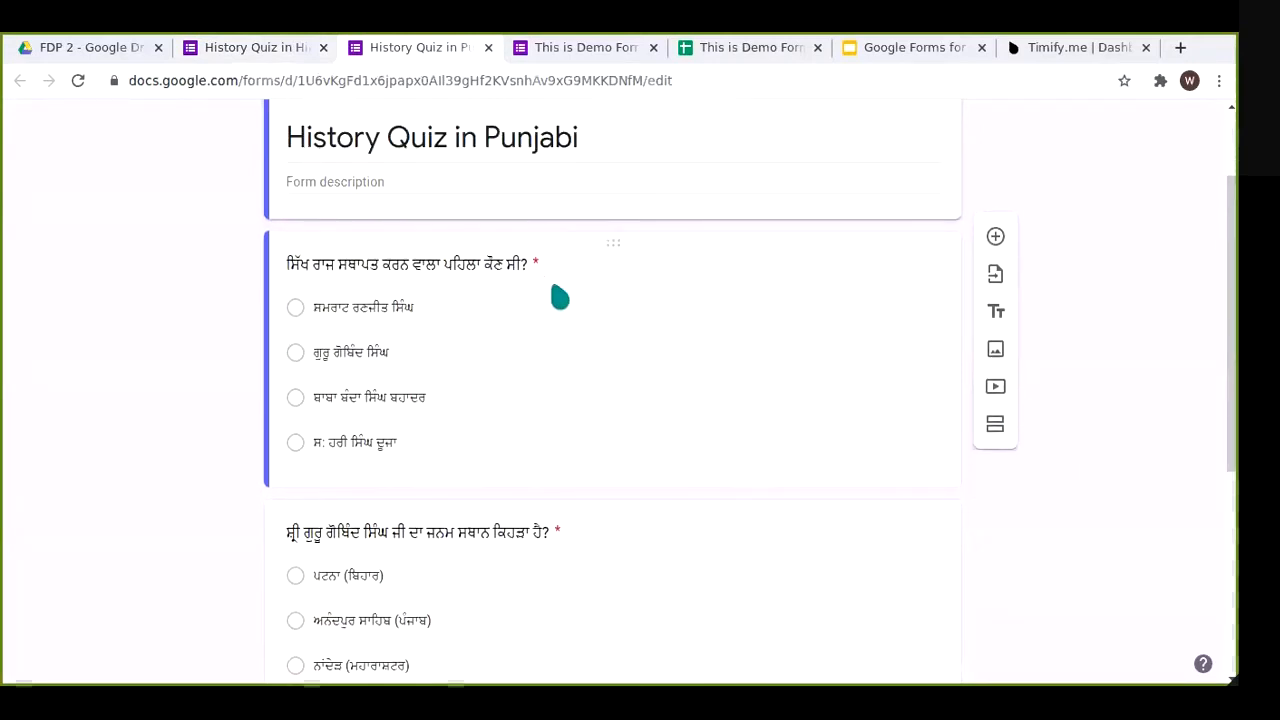
left_click(488, 48)
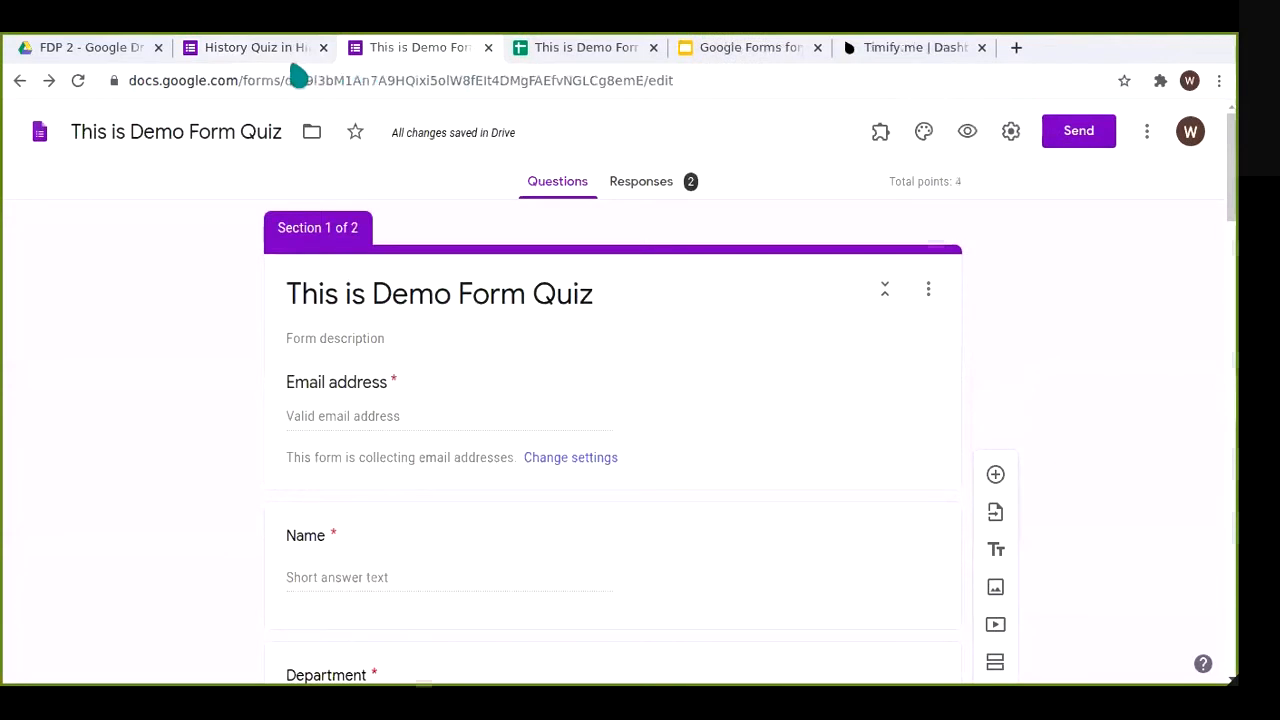
Step: Close the History Quiz in Hindi tab and return to the This is Demo Form Quiz editor
left_click(291, 50)
left_click(378, 48)
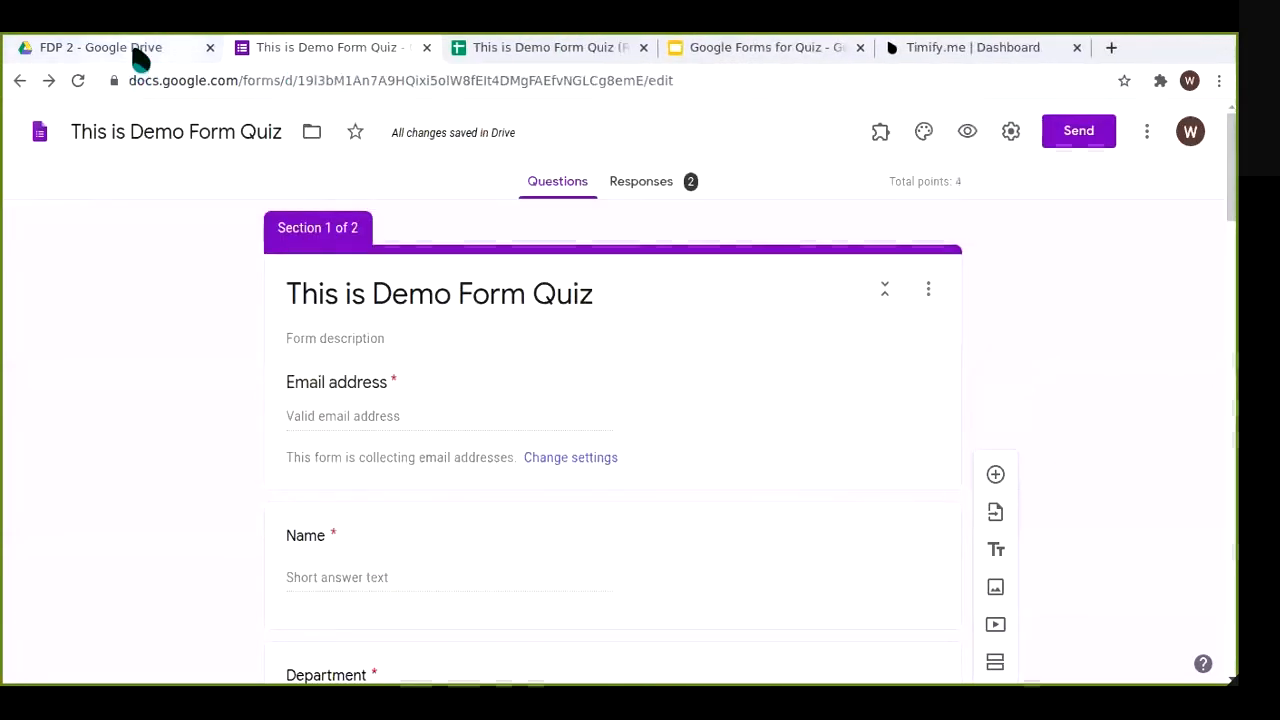
left_click(141, 60)
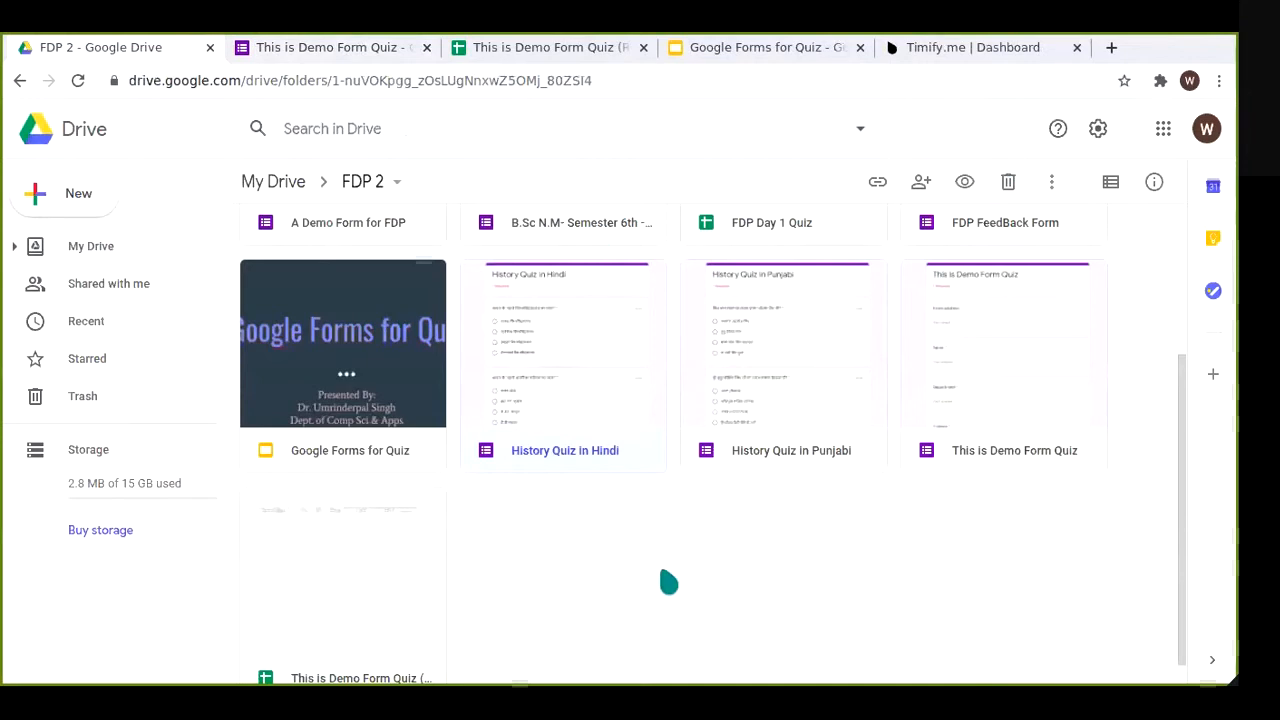
left_click(666, 566)
scroll(718, 271, "down", 1)
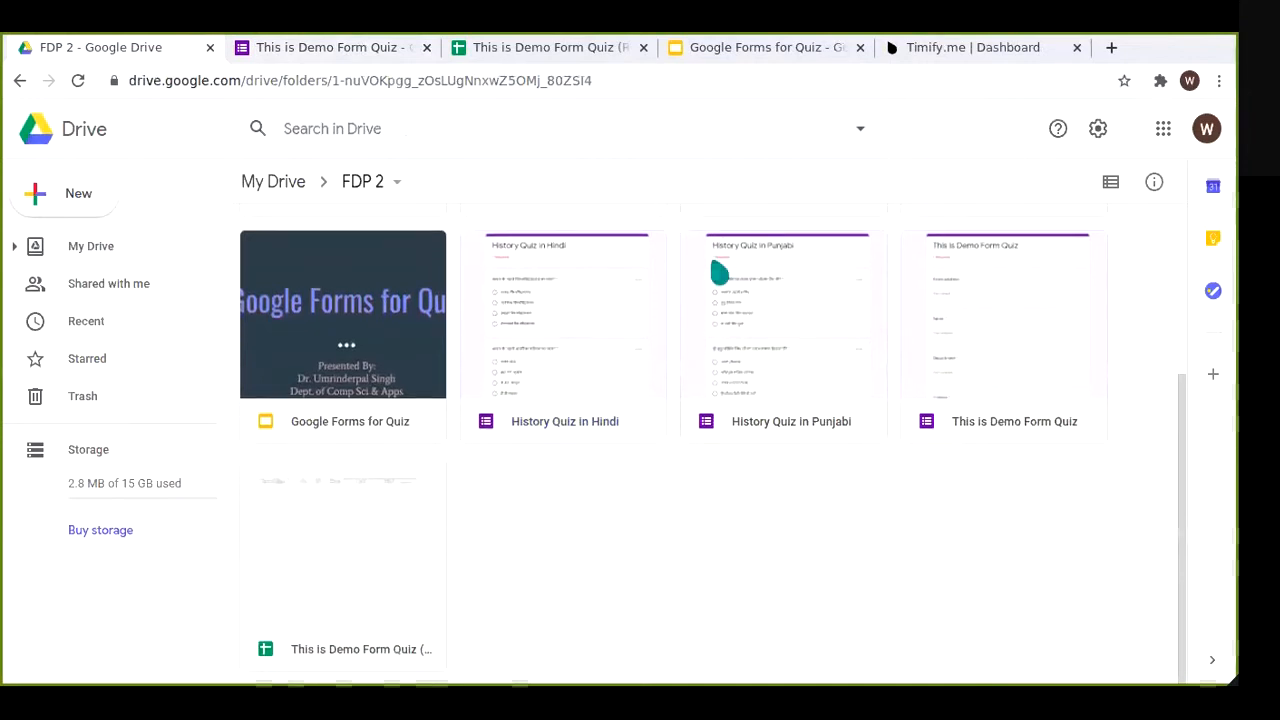
left_click(256, 49)
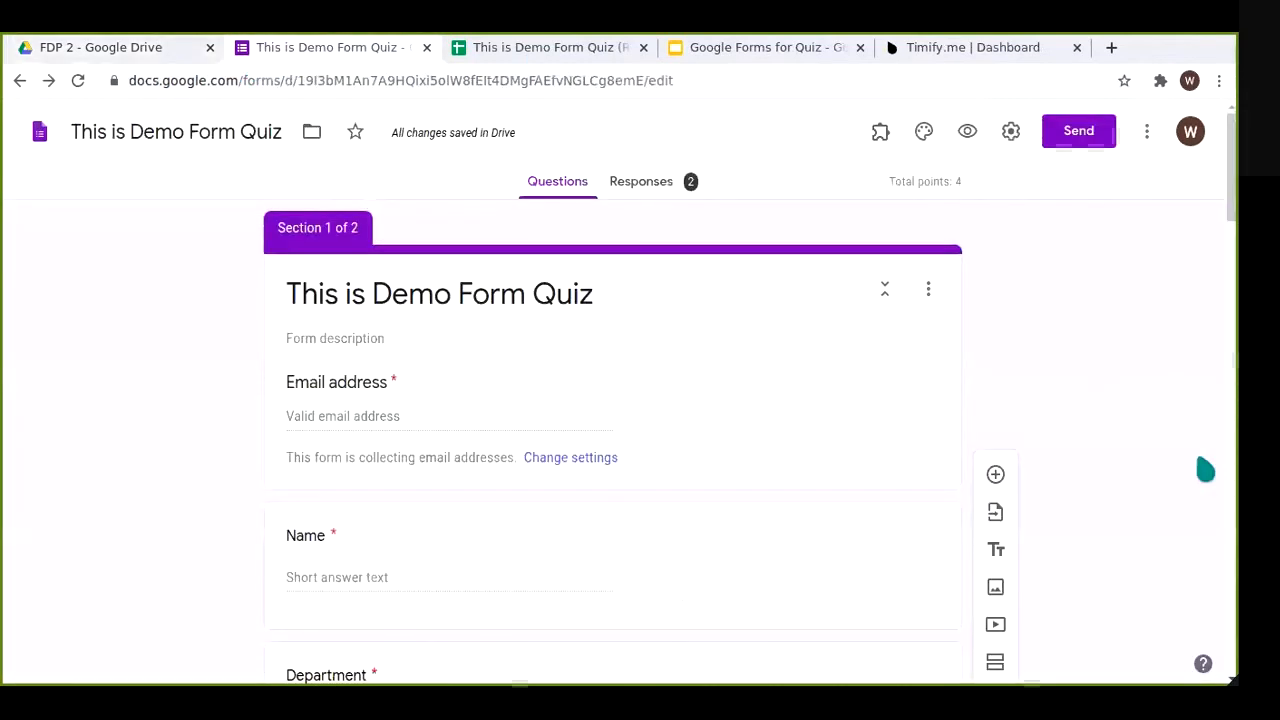
Step: Launch formLimiter, find it offers only Help, and reload the form page
left_click(883, 150)
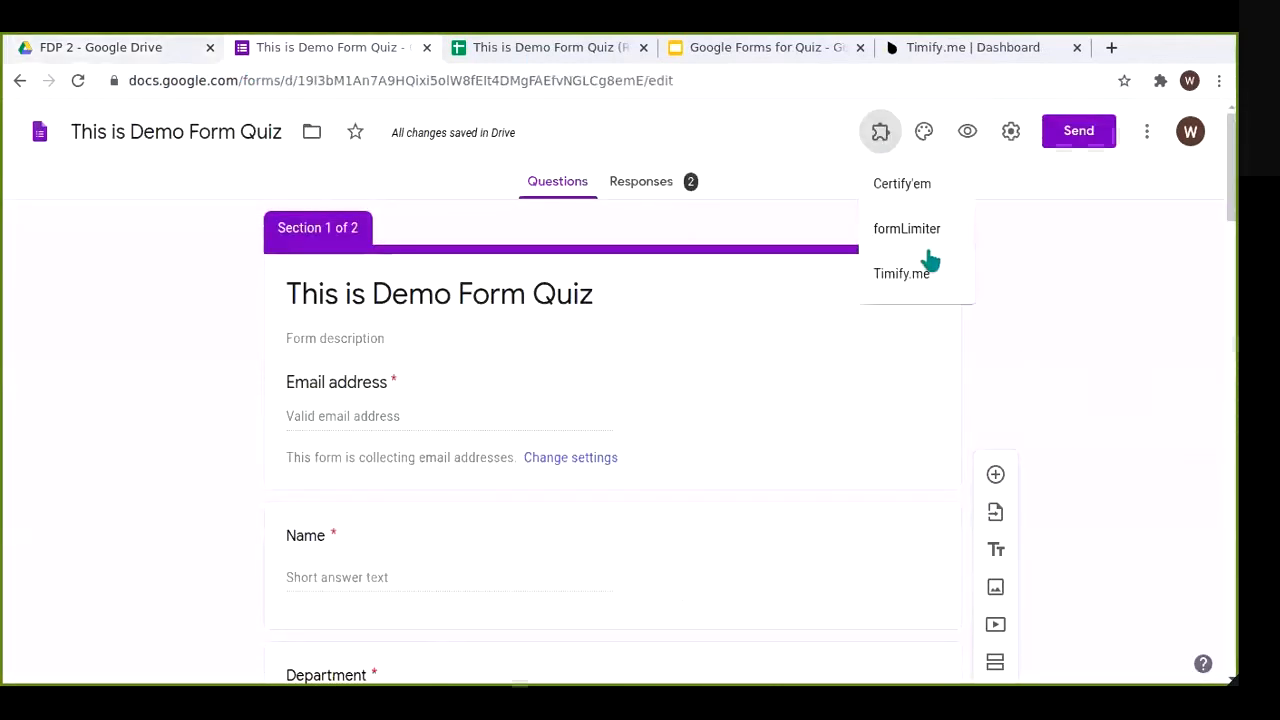
left_click(930, 250)
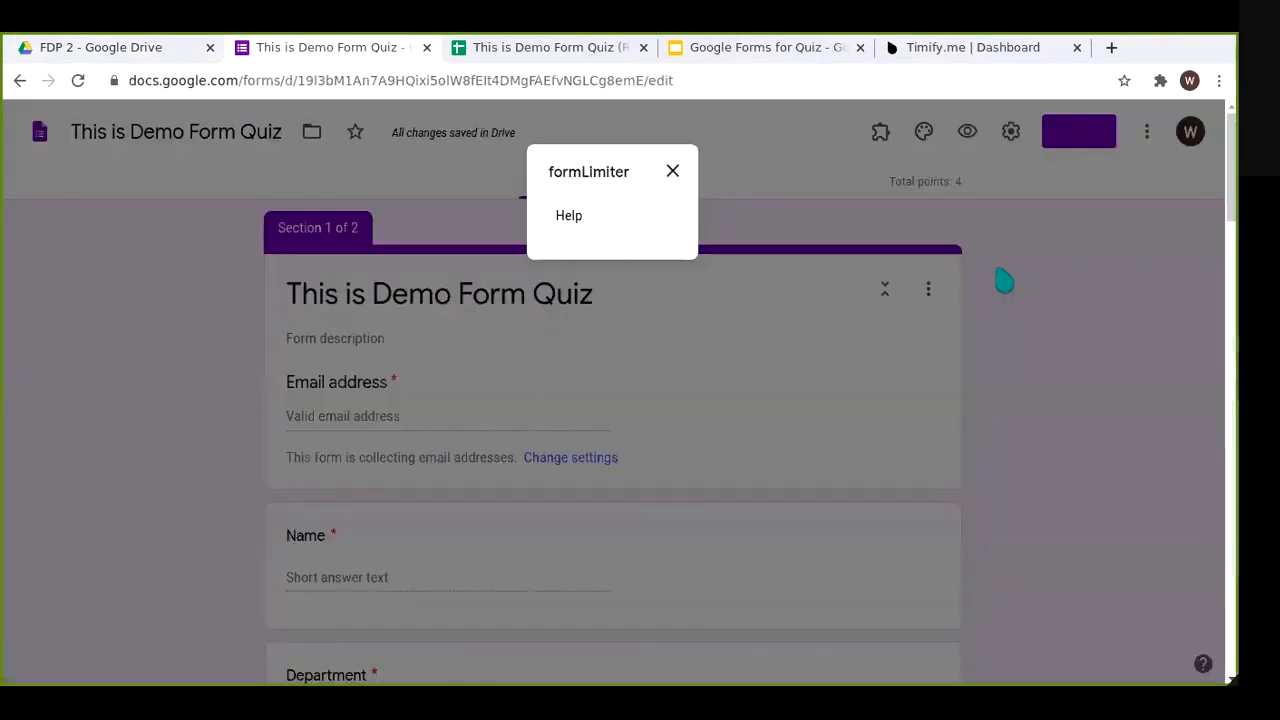
left_click(672, 172)
right_click(672, 172)
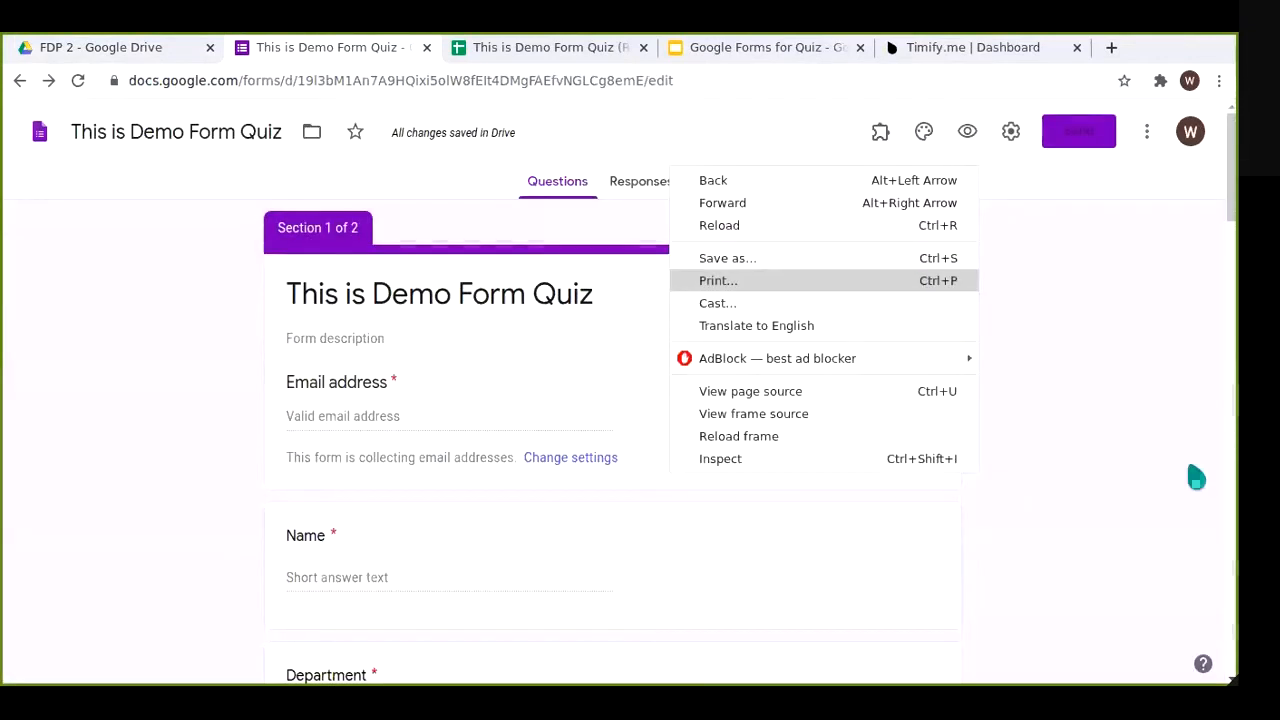
left_click(1137, 455)
key("F5")
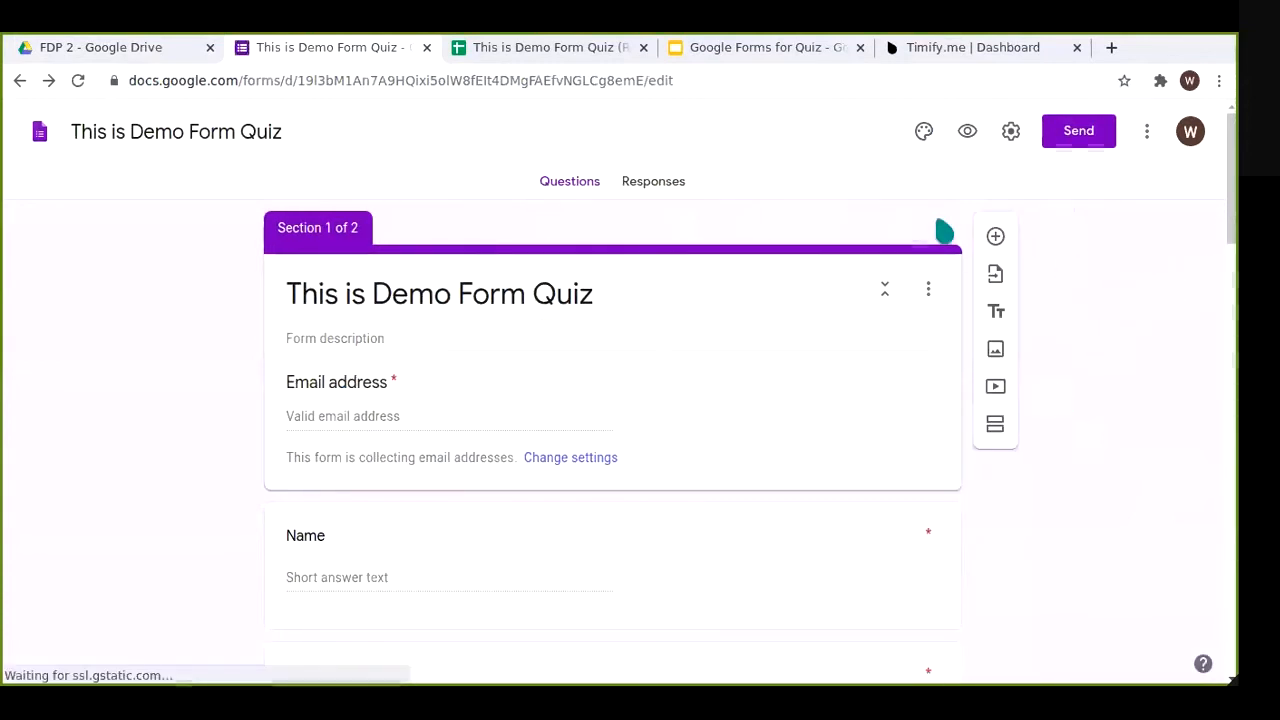
Step: Relaunch formLimiter until it shows a limit option, then choose Set limit
left_click(881, 133)
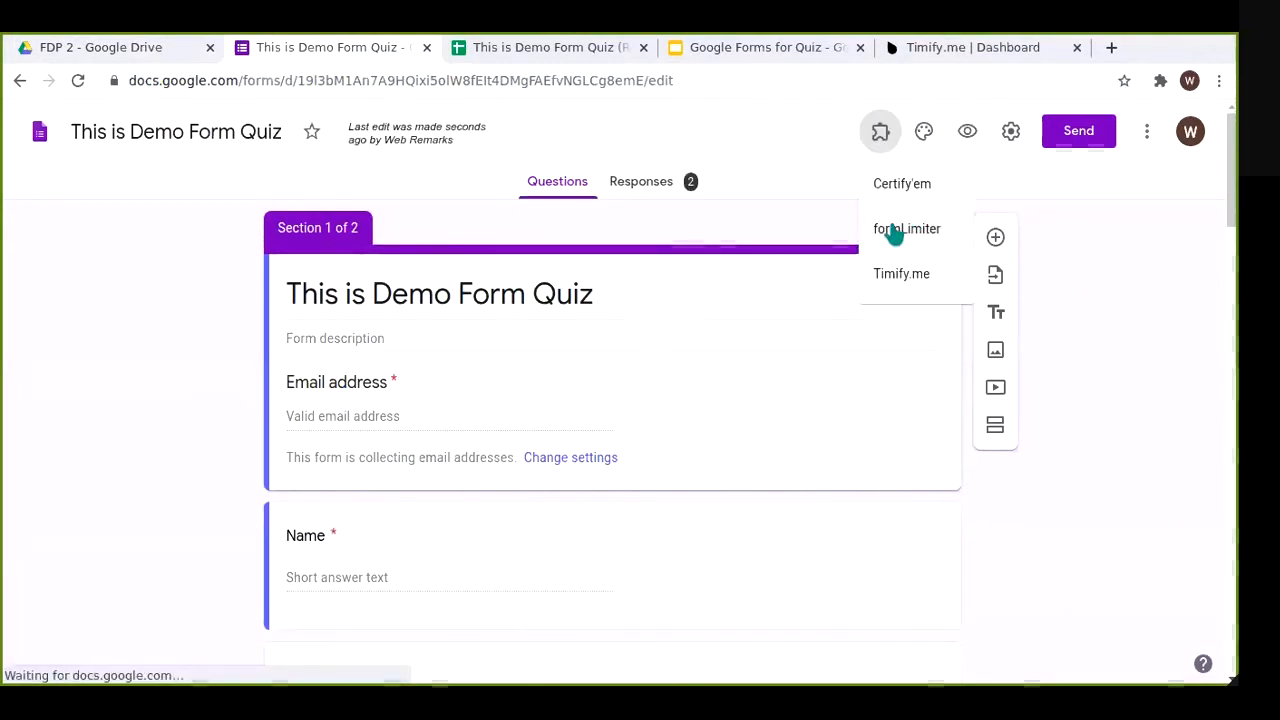
left_click(893, 231)
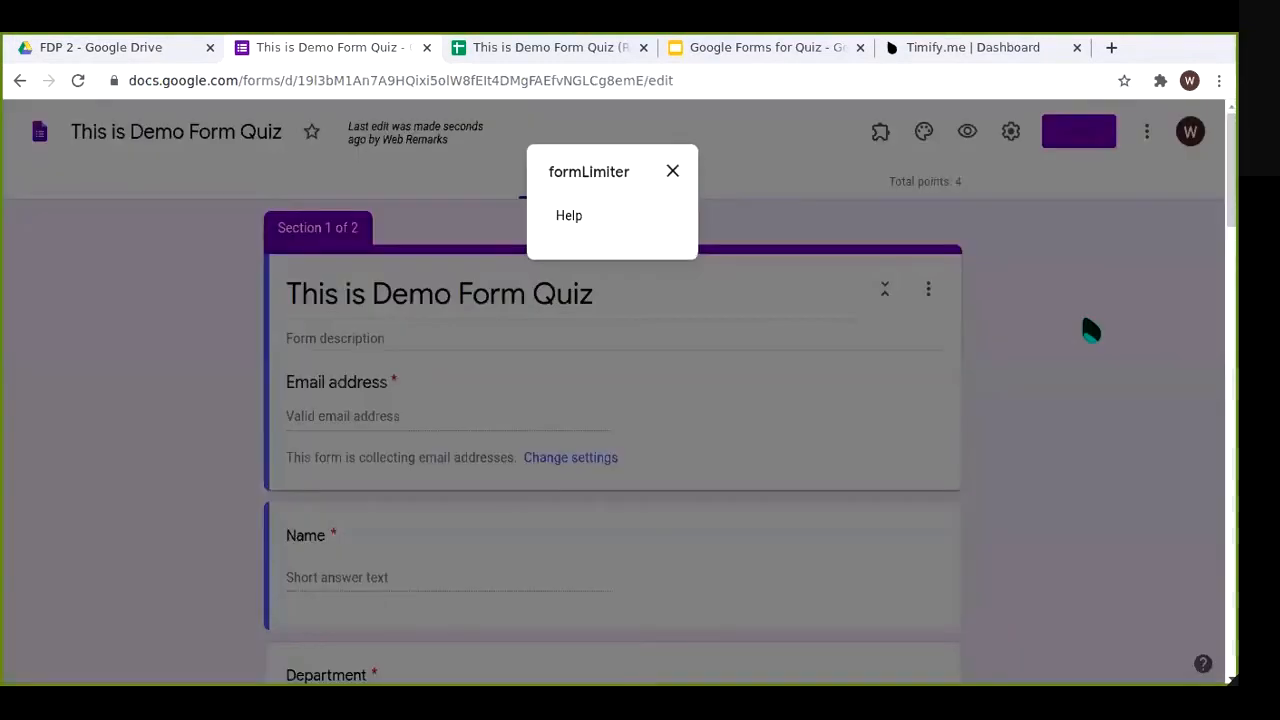
left_click(674, 173)
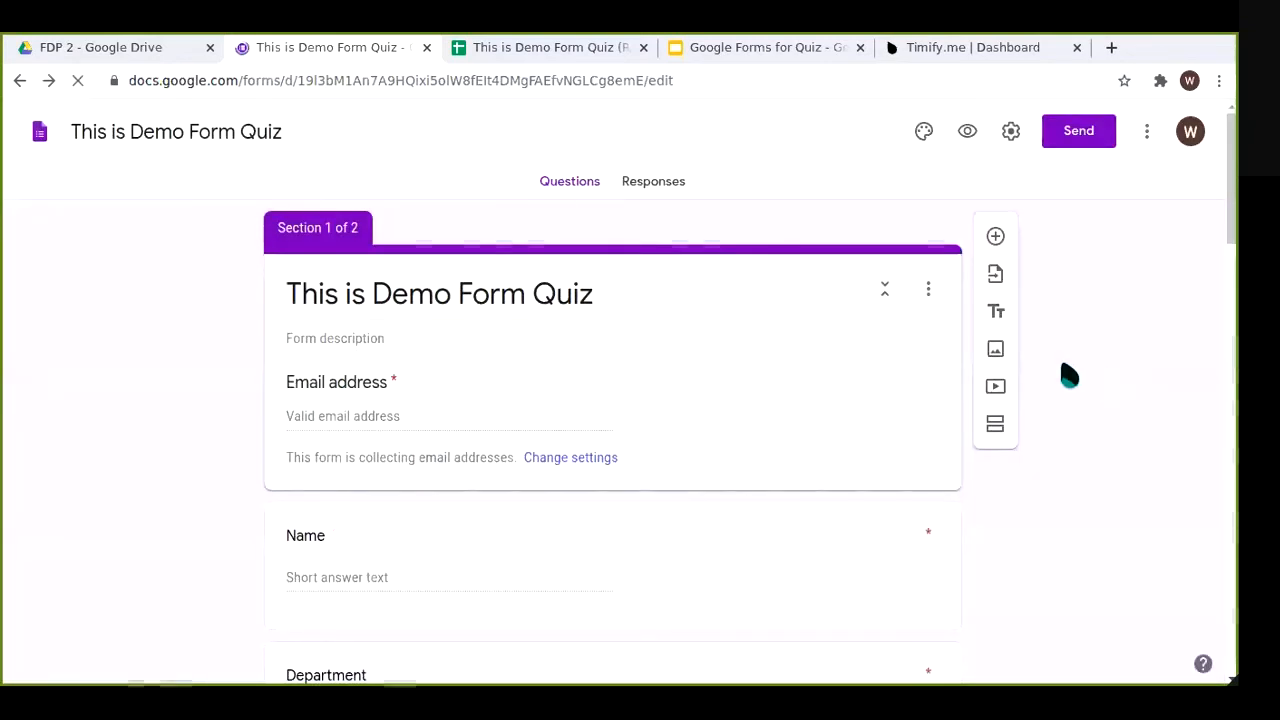
left_click(880, 131)
left_click(906, 229)
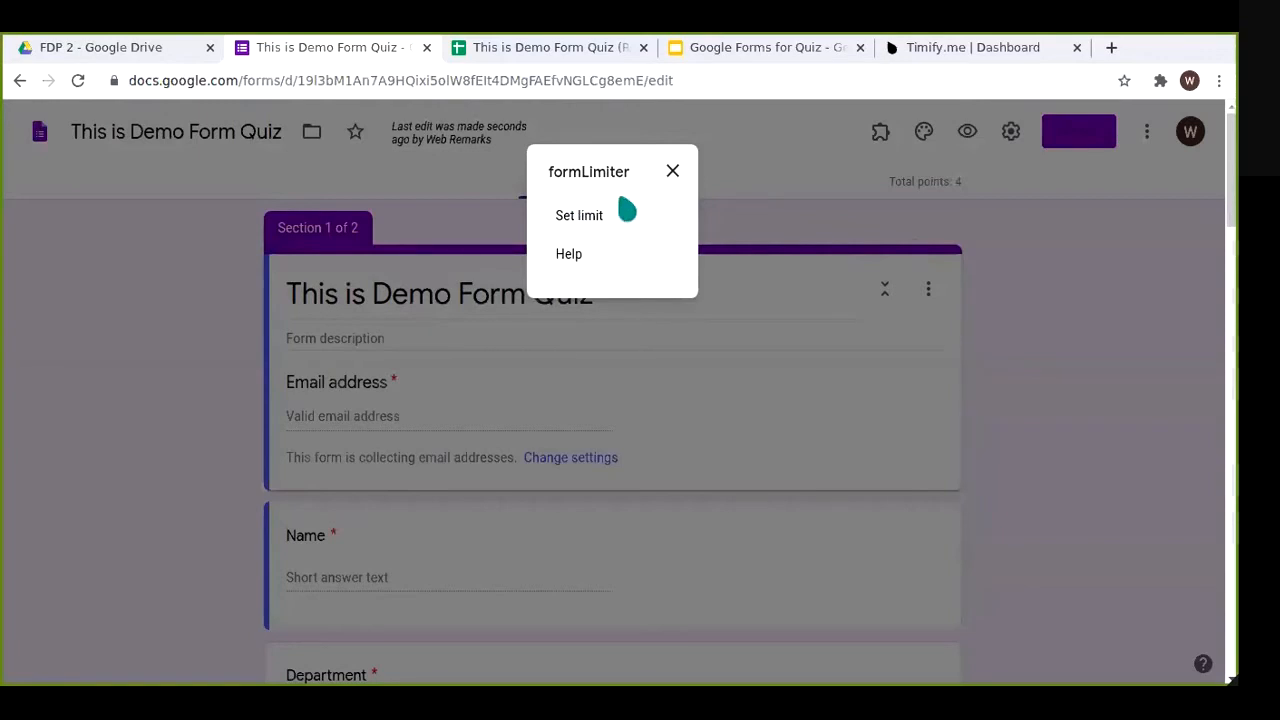
left_click(583, 217)
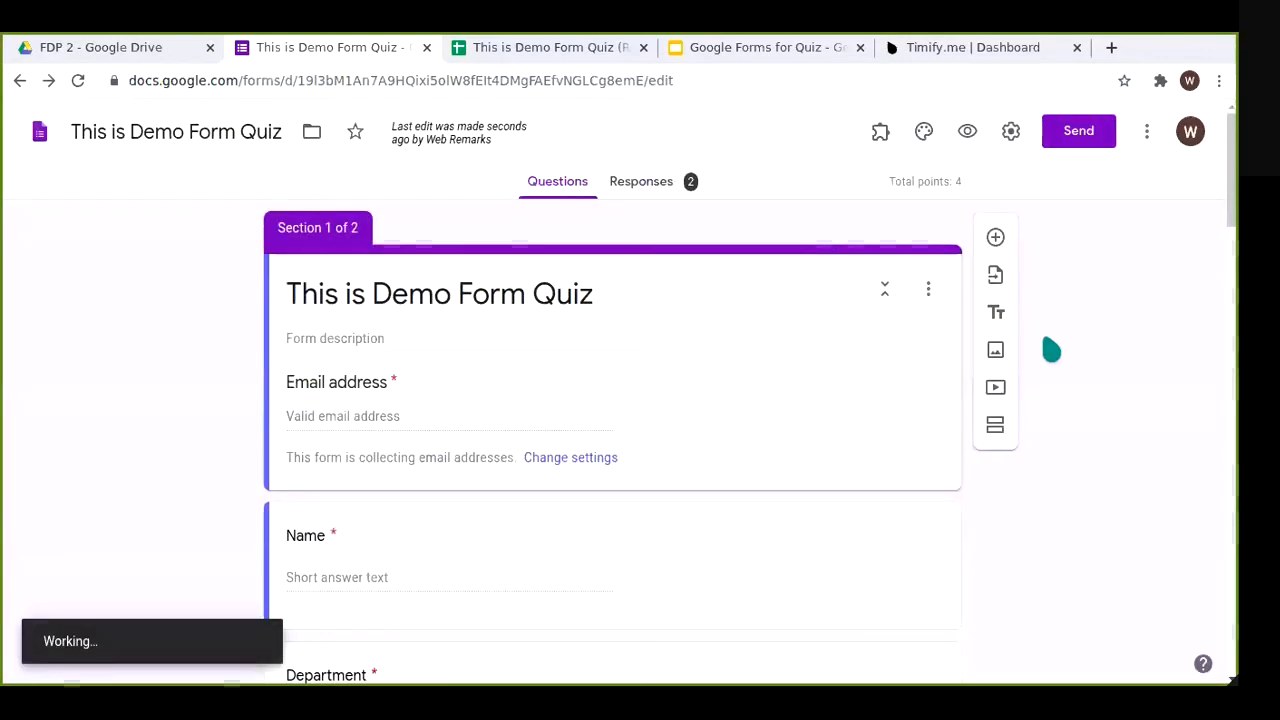
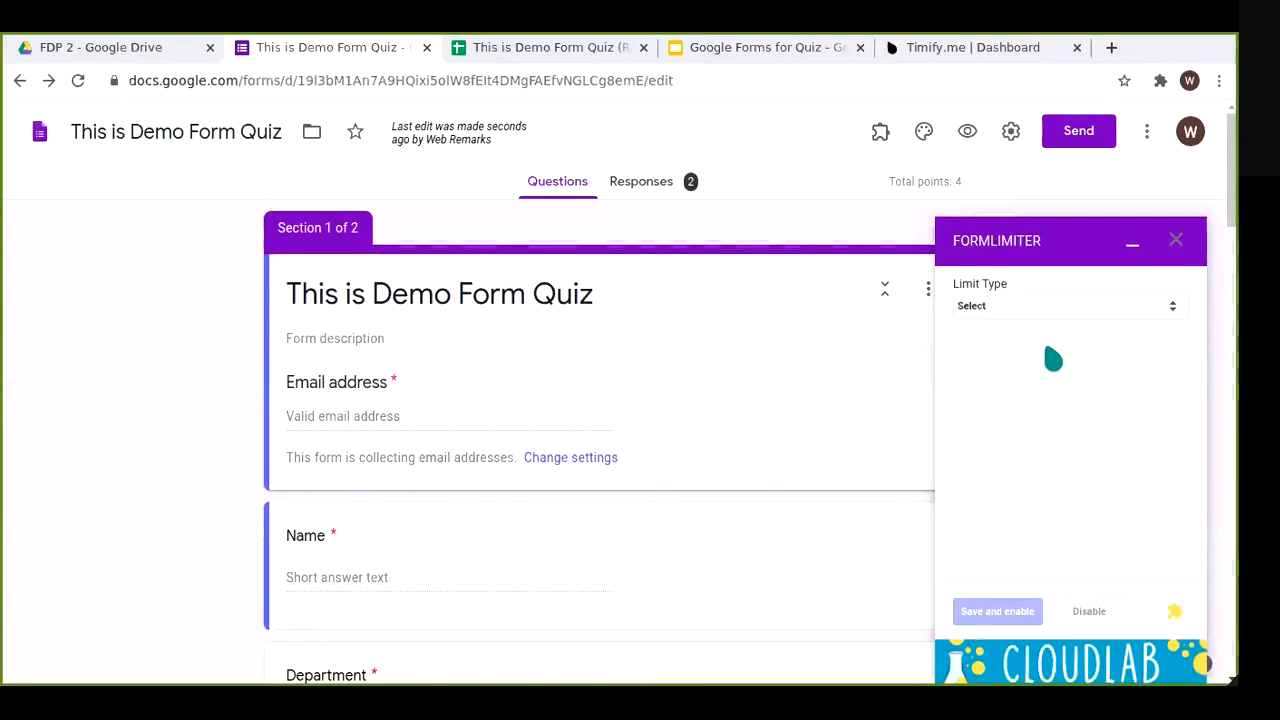
Step: Limit the form by date and time, closing it on 07/03/2020 at 5:00 PM
left_click(994, 310)
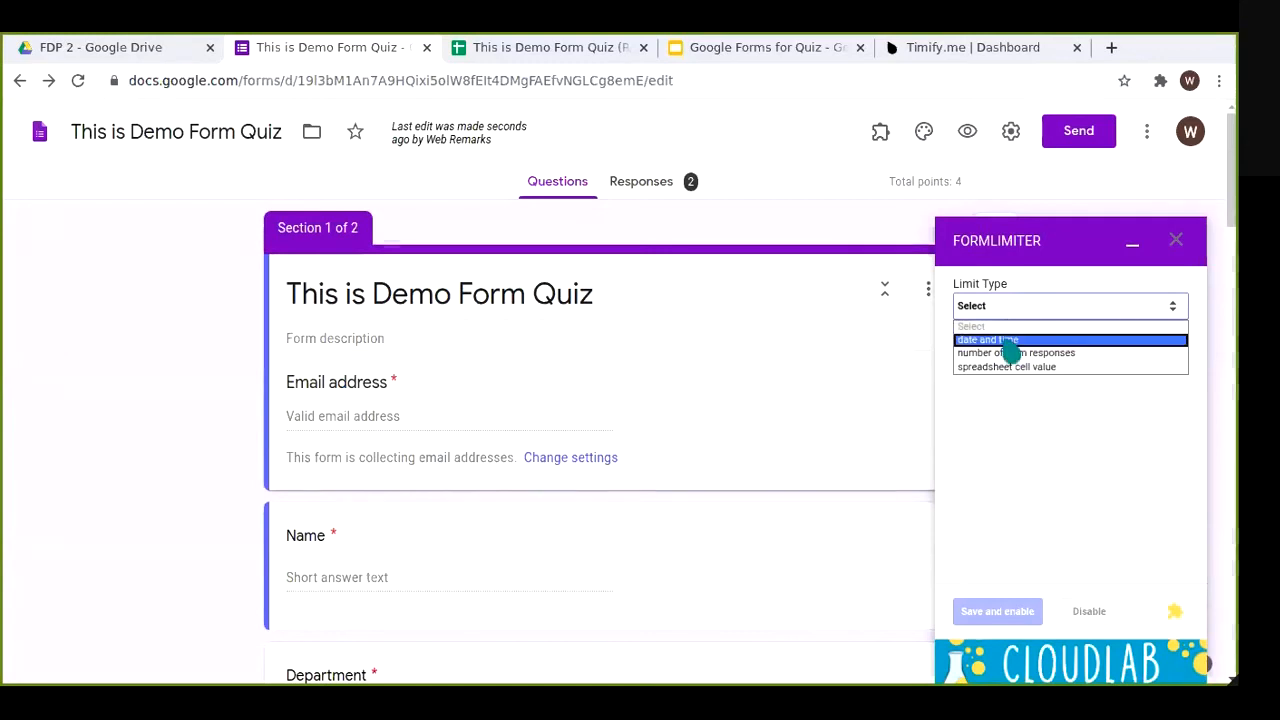
left_click(1007, 340)
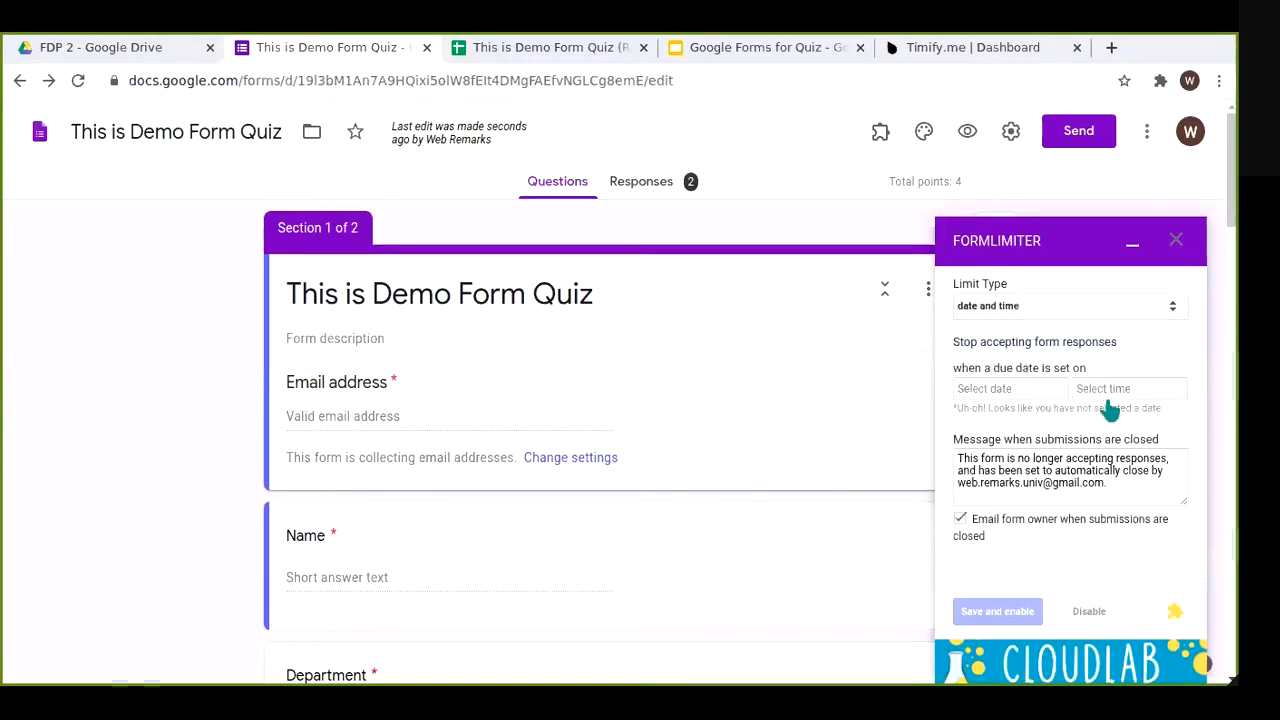
left_click(1040, 392)
left_click(1146, 480)
left_click(1105, 392)
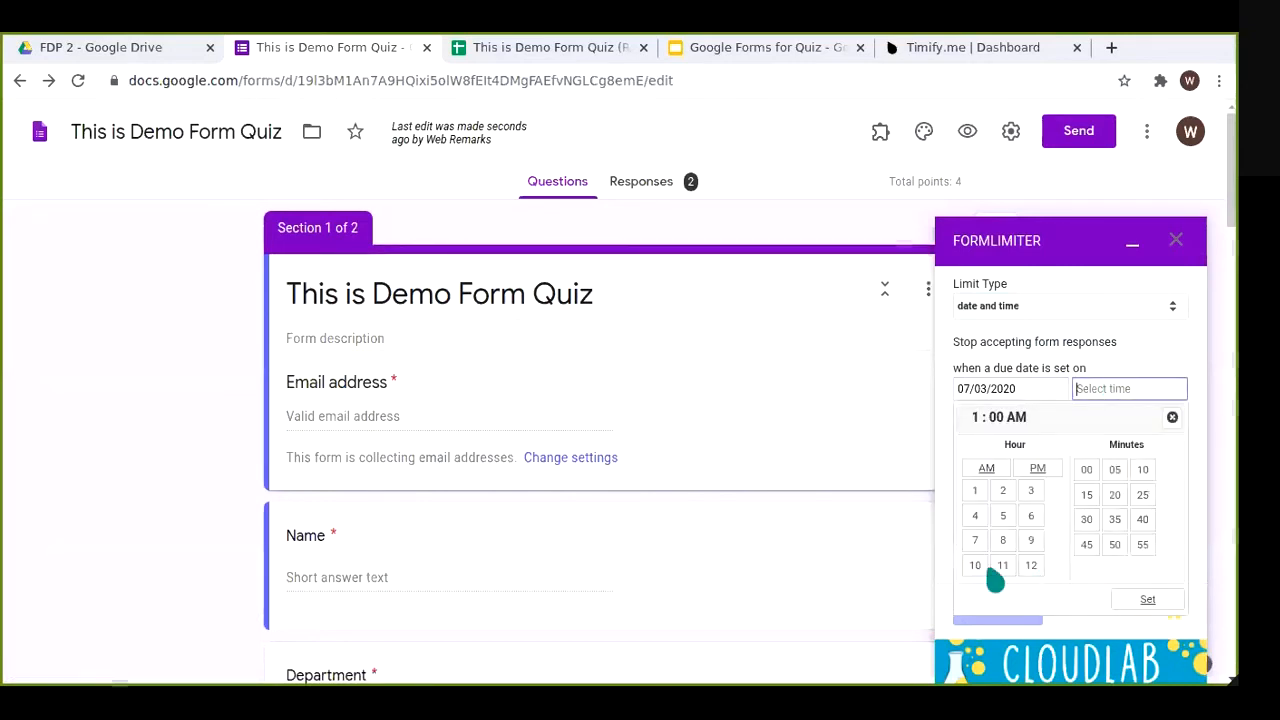
left_click(1002, 518)
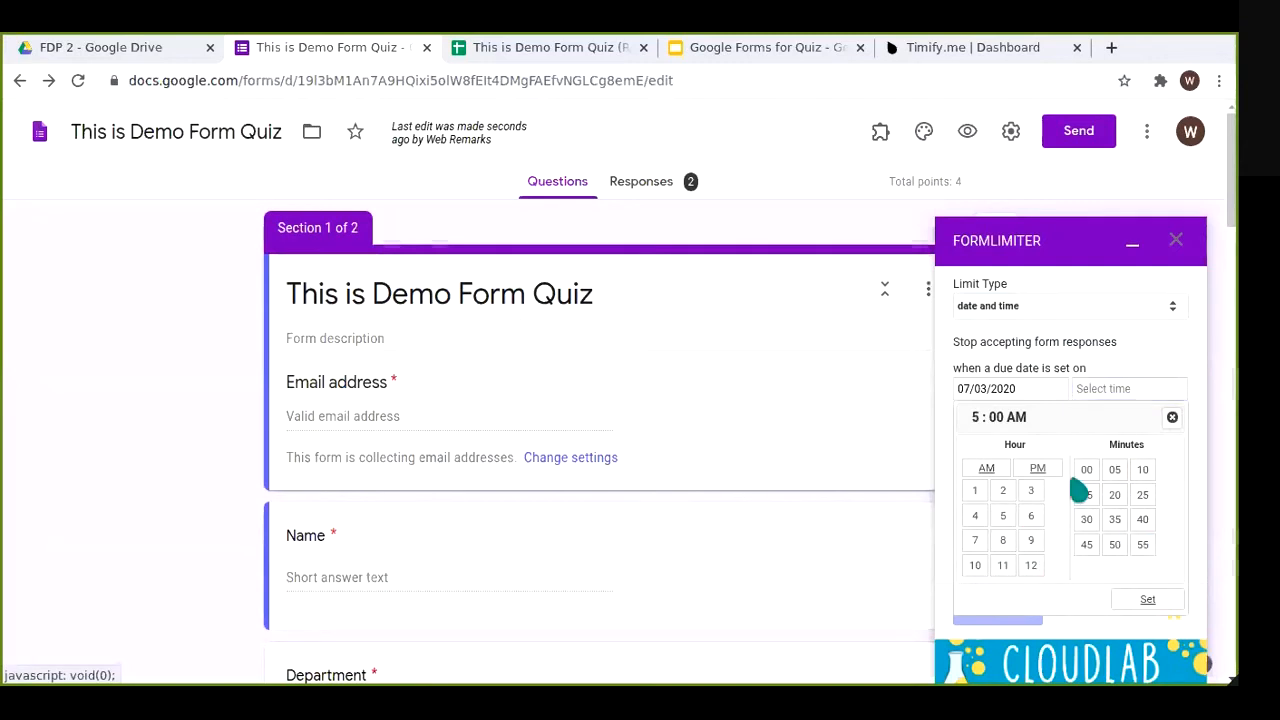
left_click(1037, 472)
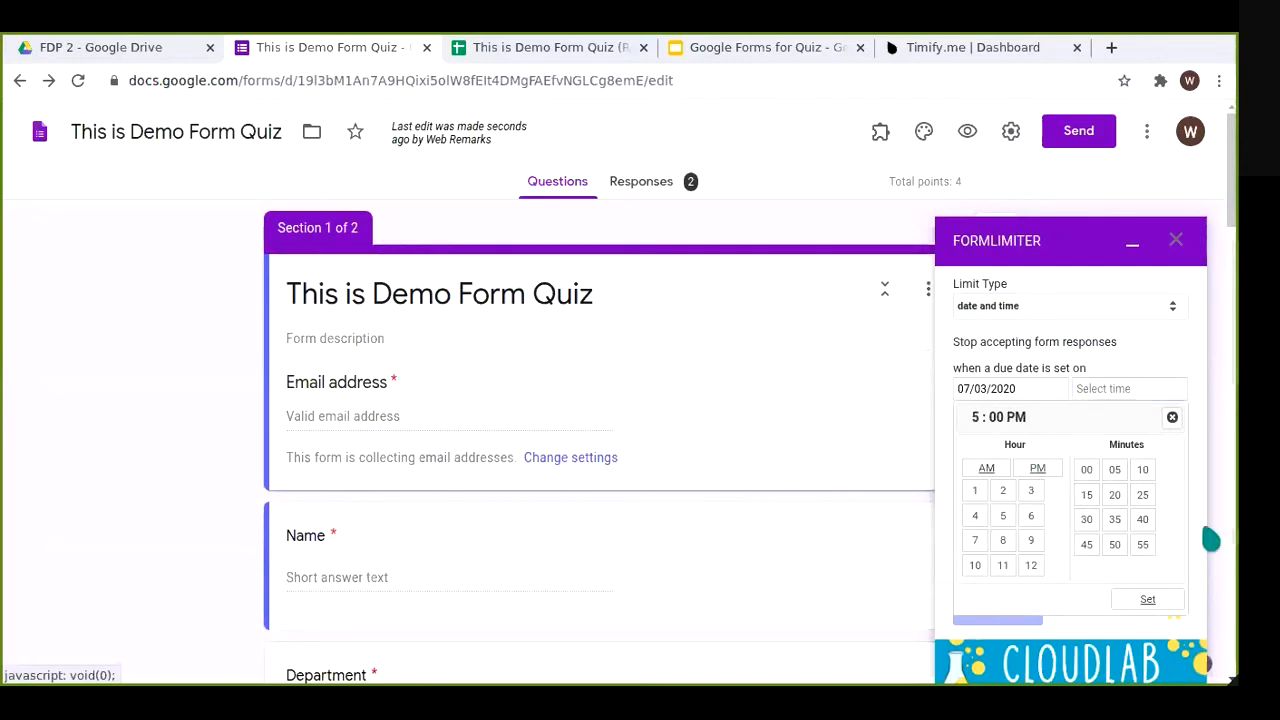
left_click(1149, 600)
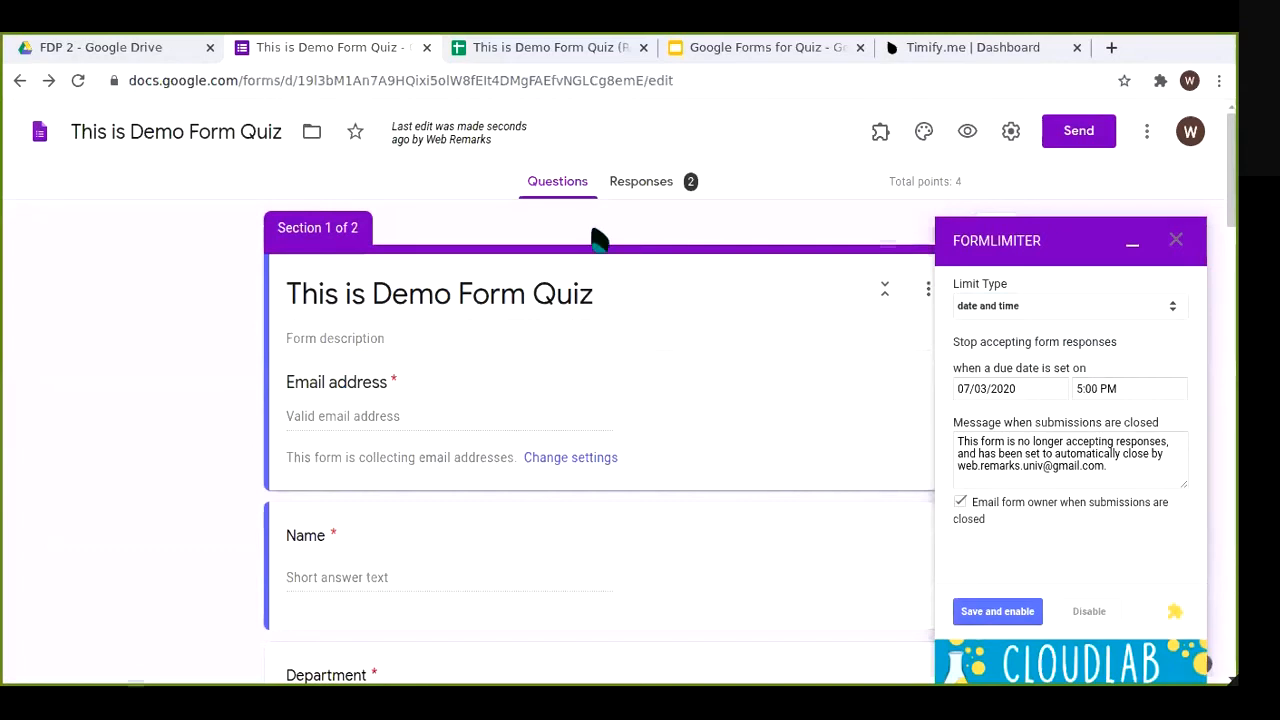
Step: Open the Responses summary and toggle Accepting responses off and back on
left_click(618, 184)
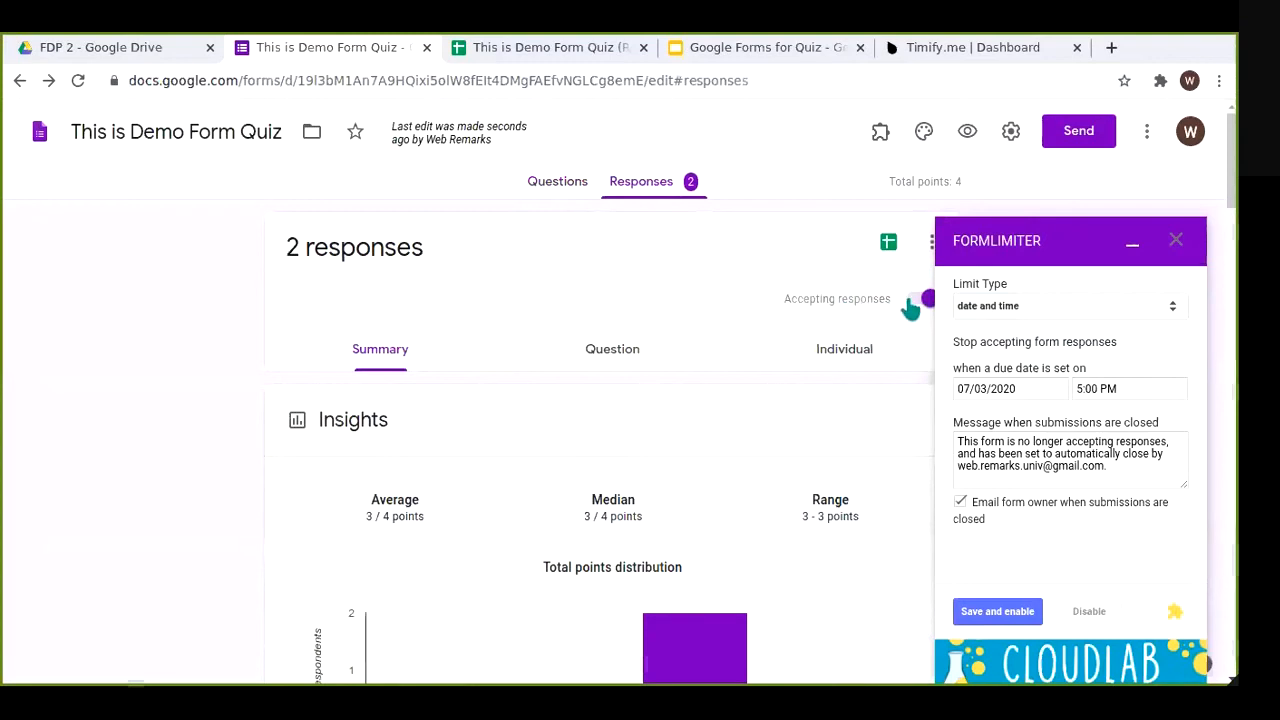
left_click(910, 305)
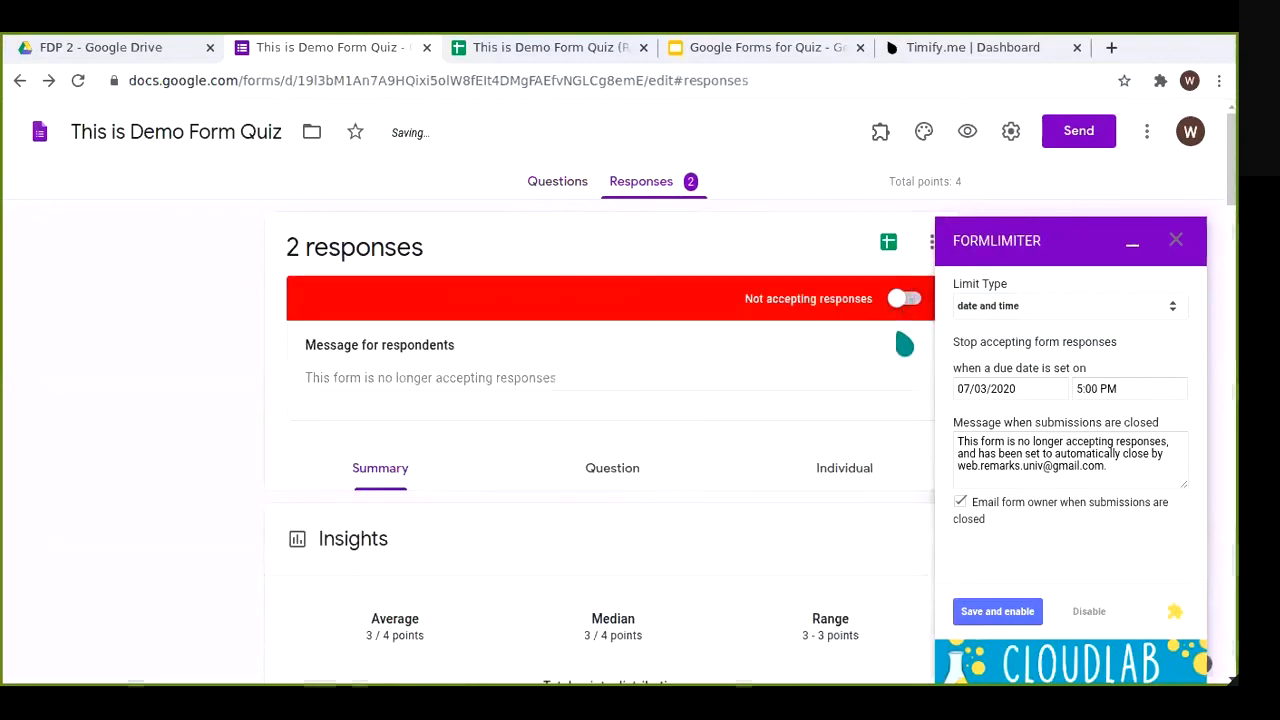
left_click(906, 298)
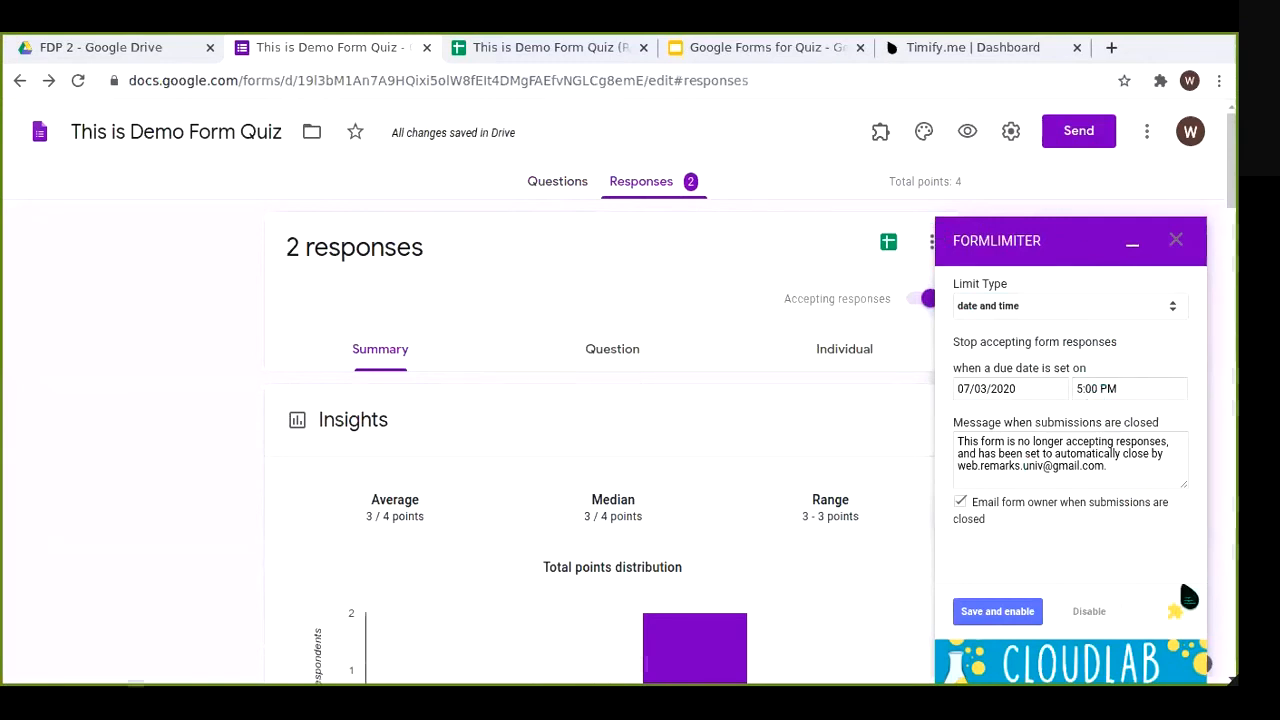
Step: Limit the form to 99 responses, then toggle Accepting responses off and on again
left_click(1114, 310)
left_click(1068, 354)
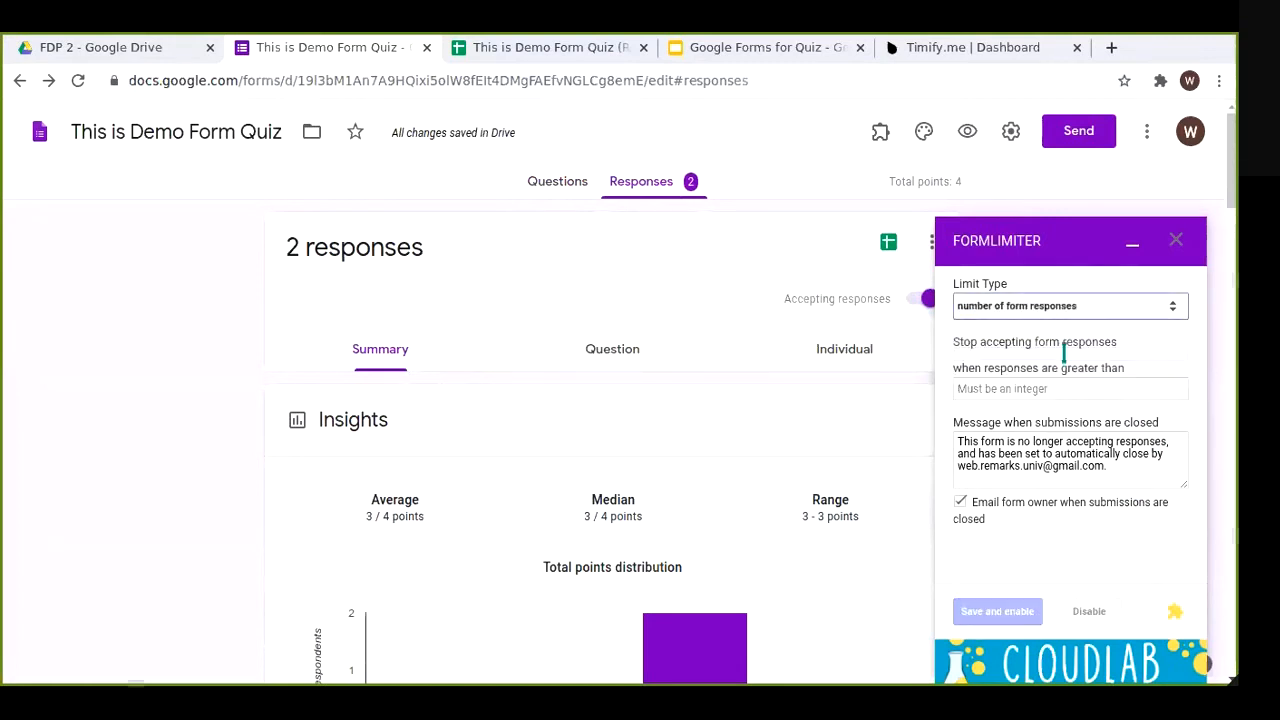
left_click(1100, 388)
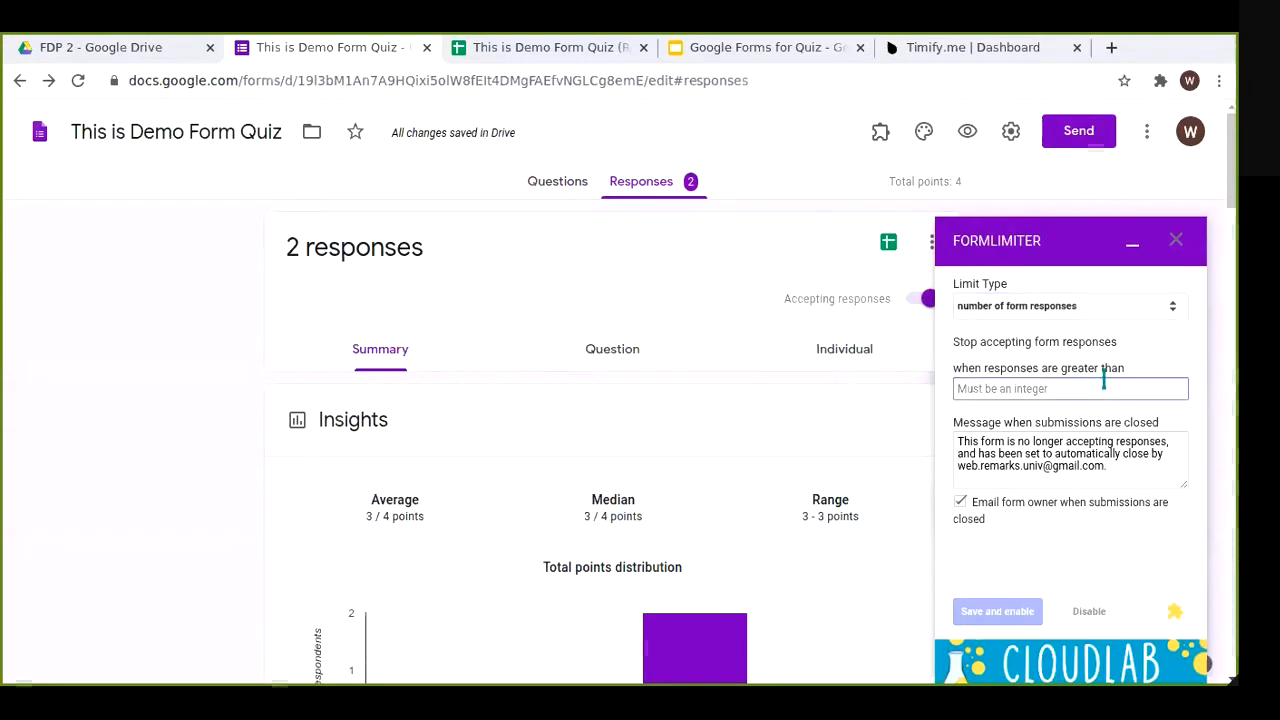
type("99")
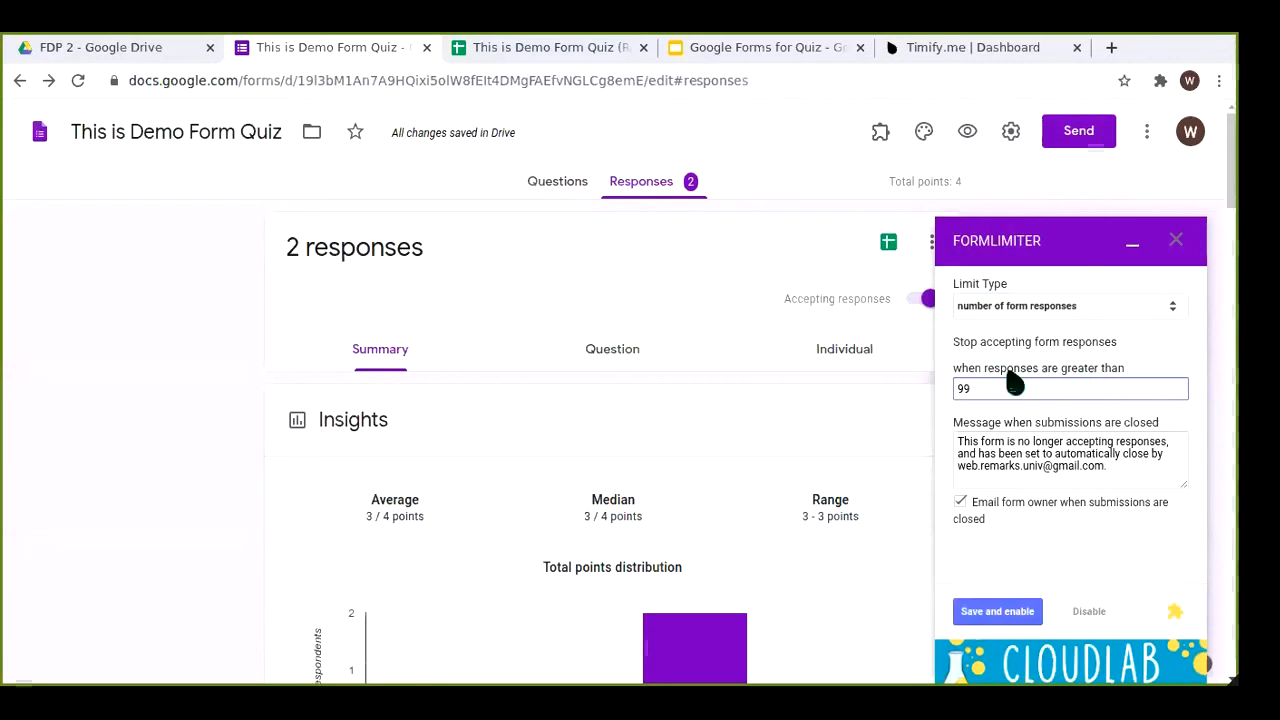
left_click(924, 304)
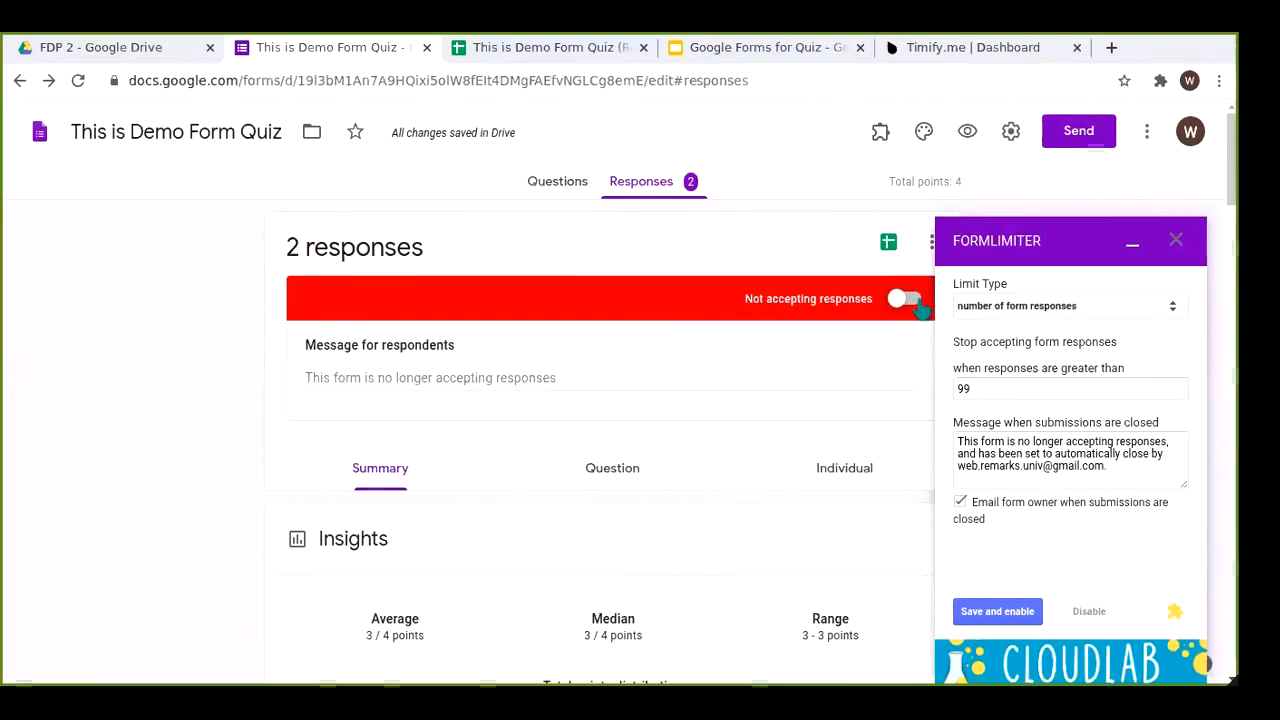
left_click(915, 303)
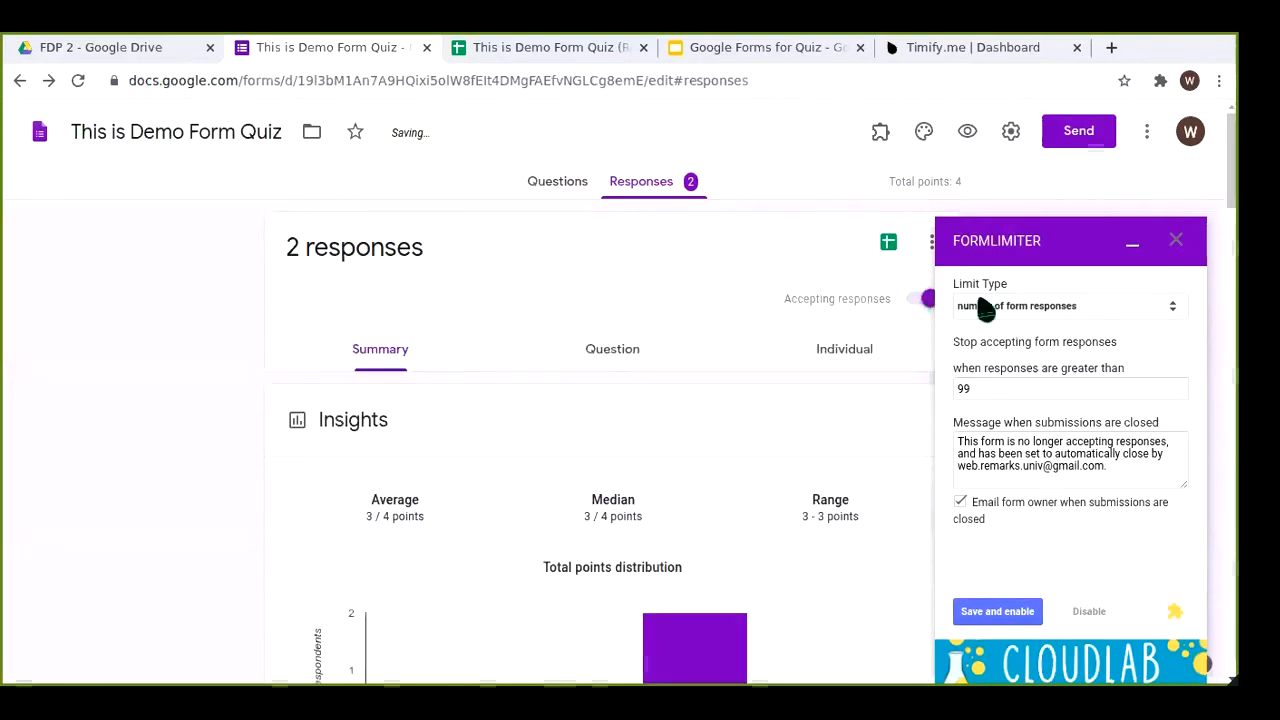
Step: Close the FormLimiter panel, return to the Questions editor, and open the add-ons list
left_click(1177, 243)
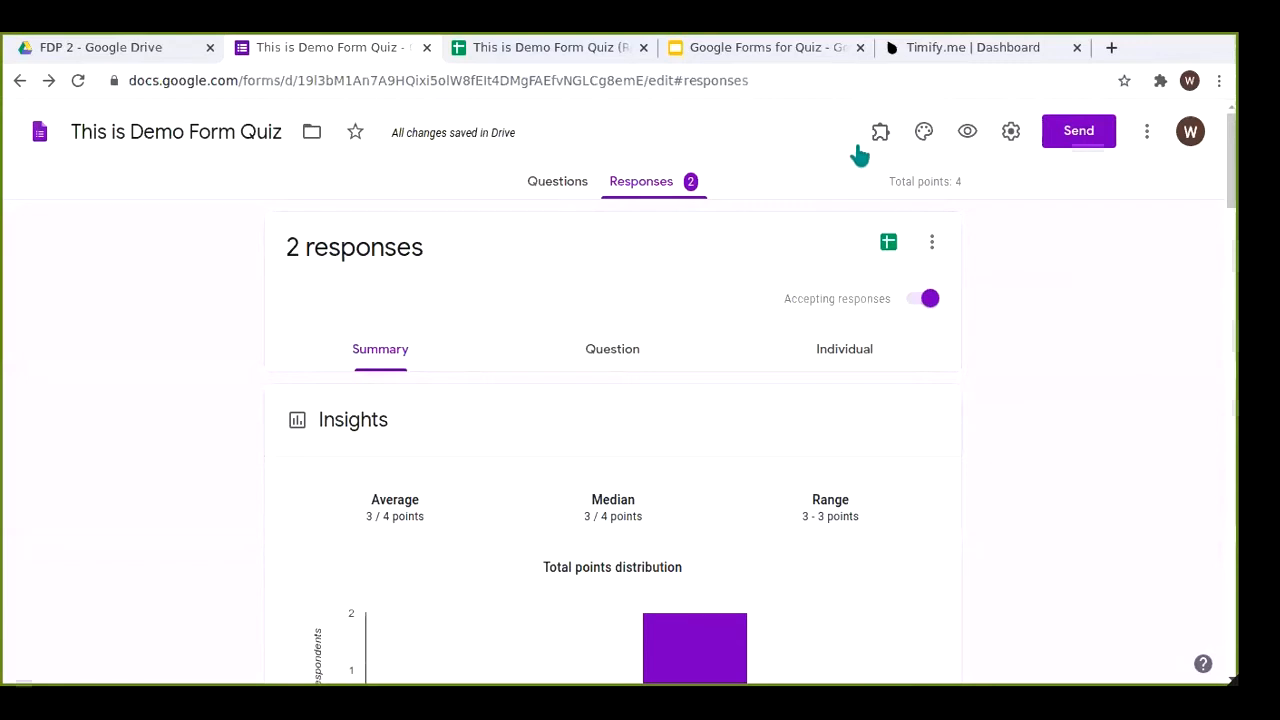
left_click(573, 187)
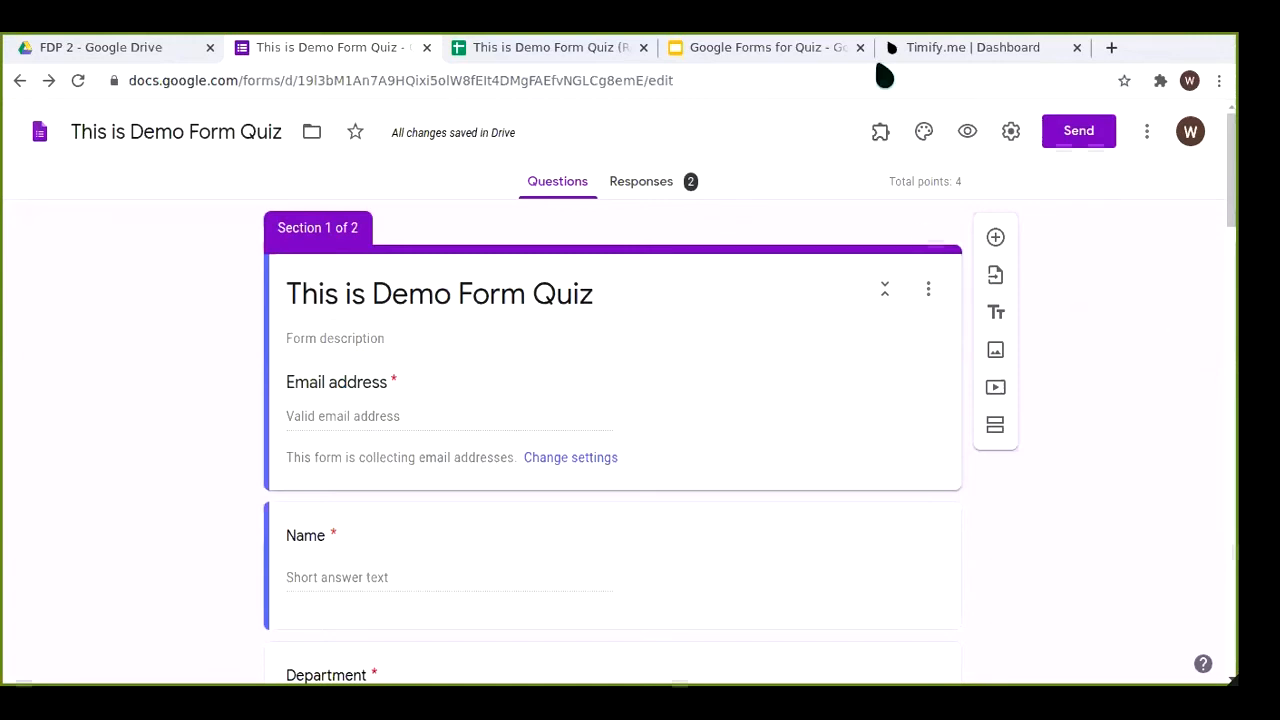
left_click(880, 131)
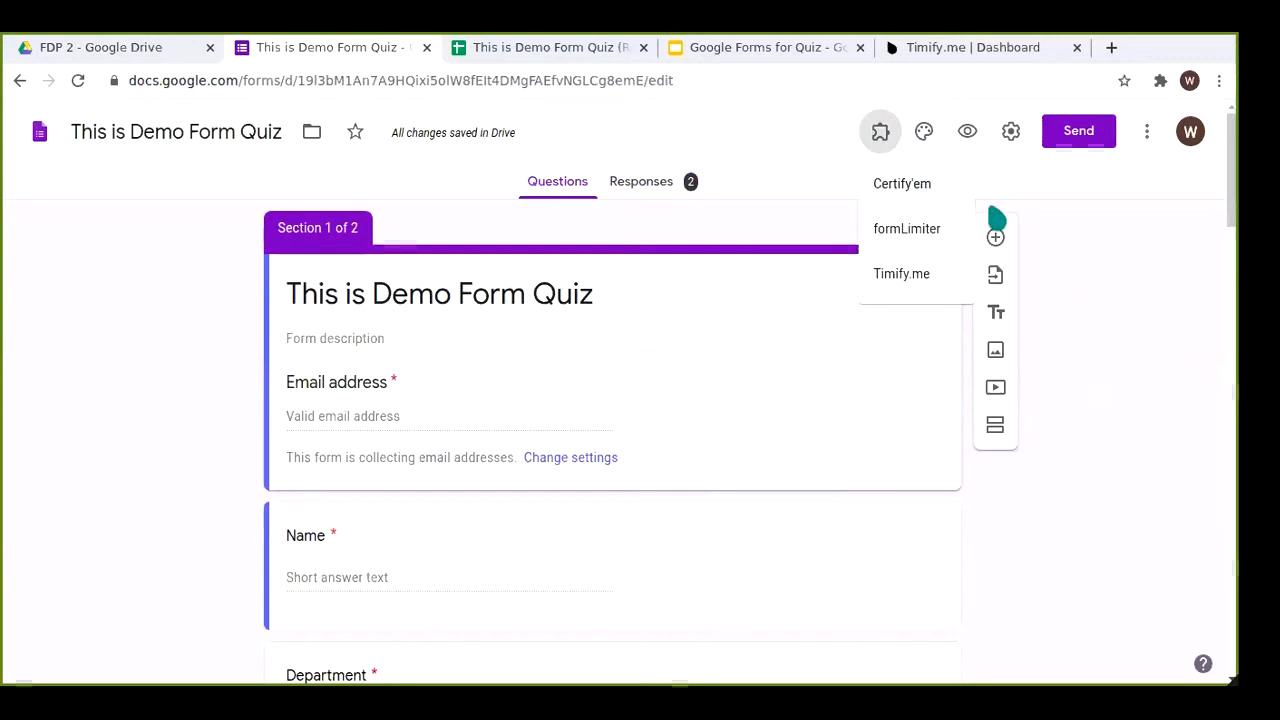
Step: Enable Certify'em in this quiz and turn certification on
left_click(900, 196)
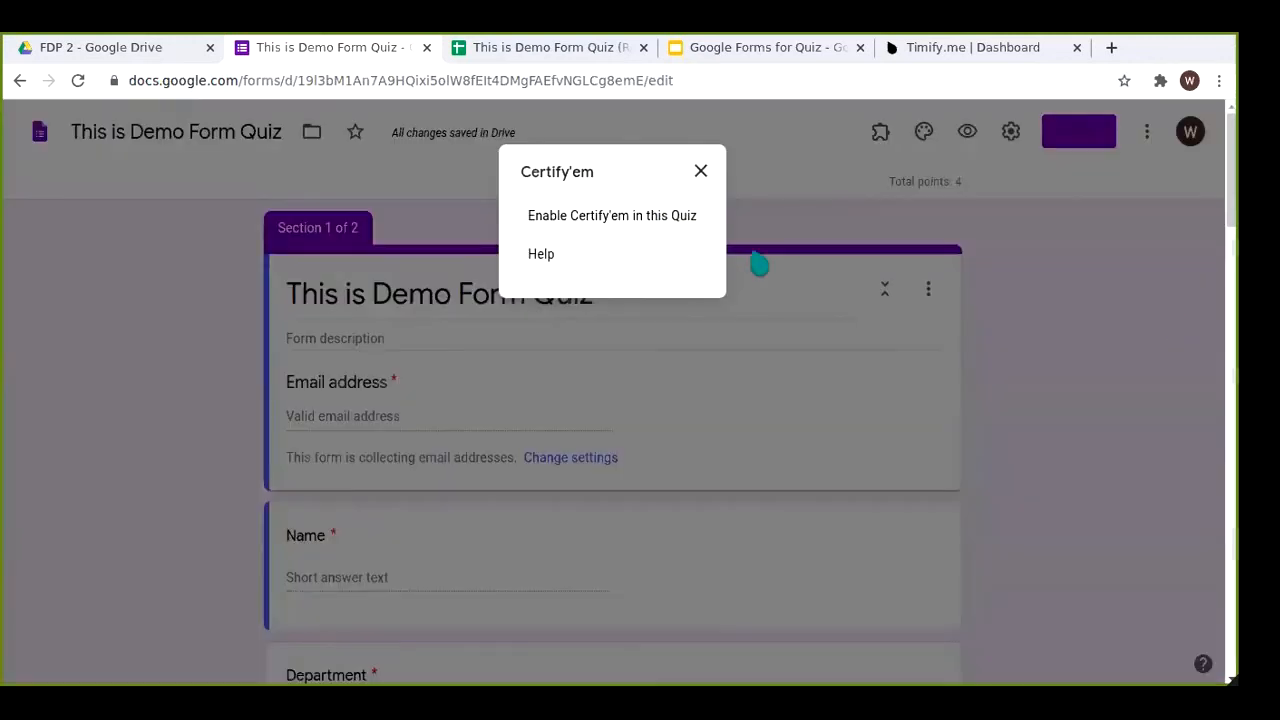
left_click(651, 226)
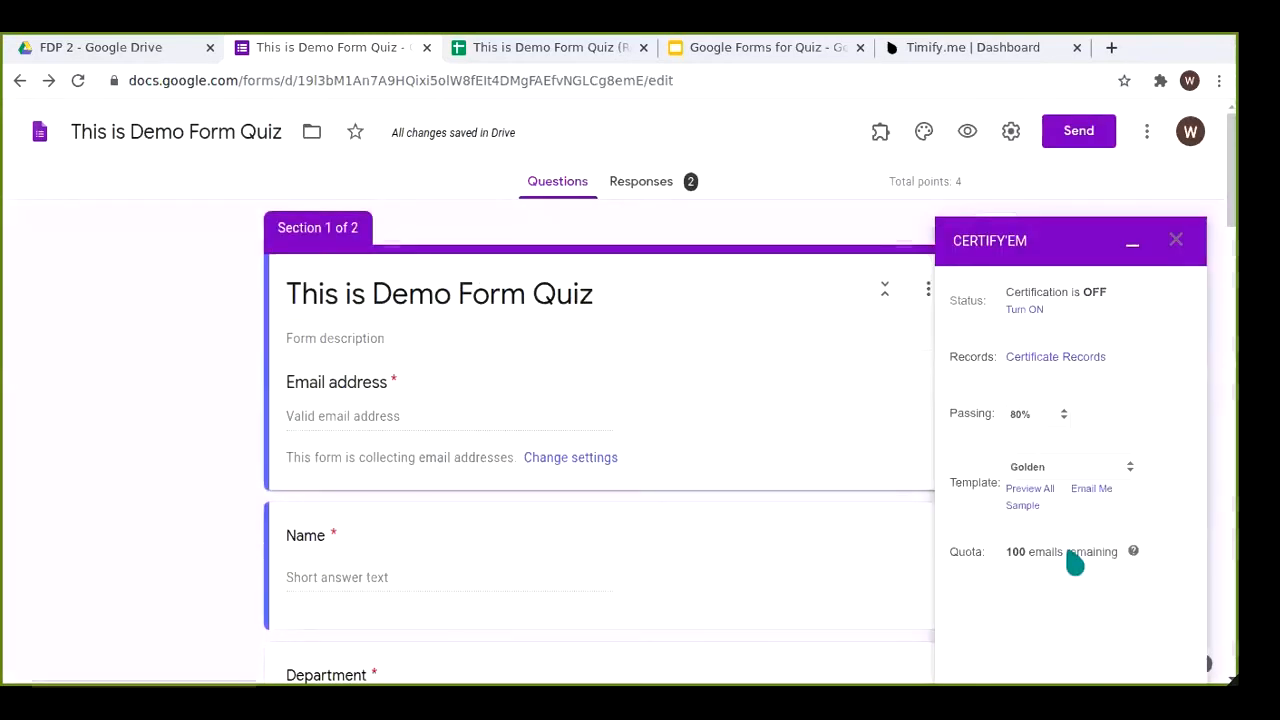
left_click(1046, 314)
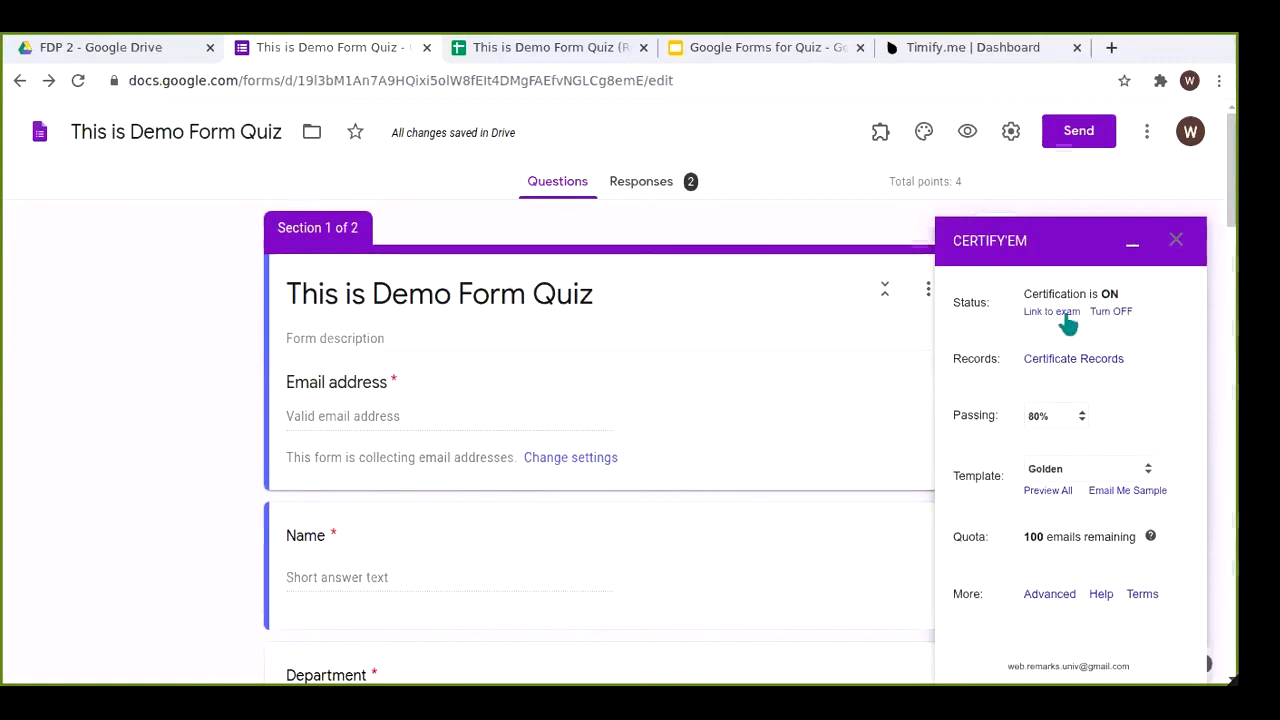
Step: Keep the 80% passing mark and Golden template, then preview all certificate templates
left_click(1070, 418)
left_click(1050, 583)
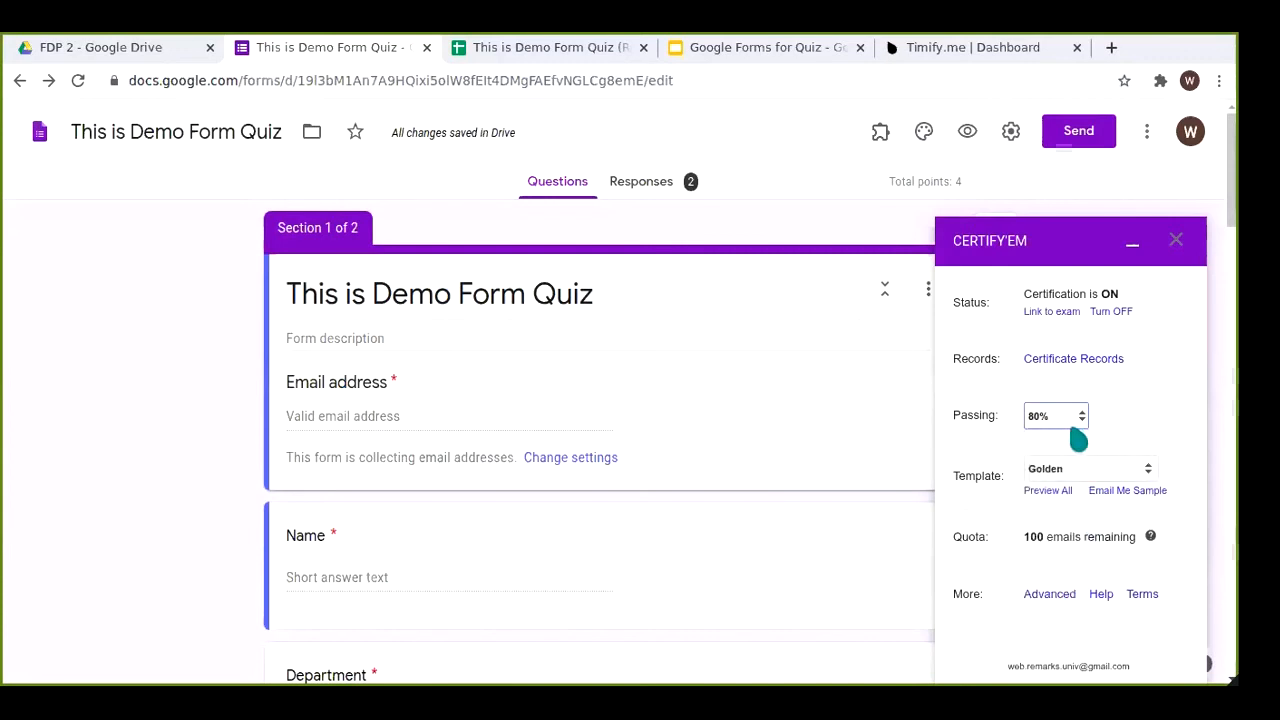
left_click(1068, 472)
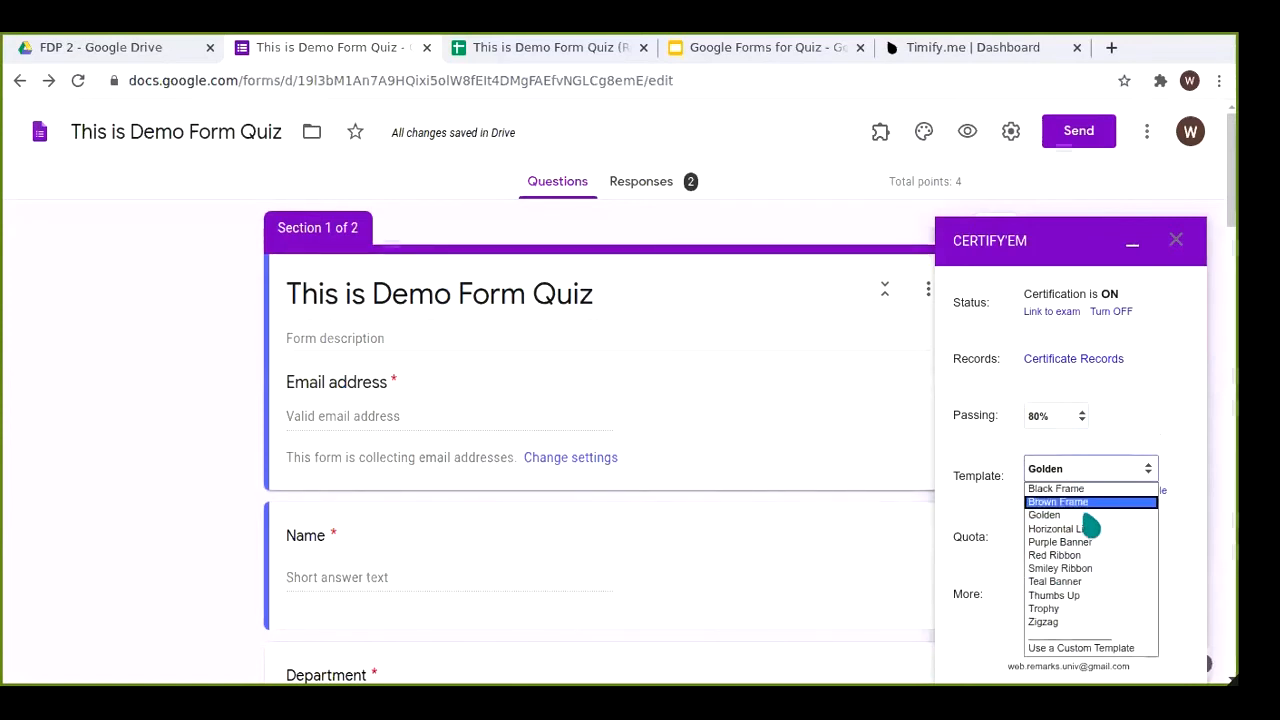
left_click(1173, 394)
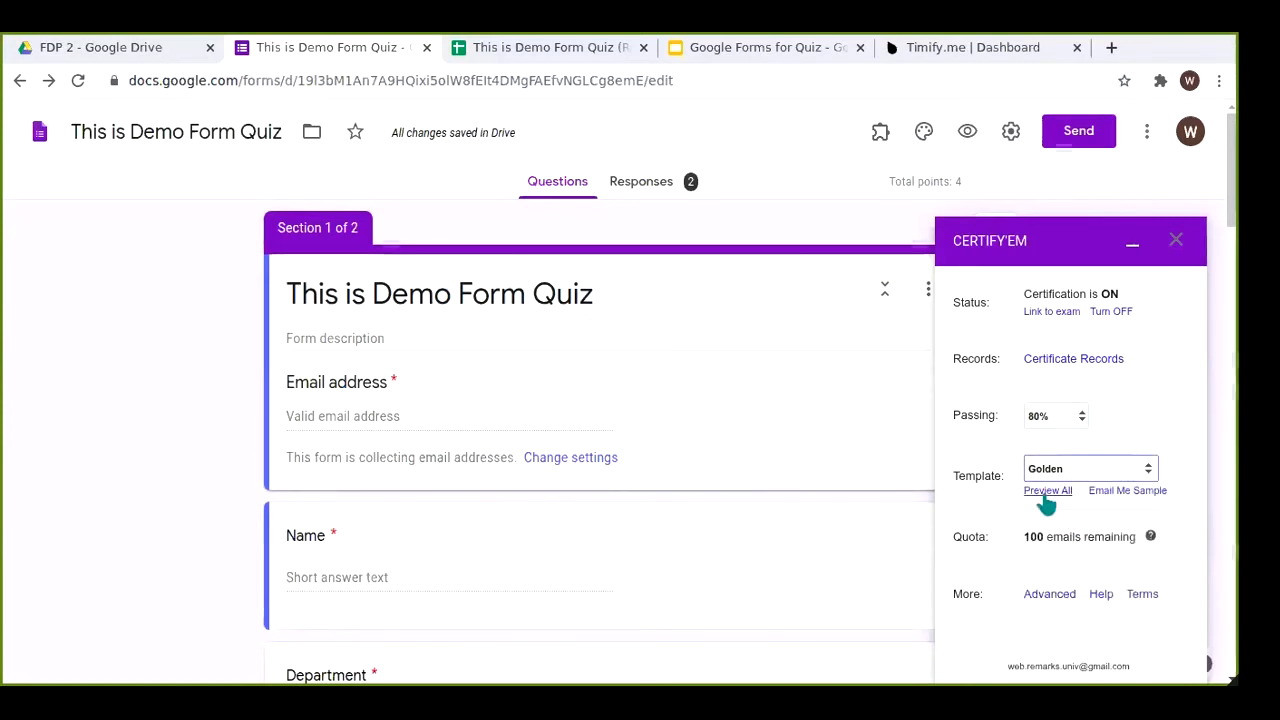
left_click(1045, 496)
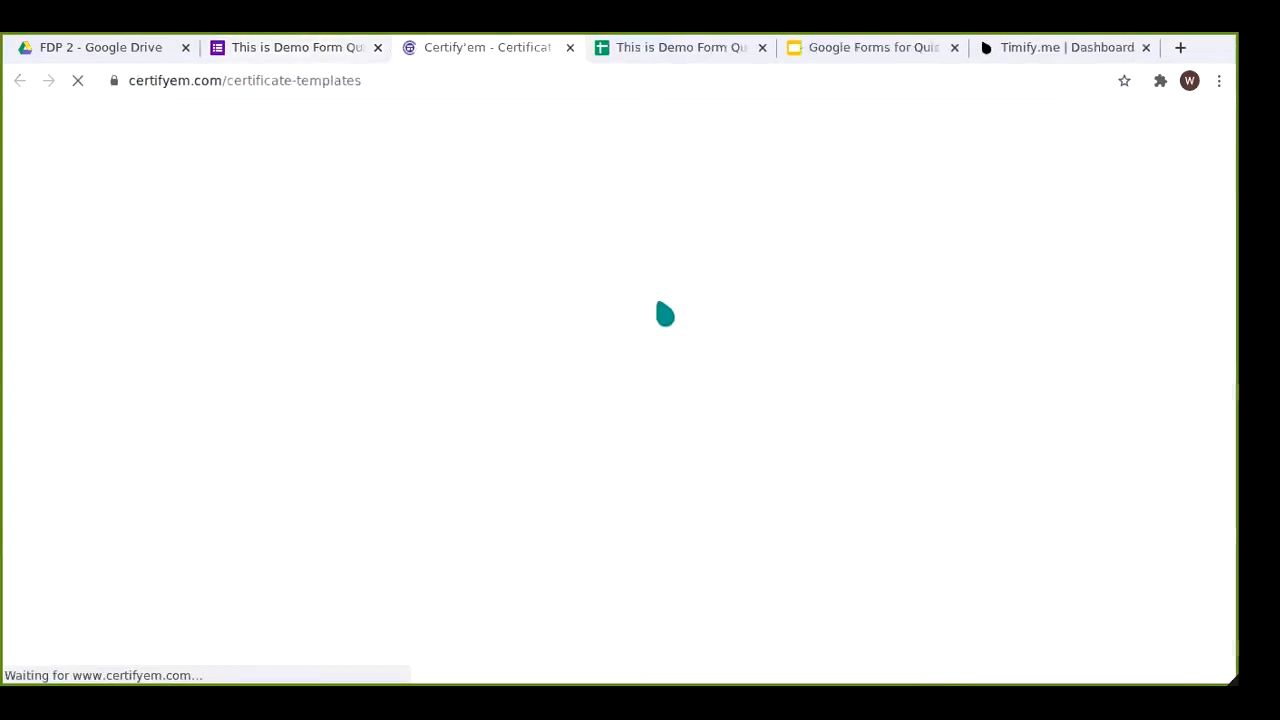
Step: Browse the Certify'em certificate templates page, then return to the This is Demo Form Quiz tab
scroll(709, 391, "down", 3)
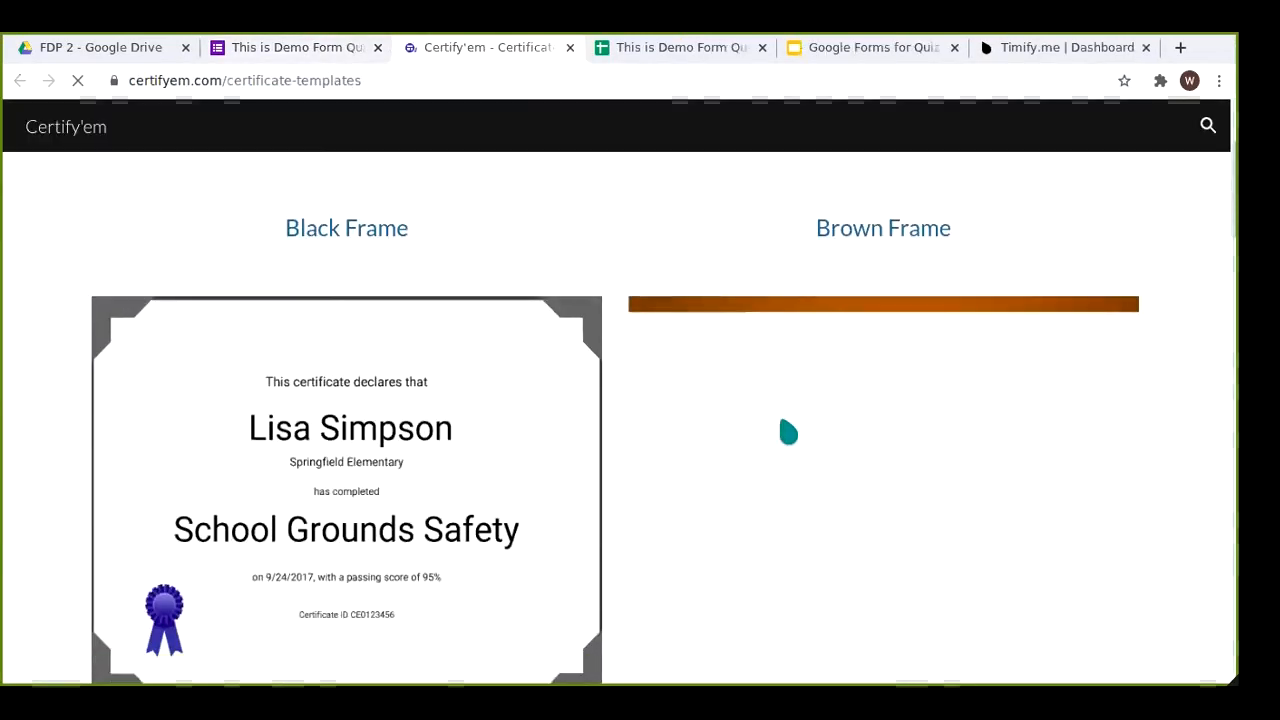
scroll(686, 390, "up", 2)
scroll(686, 390, "down", 4)
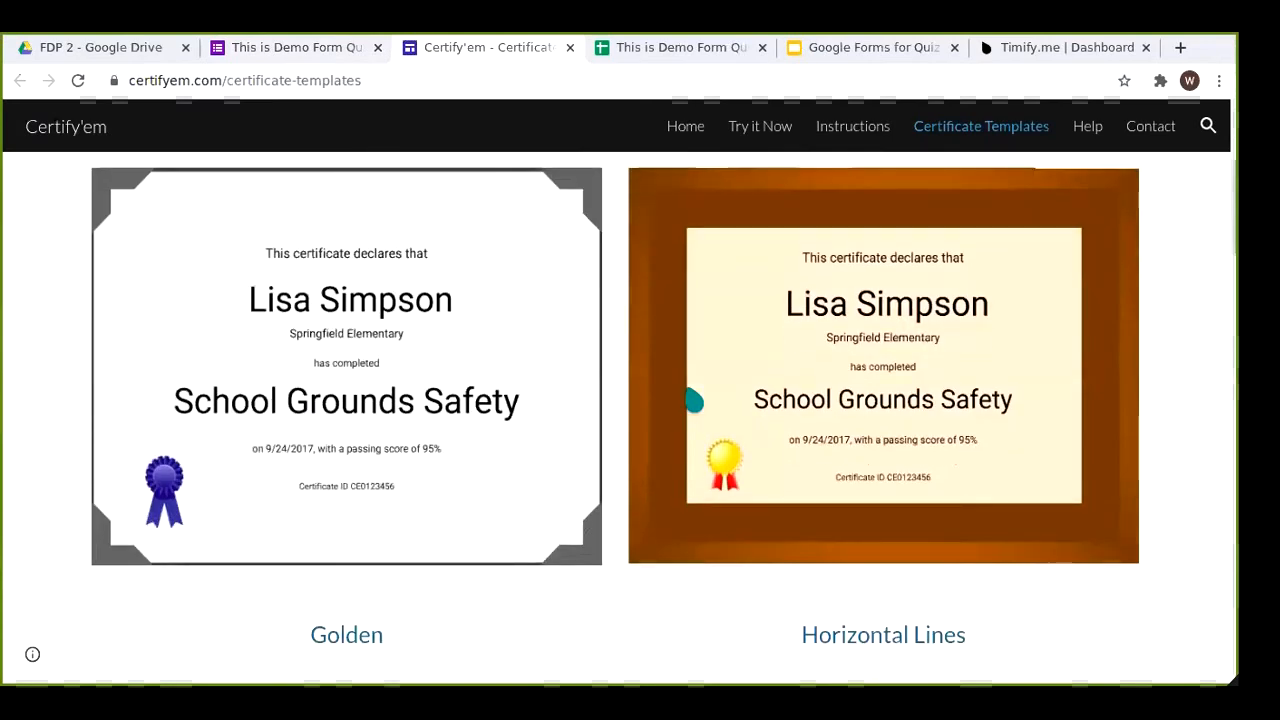
scroll(694, 400, "down", 15)
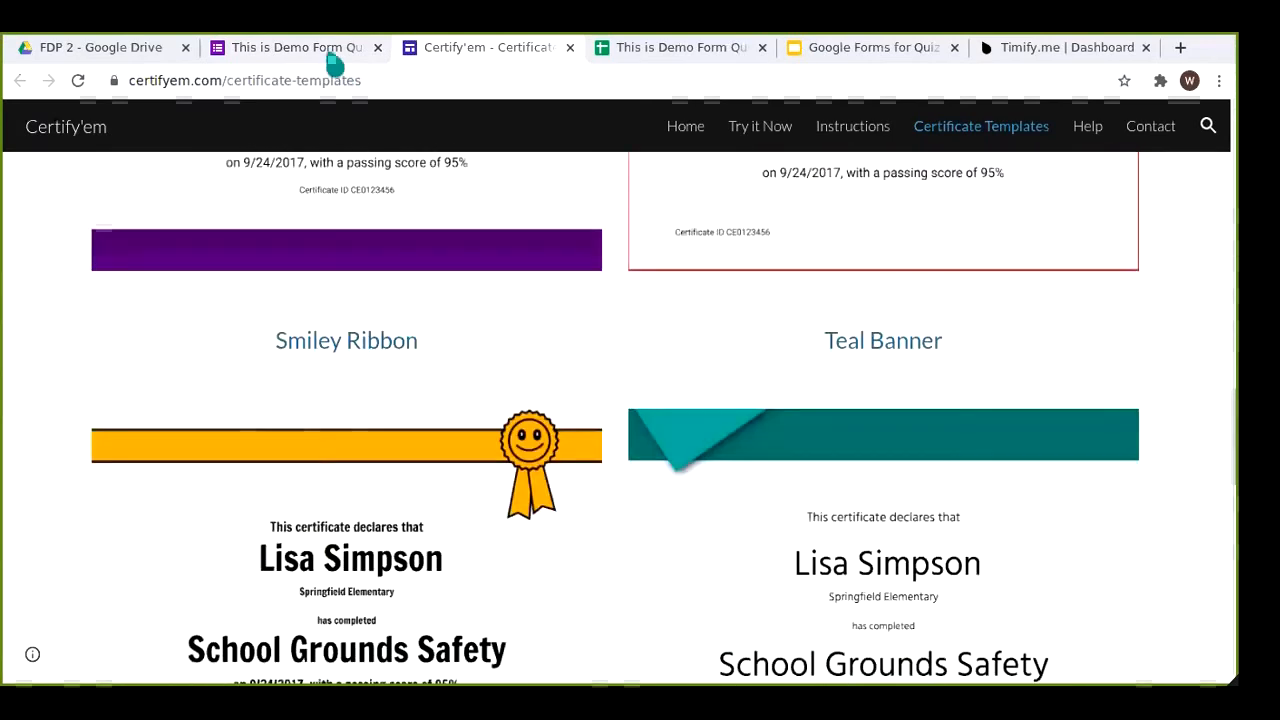
left_click(340, 52)
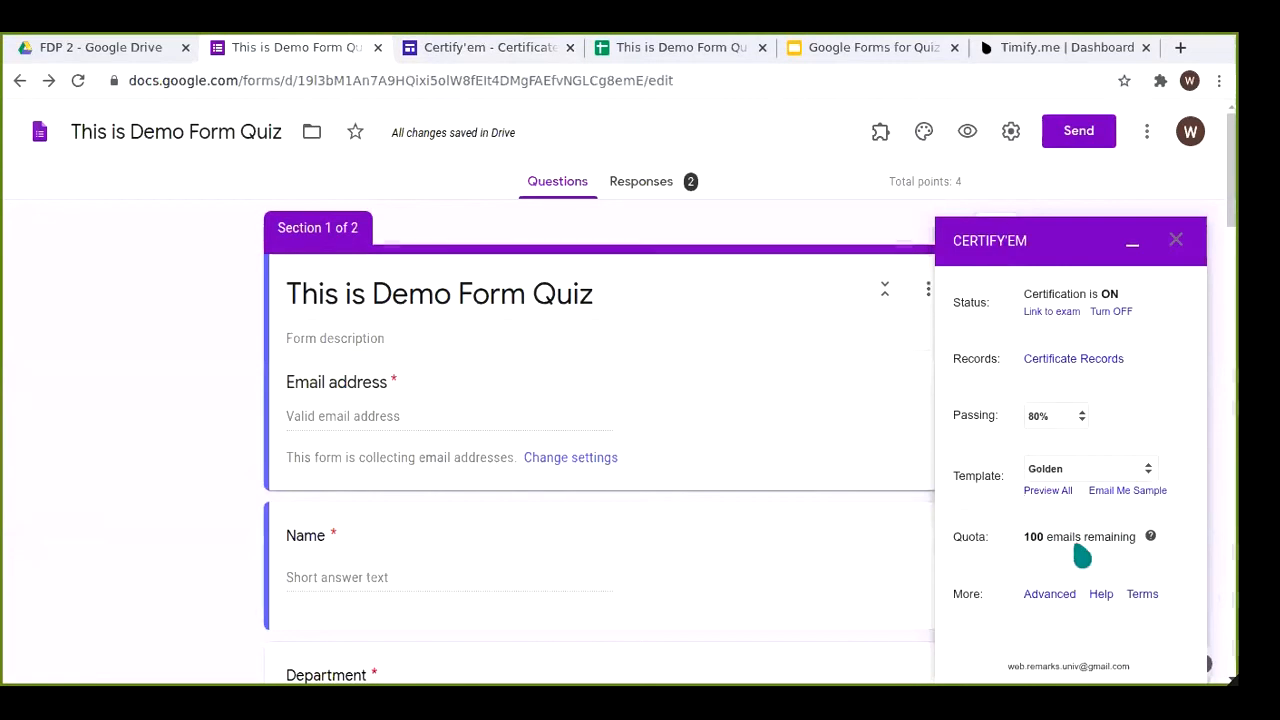
Step: Read Certify'em's daily email quota help and the emails remaining count
left_click(1150, 537)
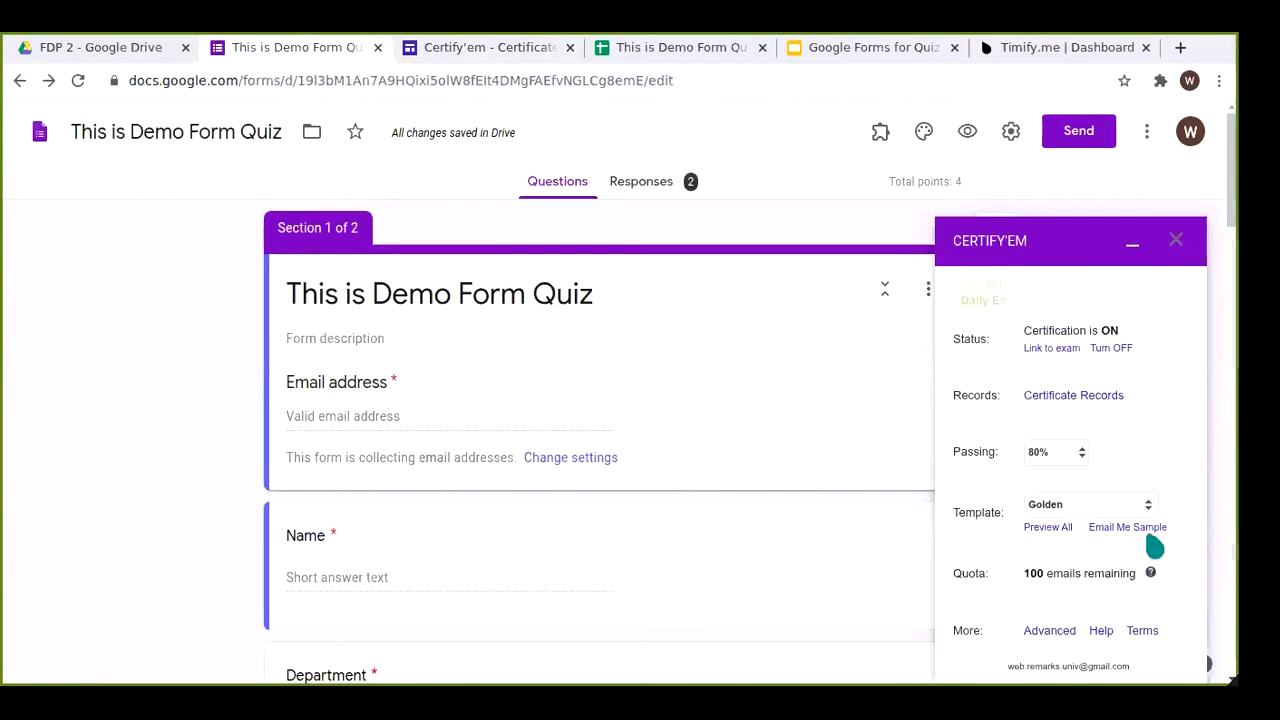
left_click_drag(1003, 328, 1128, 371)
left_click(1162, 288)
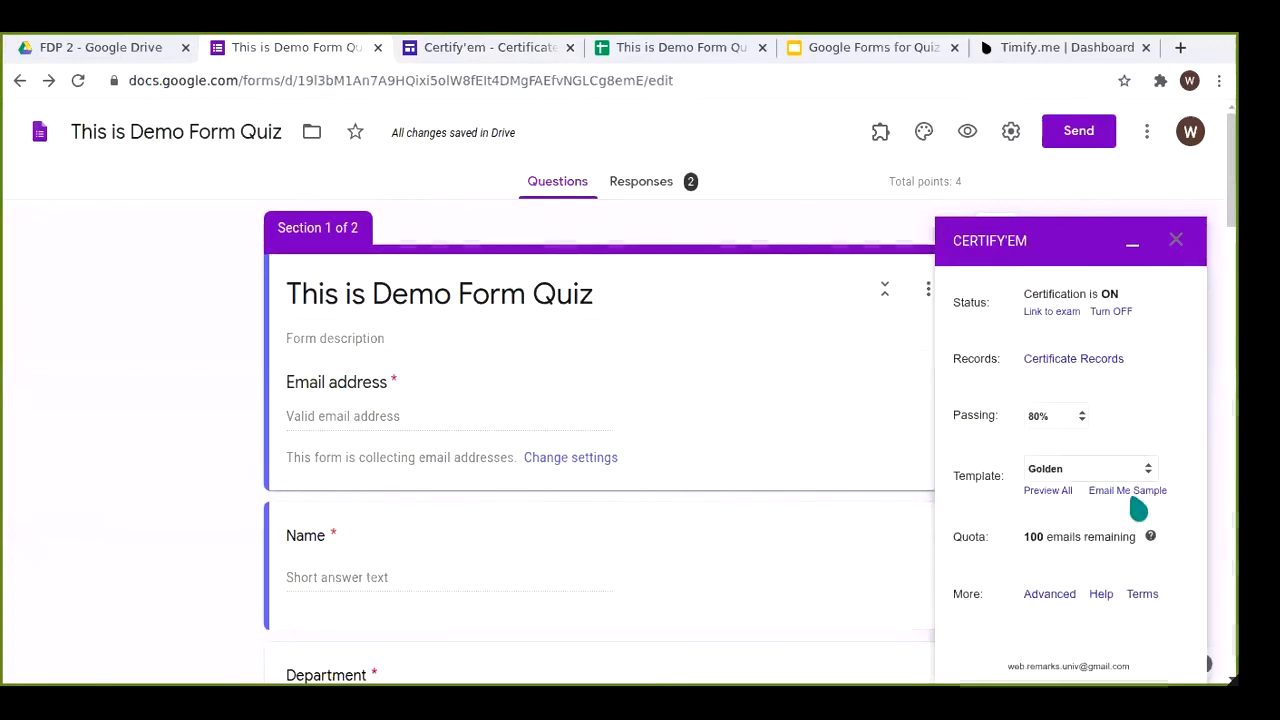
left_click_drag(1027, 536, 1126, 557)
left_click(1071, 558)
left_click_drag(1027, 537, 1124, 556)
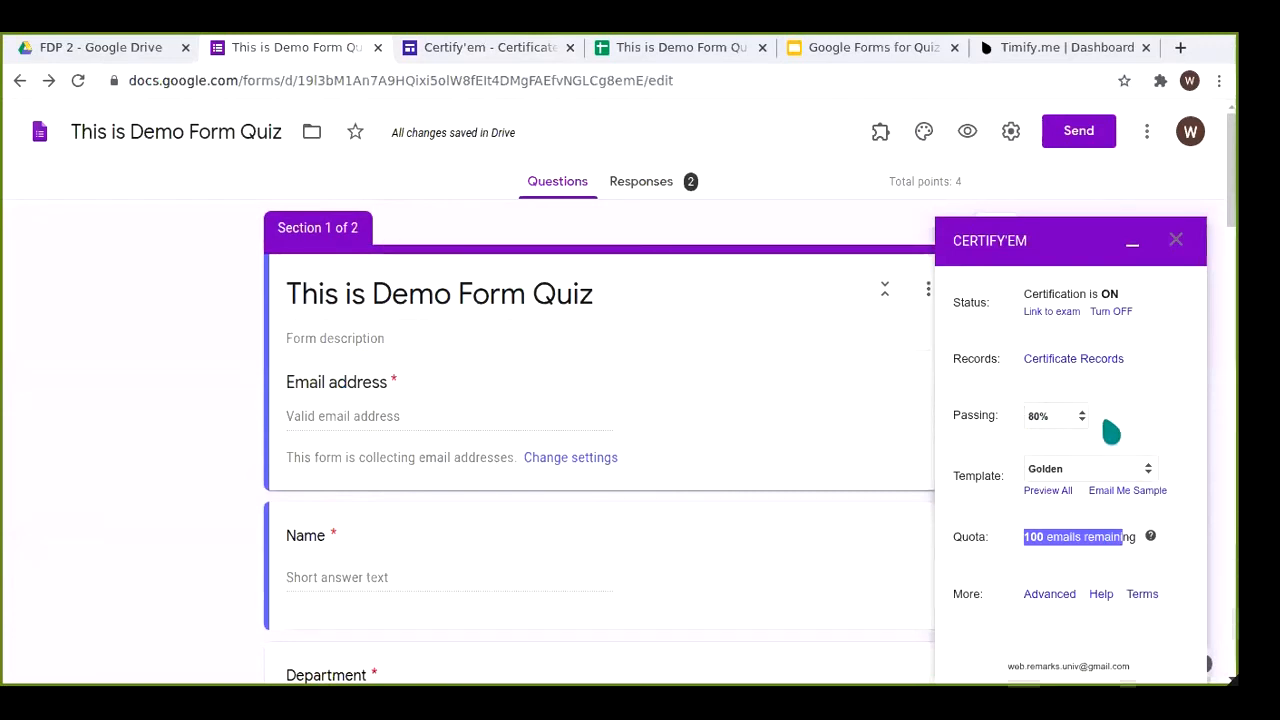
Step: Open Certify'em's Advanced options and review the settings
left_click(1068, 596)
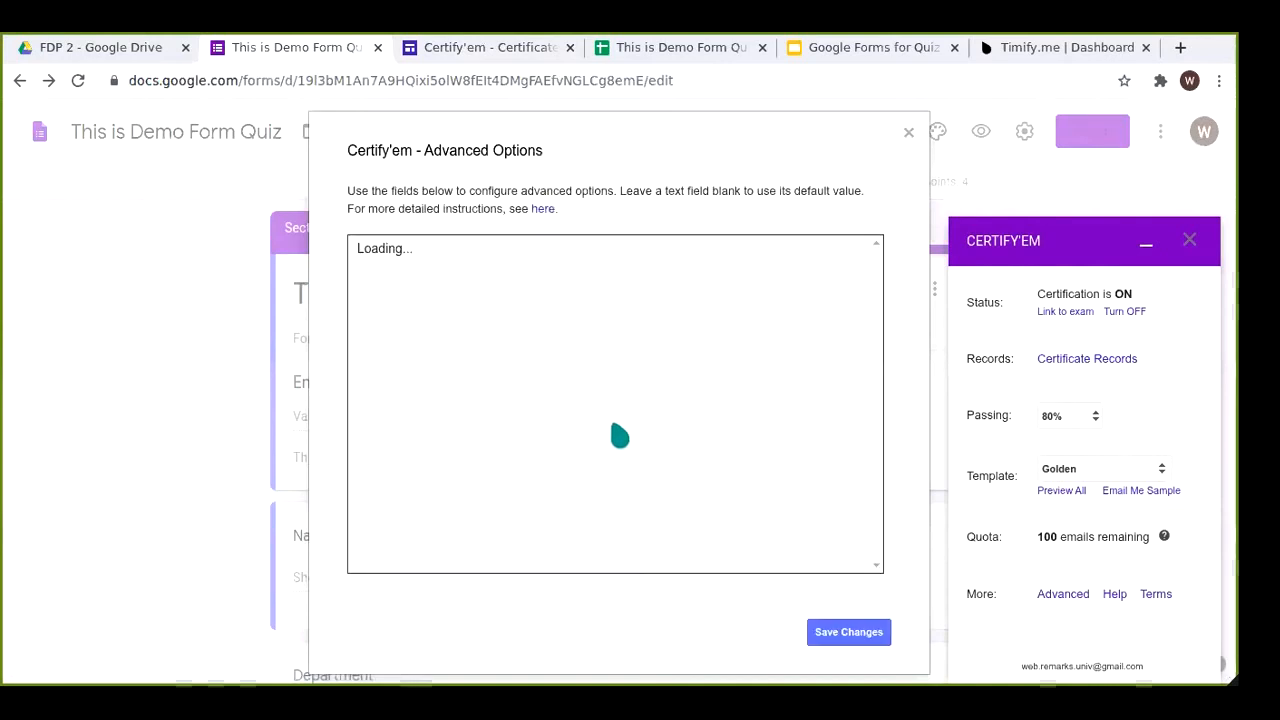
scroll(877, 378, "down", 2)
left_click_drag(875, 400, 879, 366)
left_click_drag(874, 394, 868, 455)
left_click(845, 393)
left_click_drag(877, 388, 884, 562)
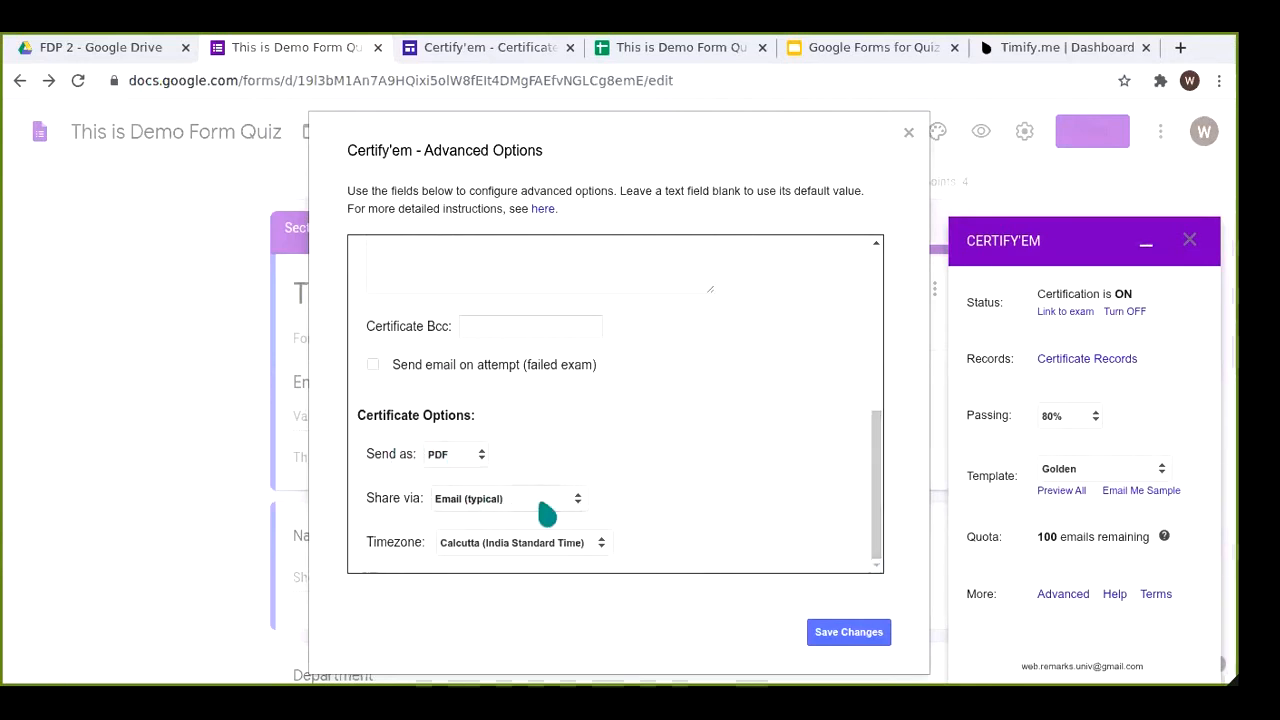
scroll(737, 407, "up", 2)
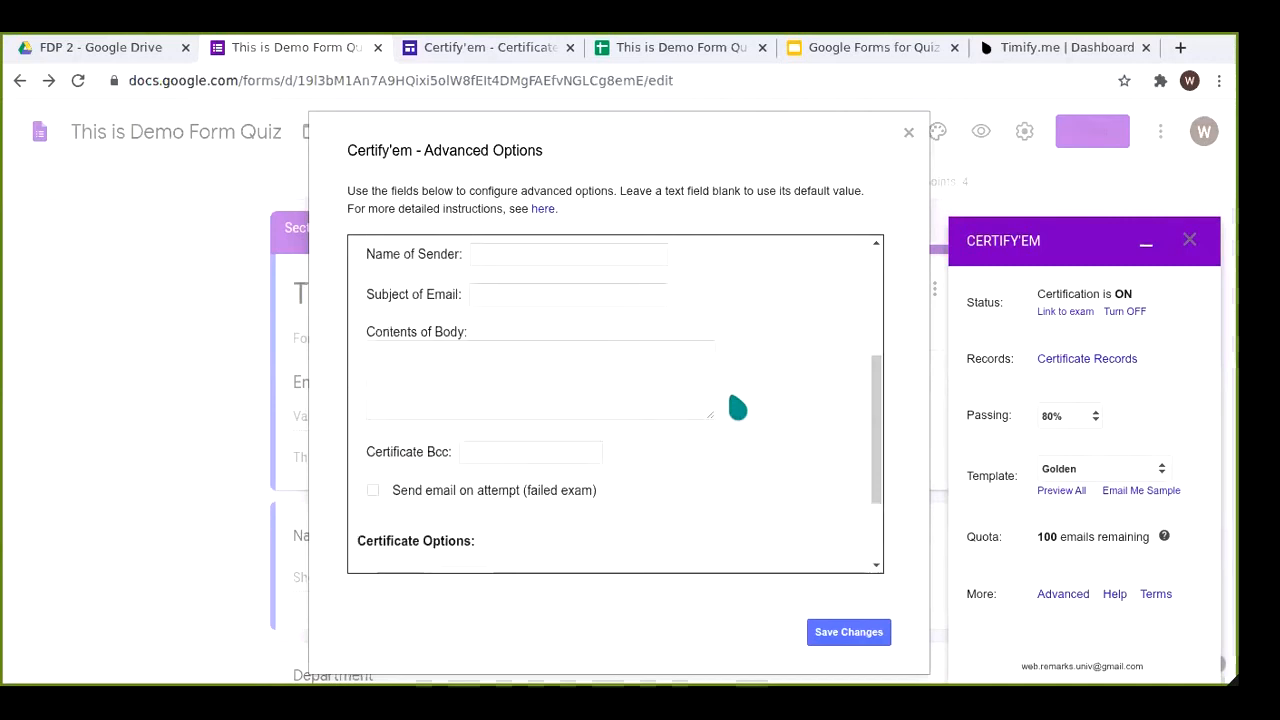
scroll(737, 407, "up", 5)
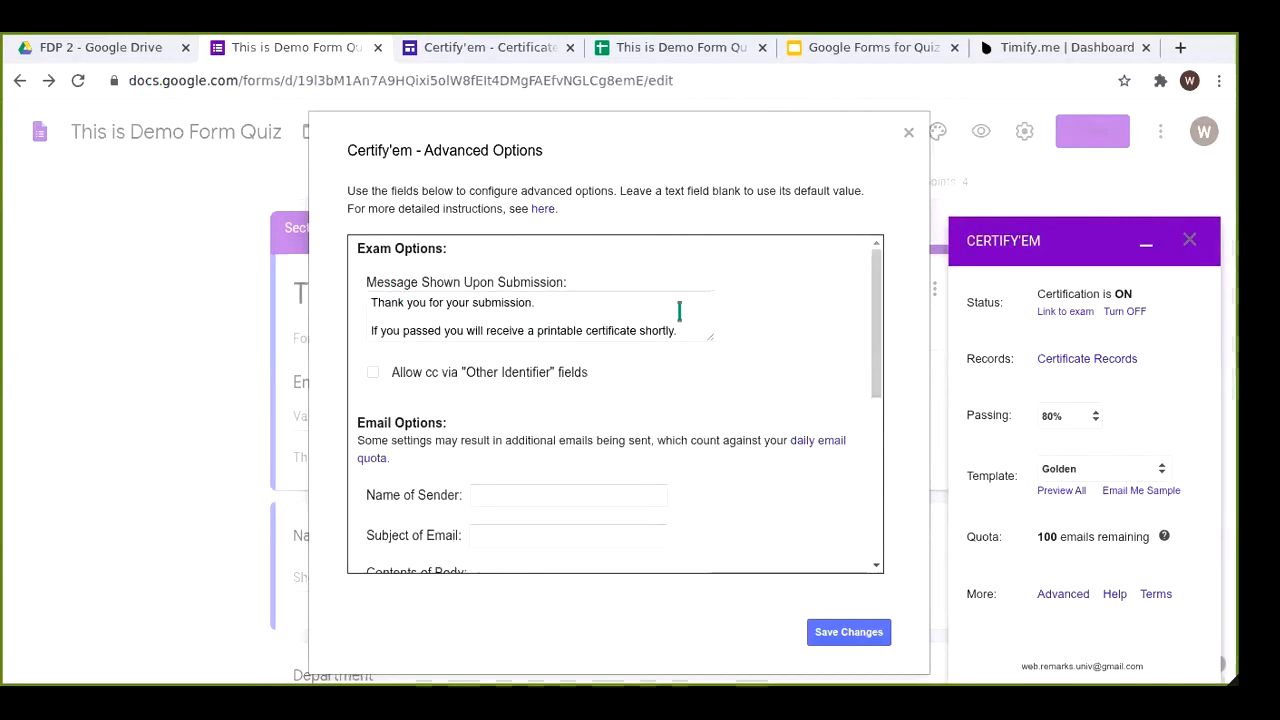
scroll(749, 409, "down", 2)
Step: Enter the sender's name, save the advanced options, and close the Certify'em panel
left_click(563, 350)
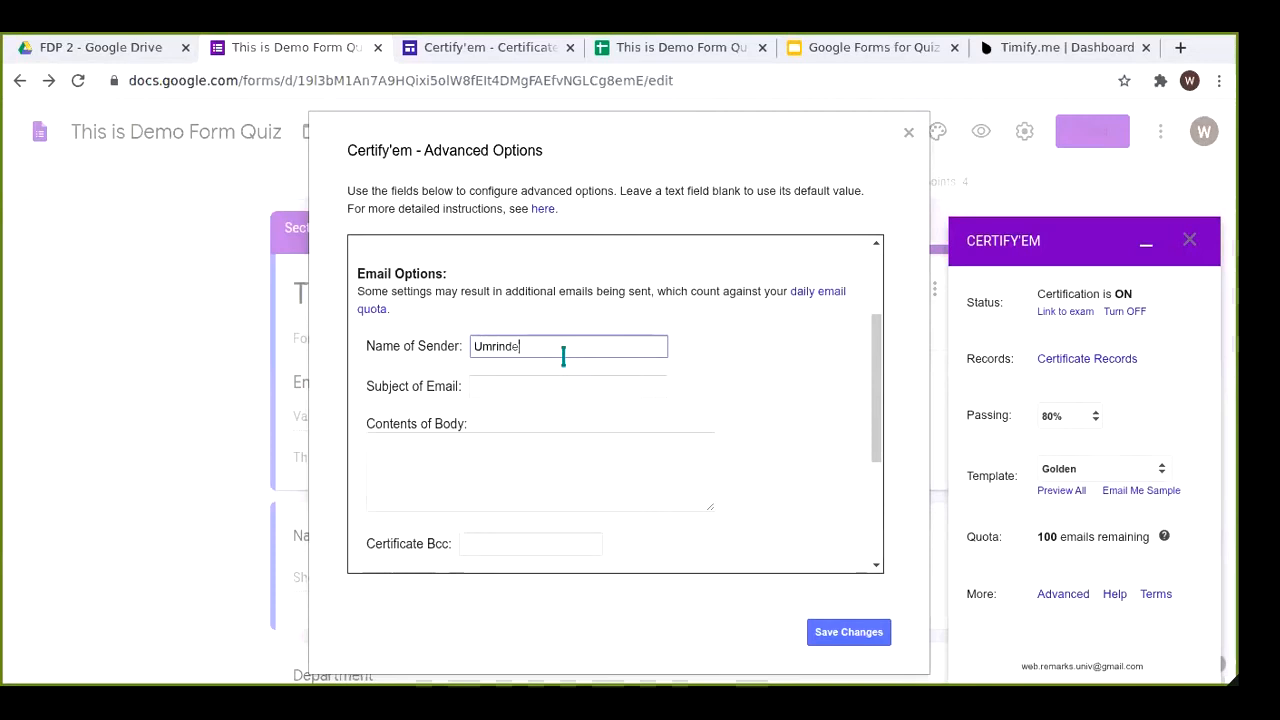
key("Tab")
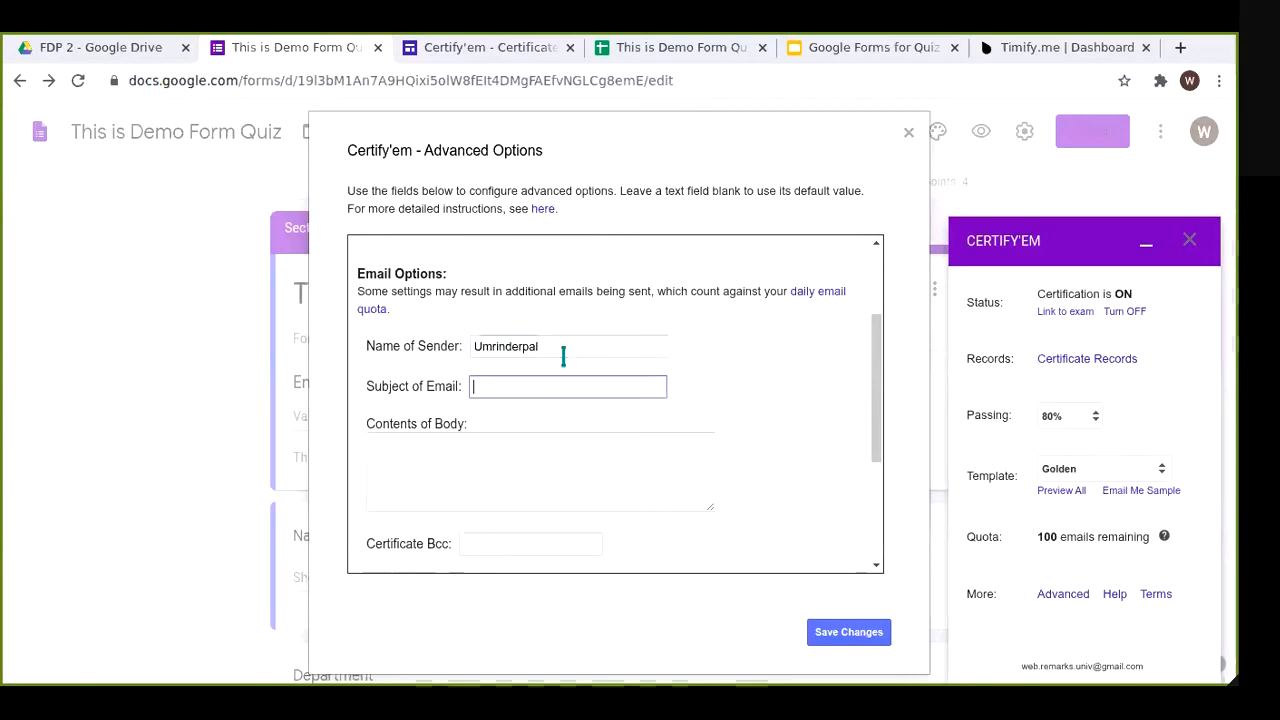
left_click(852, 638)
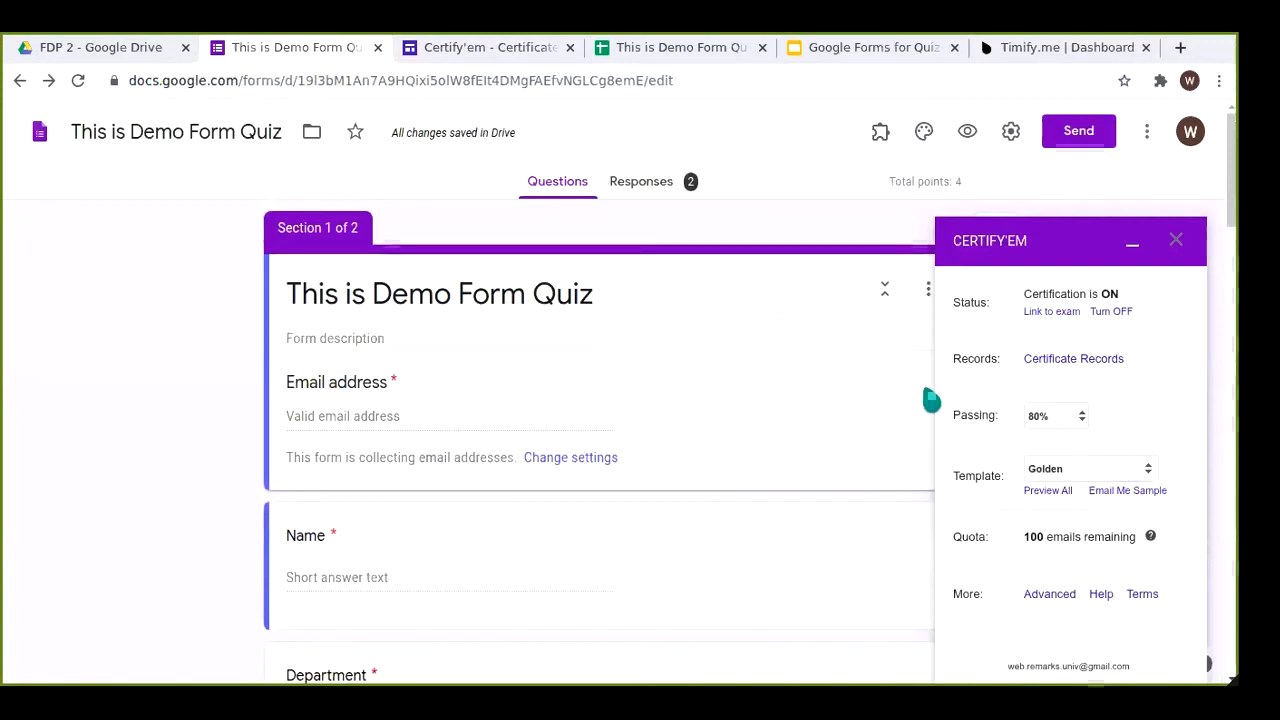
left_click(1177, 244)
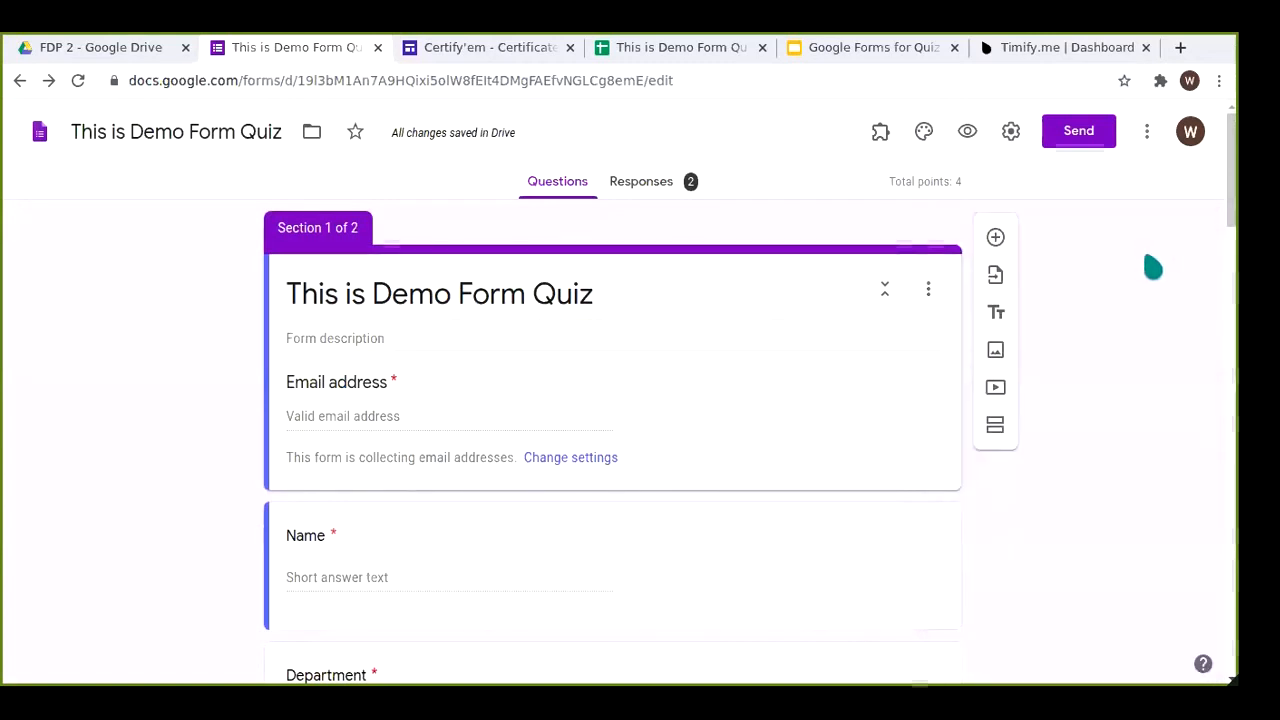
Step: Switch to the FDP 2 Drive folder and open the FDP Day 1 Quiz spreadsheet
left_click(58, 50)
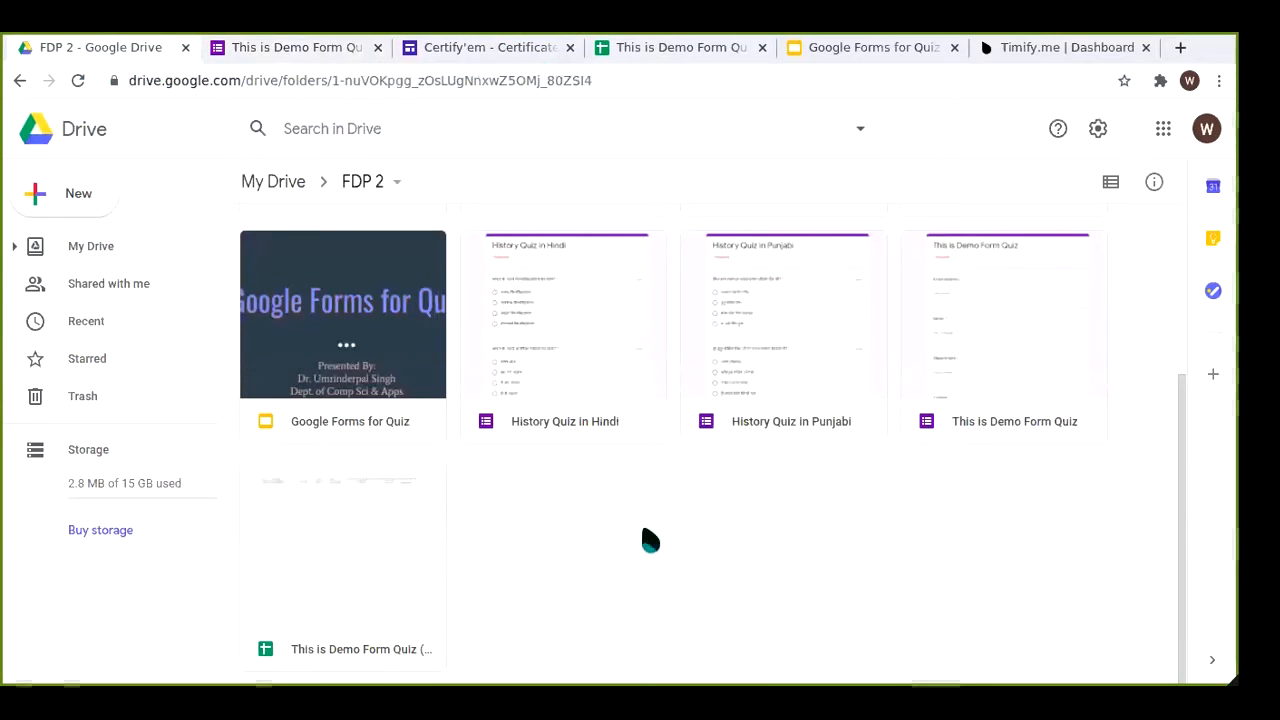
scroll(650, 540, "up", 1)
scroll(650, 540, "up", 2)
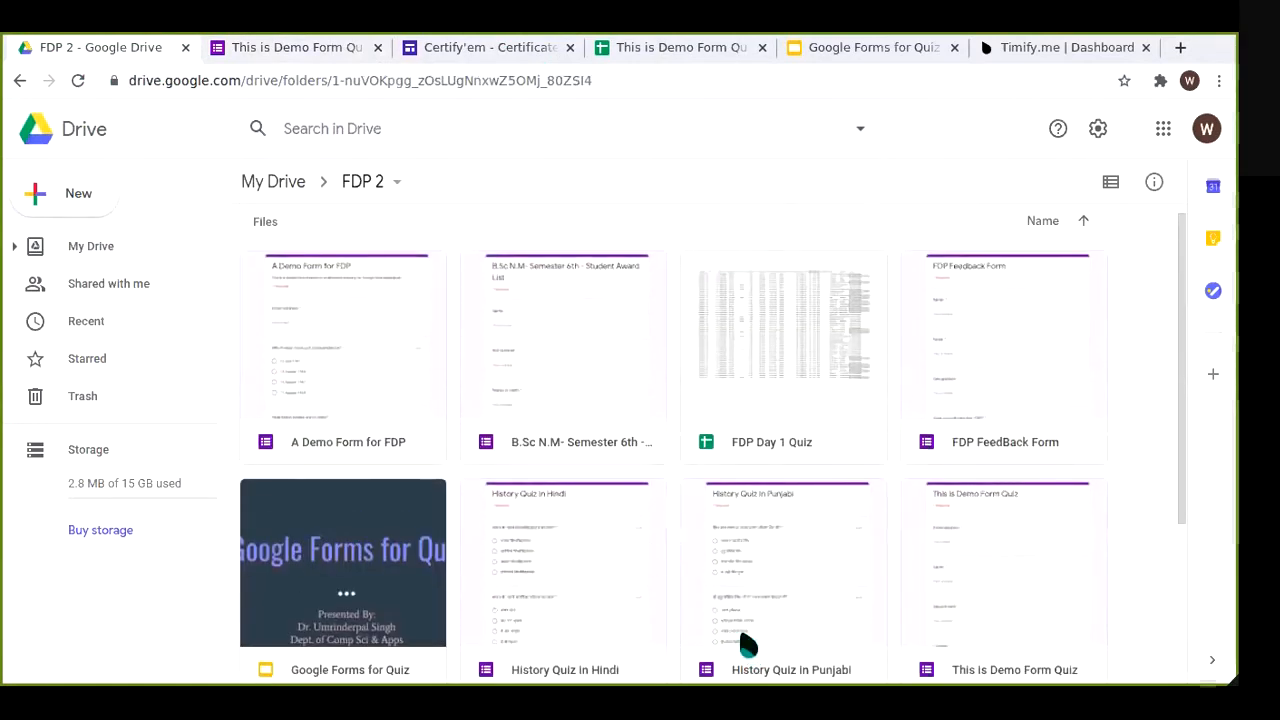
double_click(799, 347)
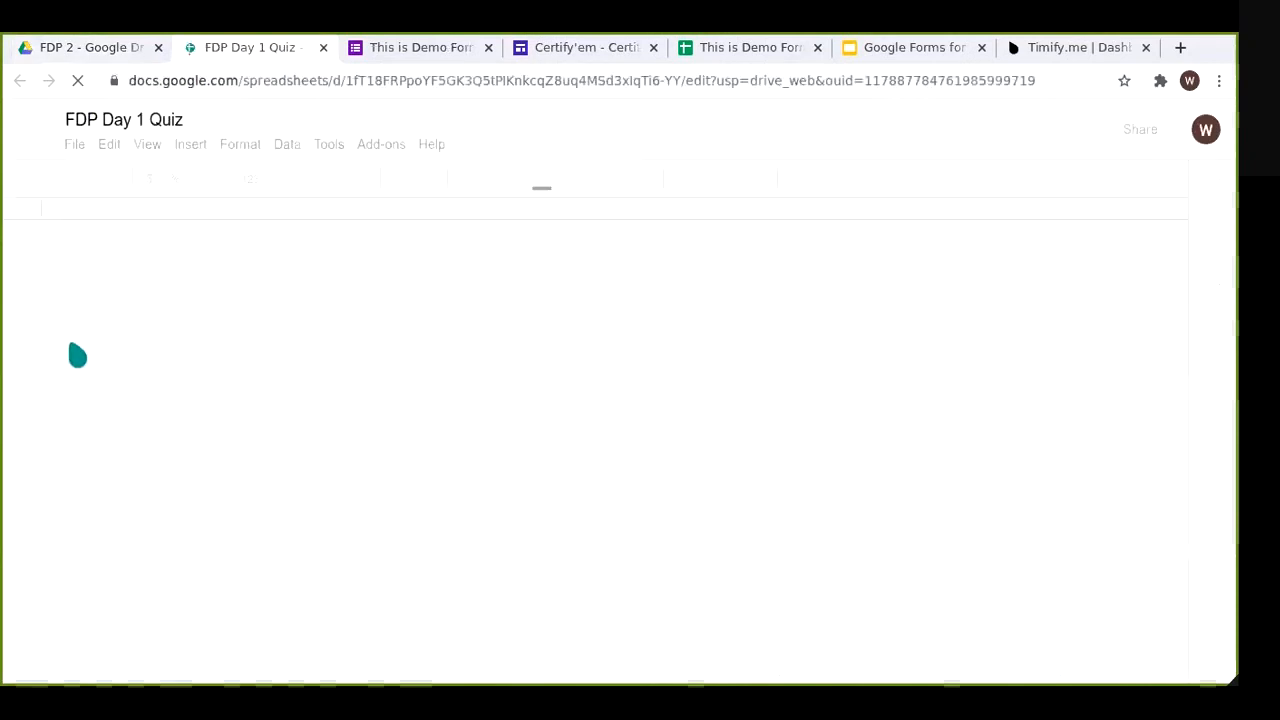
Step: Scroll through the FDP Day 1 Quiz responses and launch Flubaroo's Grade Assignment
scroll(520, 445, "down", 3)
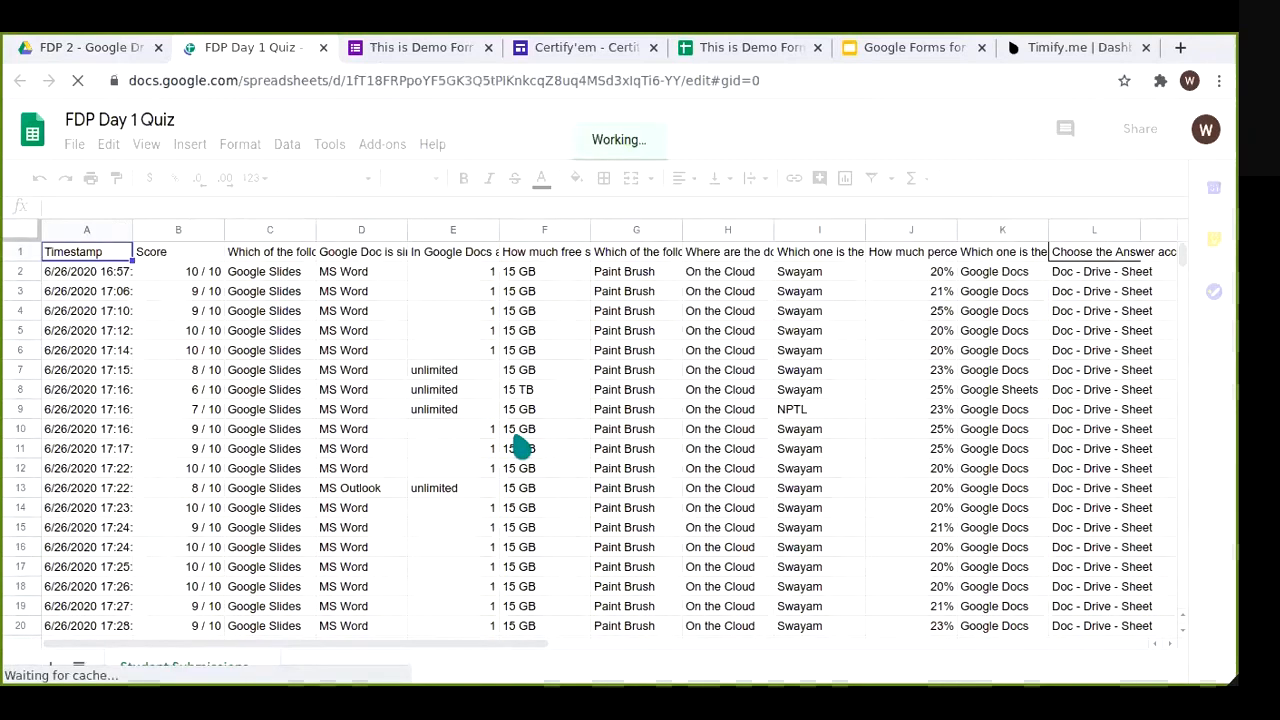
scroll(515, 436, "down", 1)
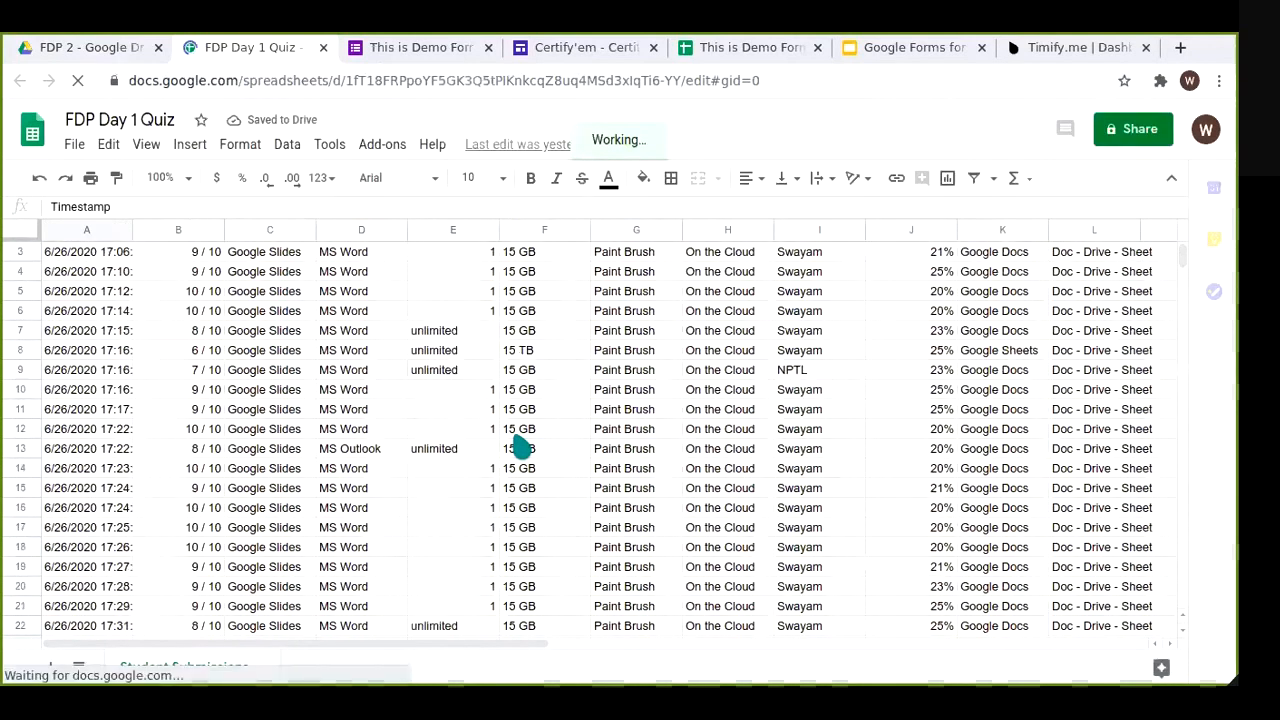
scroll(520, 445, "down", 5)
scroll(1171, 309, "down", 4)
scroll(1186, 282, "down", 12)
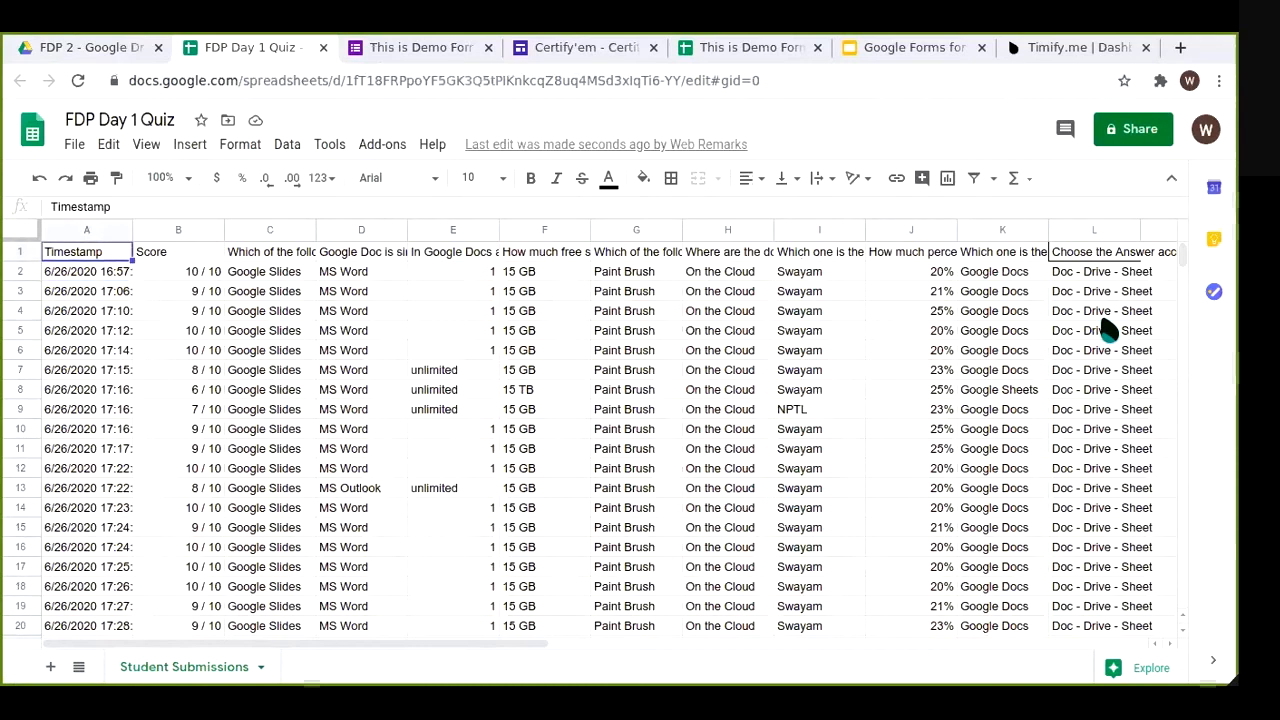
left_click(377, 150)
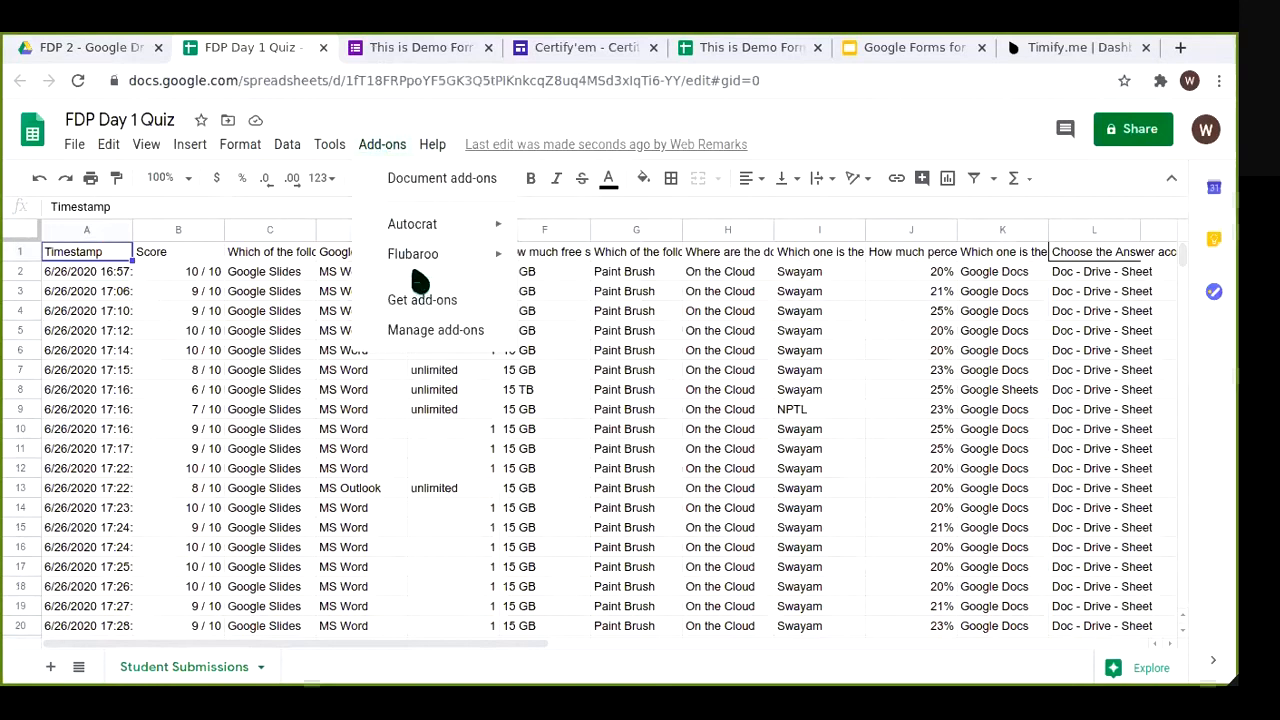
mouse_move(420, 270)
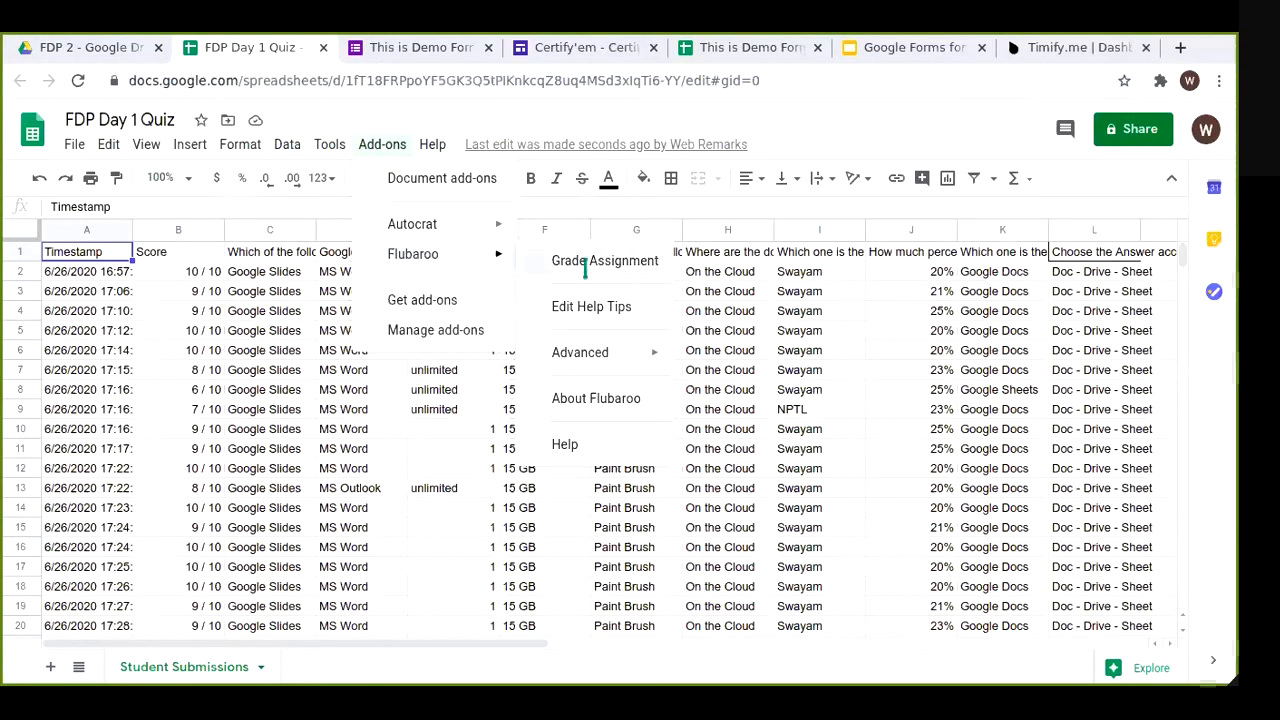
left_click(586, 262)
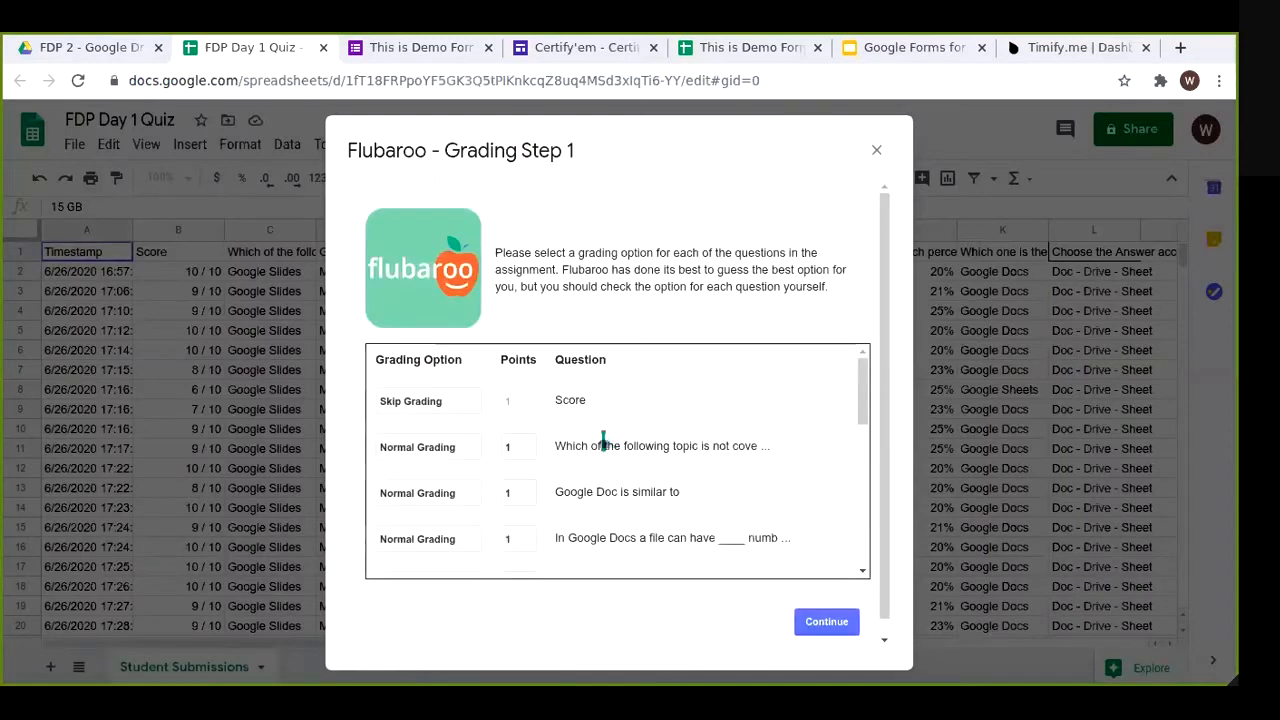
Step: Review Flubaroo's Step 1 options (1 point per question, Name identifies the student) and continue
scroll(590, 450, "down", 12)
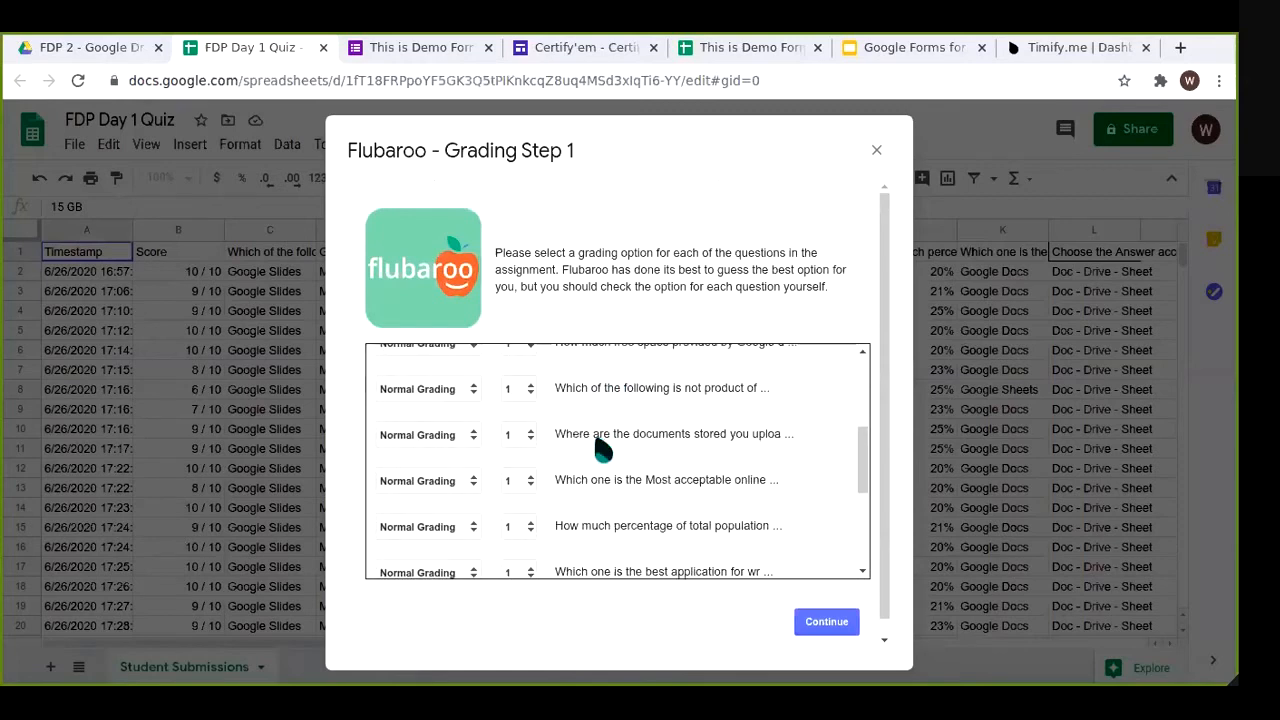
scroll(603, 467, "up", 12)
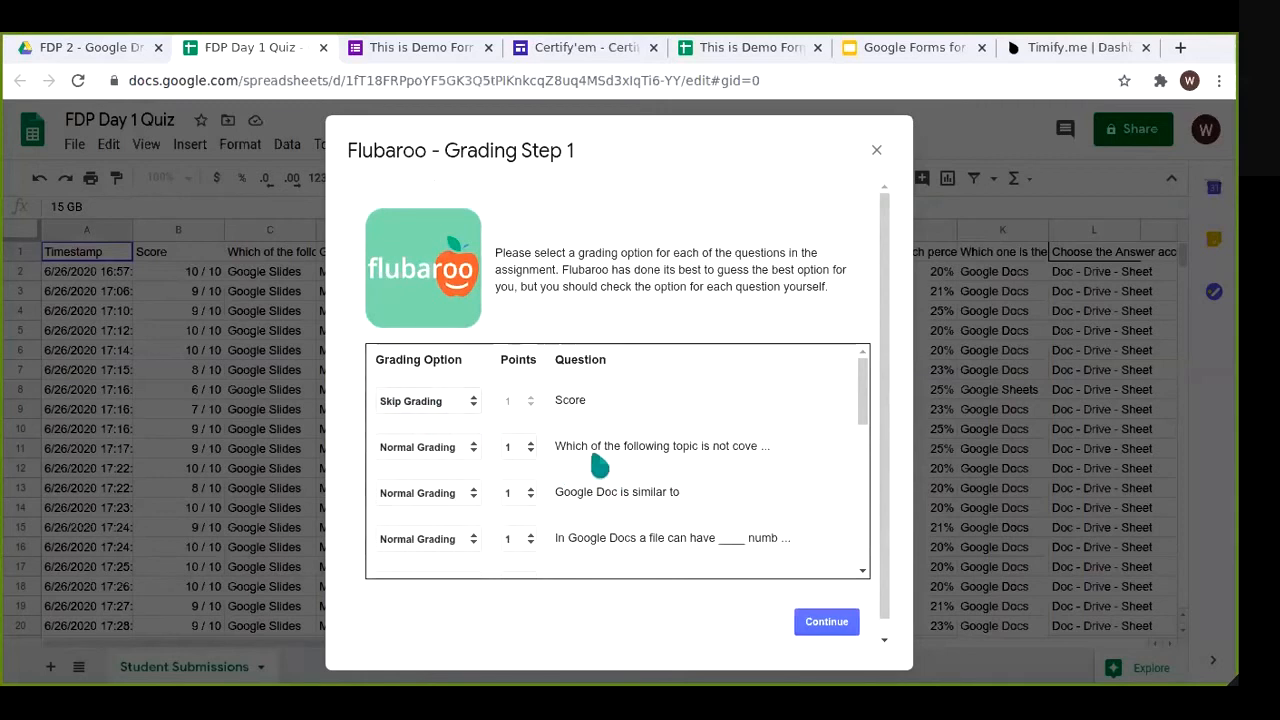
scroll(558, 448, "down", 1)
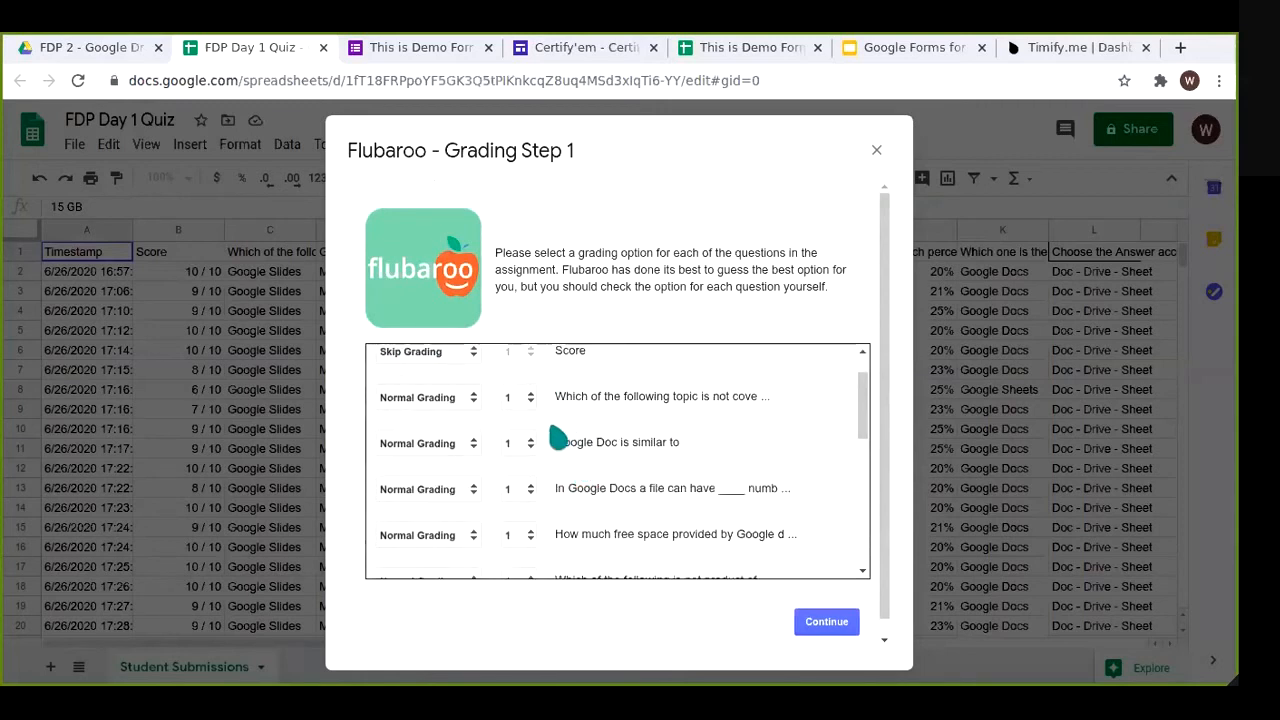
scroll(560, 520, "down", 4)
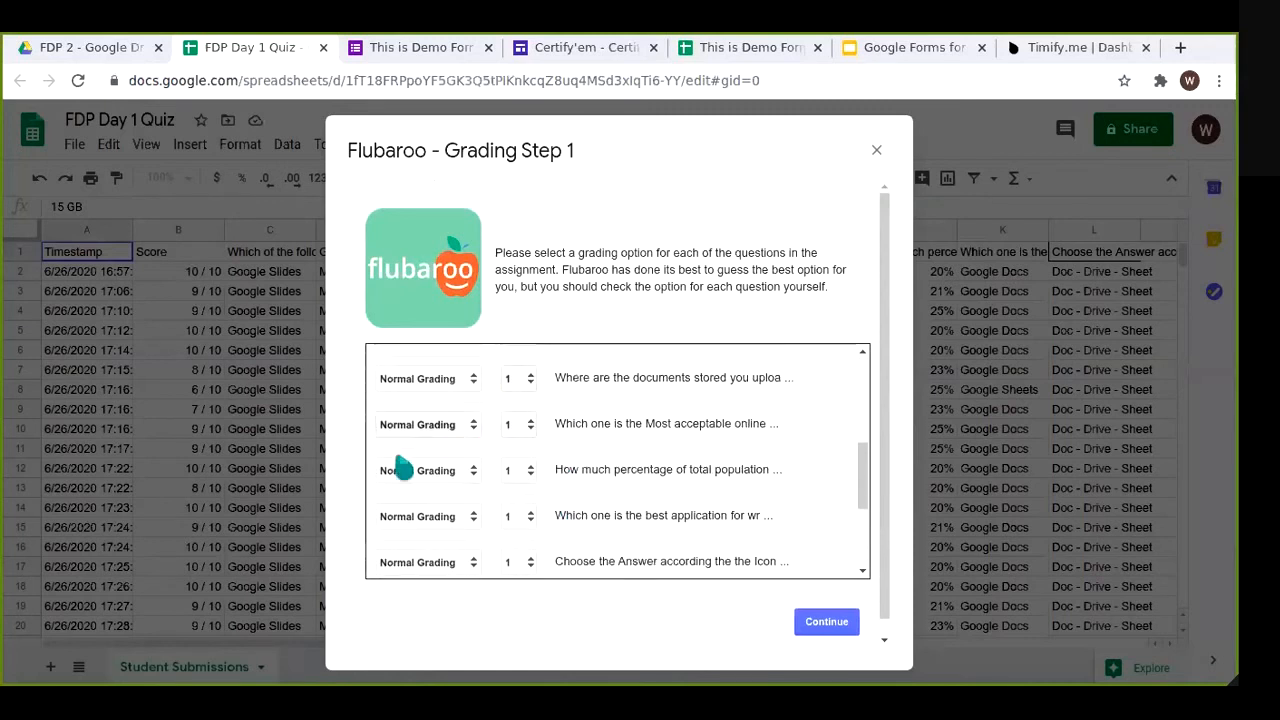
scroll(570, 493, "down", 2)
scroll(570, 493, "down", 1)
scroll(560, 465, "down", 3)
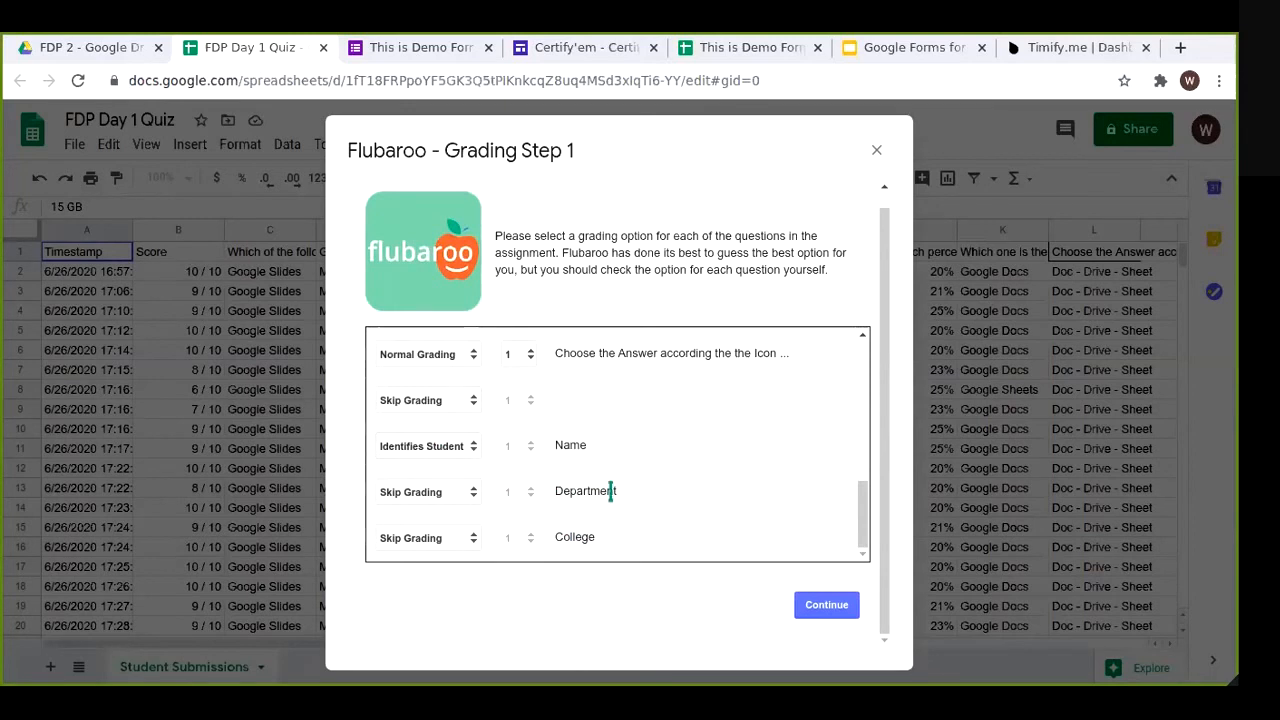
scroll(598, 484, "up", 1)
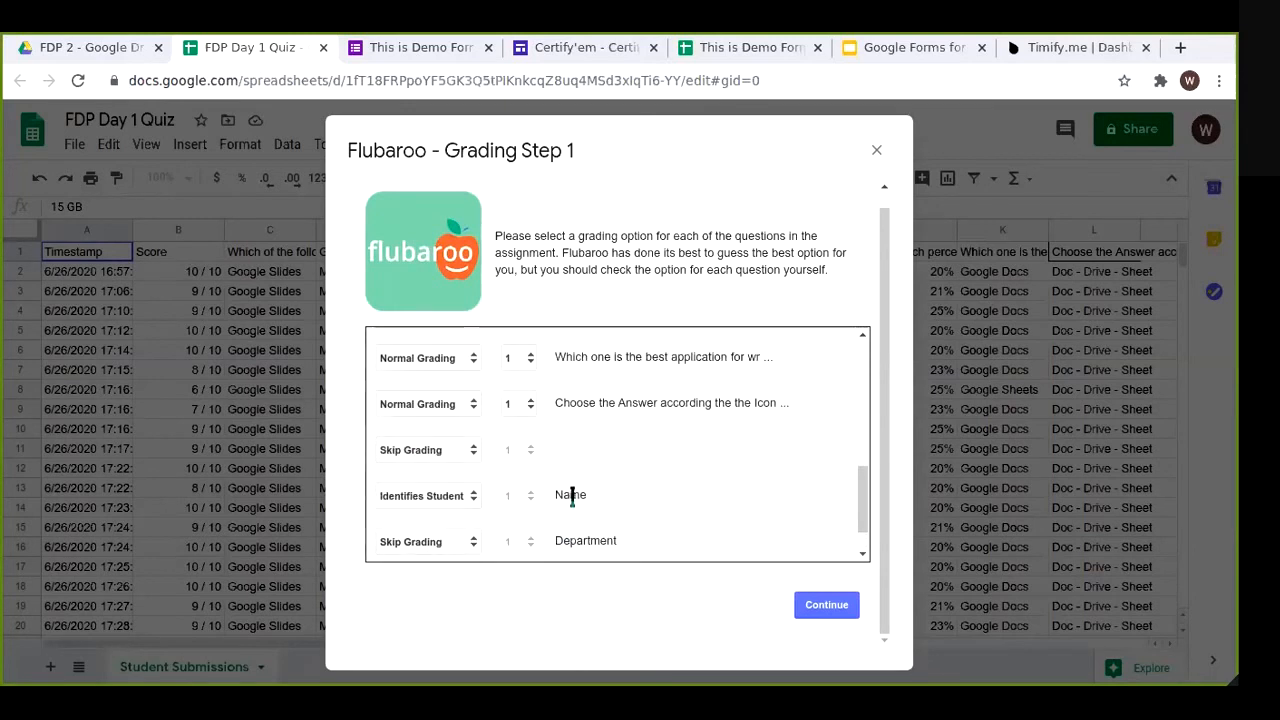
scroll(575, 495, "up", 12)
left_click(826, 605)
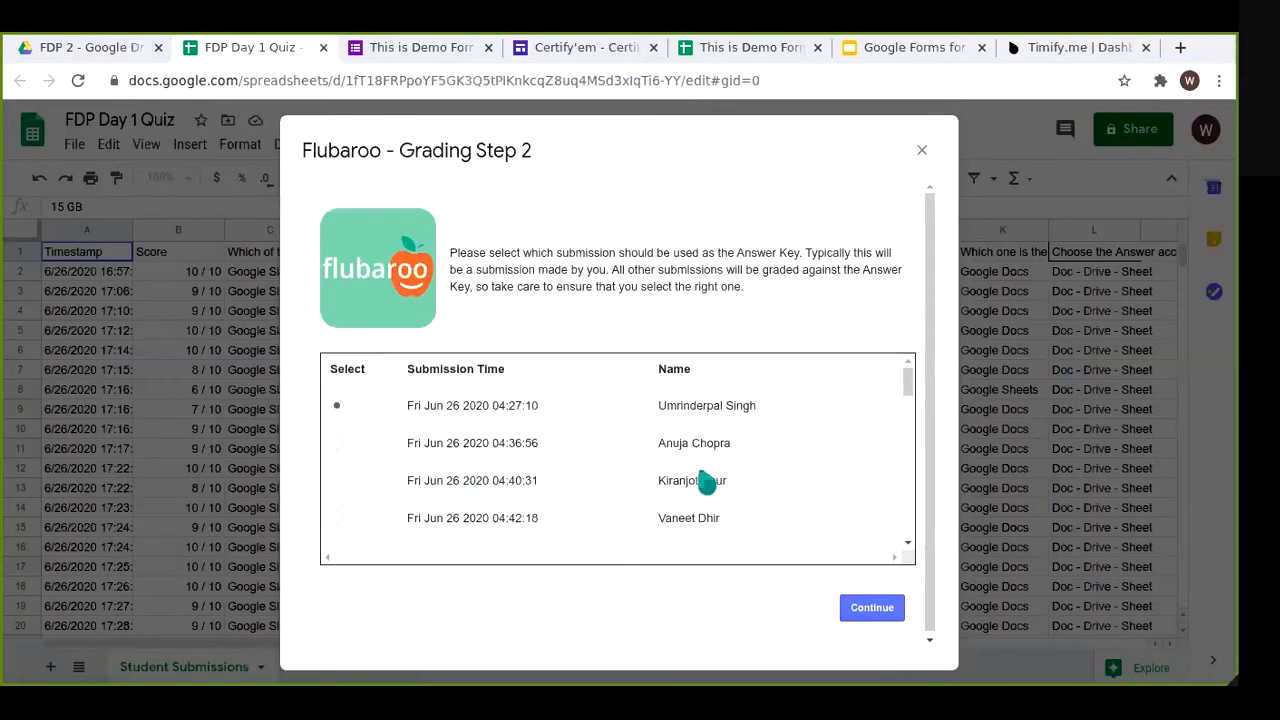
Step: Keep the Fri Jun 26 2020 04:27:10 submission as the answer key and start grading
left_click_drag(903, 397, 897, 360)
left_click_drag(658, 405, 770, 420)
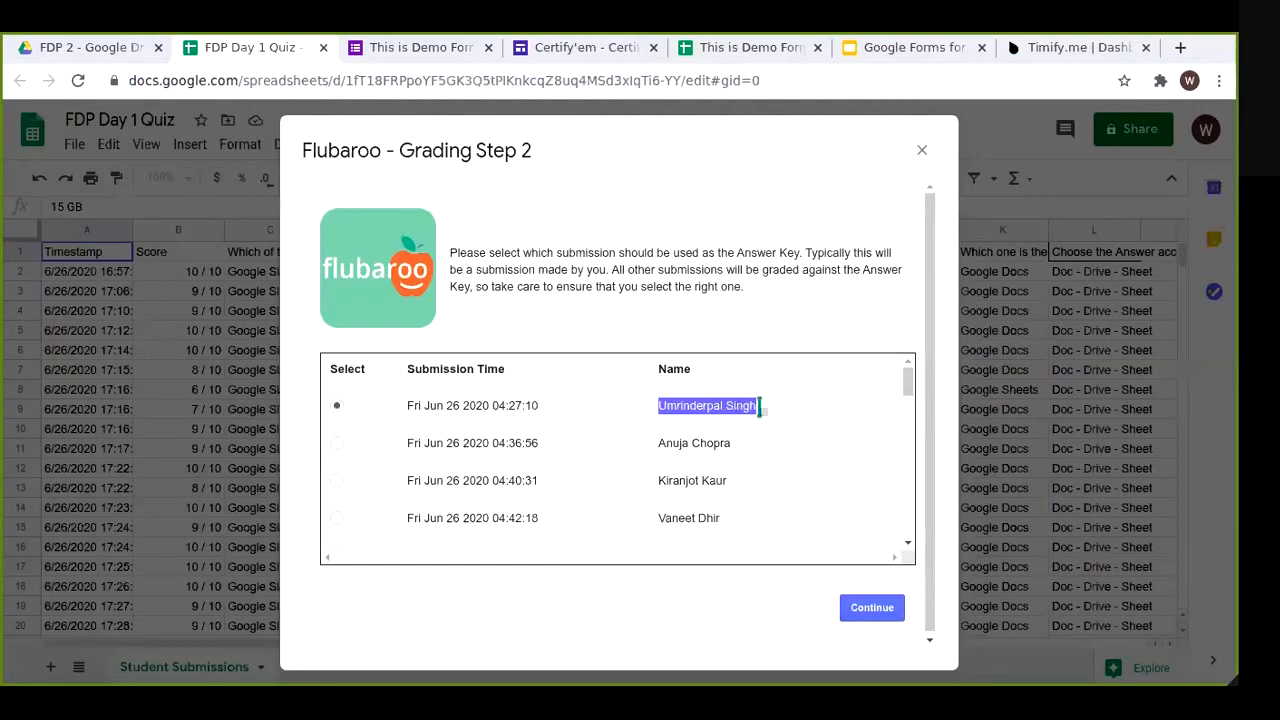
left_click(766, 428)
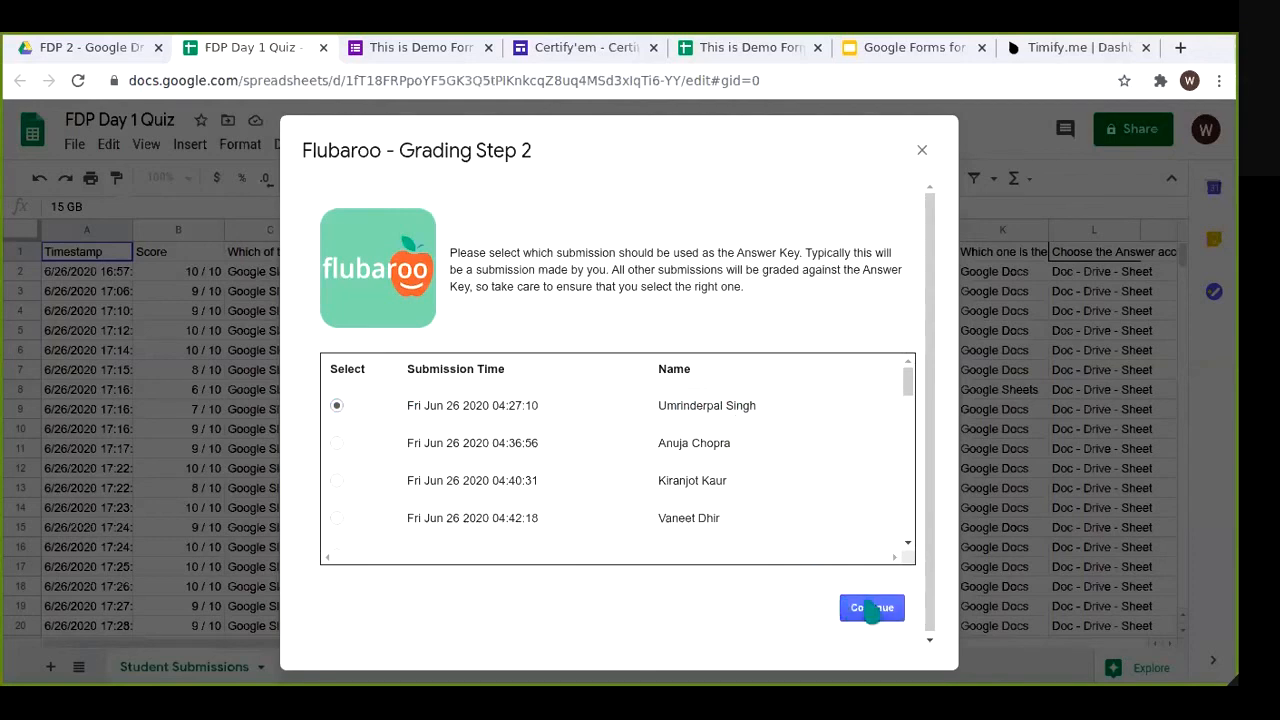
left_click(872, 608)
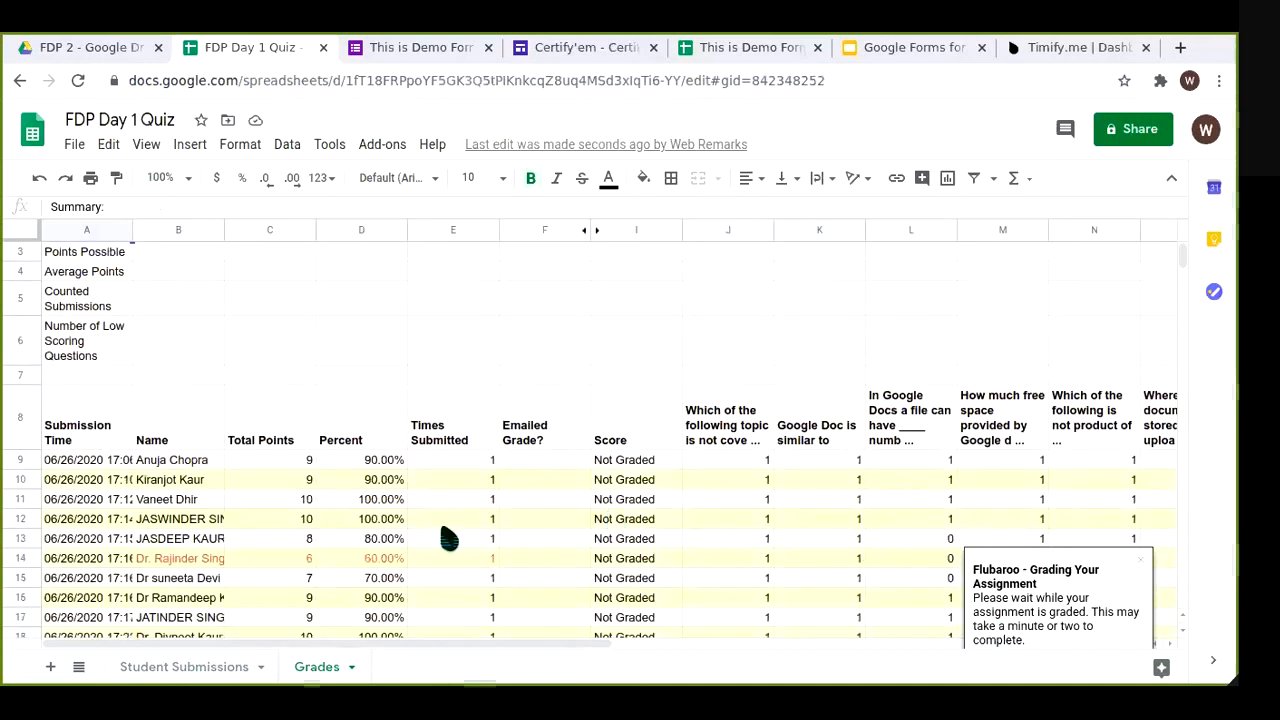
Step: Dismiss the Grading Complete message and confirm 10 points possible across 94 counted submissions
scroll(488, 545, "down", 1)
scroll(524, 510, "down", 4)
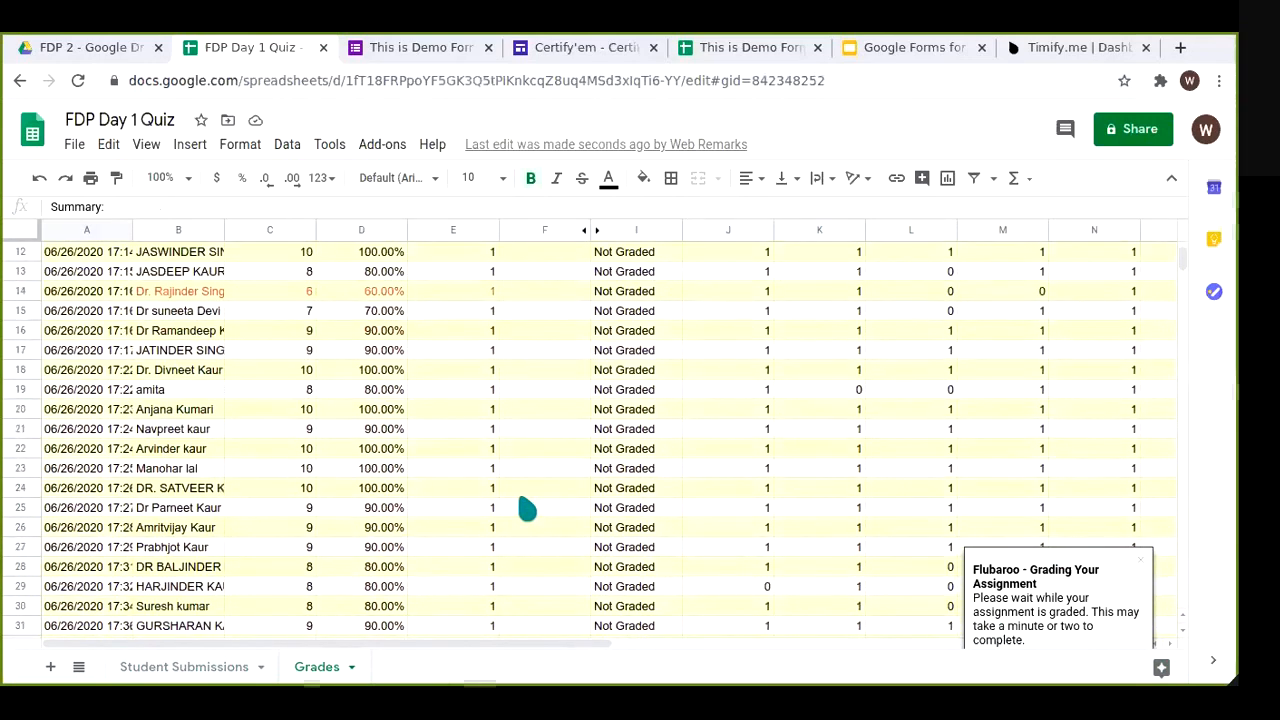
scroll(517, 498, "down", 1)
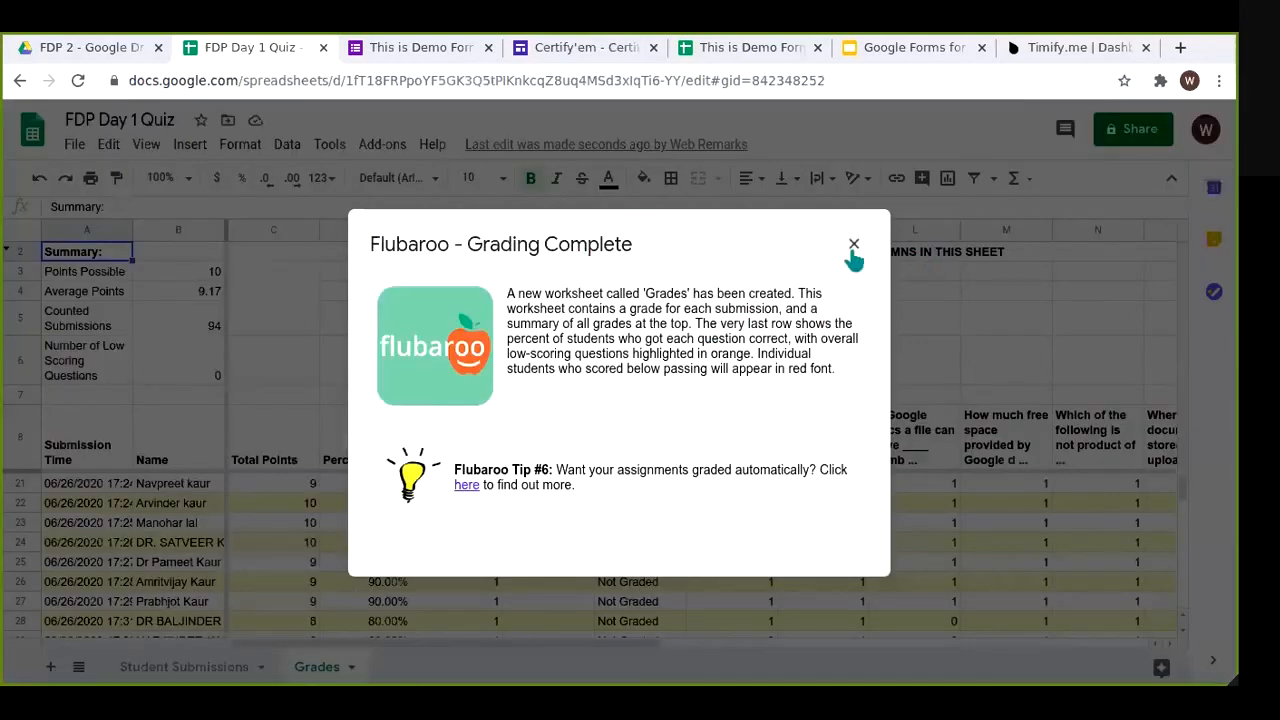
key("Escape")
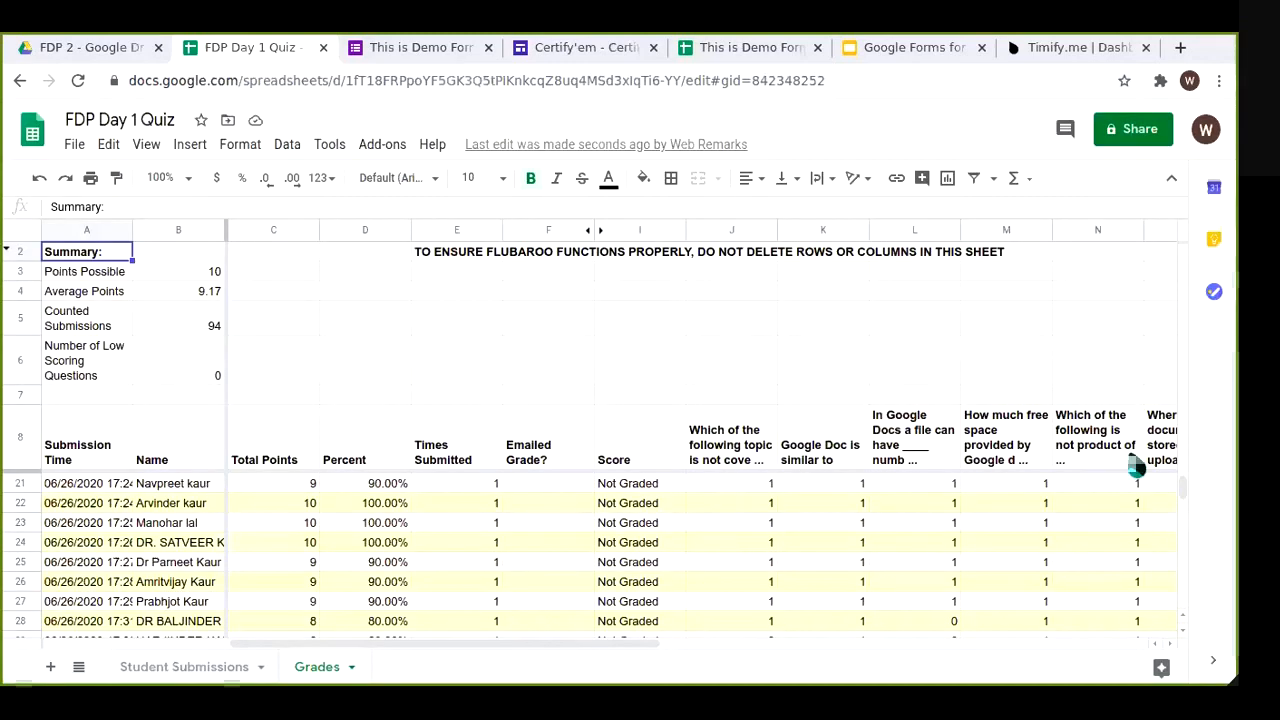
scroll(917, 575, "down", 5)
scroll(912, 565, "up", 4)
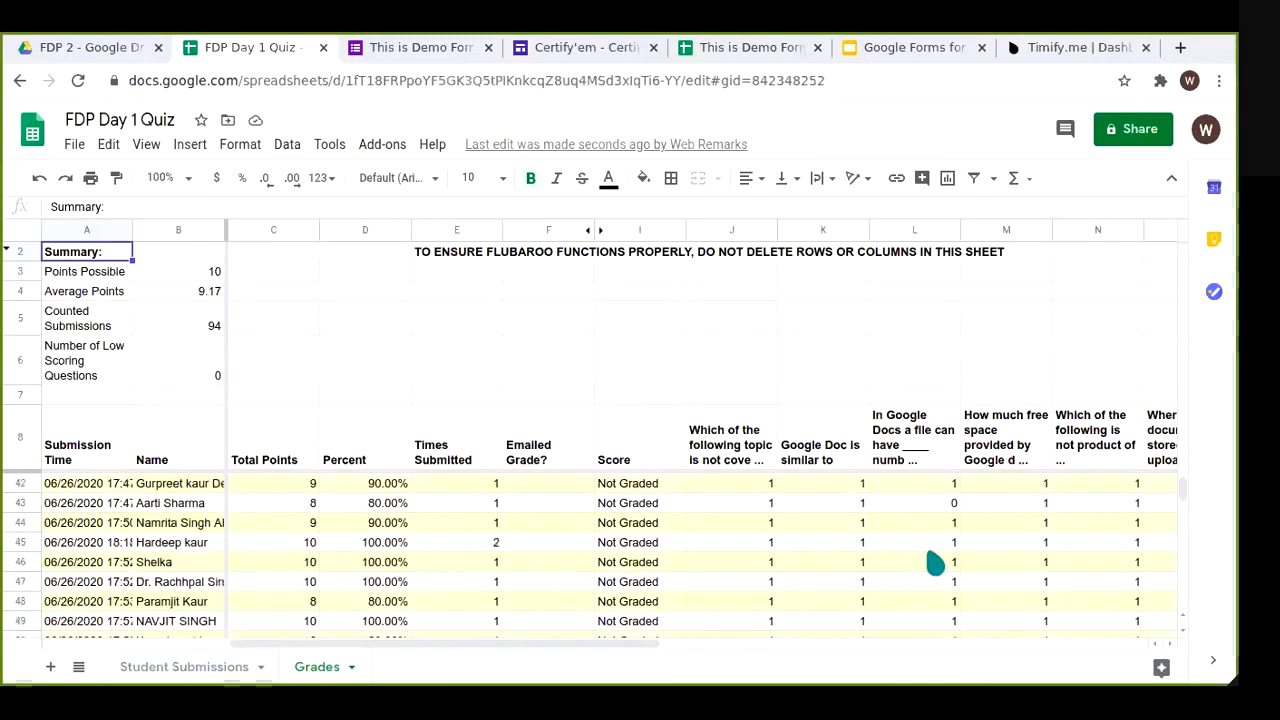
scroll(909, 555, "up", 4)
left_click(115, 283)
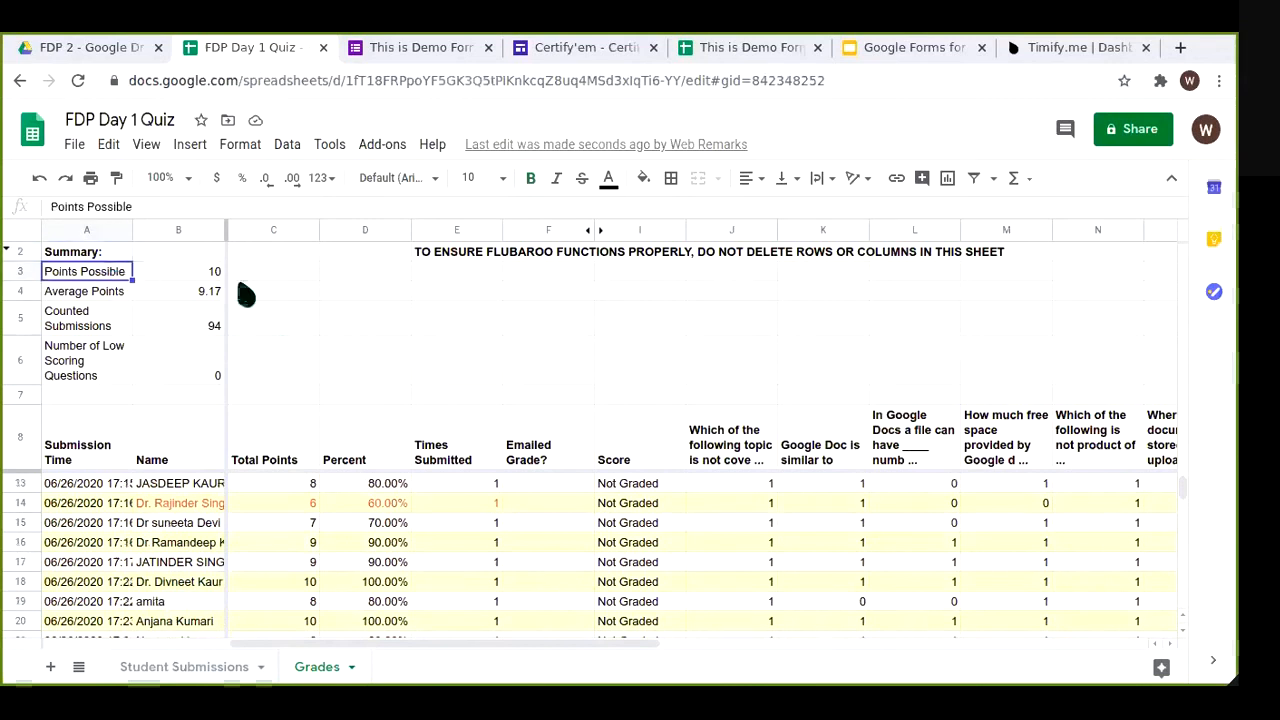
left_click(215, 284)
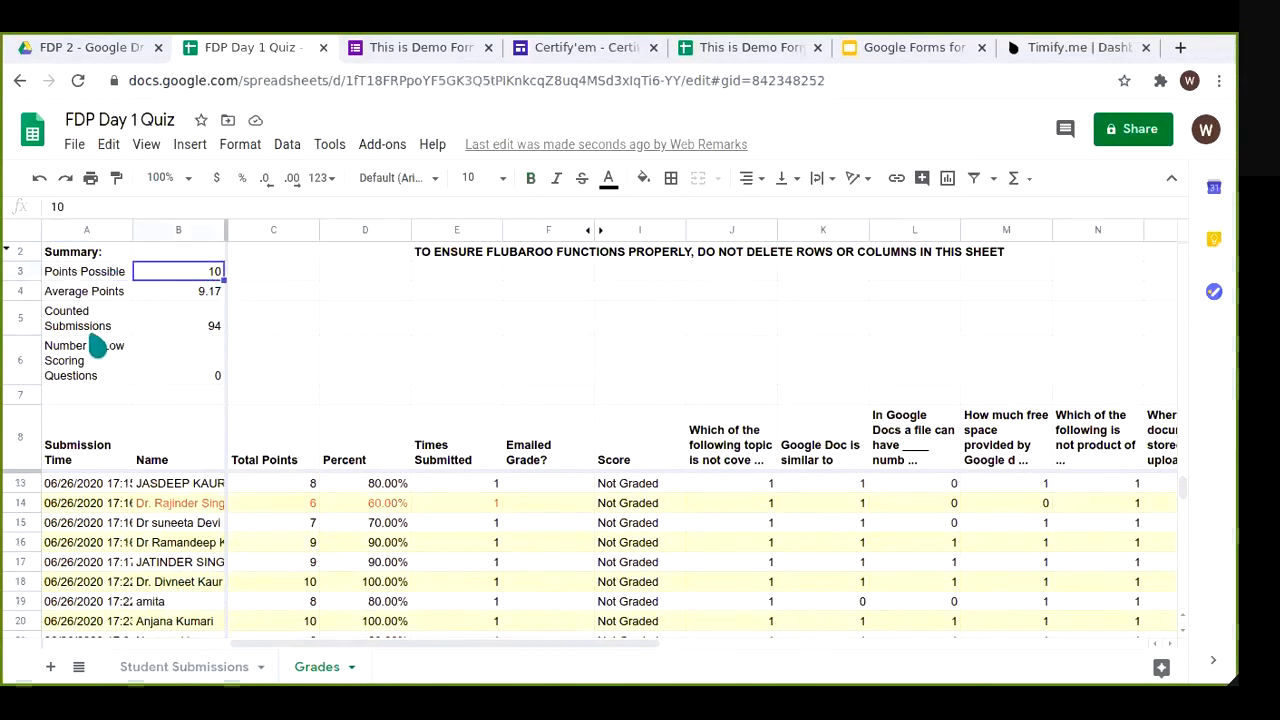
left_click(203, 330)
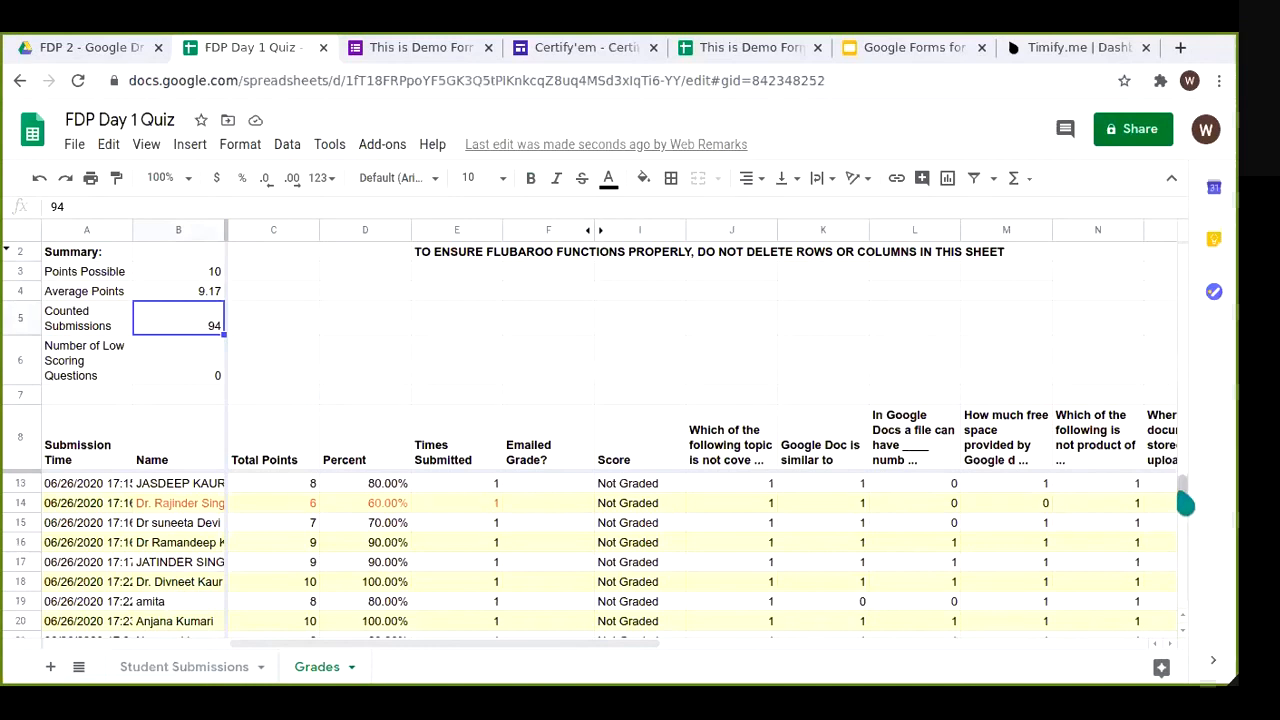
Step: Review the per-question percentages and their formulas, then return to the FDP 2 Drive folder
left_click_drag(1185, 503, 1183, 535)
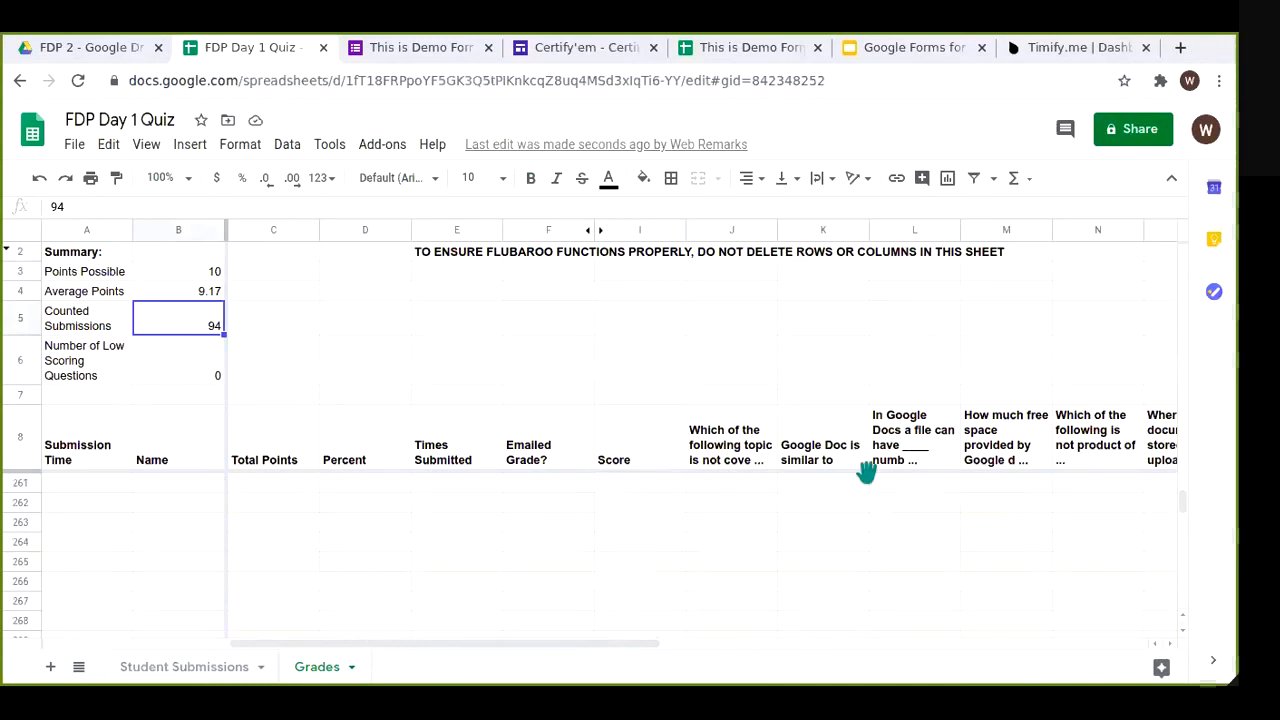
scroll(809, 548, "up", 20)
scroll(809, 548, "down", 2)
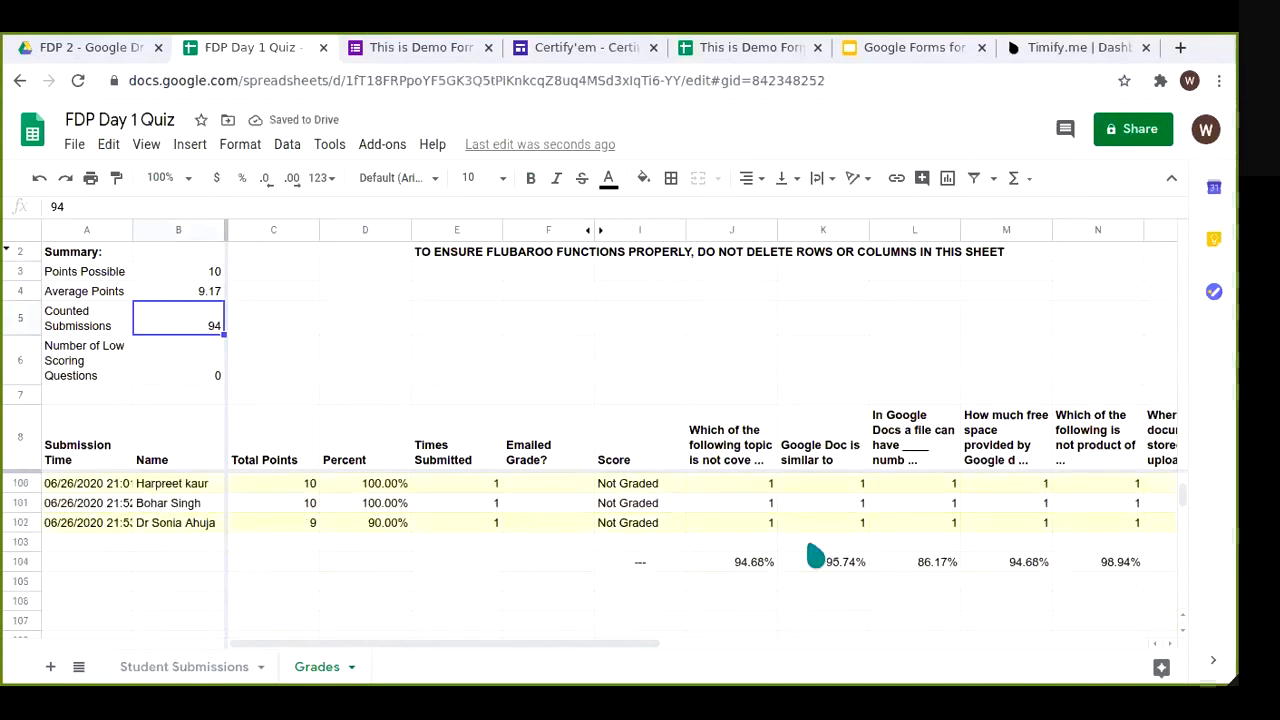
left_click_drag(630, 650, 680, 650)
left_click(681, 636)
left_click(695, 636)
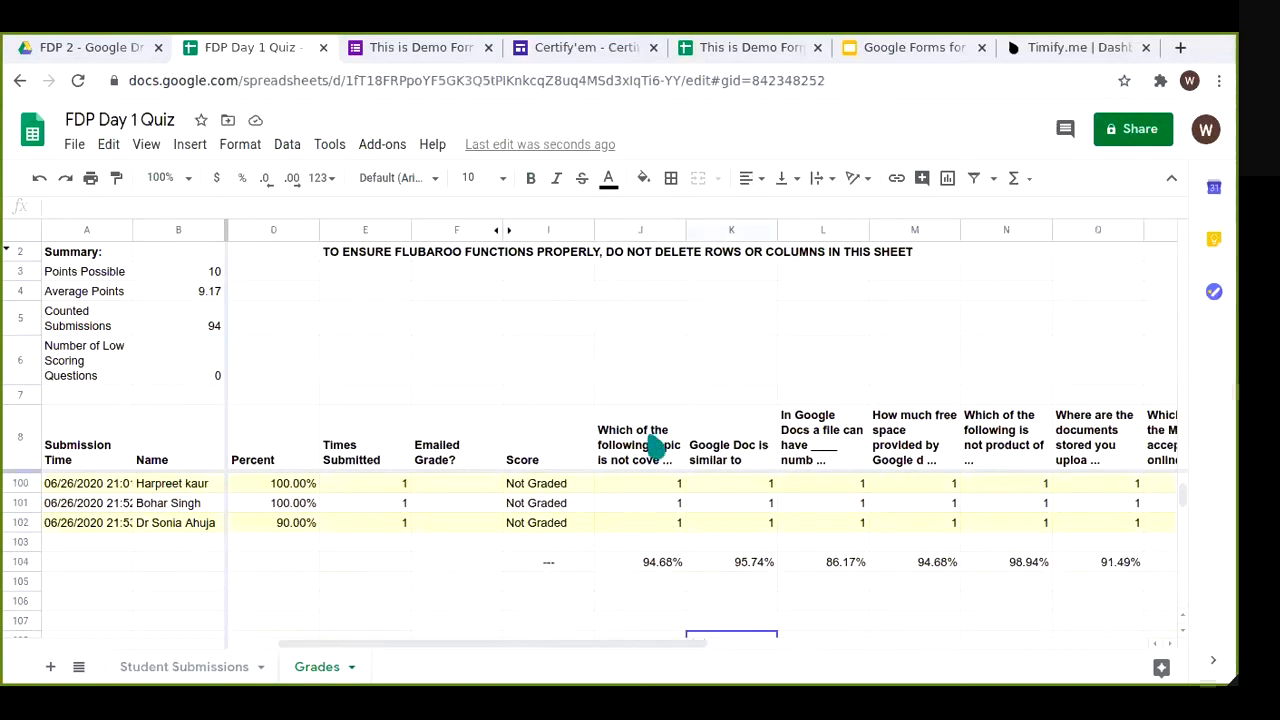
double_click(762, 565)
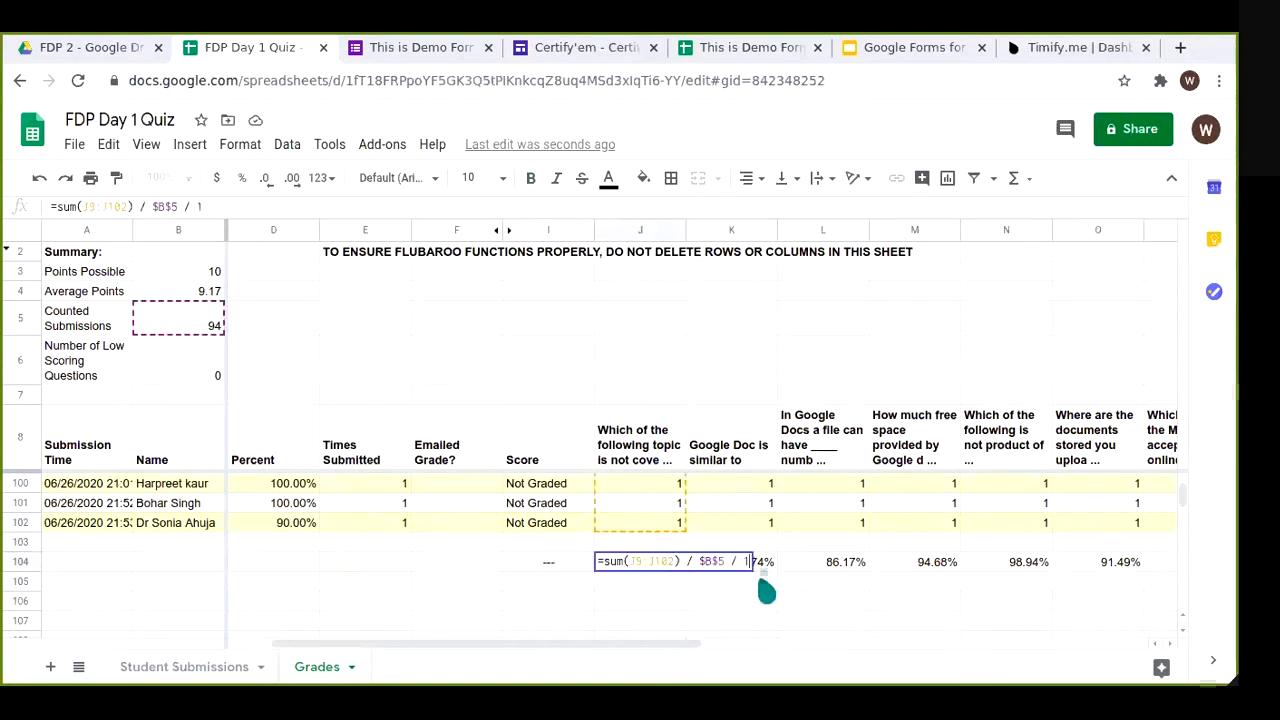
left_click(782, 581)
left_click_drag(613, 655, 890, 660)
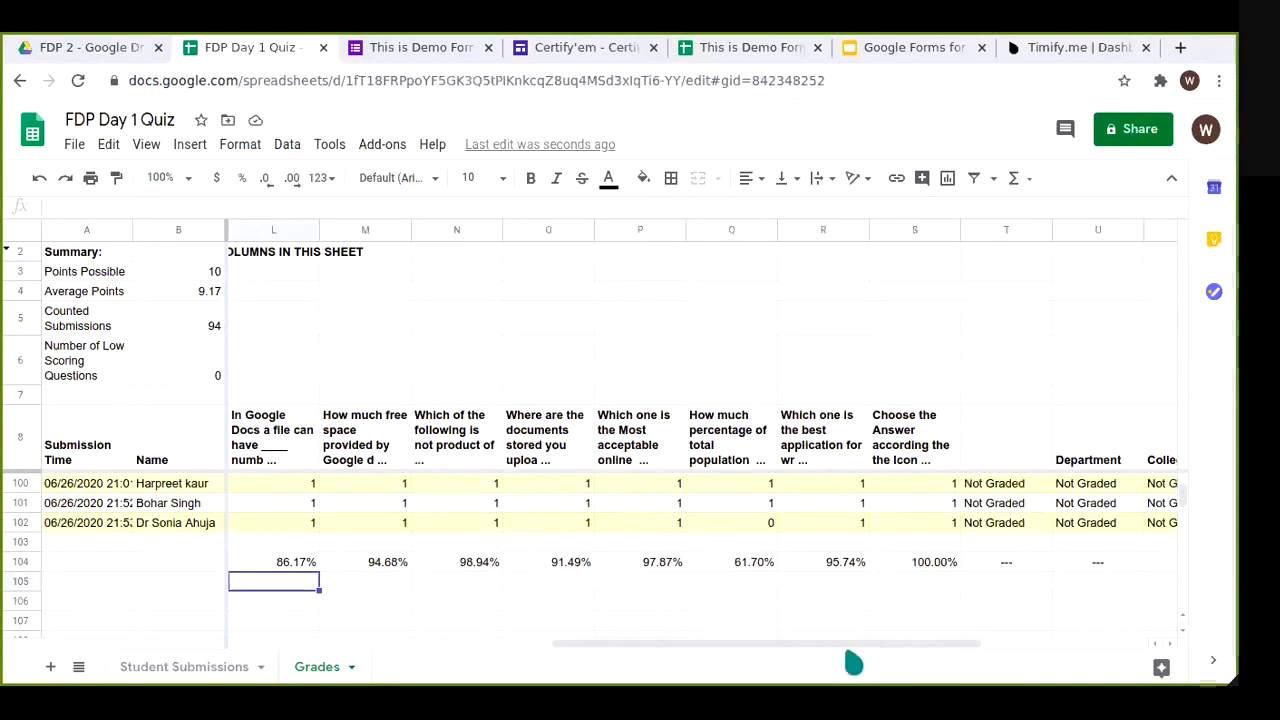
left_click_drag(948, 654, 1051, 666)
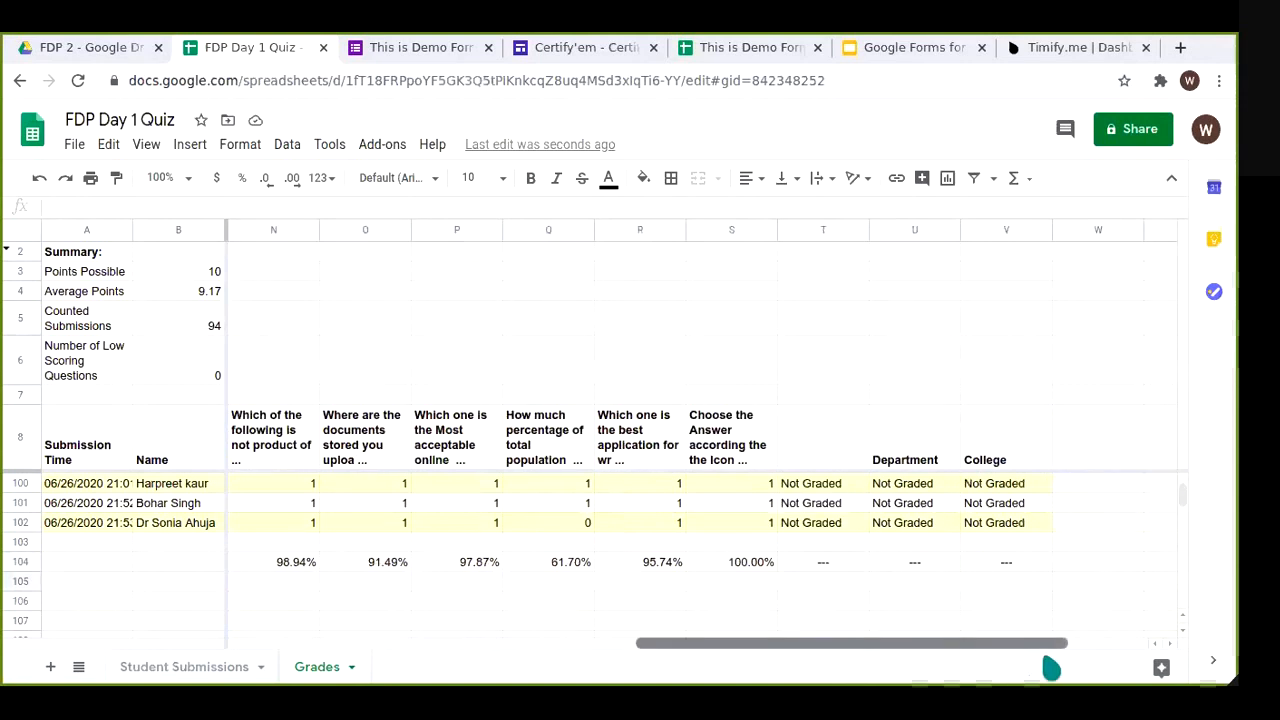
left_click_drag(957, 662, 477, 623)
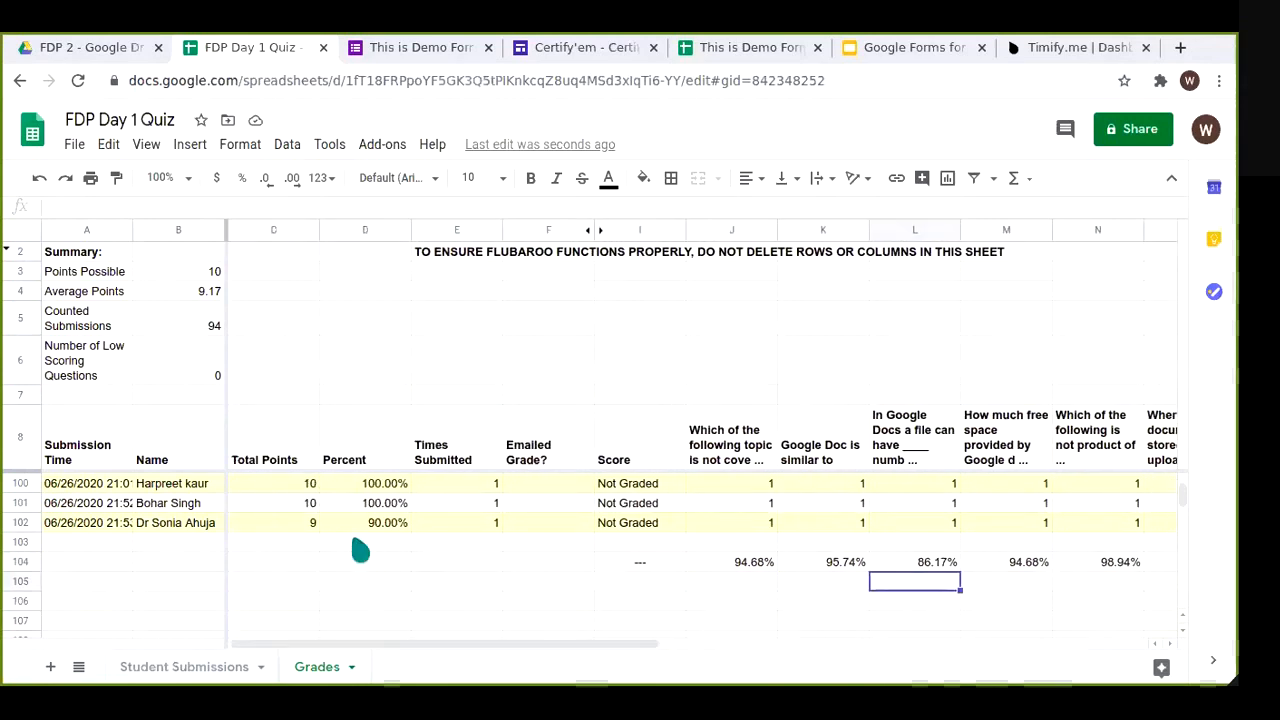
scroll(360, 546, "up", 3)
scroll(365, 546, "up", 15)
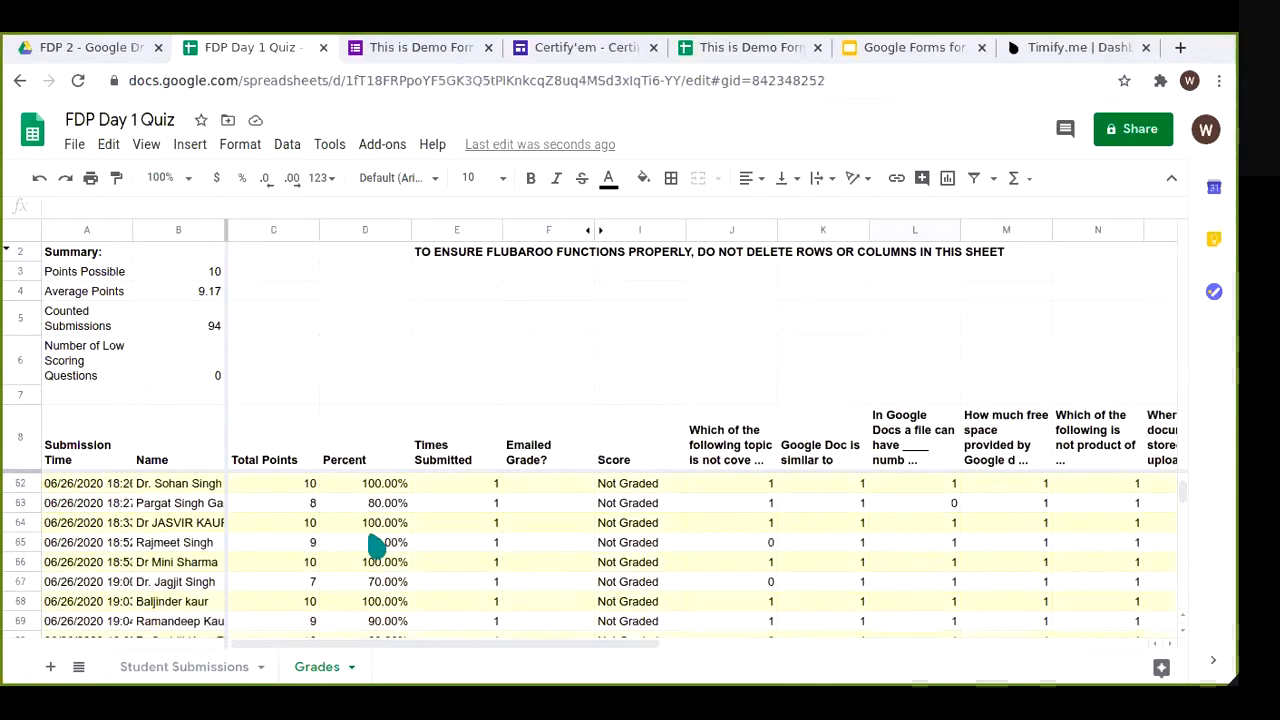
scroll(375, 546, "up", 12)
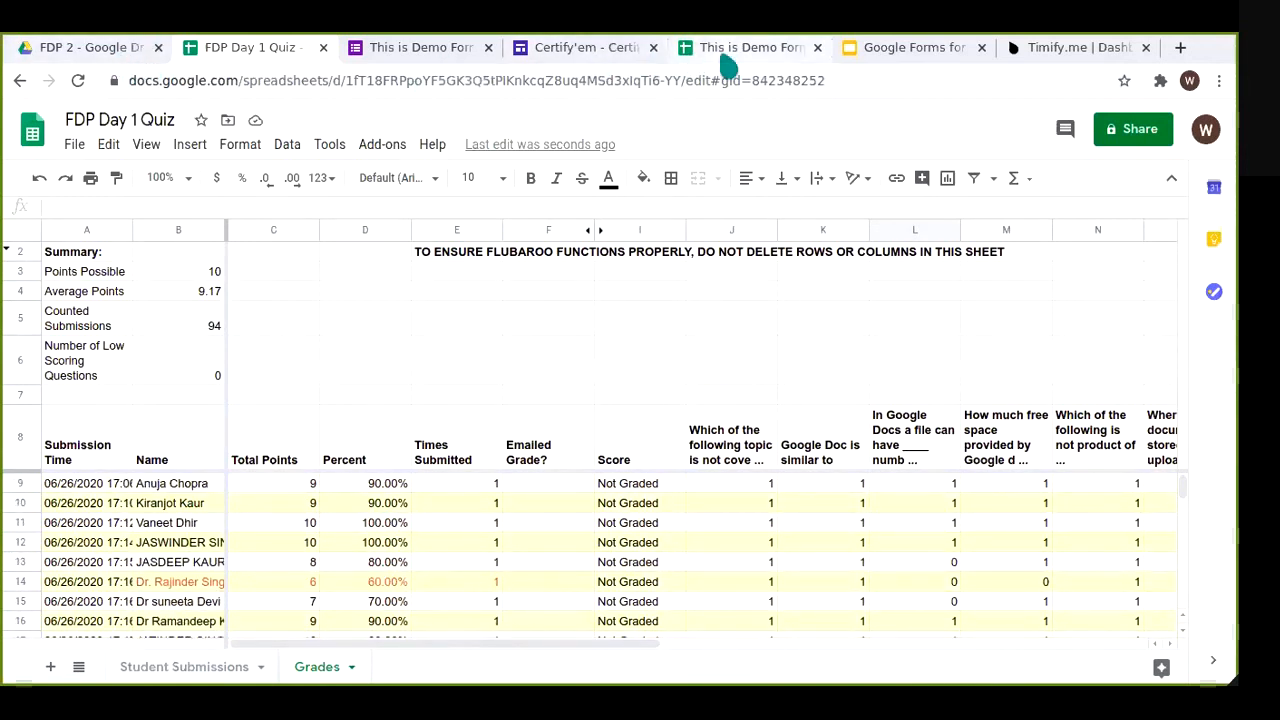
left_click(86, 48)
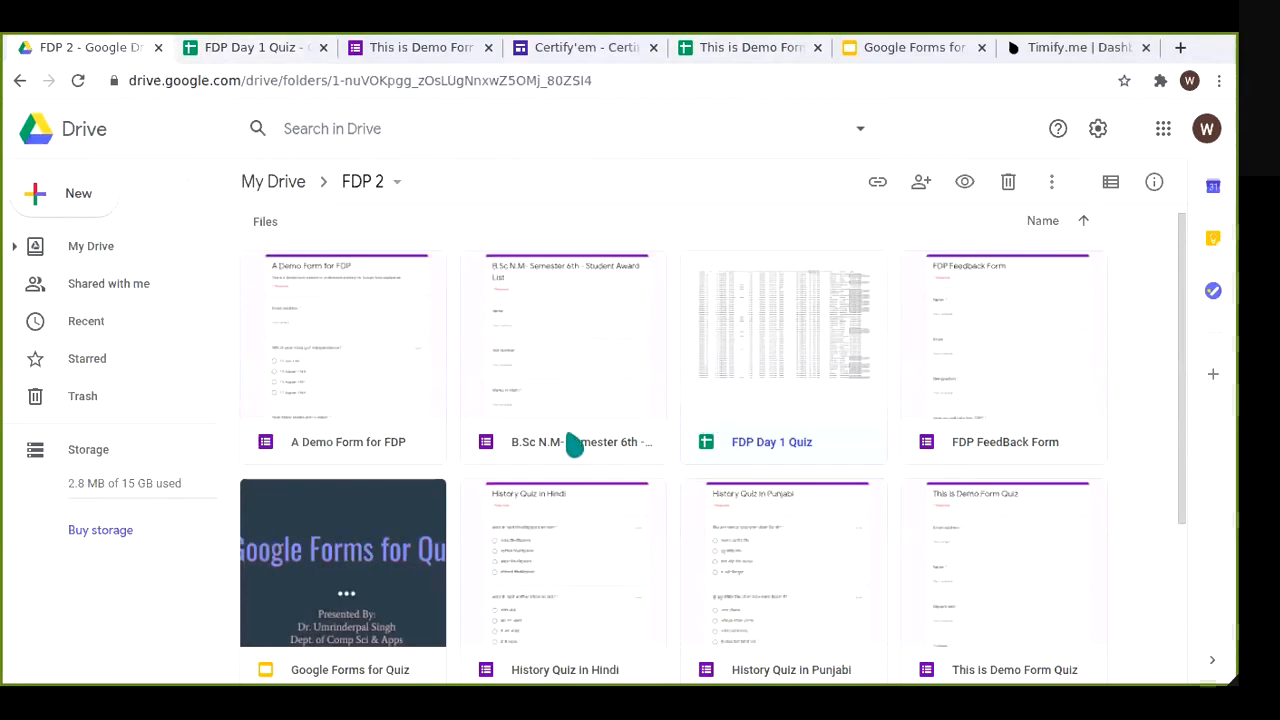
Step: Open and browse the B.Sc N.M Student Award List form, then go back to FDP 2
scroll(1181, 550, "down", 3)
scroll(1181, 550, "up", 3)
double_click(557, 371)
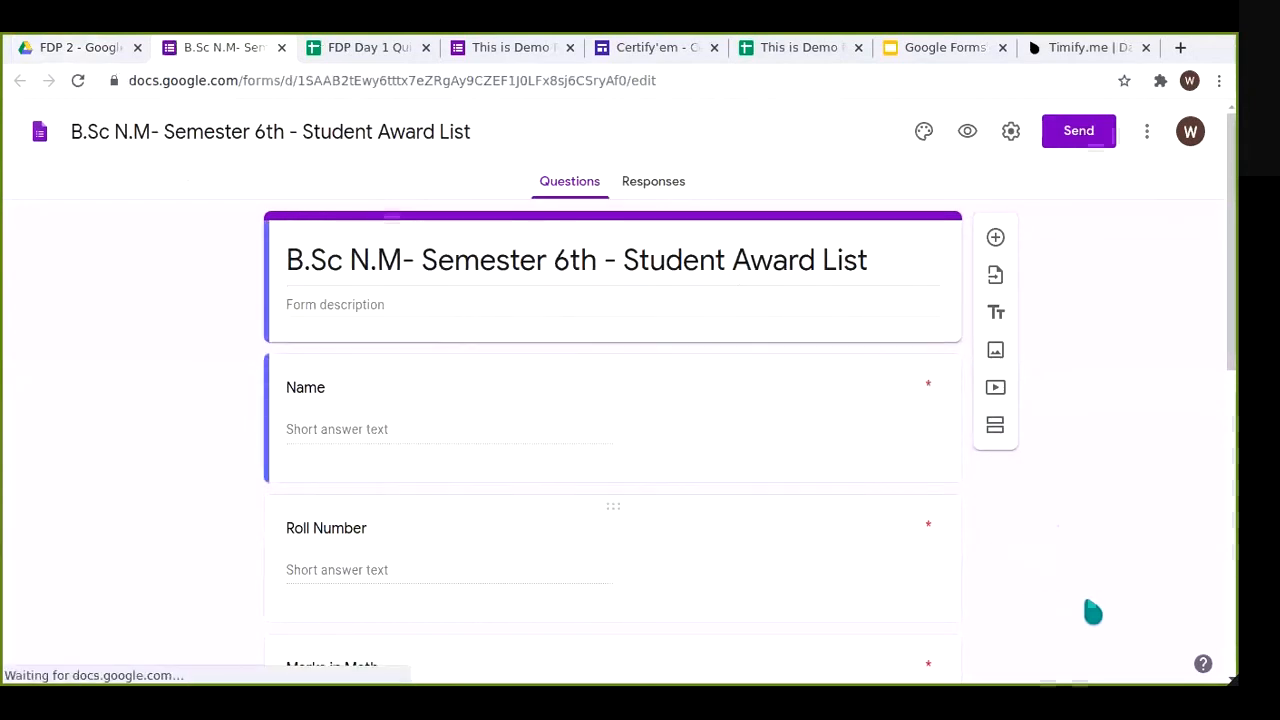
scroll(1086, 603, "down", 3)
scroll(1091, 611, "down", 2)
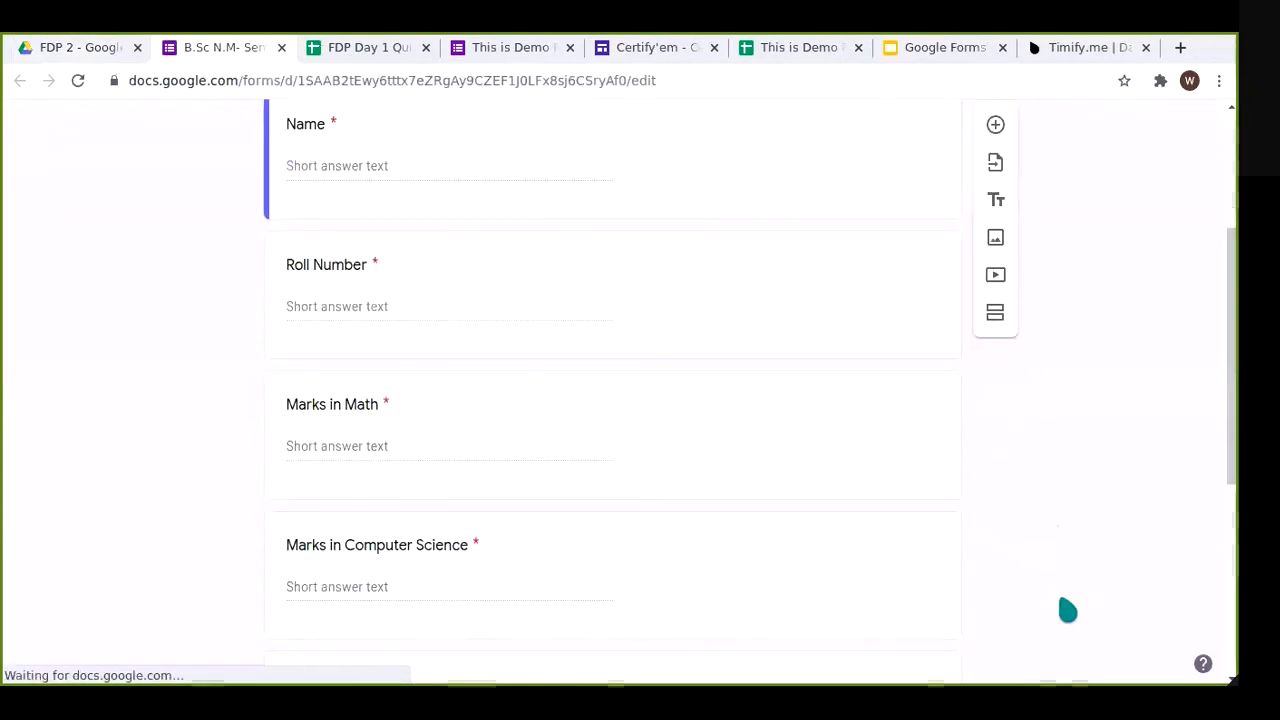
scroll(1068, 609, "up", 4)
scroll(1068, 609, "down", 7)
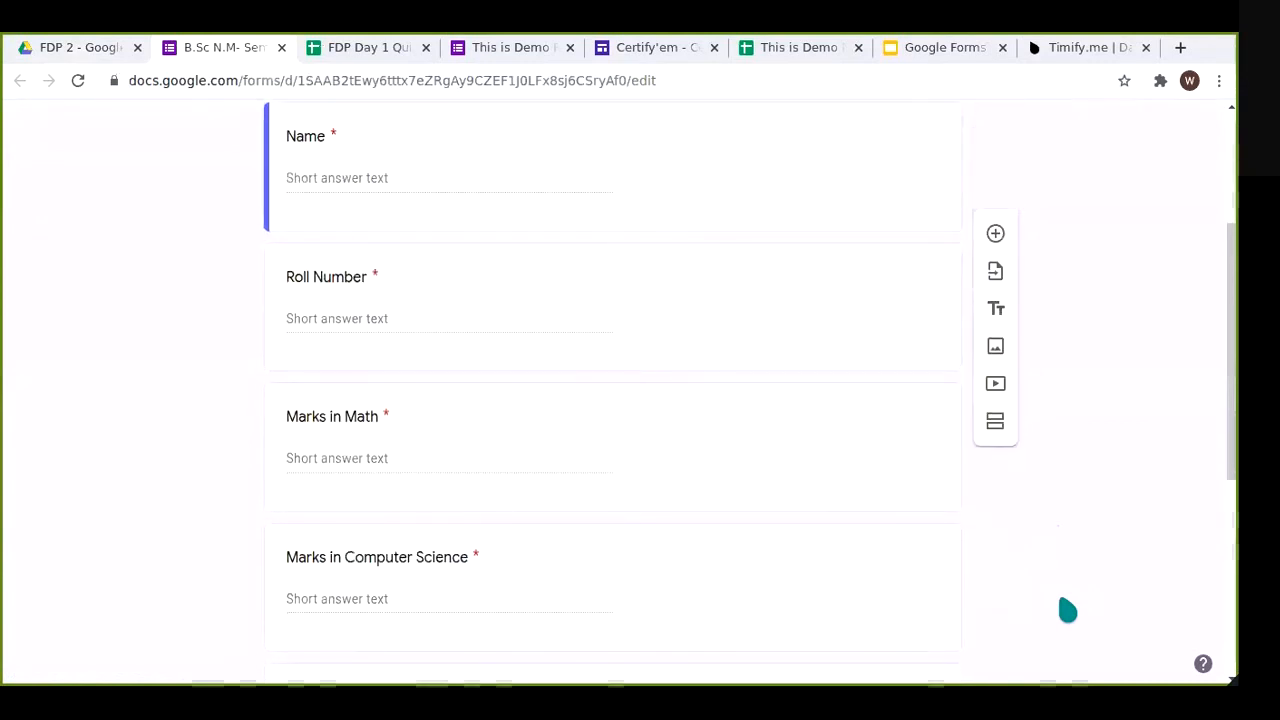
scroll(1066, 607, "down", 4)
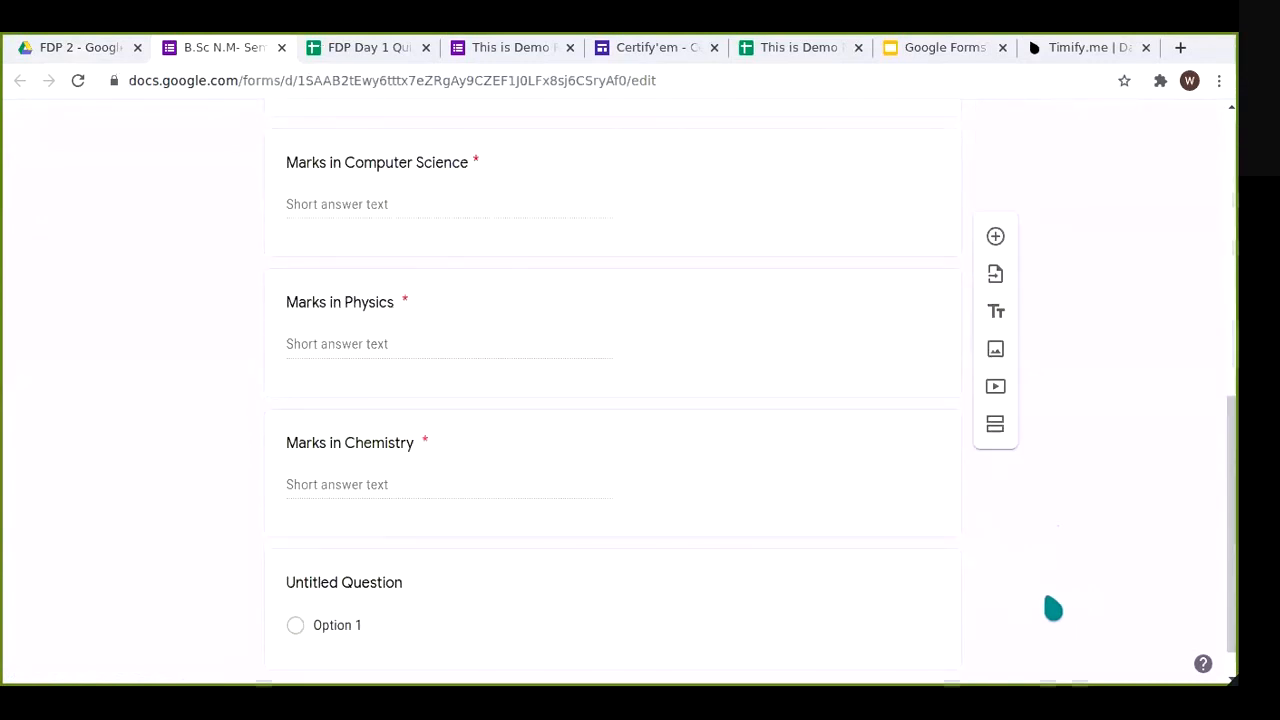
scroll(1053, 608, "up", 10)
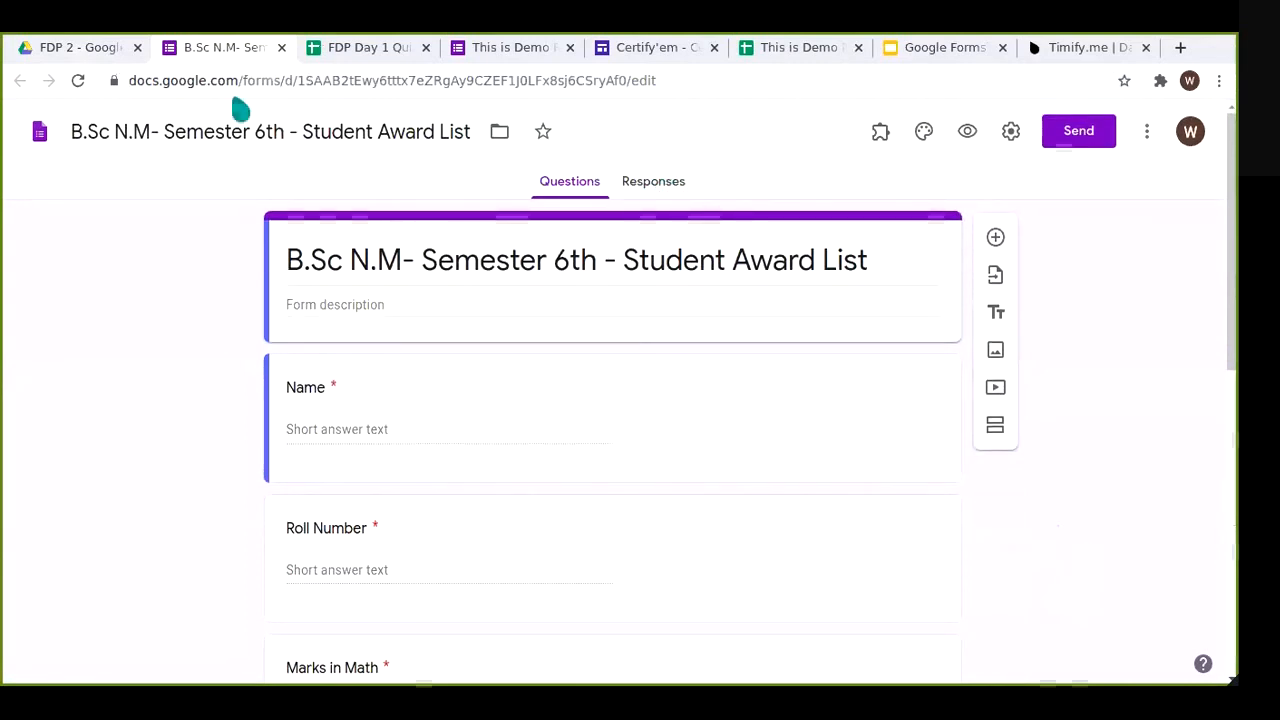
left_click(80, 47)
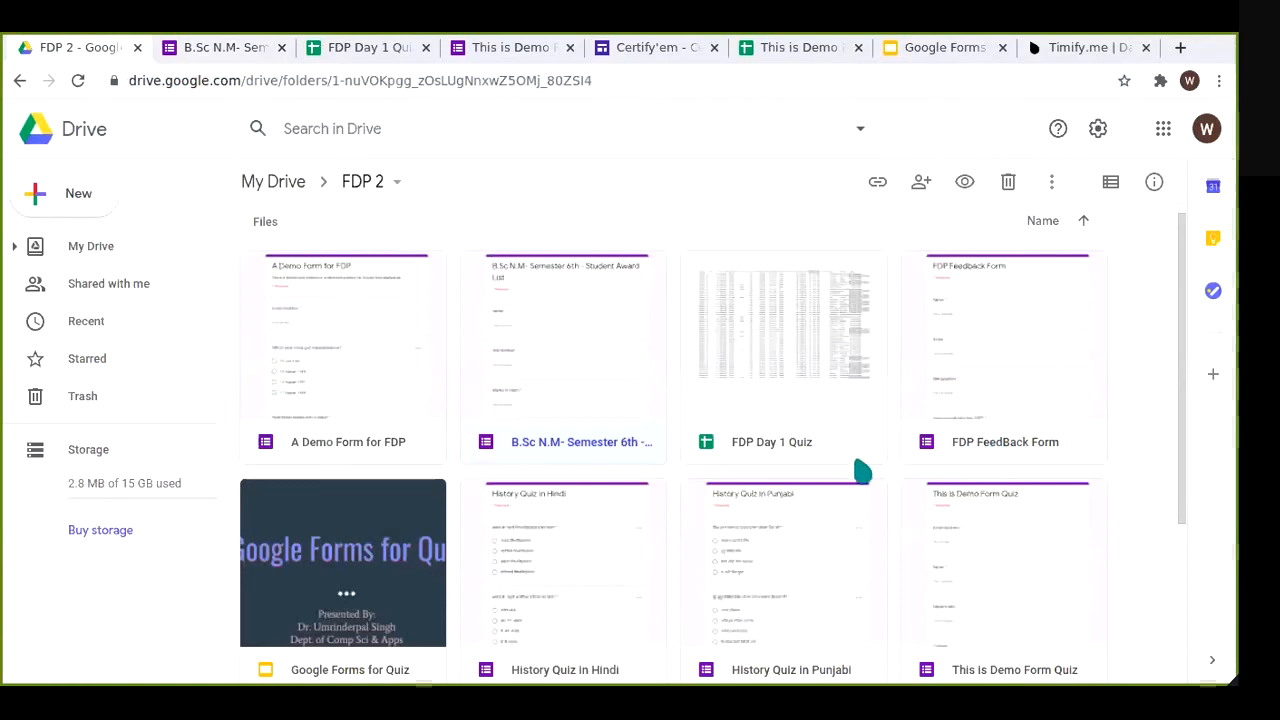
Step: Open and browse the FDP Feedback Form, then return to the FDP 2 folder
double_click(1040, 377)
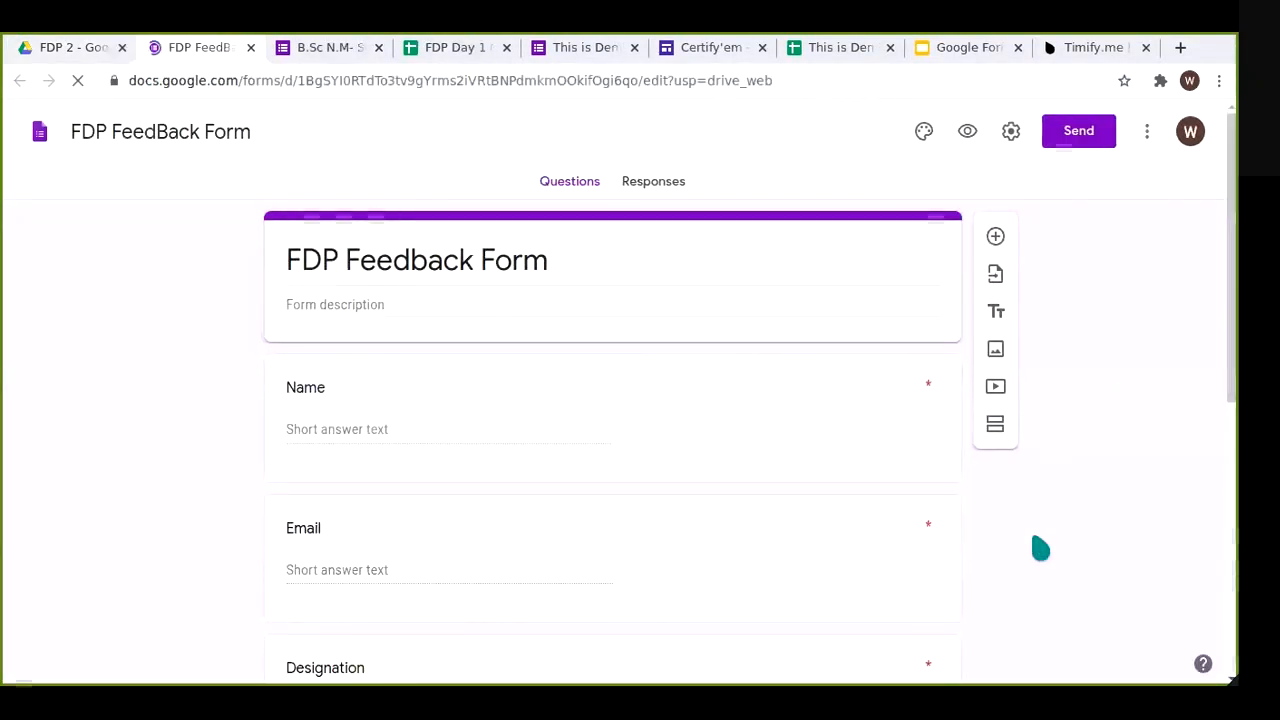
scroll(1041, 544, "down", 5)
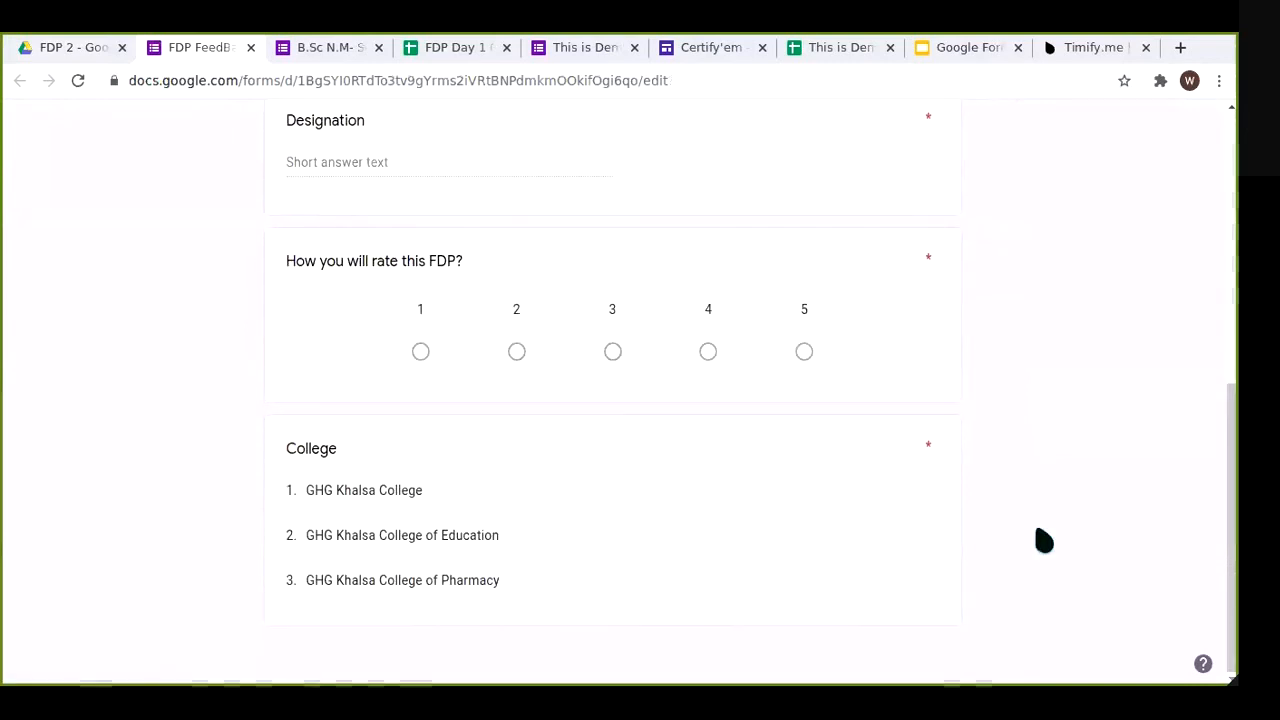
scroll(1042, 538, "up", 5)
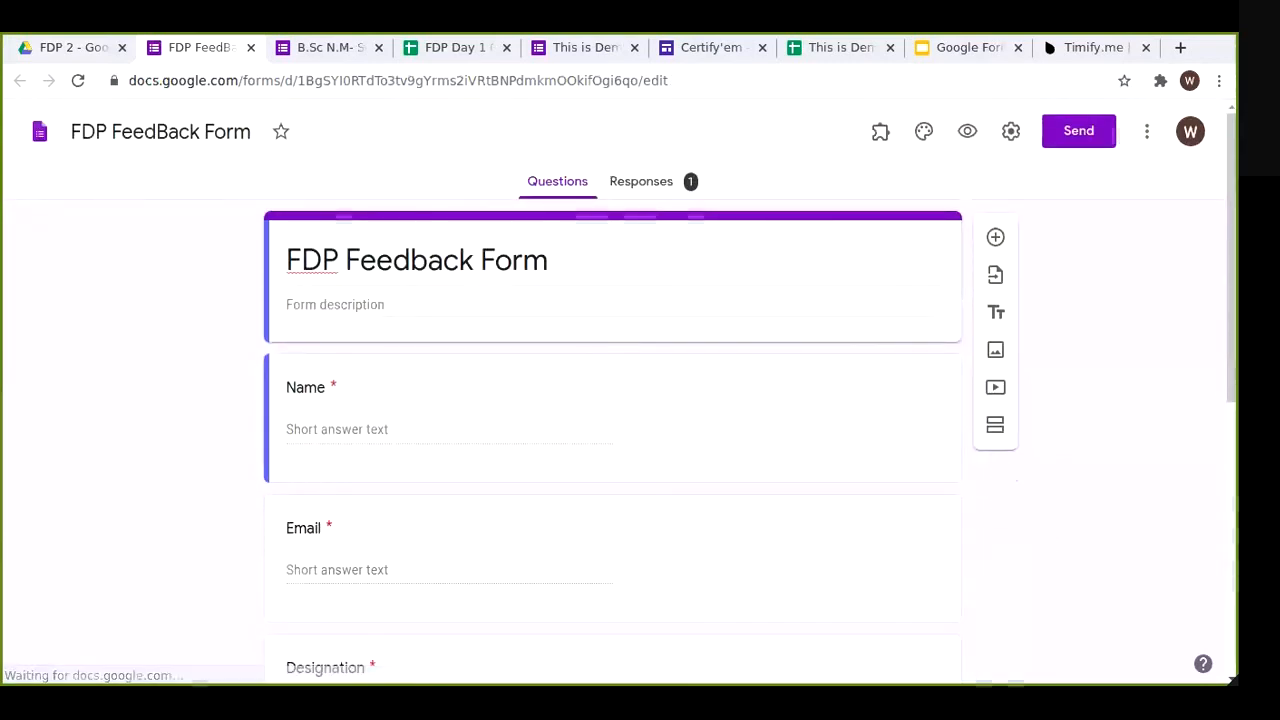
left_click(88, 55)
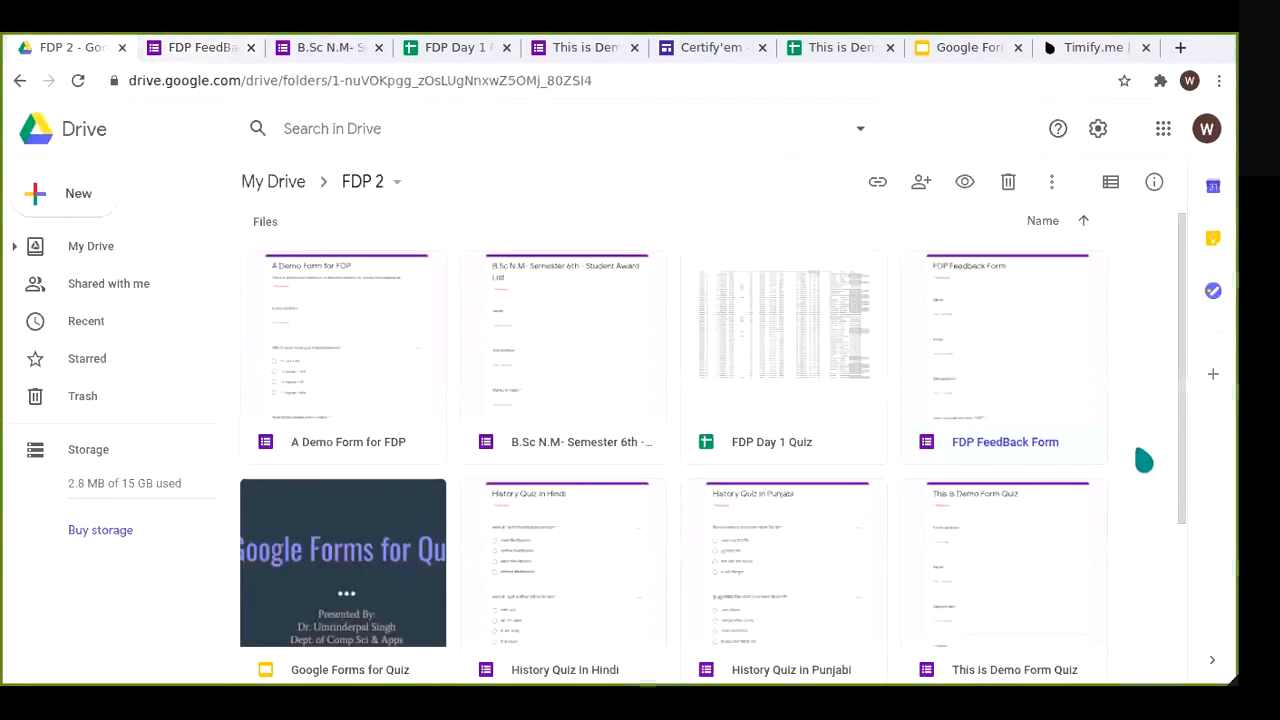
Step: Look over the quiz sheets, forms and Certify'em tabs, then reopen the Student Award List form
left_click(455, 60)
left_click(297, 50)
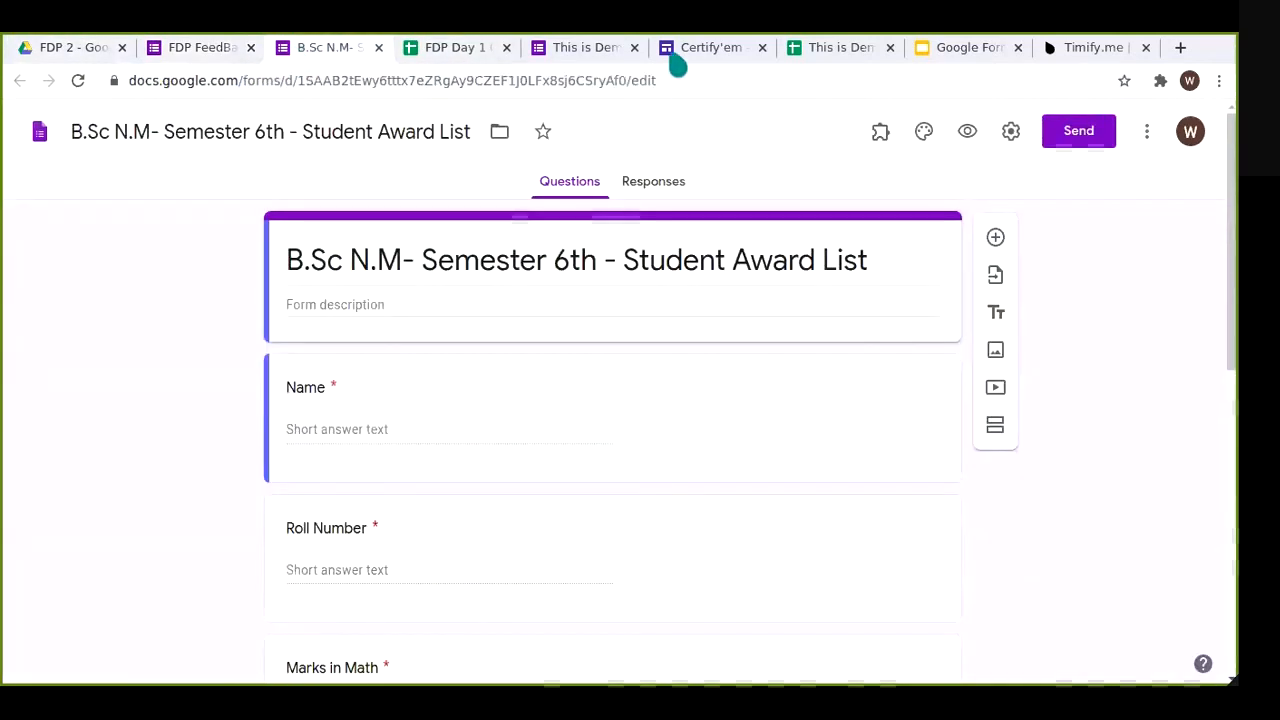
left_click(686, 55)
left_click(829, 49)
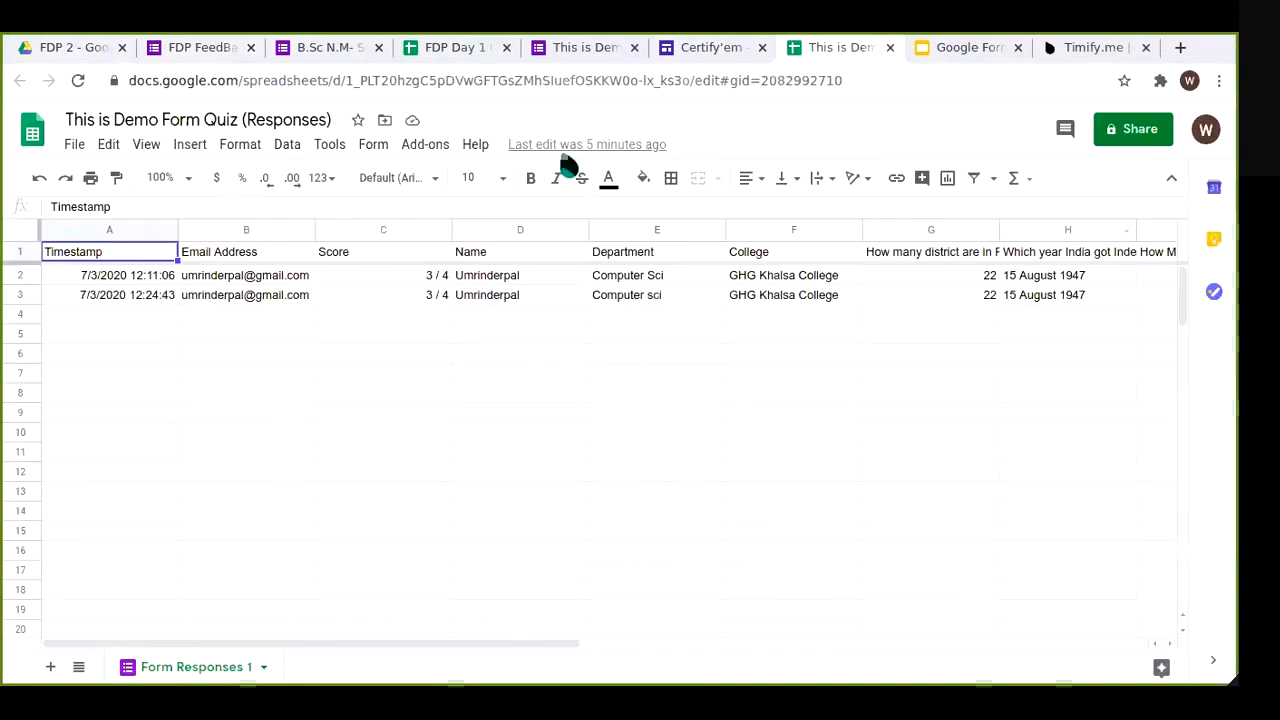
left_click(460, 50)
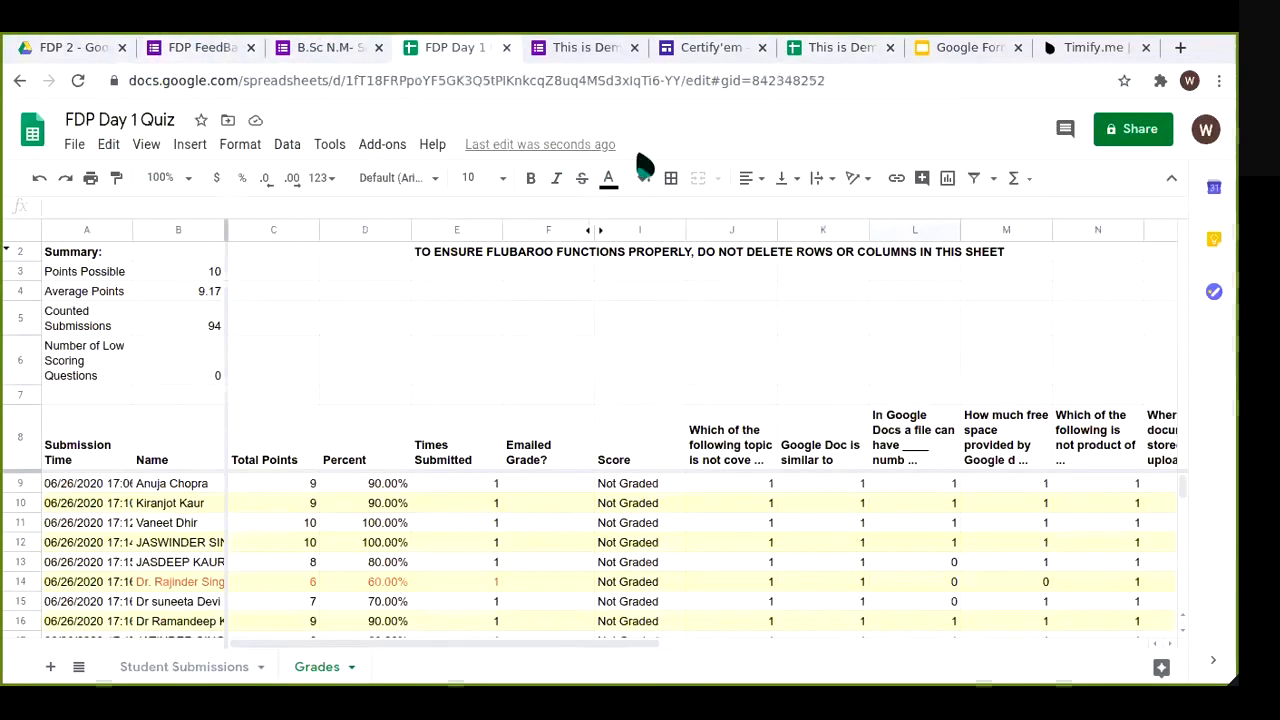
left_click(831, 50)
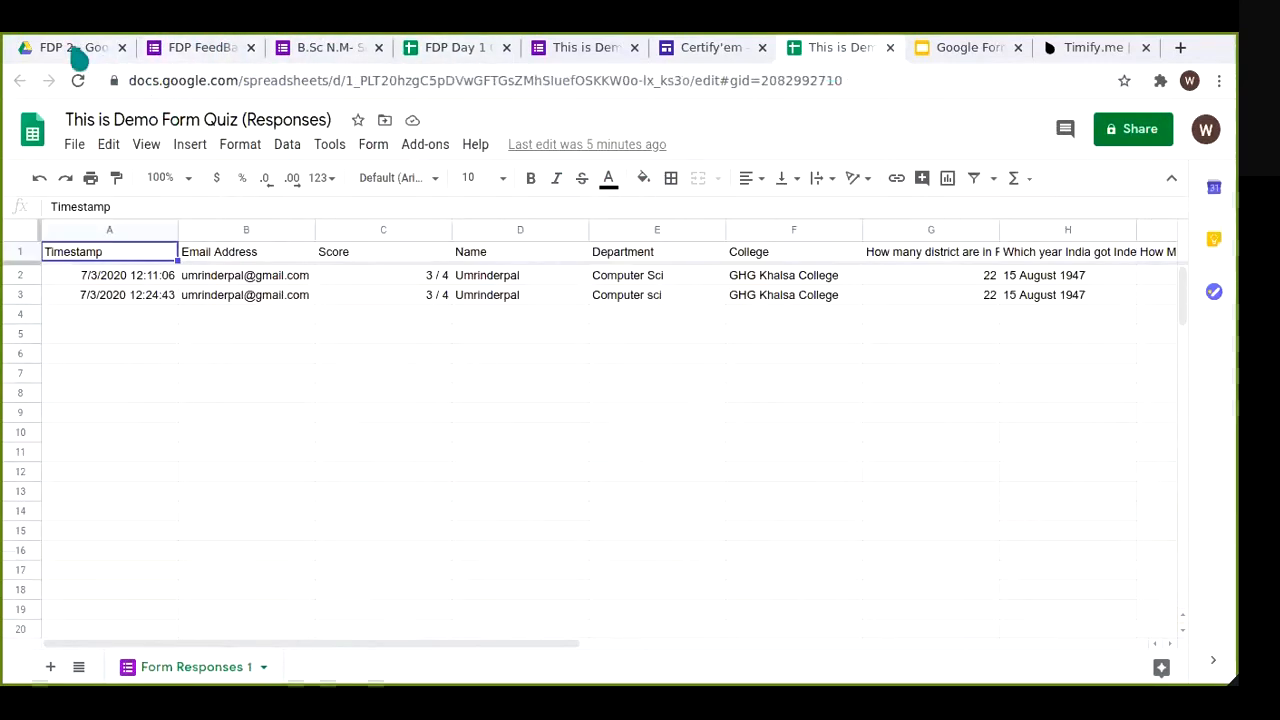
key("ctrl+1")
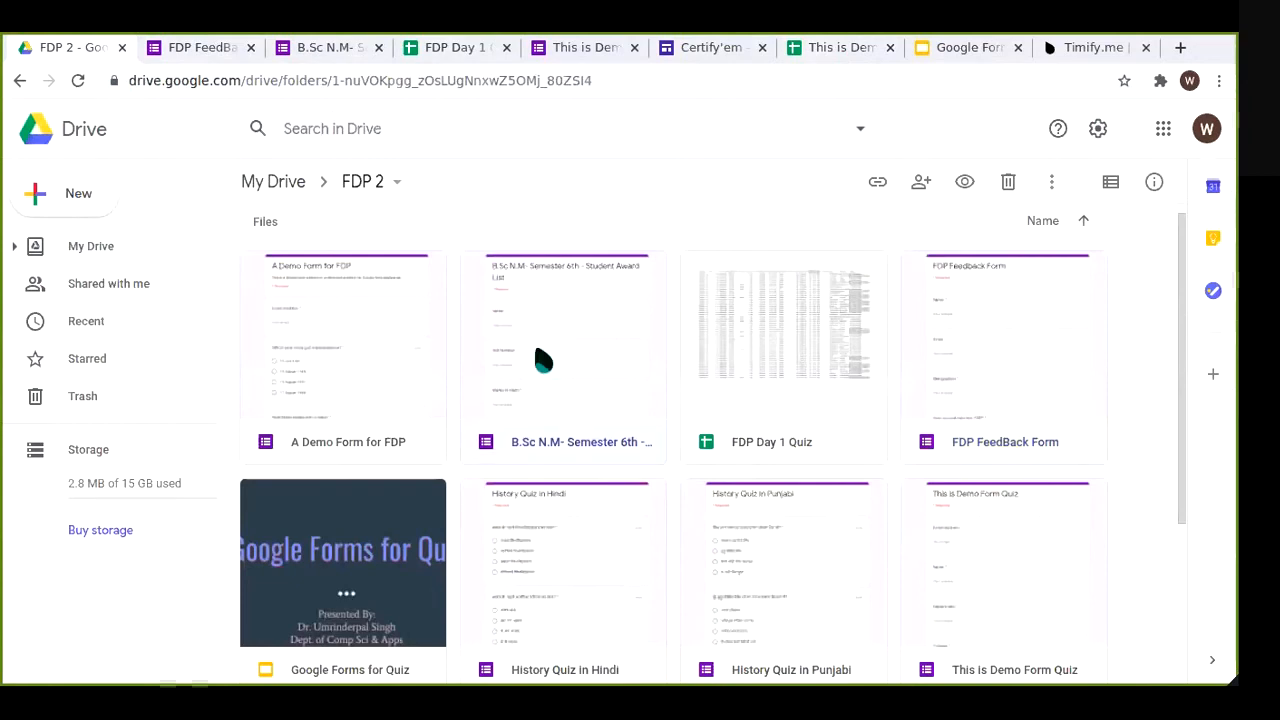
double_click(543, 360)
Step: Check the FDP Feedback Form's single response and options, then switch to the Student Award List form
left_click(300, 47)
left_click(640, 185)
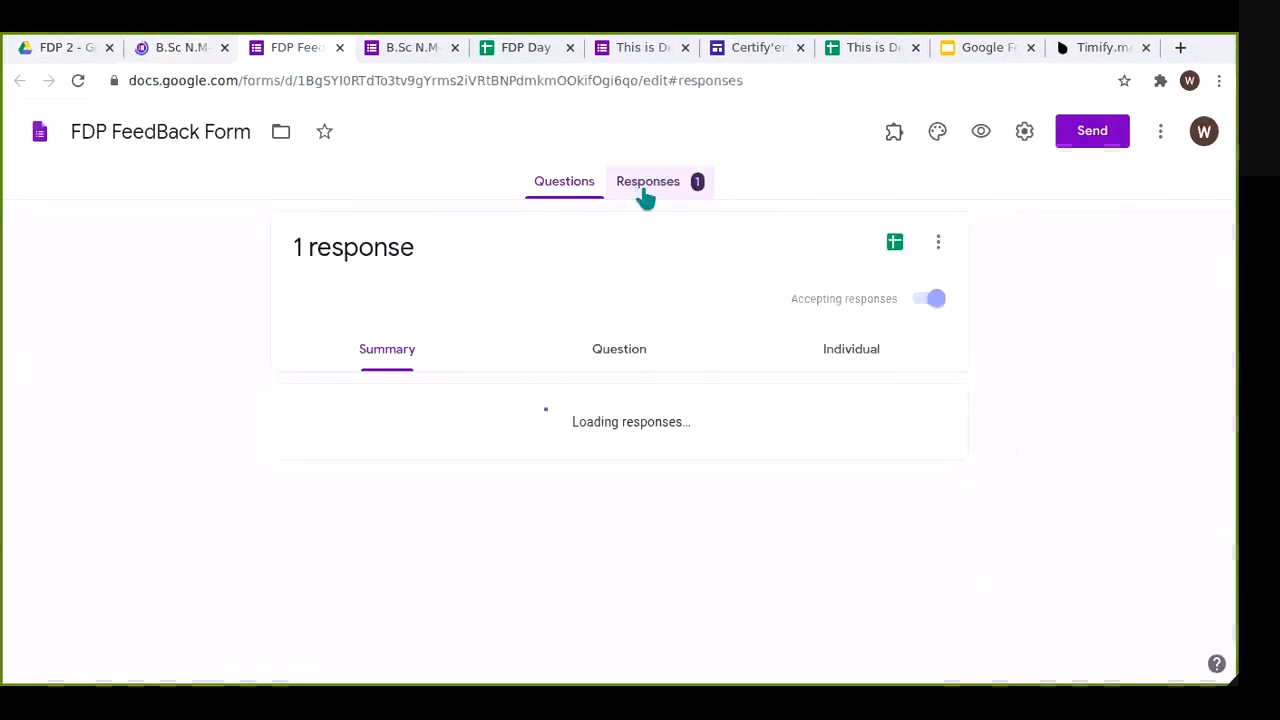
left_click(929, 243)
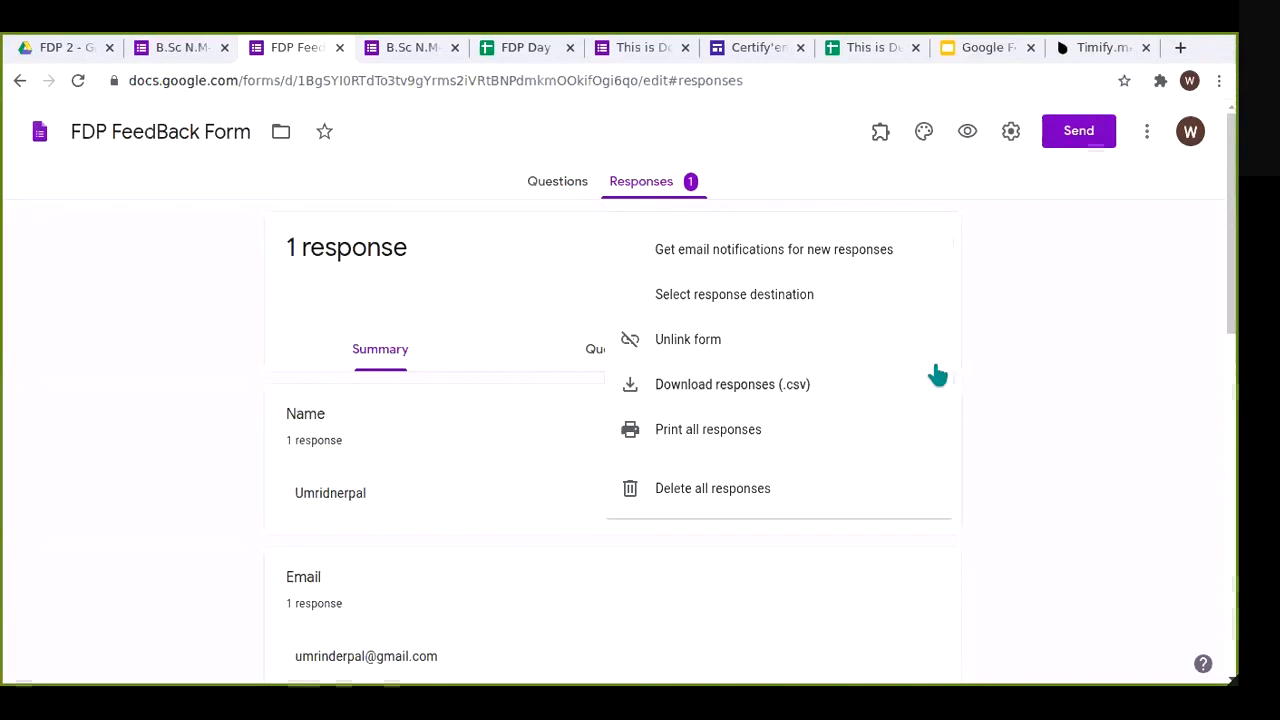
left_click(1020, 380)
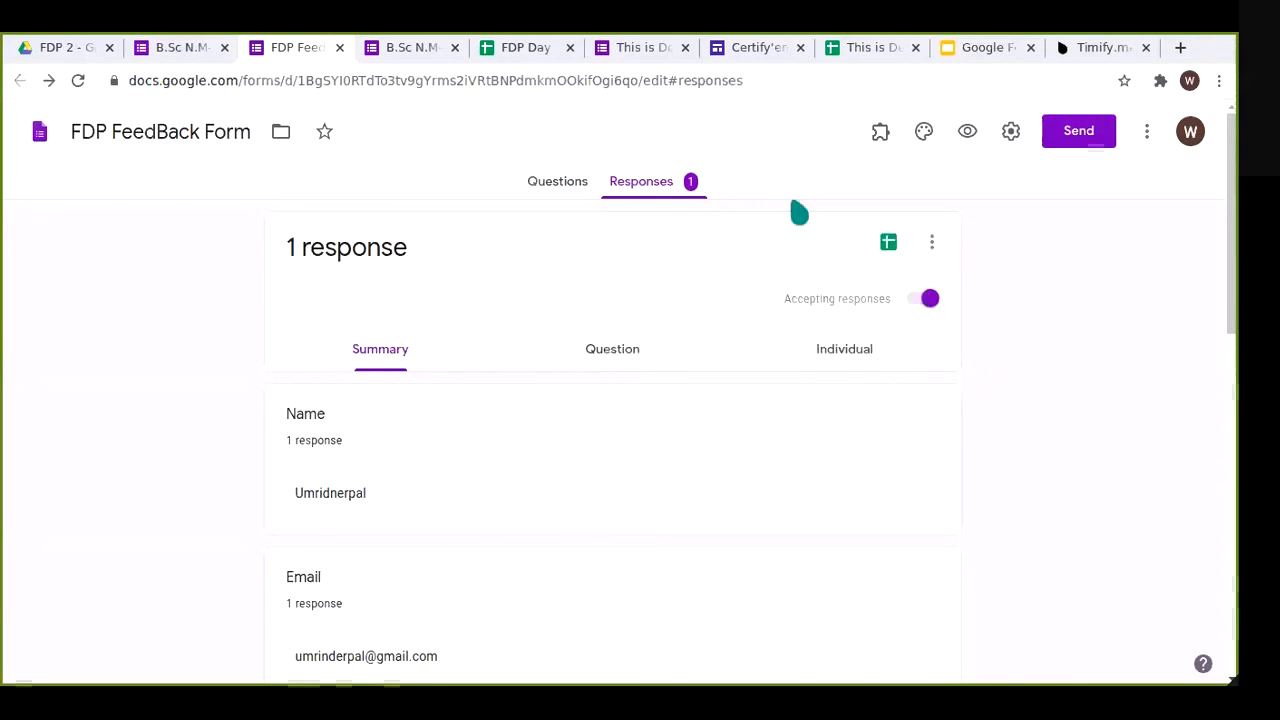
left_click(567, 186)
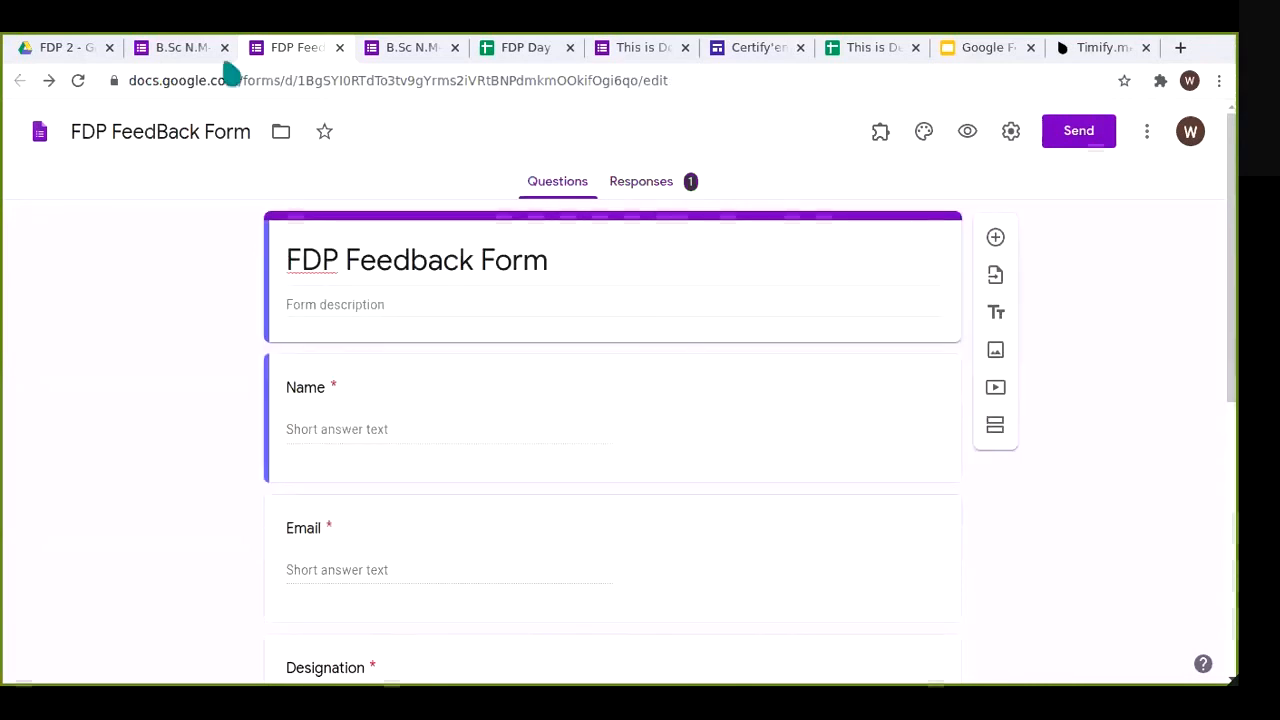
left_click(180, 48)
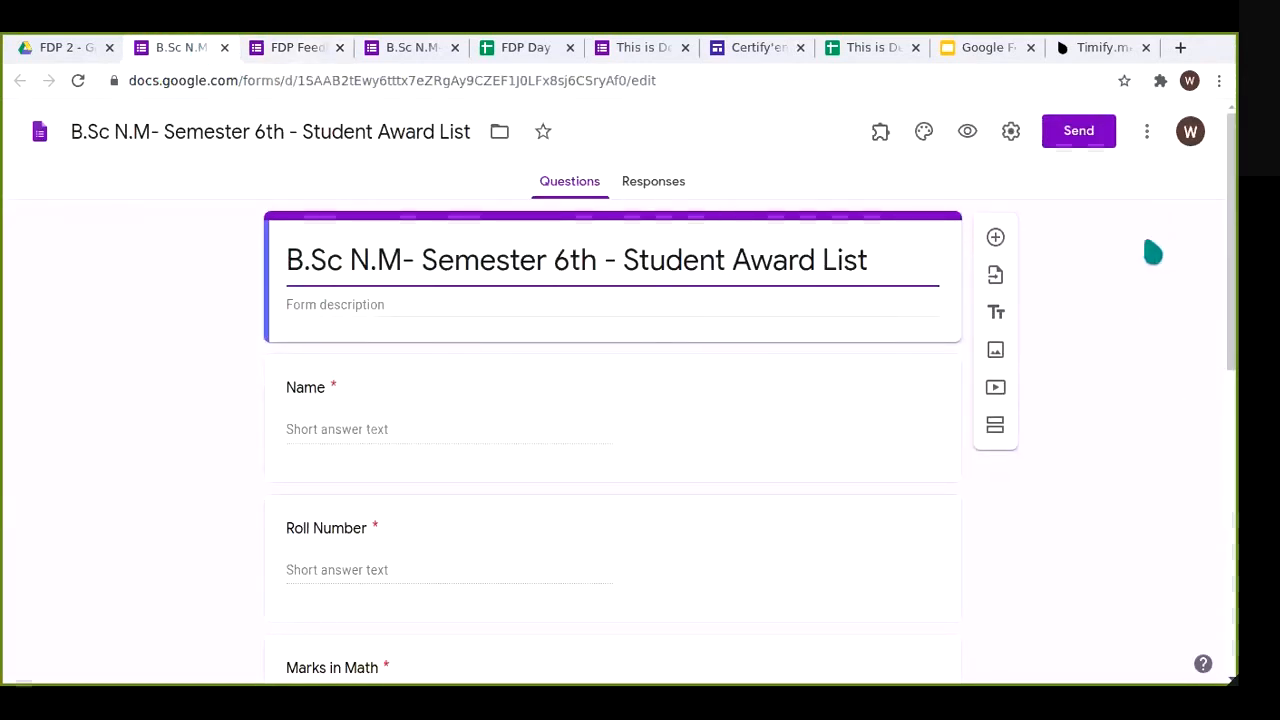
left_click(1008, 130)
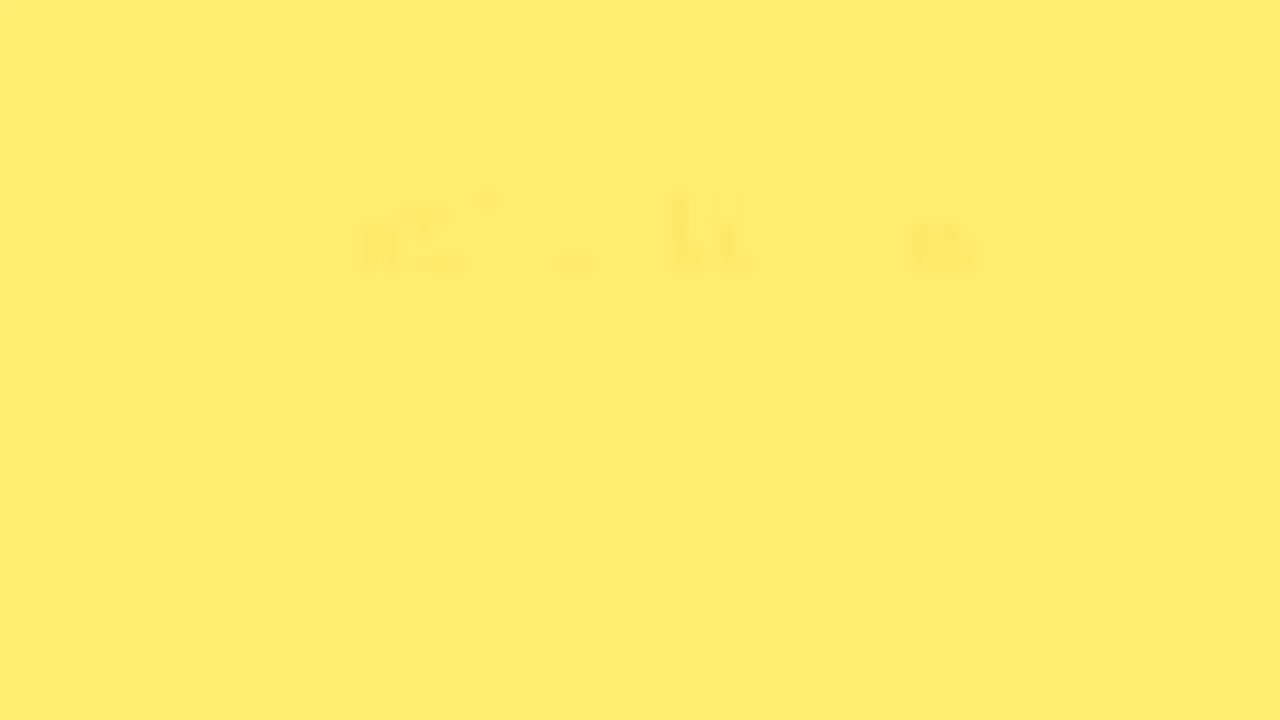